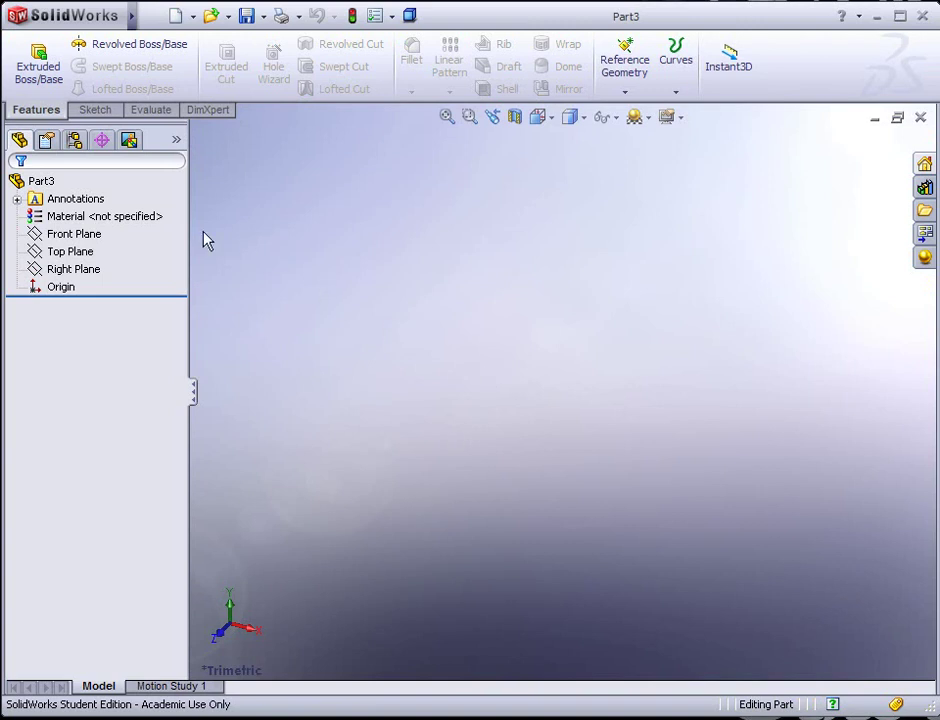
Create a reference plane parallel to the Front Plane, offset 8 in behind it in the reversed direction
{"action": "left_click", "coordinate": [90, 238]}
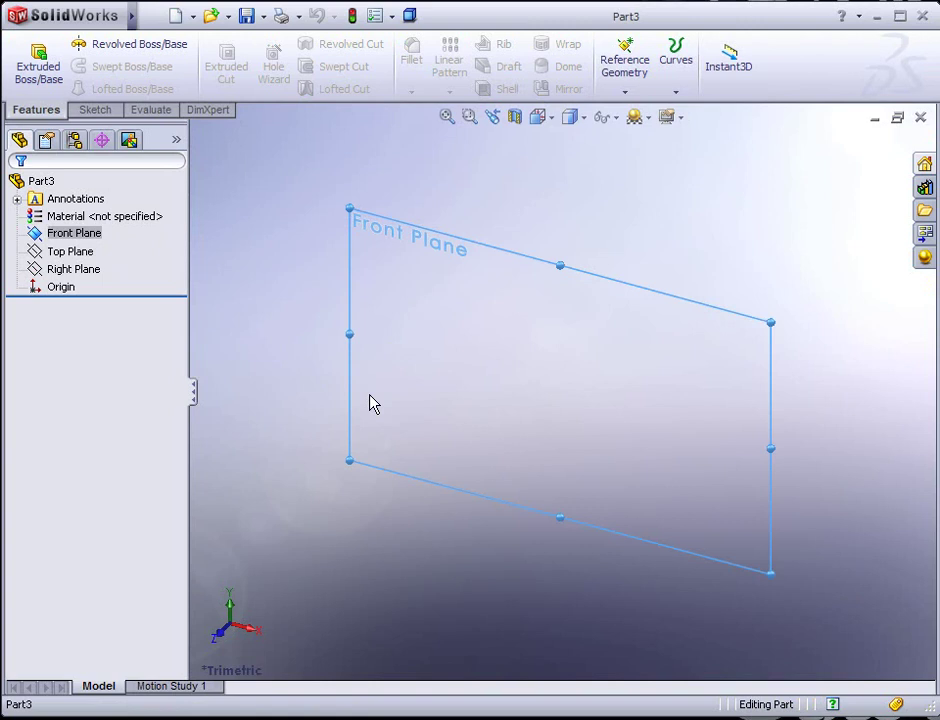
{"action": "key", "text": "f"}
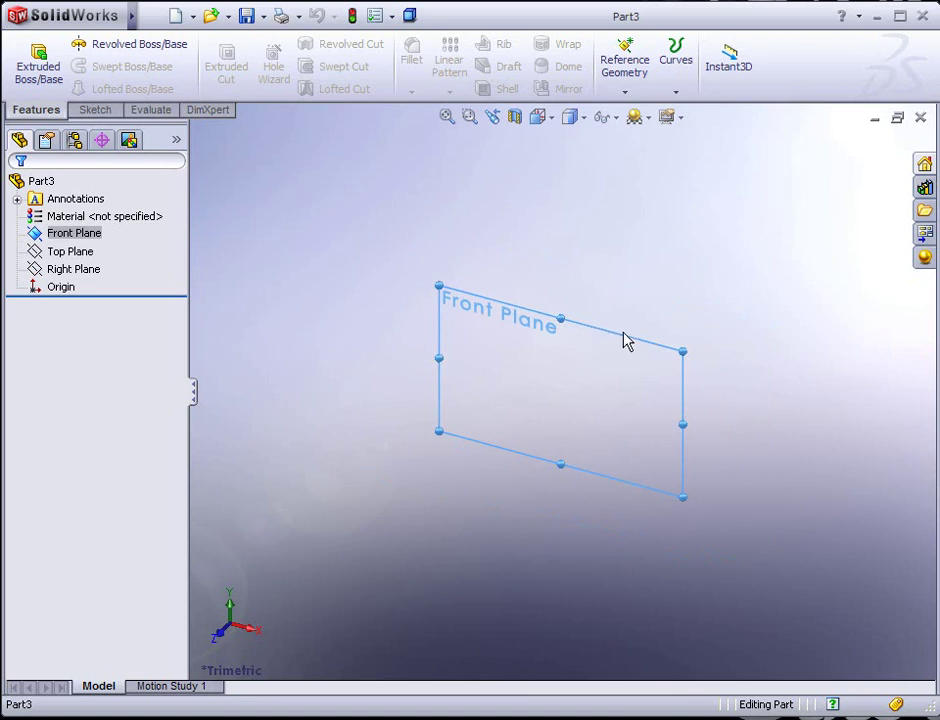
{"action": "left_click_drag", "start_coordinate": [619, 341], "coordinate": [818, 222], "text": "ctrl"}
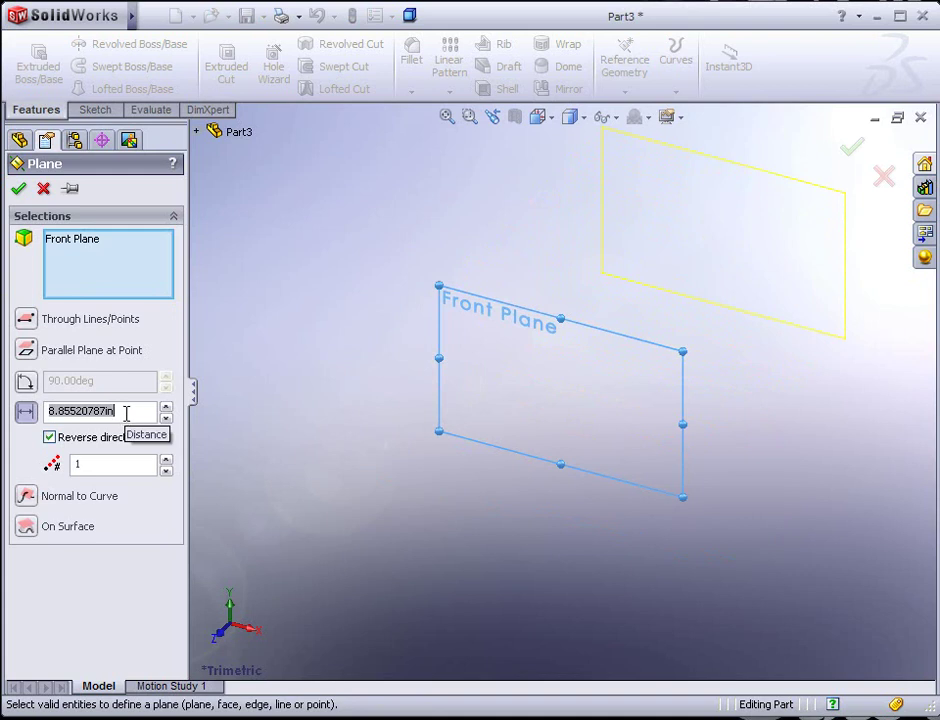
{"action": "type", "text": "8"}
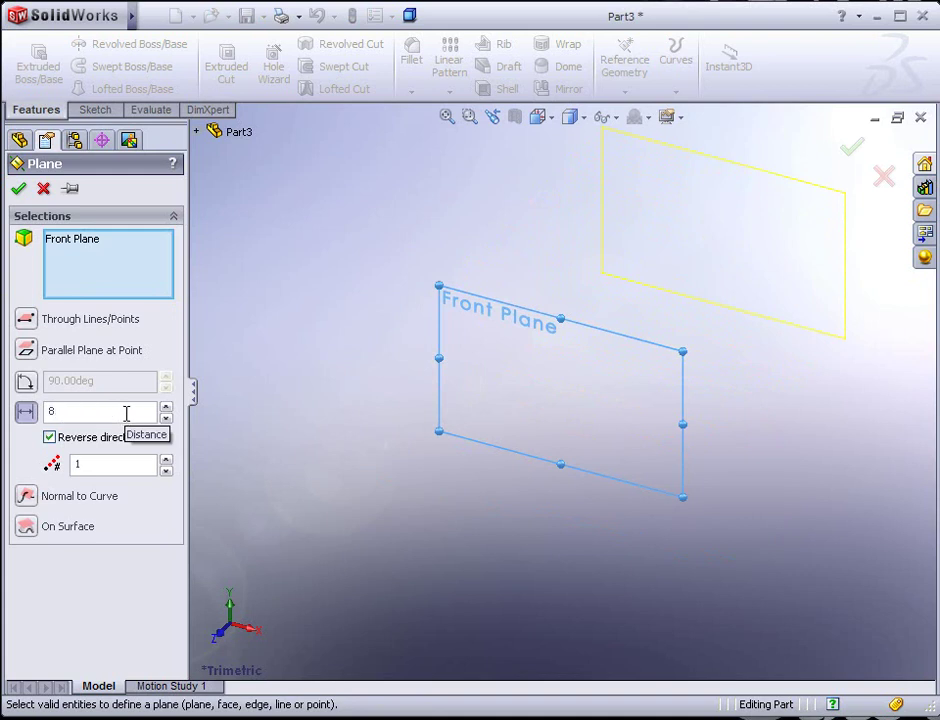
{"action": "key", "text": "Return"}
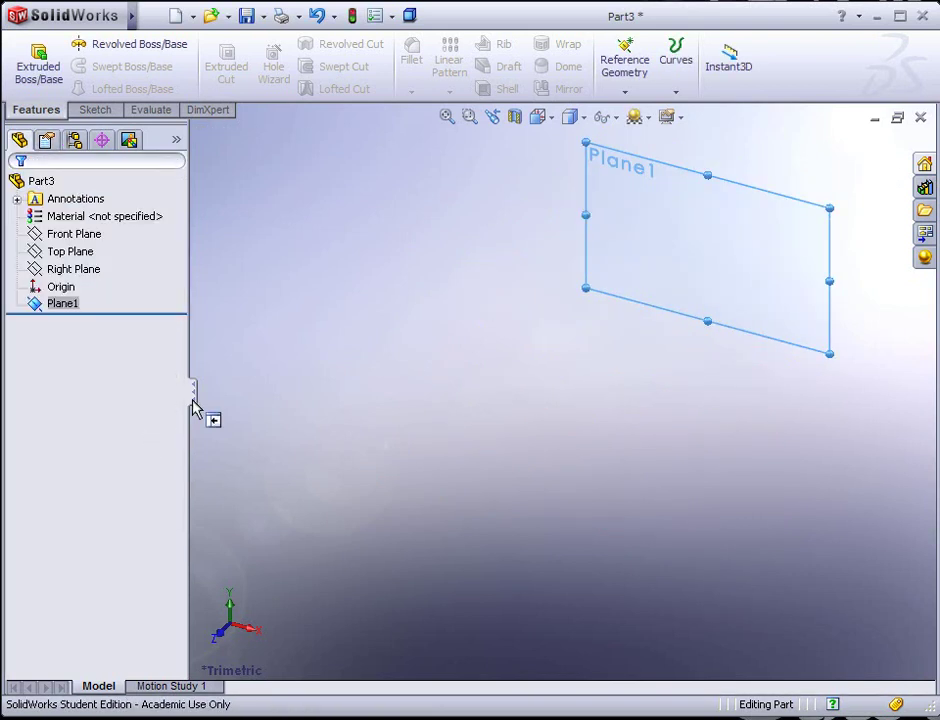
Show the Front Plane and turn on the display of origins
{"action": "left_click", "coordinate": [62, 236]}
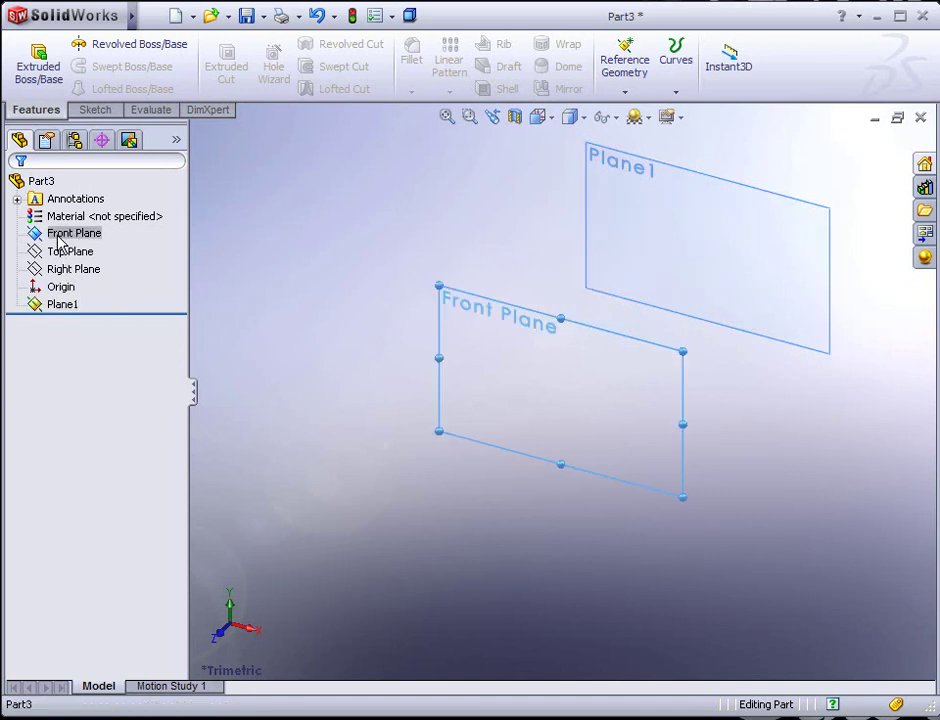
{"action": "right_click", "coordinate": [64, 238]}
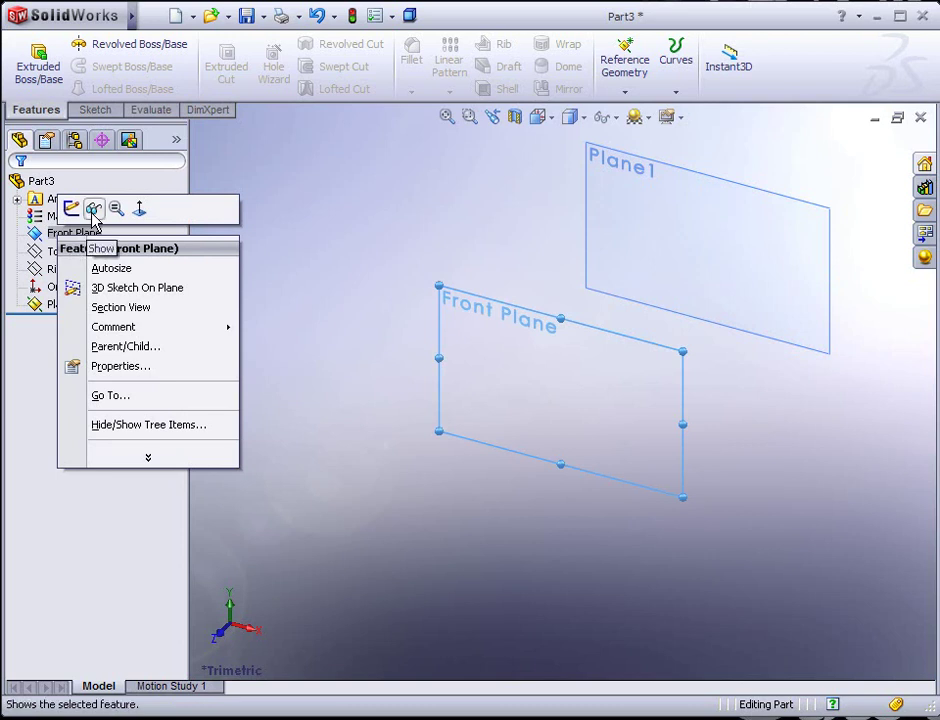
{"action": "left_click", "coordinate": [94, 209]}
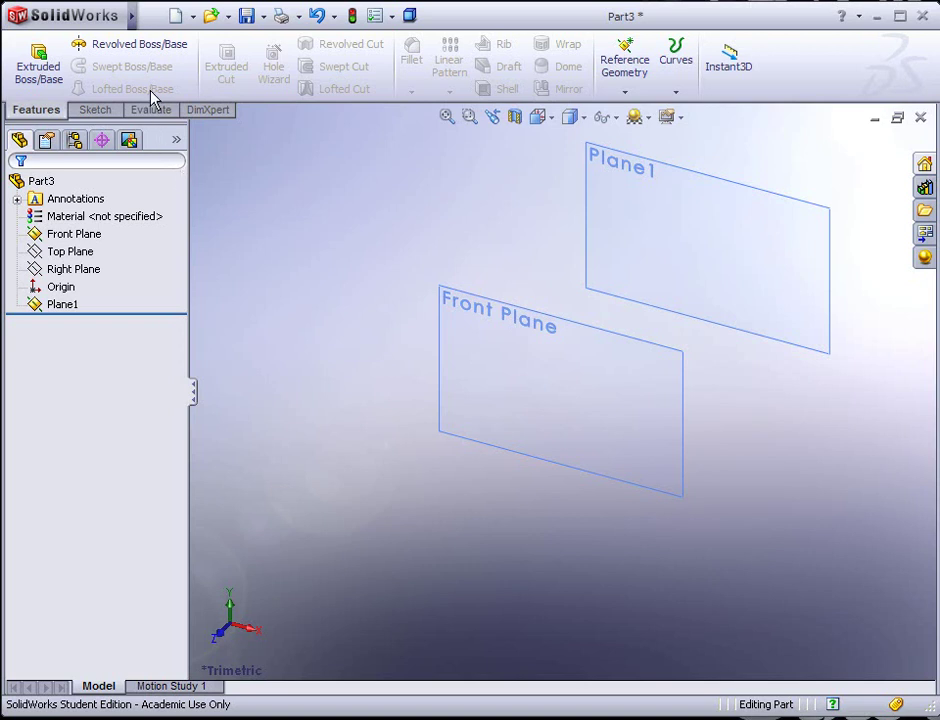
{"action": "left_click", "coordinate": [152, 16]}
{"action": "mouse_move", "coordinate": [220, 16]}
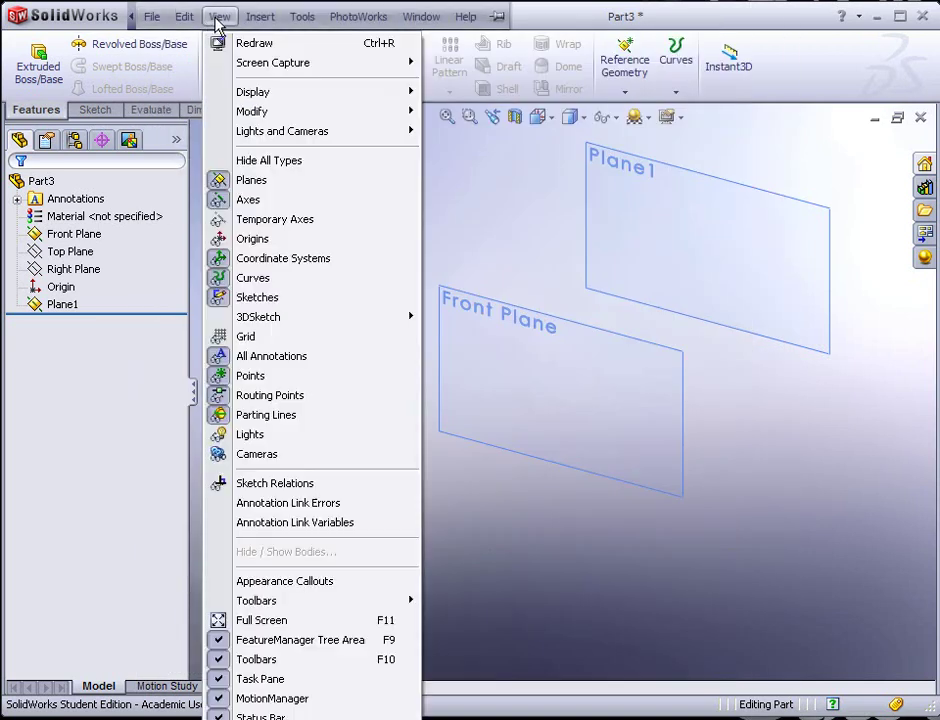
{"action": "left_click", "coordinate": [256, 237]}
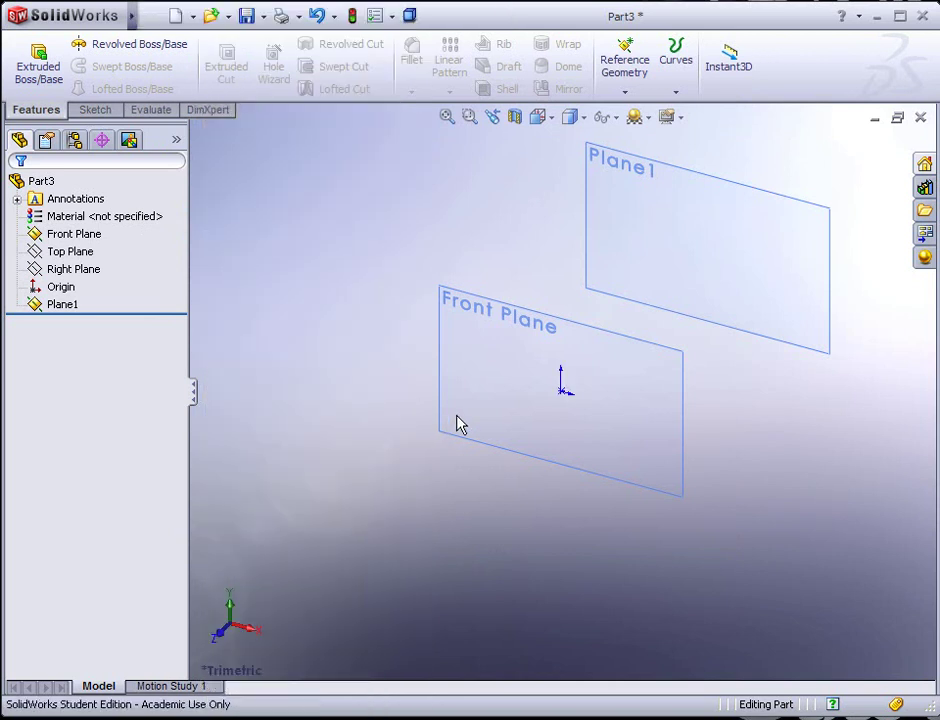
Start a sketch on the Front Plane and draw a horizontal line about 4 in long, roughly centred on the origin
{"action": "left_click", "coordinate": [530, 316]}
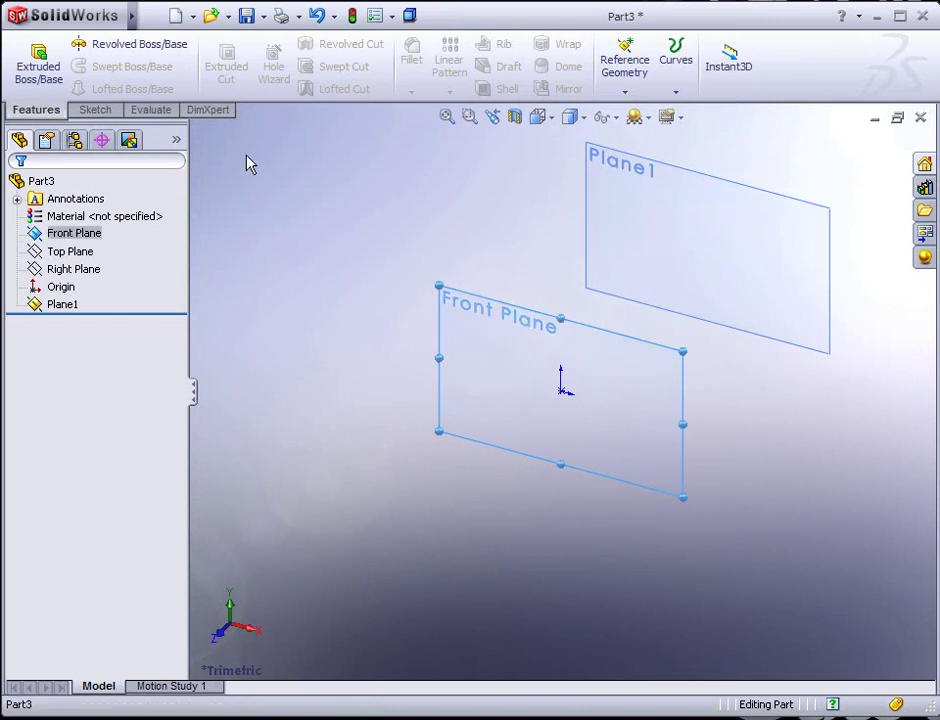
{"action": "left_click", "coordinate": [95, 111]}
{"action": "left_click", "coordinate": [31, 57]}
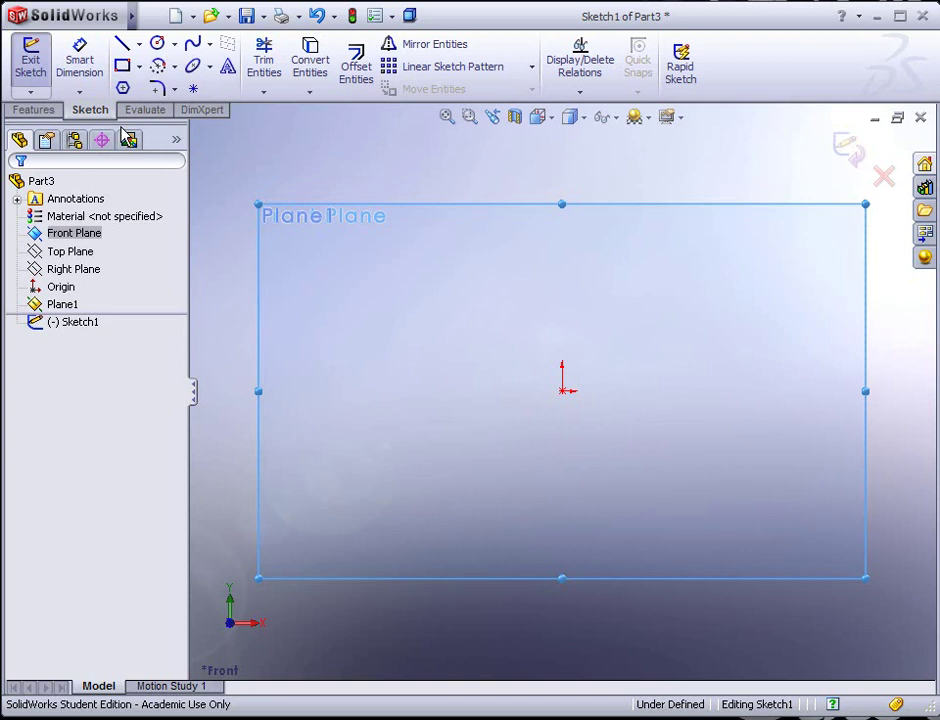
{"action": "left_click", "coordinate": [121, 45]}
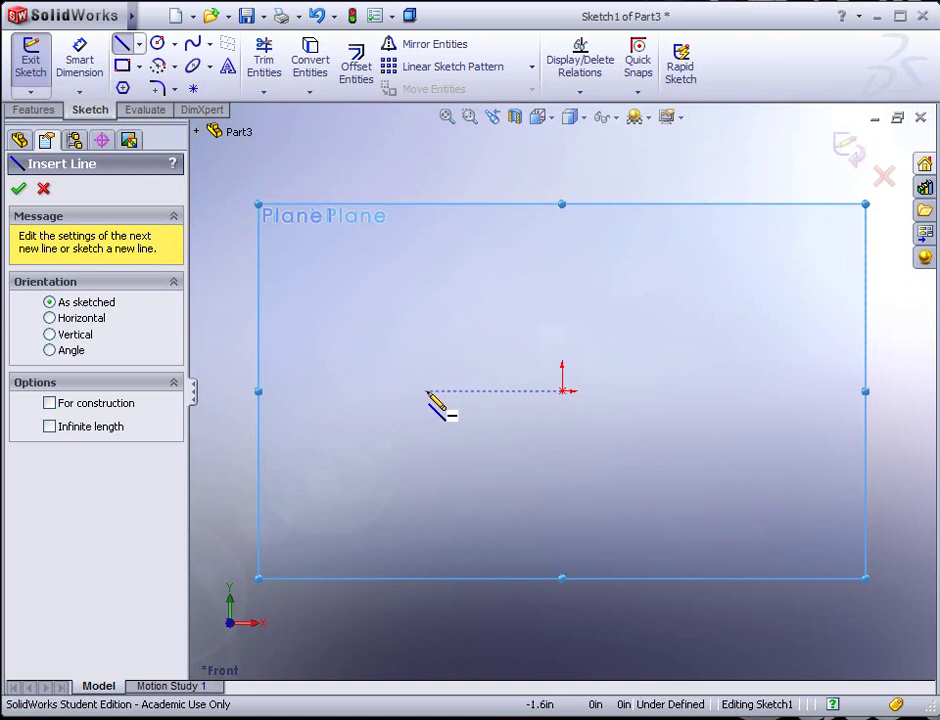
{"action": "left_click", "coordinate": [390, 391]}
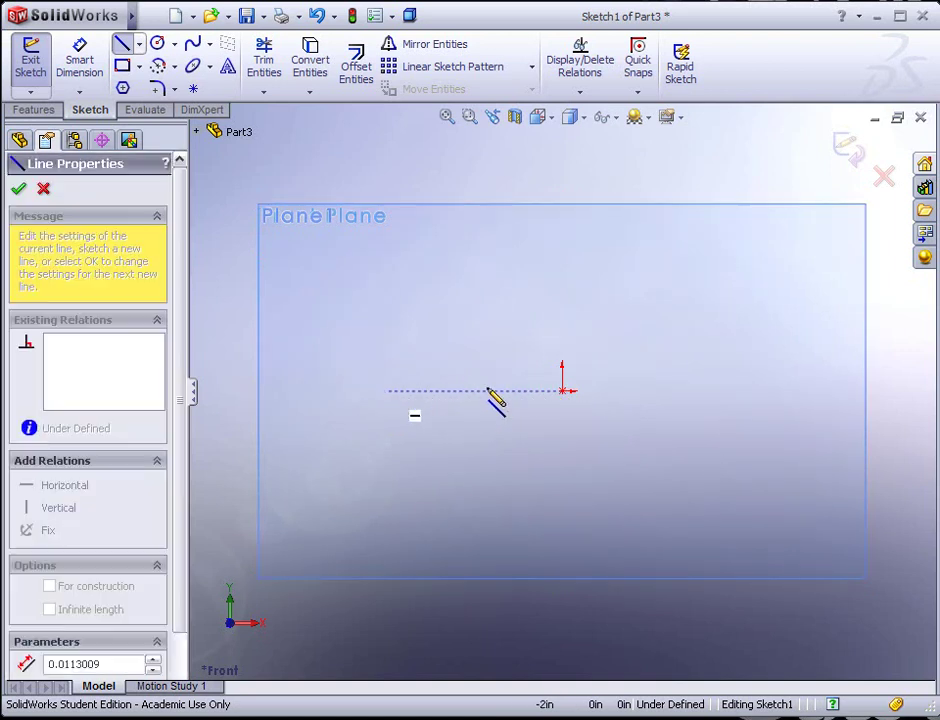
{"action": "left_click", "coordinate": [739, 391]}
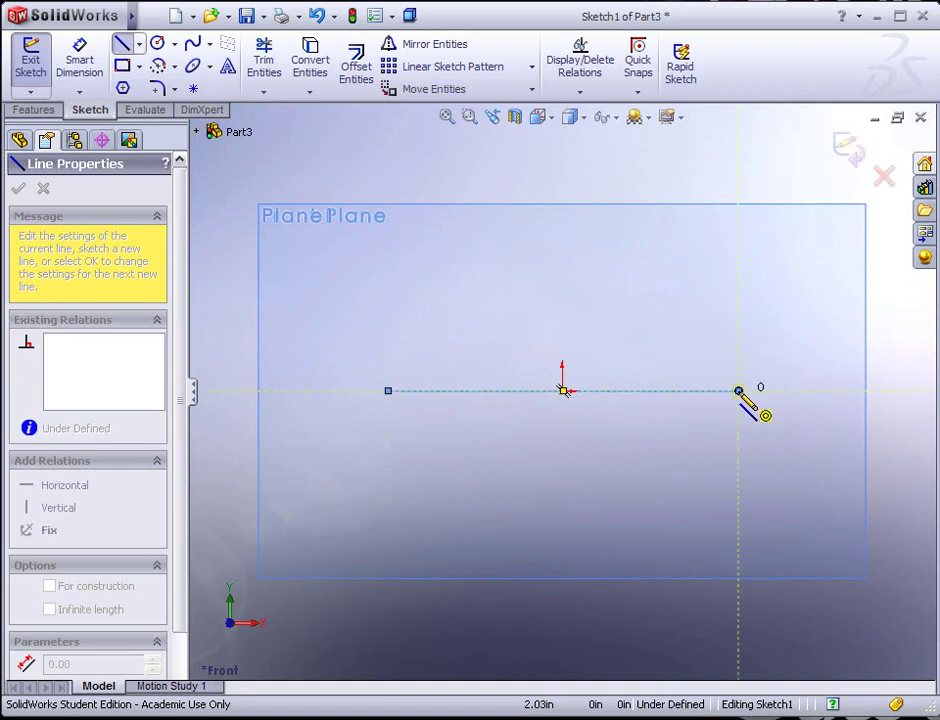
{"action": "right_click", "coordinate": [730, 411]}
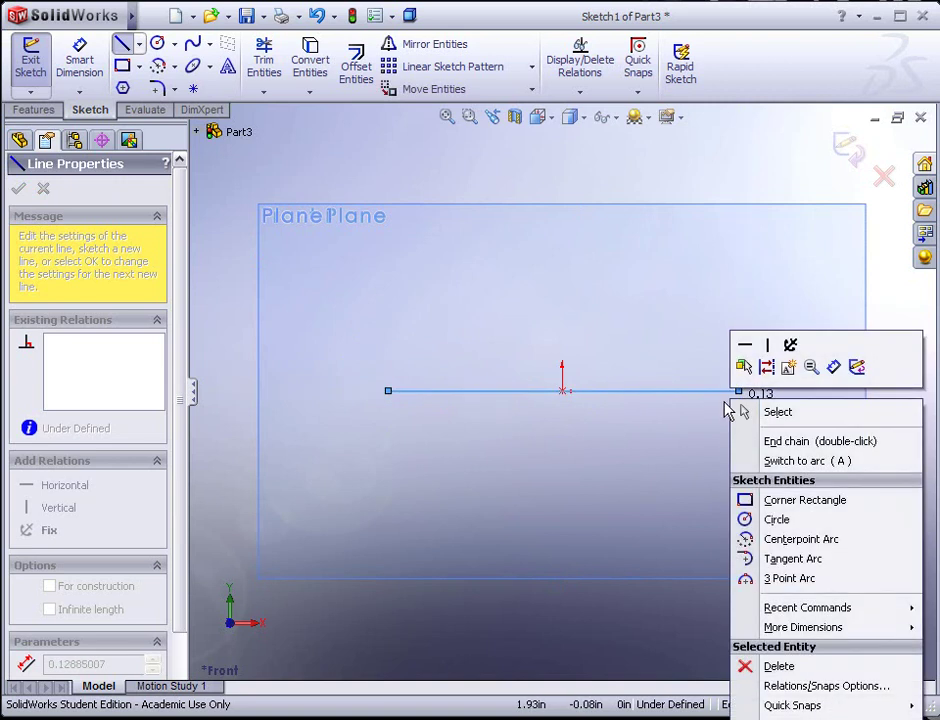
{"action": "left_click", "coordinate": [776, 442]}
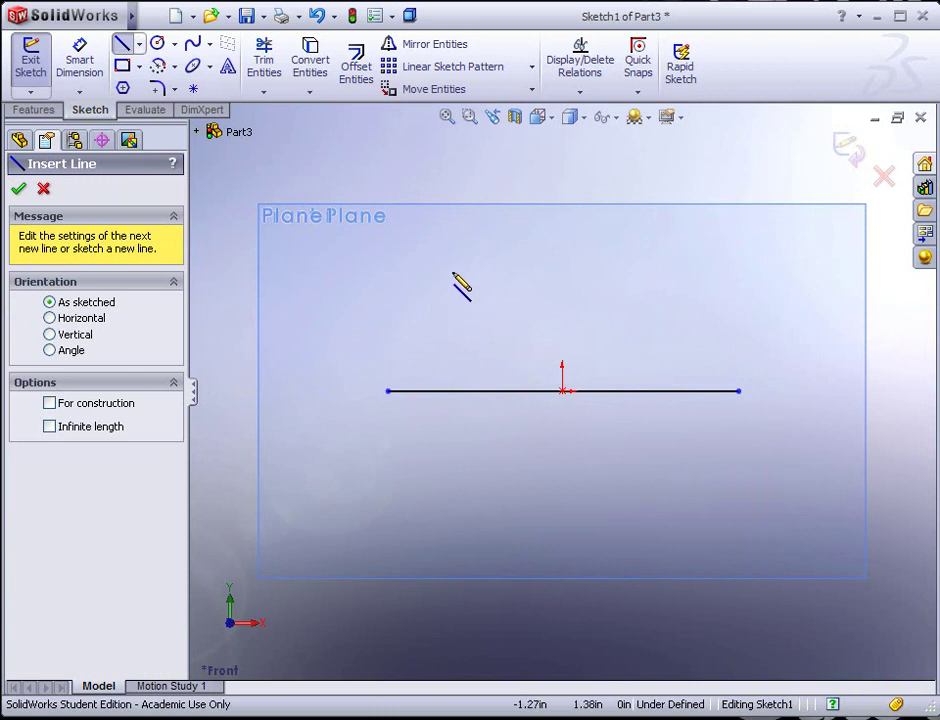
Draw a seven-point spline arching about 1.1 in above the line, joining its two endpoints into a closed profile
{"action": "left_click", "coordinate": [194, 48]}
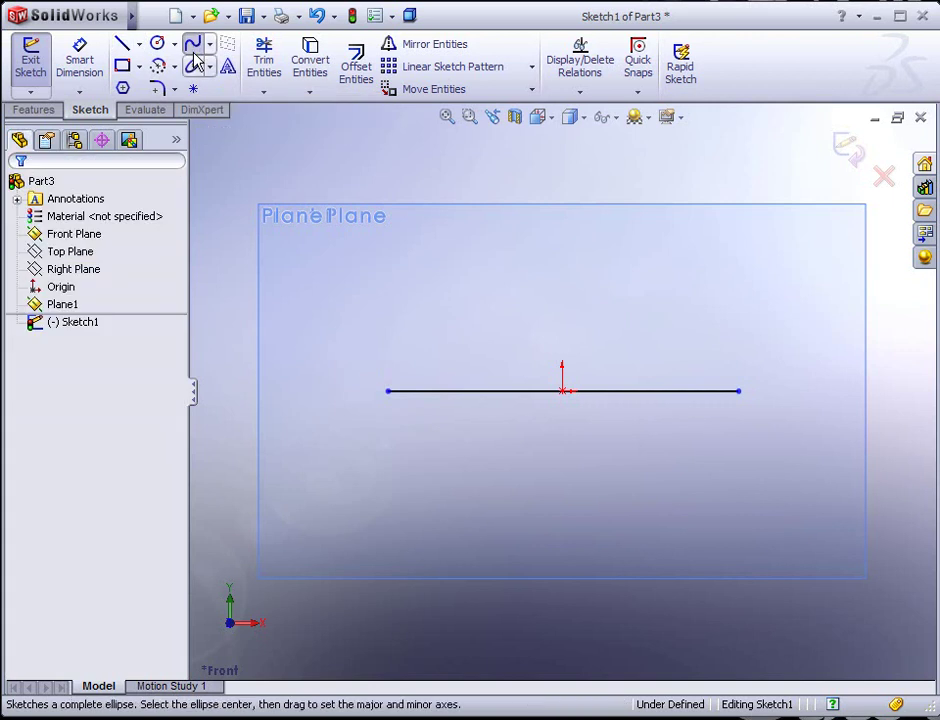
{"action": "left_click", "coordinate": [388, 391]}
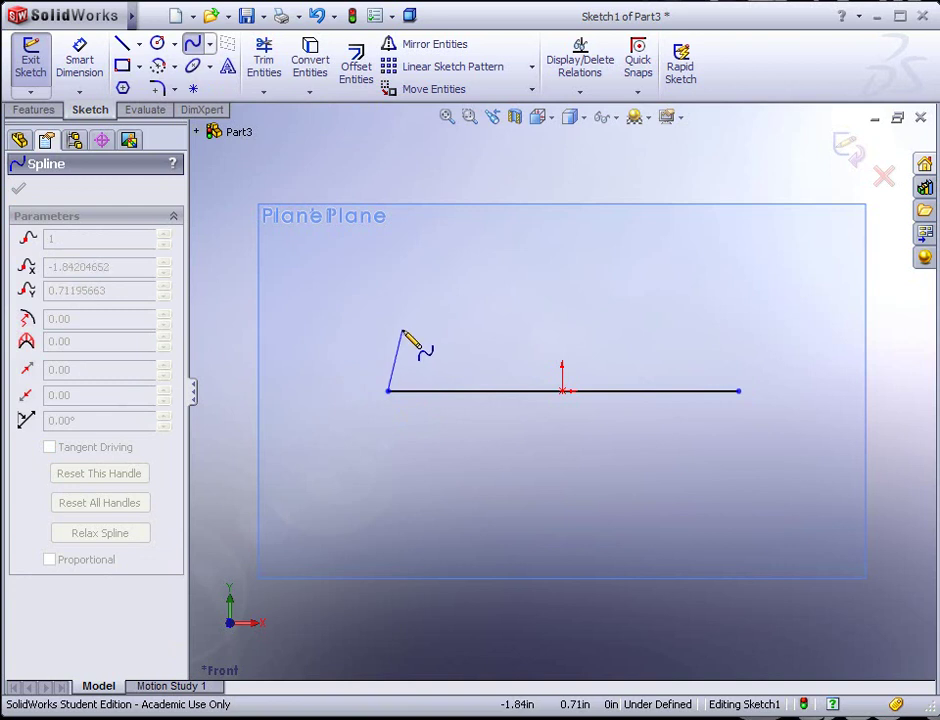
{"action": "left_click", "coordinate": [404, 334]}
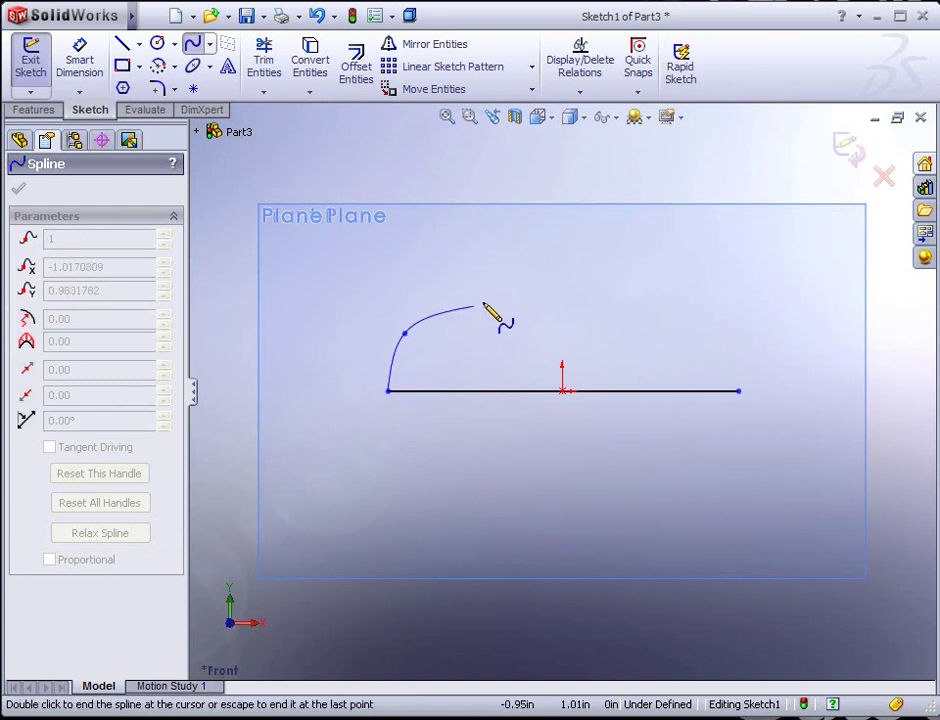
{"action": "left_click", "coordinate": [433, 305]}
{"action": "left_click", "coordinate": [479, 297]}
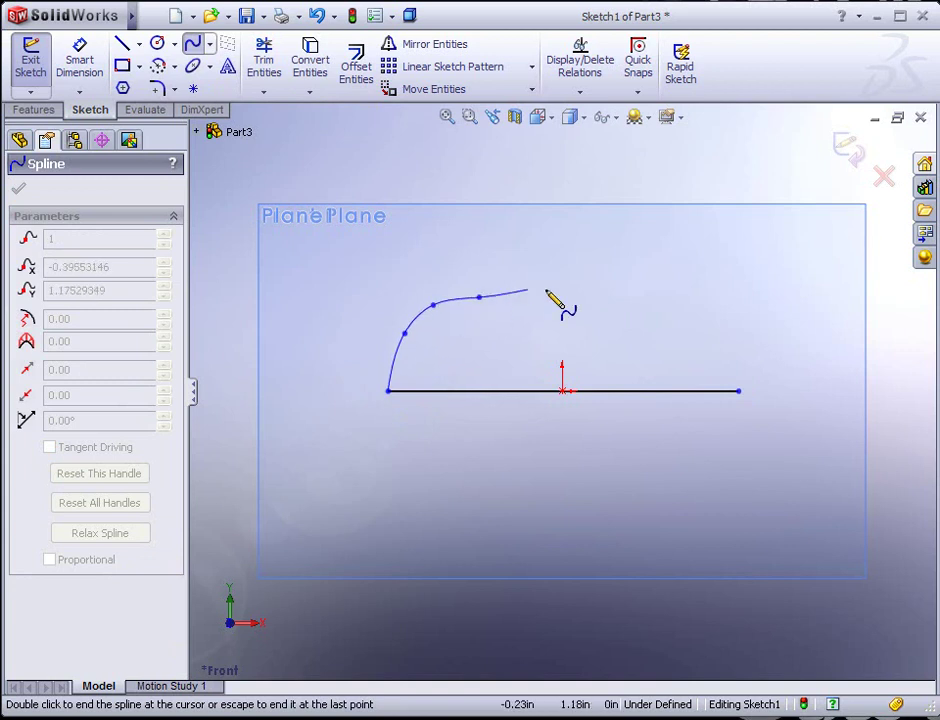
{"action": "left_click", "coordinate": [698, 333]}
{"action": "left_click", "coordinate": [727, 361]}
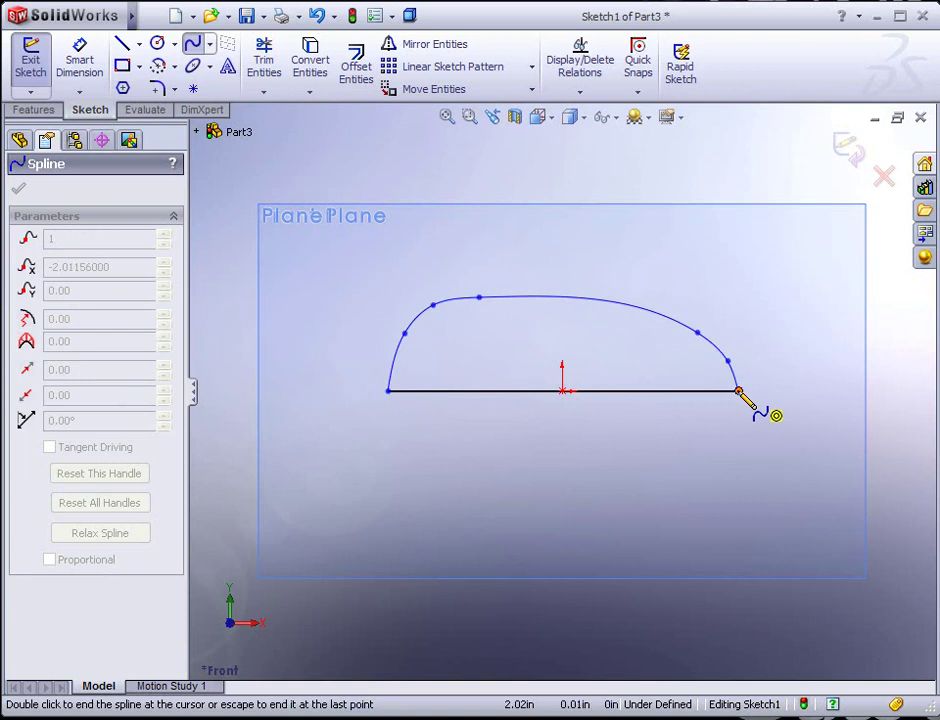
{"action": "double_click", "coordinate": [739, 392]}
{"action": "key", "text": "Escape"}
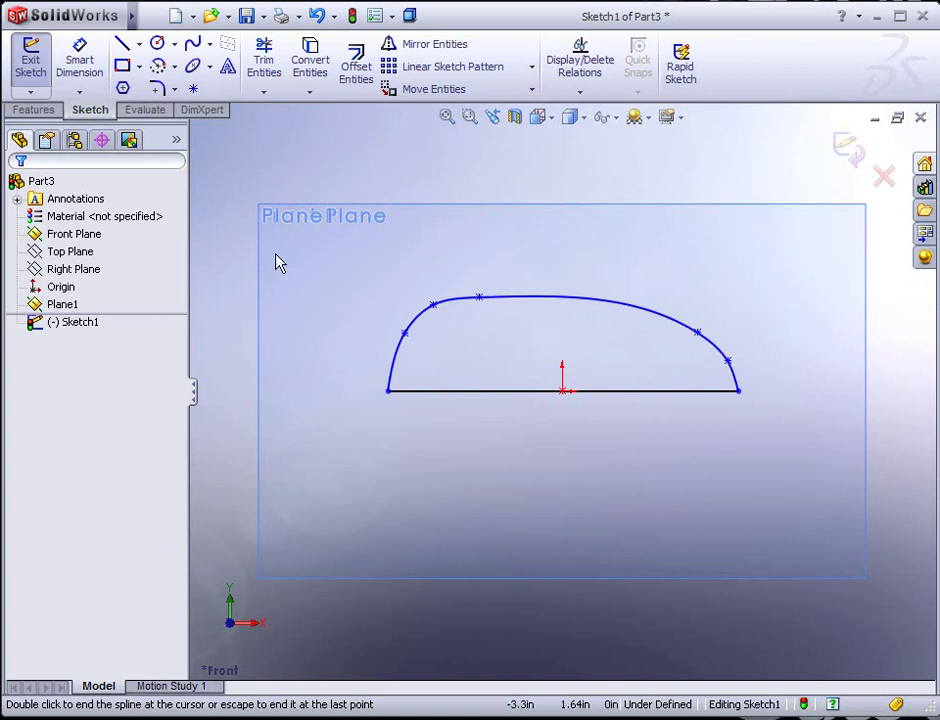
Close the Front Plane sketch and open a new sketch on Plane1, viewed normal to the plane
{"action": "left_click", "coordinate": [353, 16]}
{"action": "mouse_move", "coordinate": [520, 411]}
{"action": "middle_mouse_down"}
{"action": "mouse_move", "coordinate": [470, 474]}
{"action": "mouse_move", "coordinate": [478, 420]}
{"action": "mouse_move", "coordinate": [507, 435]}
{"action": "middle_mouse_up"}
{"action": "scroll", "coordinate": [565, 383], "scroll_direction": "up", "scroll_amount": 4}
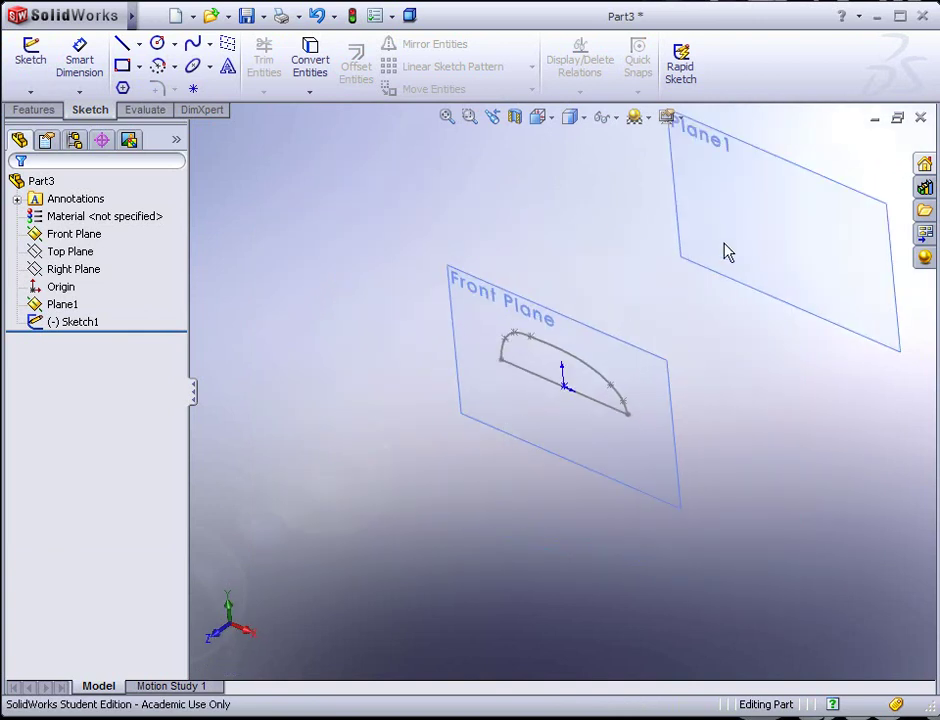
{"action": "left_click", "coordinate": [797, 172]}
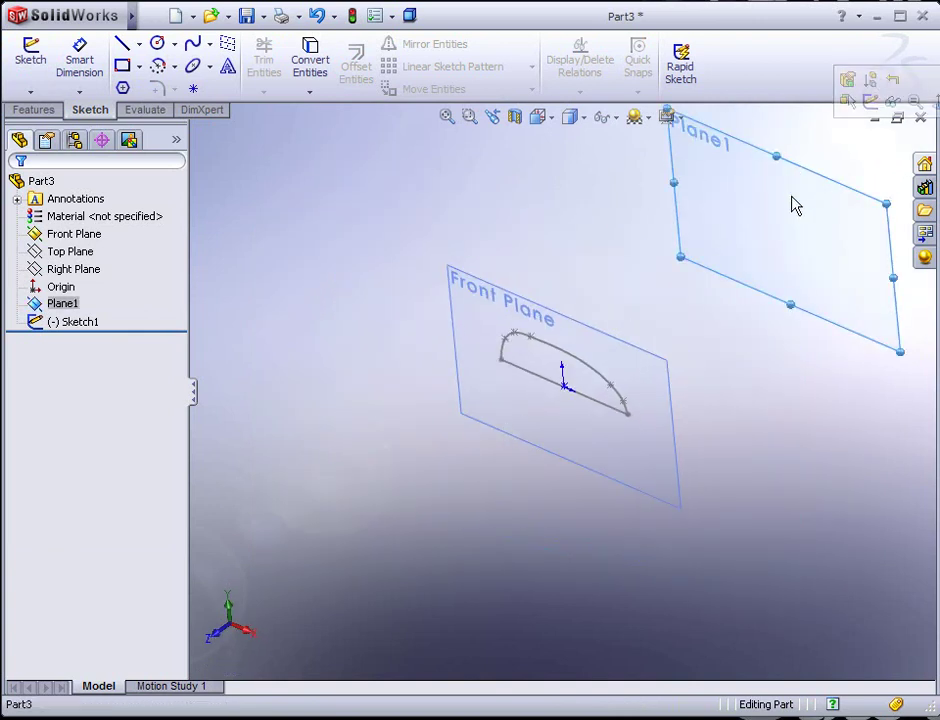
{"action": "left_click", "coordinate": [870, 101]}
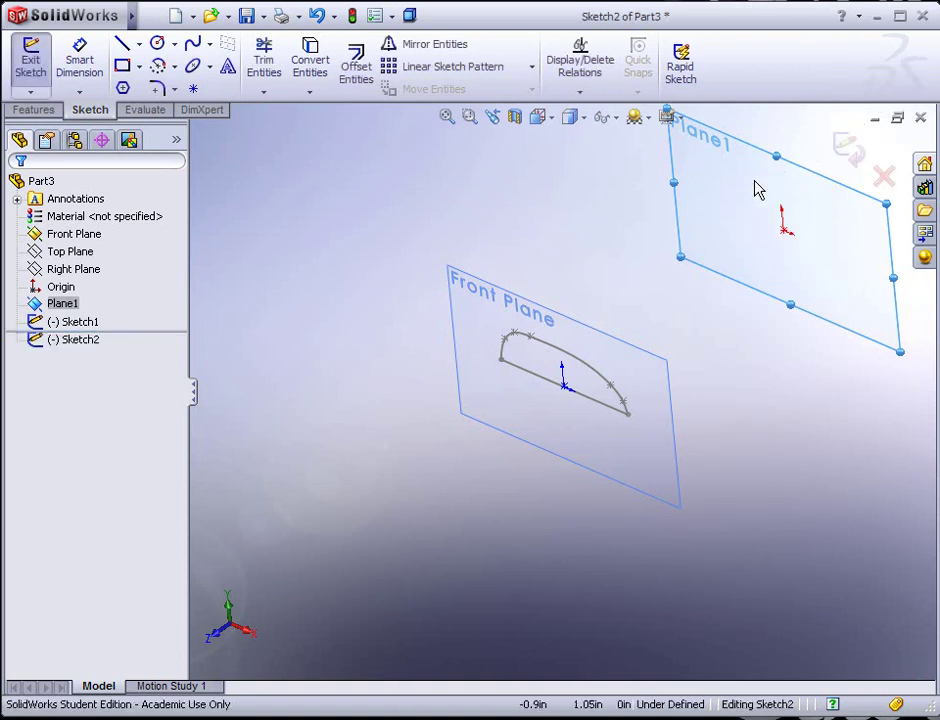
{"action": "left_click", "coordinate": [549, 120]}
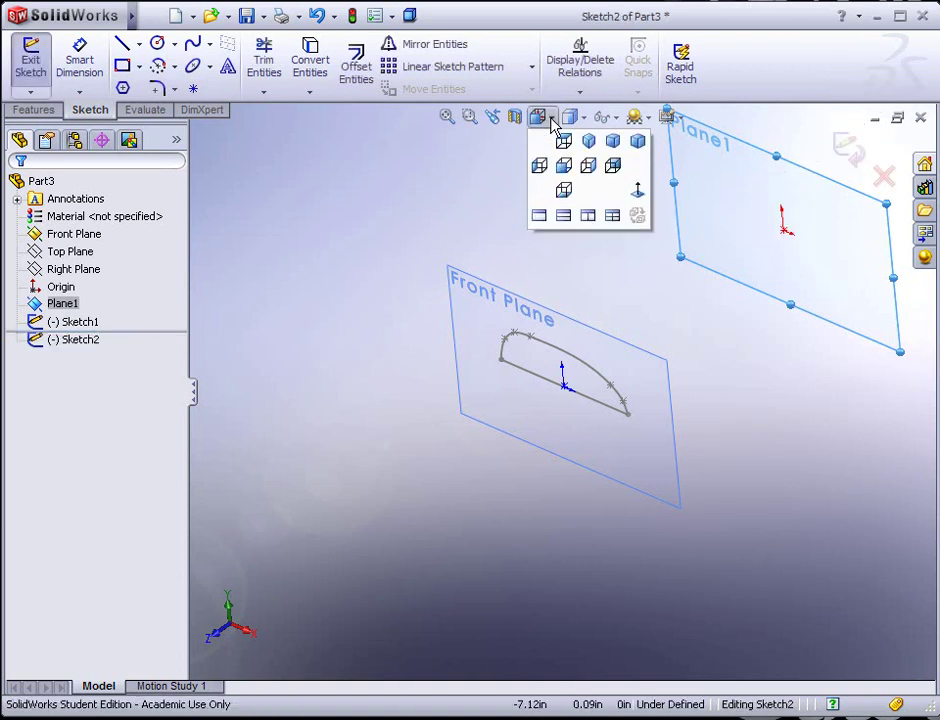
{"action": "left_click", "coordinate": [637, 192]}
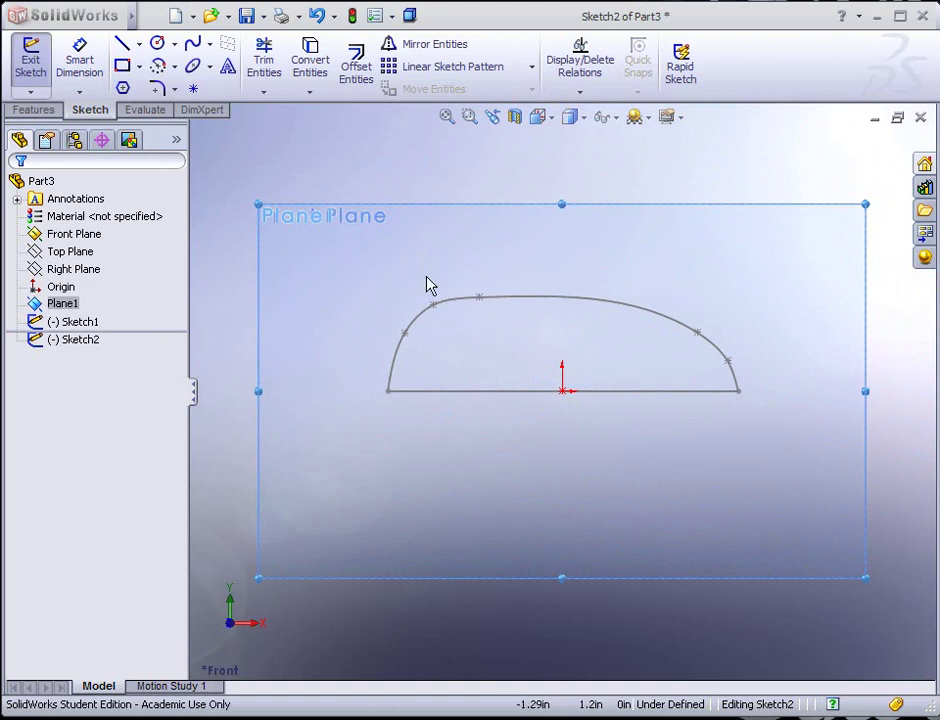
Draw a horizontal line about 1.65 in long through the origin, within the span of the first profile's base
{"action": "left_click", "coordinate": [122, 44]}
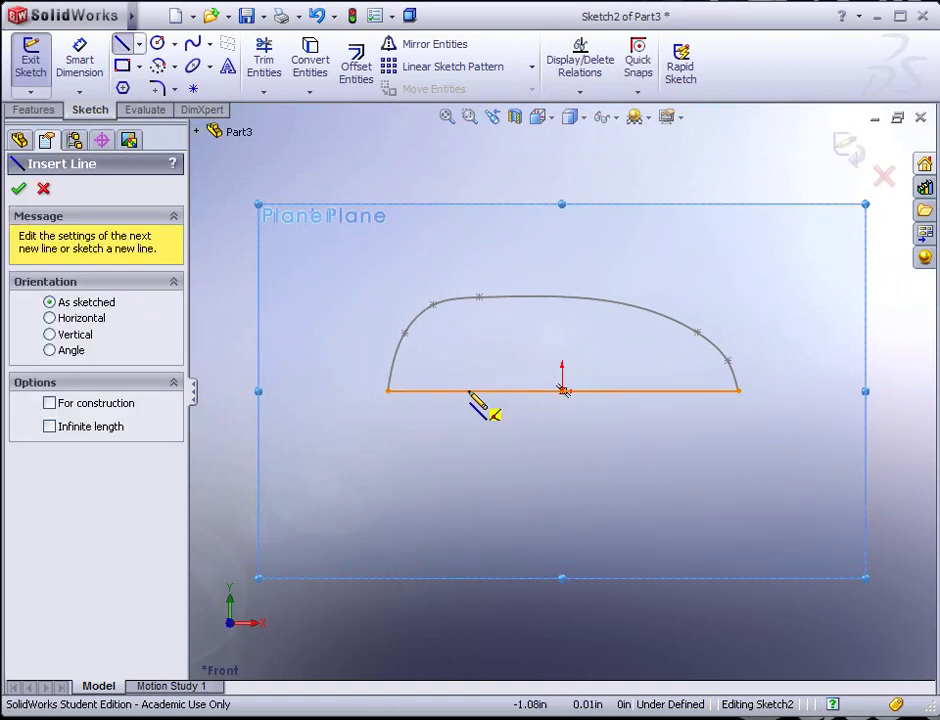
{"action": "left_click", "coordinate": [562, 390]}
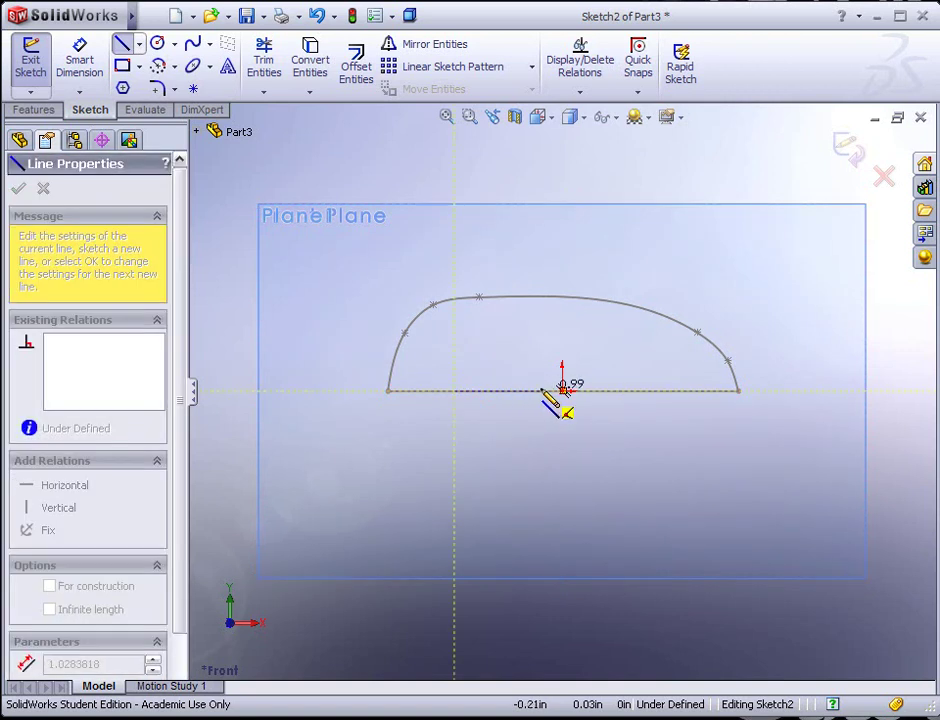
{"action": "left_click", "coordinate": [597, 390]}
{"action": "key", "text": "Escape"}
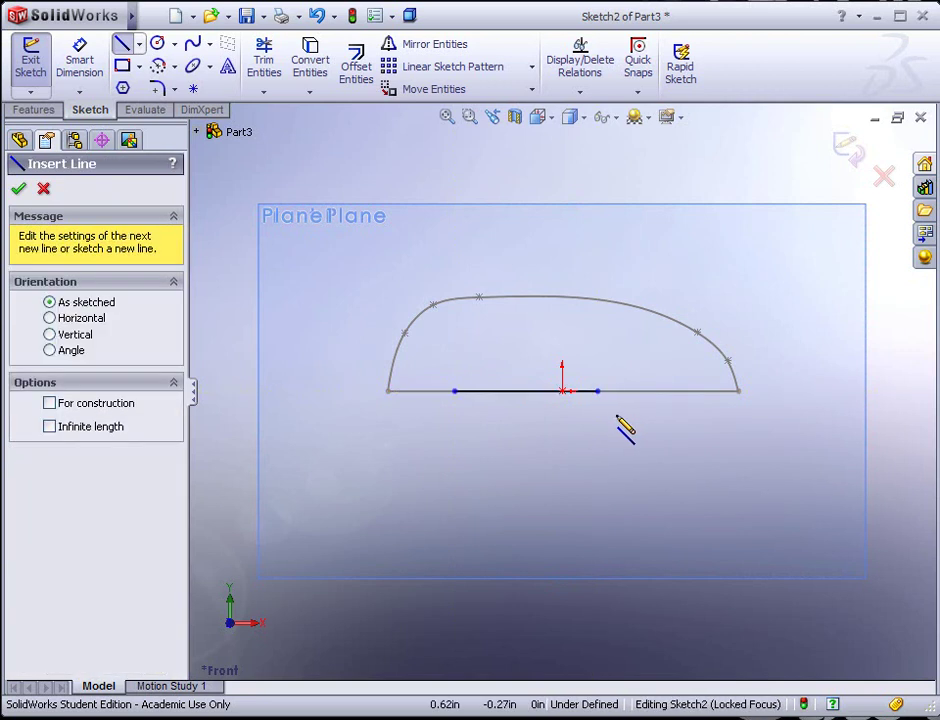
Draw a six-point spline arching about 0.63 in above the short line, joining its two endpoints into a closed profile
{"action": "left_click", "coordinate": [193, 44]}
{"action": "left_click", "coordinate": [455, 390]}
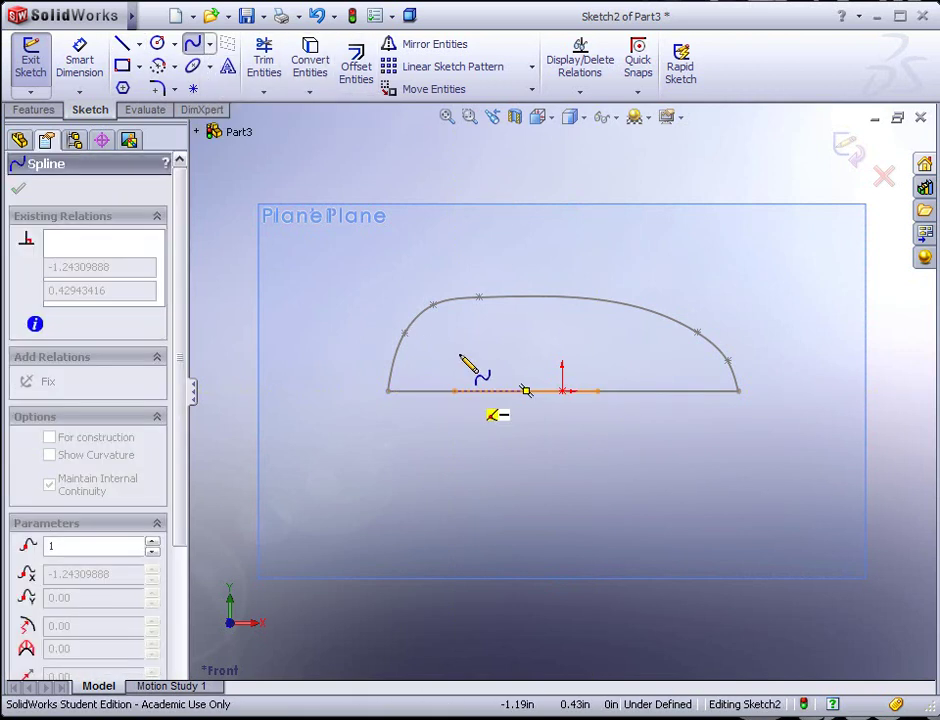
{"action": "left_click", "coordinate": [463, 355]}
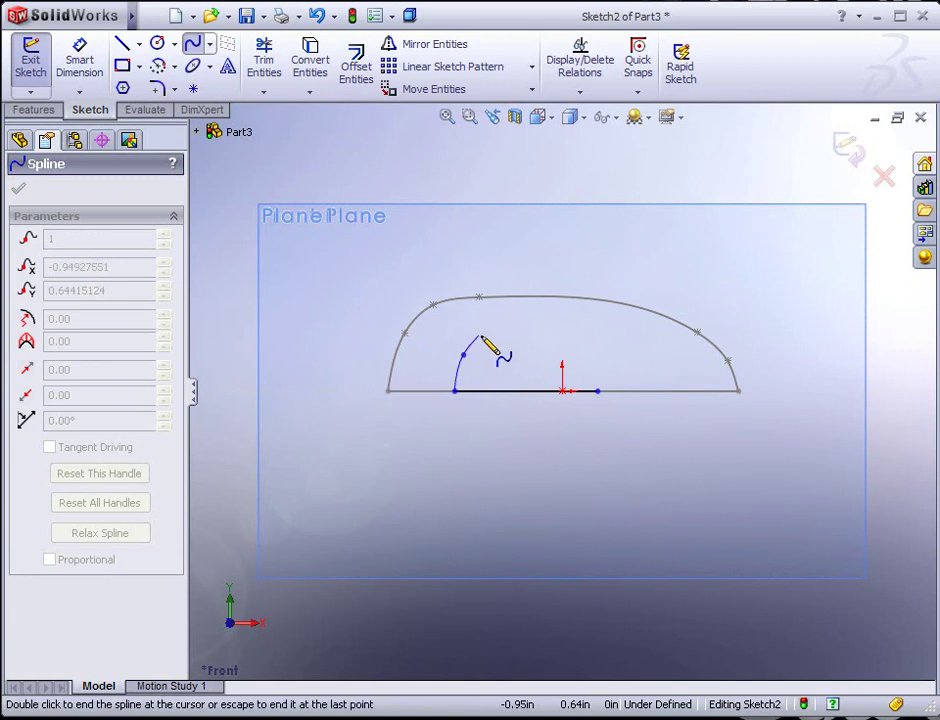
{"action": "left_click", "coordinate": [492, 338]}
{"action": "left_click", "coordinate": [526, 336]}
{"action": "left_click", "coordinate": [587, 360]}
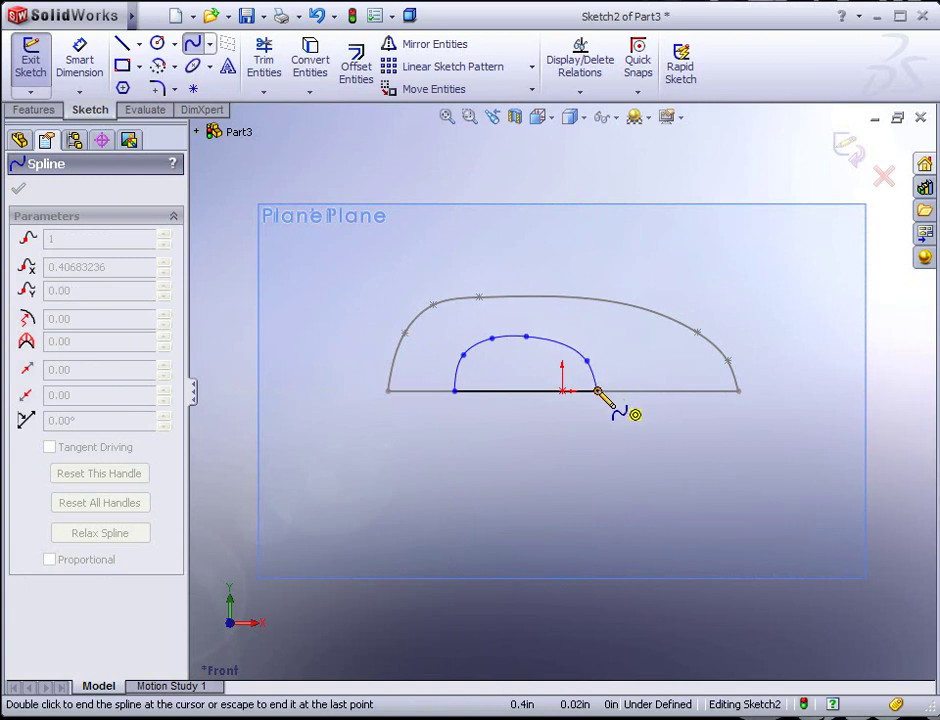
{"action": "left_click", "coordinate": [598, 391]}
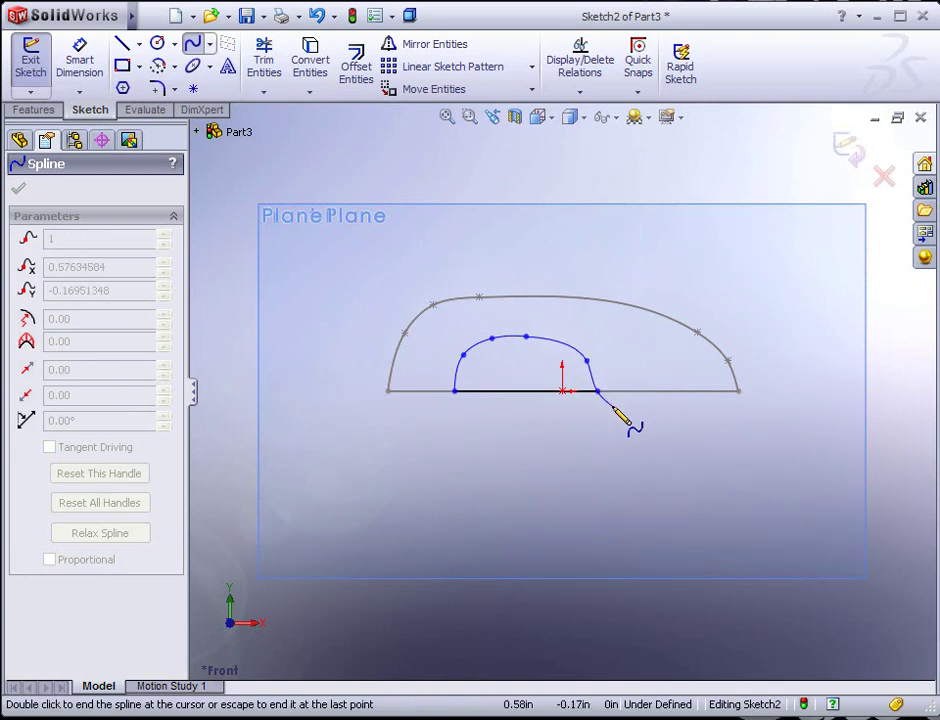
{"action": "right_click", "coordinate": [617, 412]}
{"action": "left_click", "coordinate": [651, 447]}
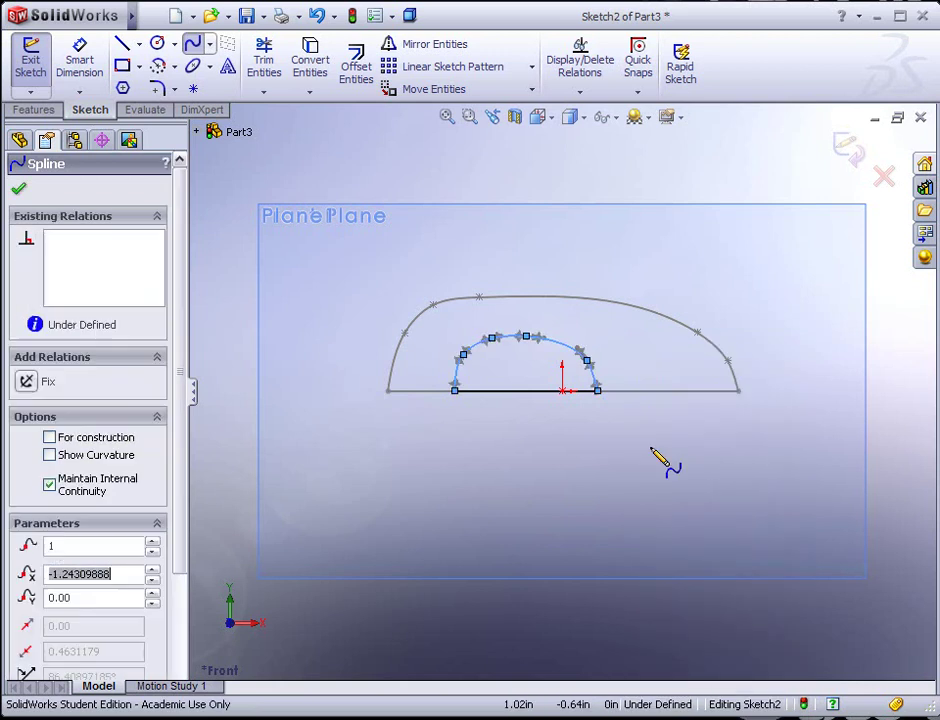
{"action": "key", "text": "Escape"}
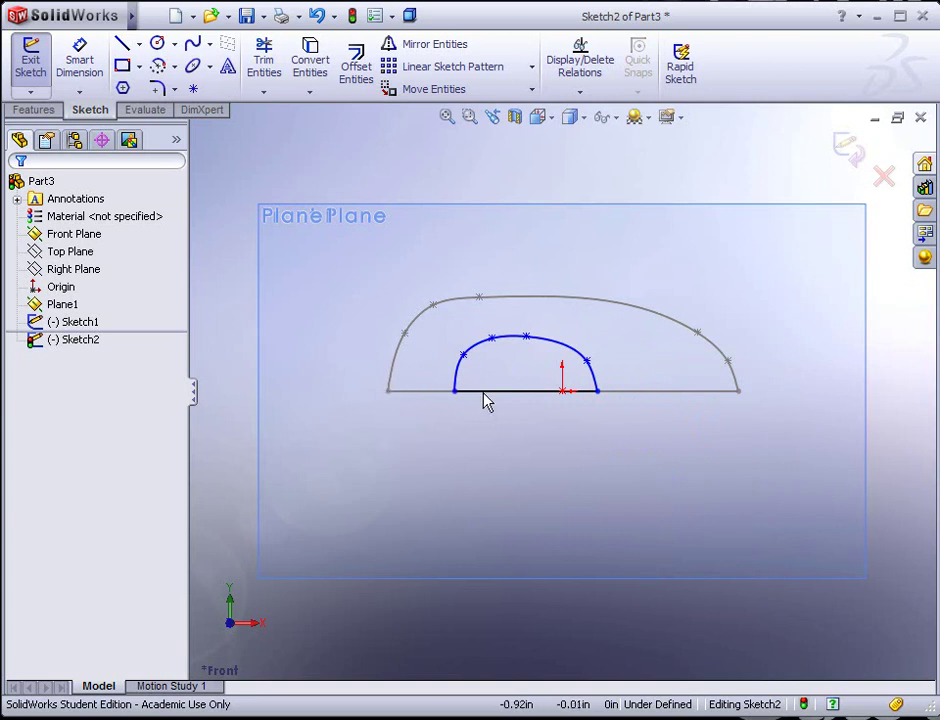
Draw two vertical centerlines, each about 0.43 in long, straight down from the two endpoints of the short base line
{"action": "left_click", "coordinate": [138, 44]}
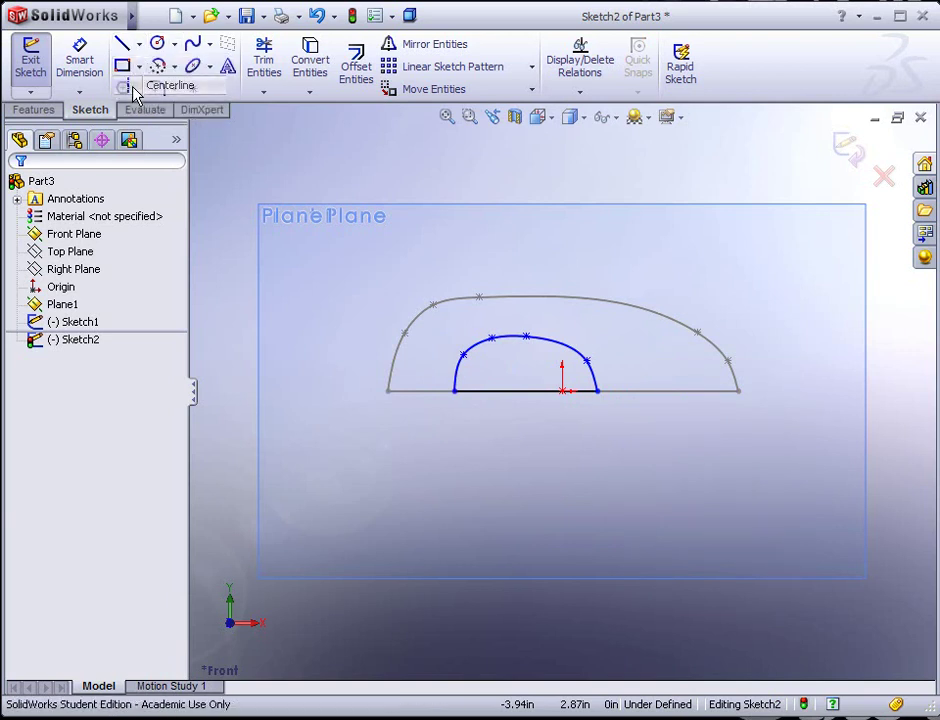
{"action": "left_click", "coordinate": [150, 85]}
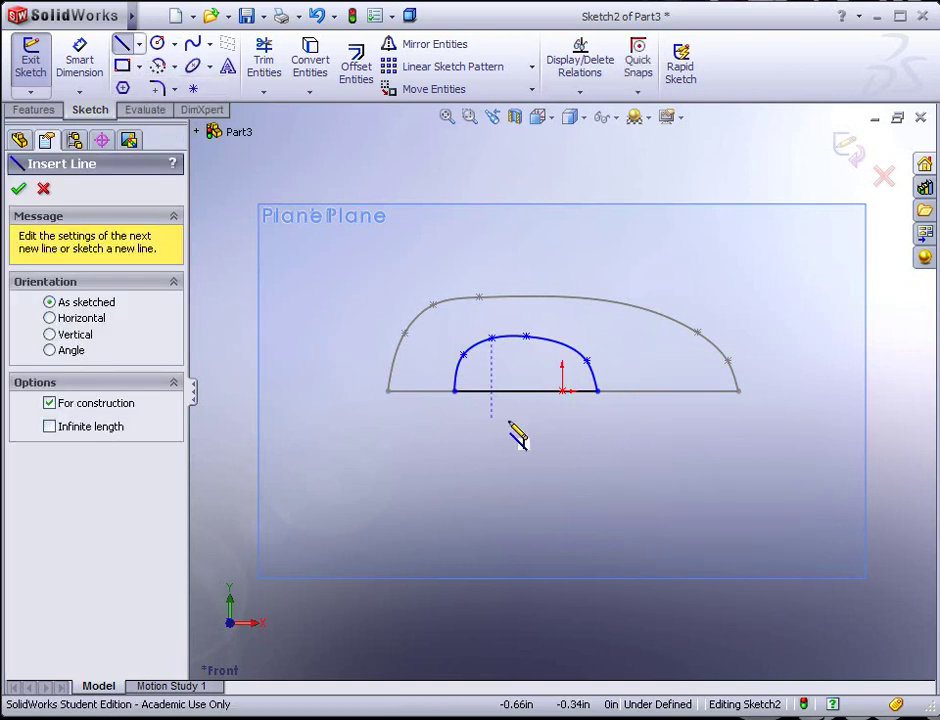
{"action": "left_click", "coordinate": [455, 391]}
{"action": "left_click", "coordinate": [455, 430]}
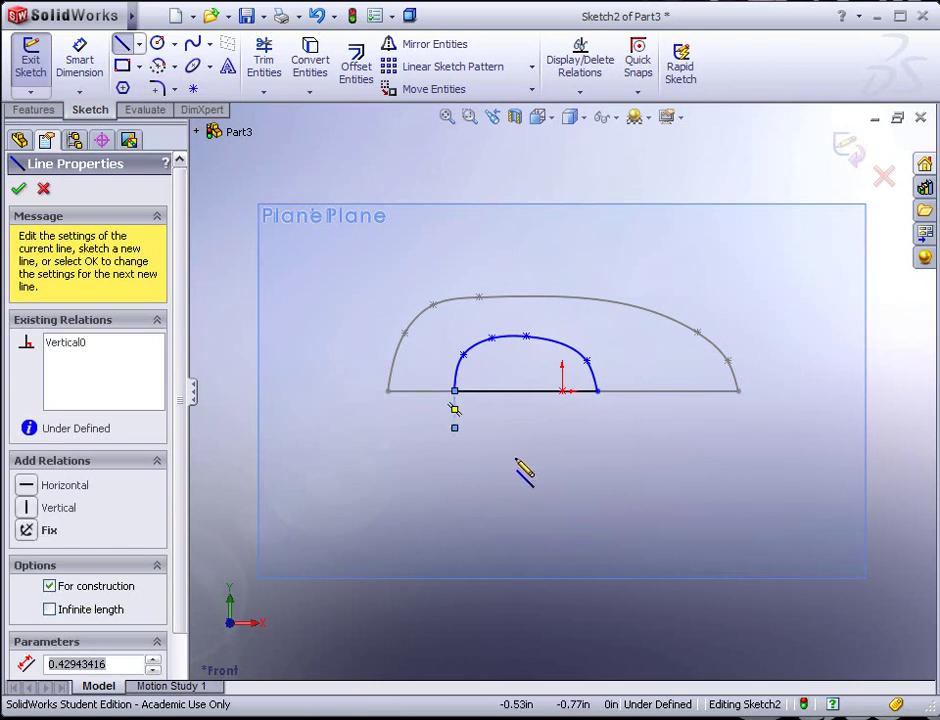
{"action": "left_click", "coordinate": [598, 428]}
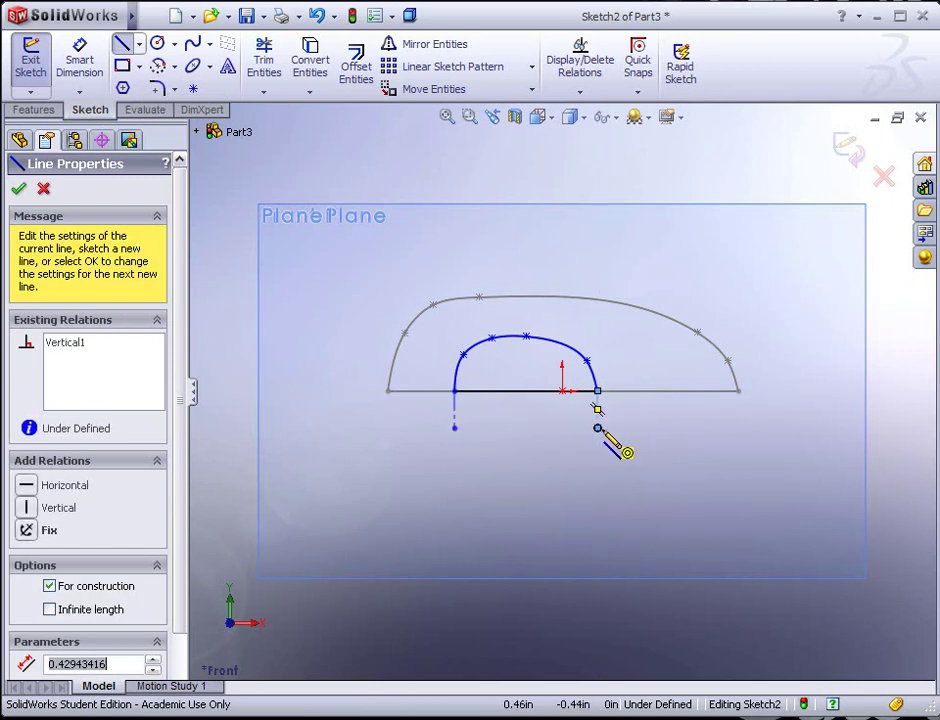
{"action": "right_click", "coordinate": [645, 432]}
{"action": "left_click", "coordinate": [668, 441]}
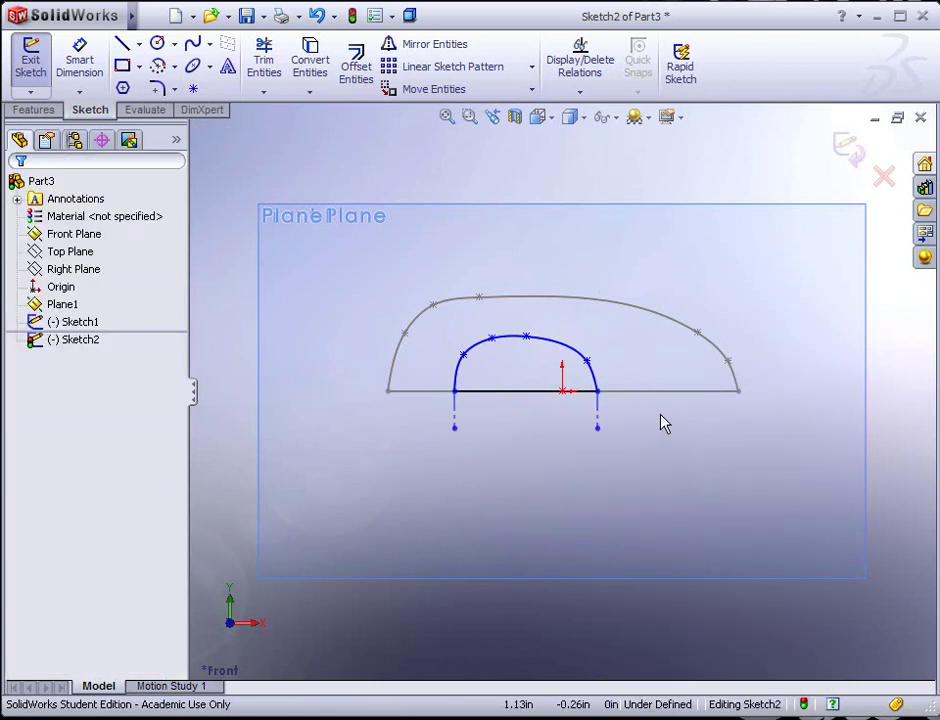
Add tangent relations between the smaller spline and the vertical centerlines at both of its ends
{"action": "left_click", "coordinate": [596, 389]}
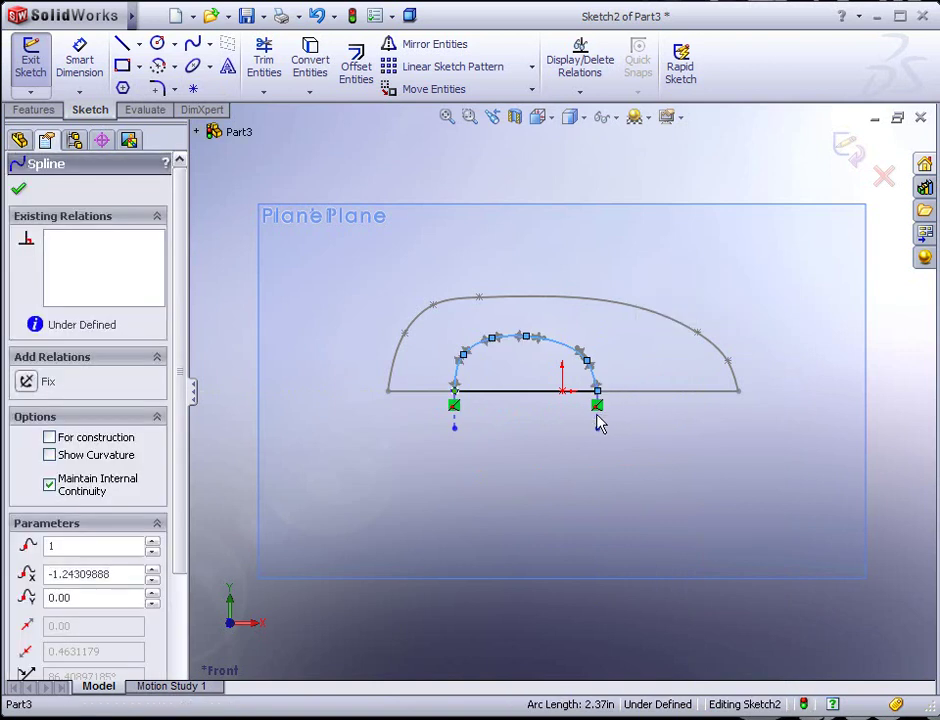
{"action": "left_click", "coordinate": [599, 425]}
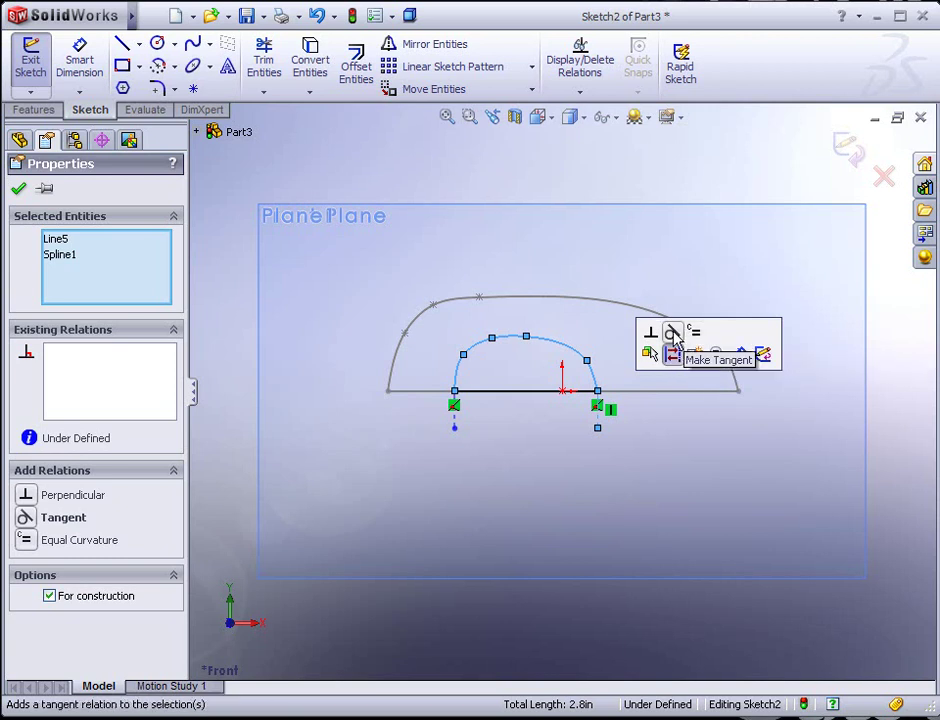
{"action": "left_click", "coordinate": [672, 337]}
{"action": "left_click", "coordinate": [627, 428]}
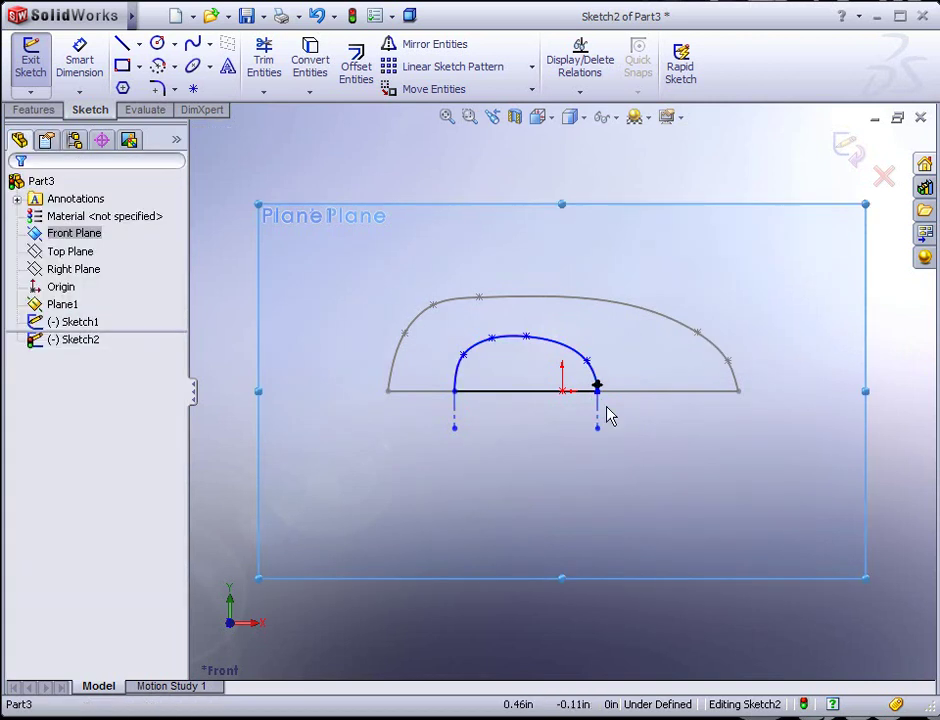
{"action": "left_click", "coordinate": [455, 421]}
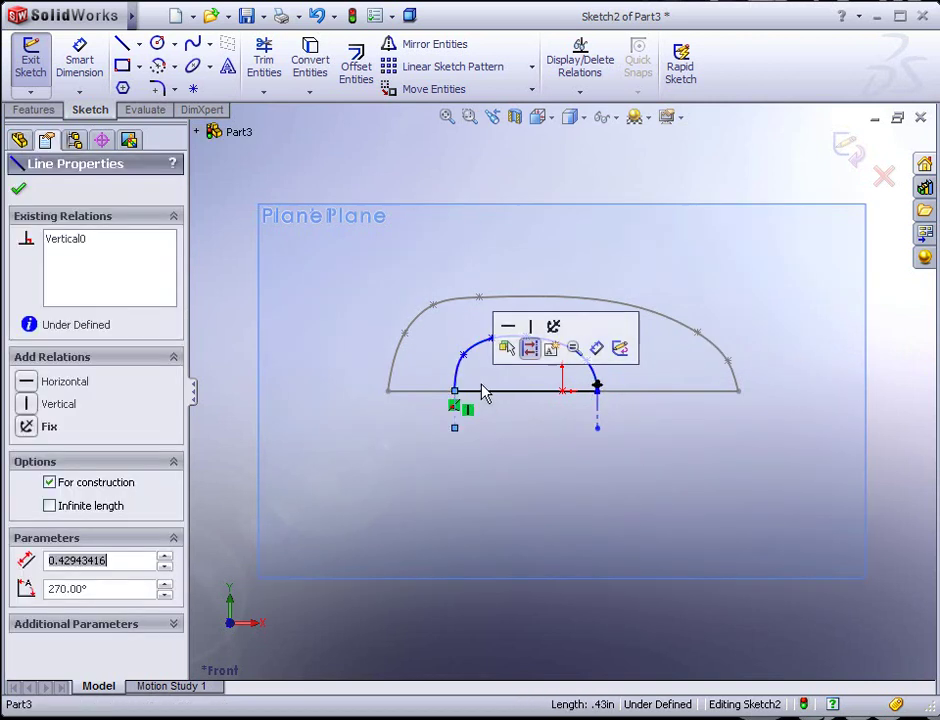
{"action": "left_click", "coordinate": [461, 378]}
{"action": "left_click", "coordinate": [470, 388], "text": "ctrl"}
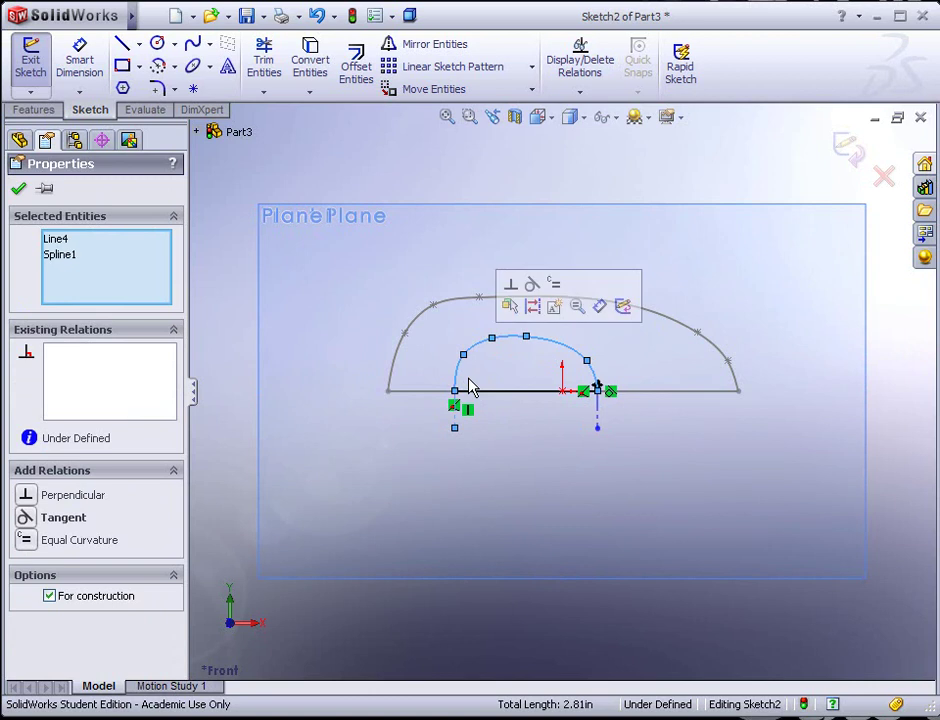
{"action": "left_click", "coordinate": [532, 283]}
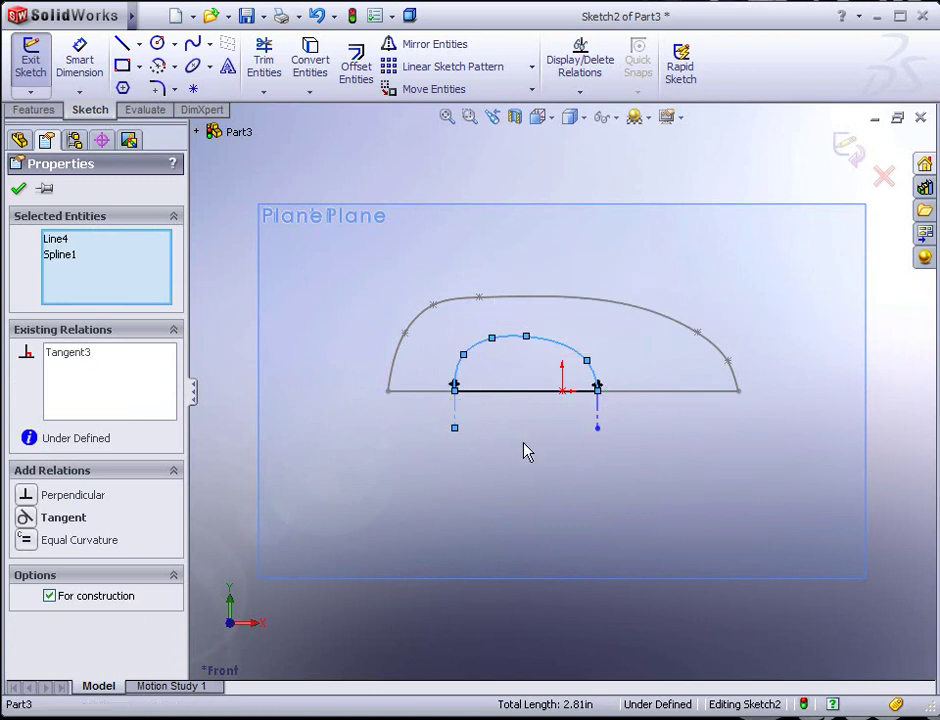
{"action": "left_click", "coordinate": [521, 448]}
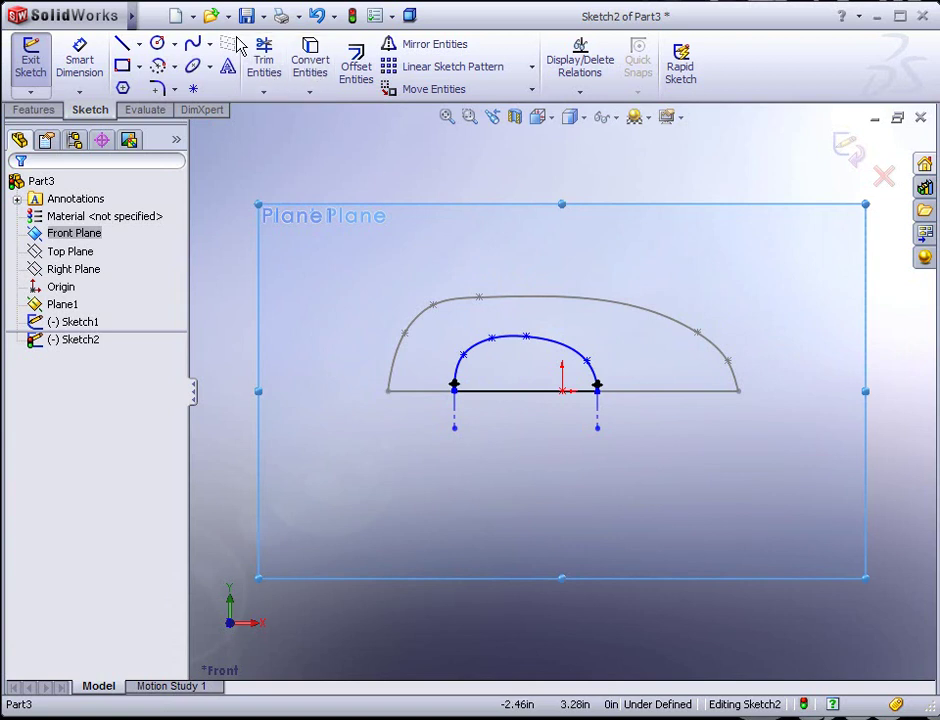
Close the Plane1 sketch and reopen the larger Front Plane profile, Sketch1, for editing
{"action": "left_click", "coordinate": [351, 16]}
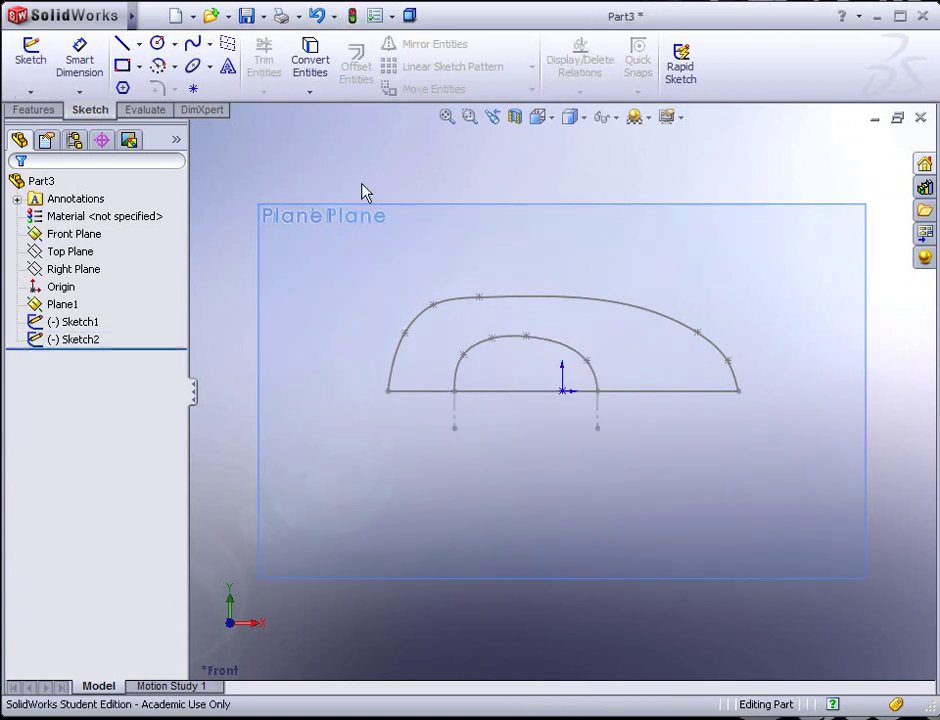
{"action": "right_click", "coordinate": [393, 372]}
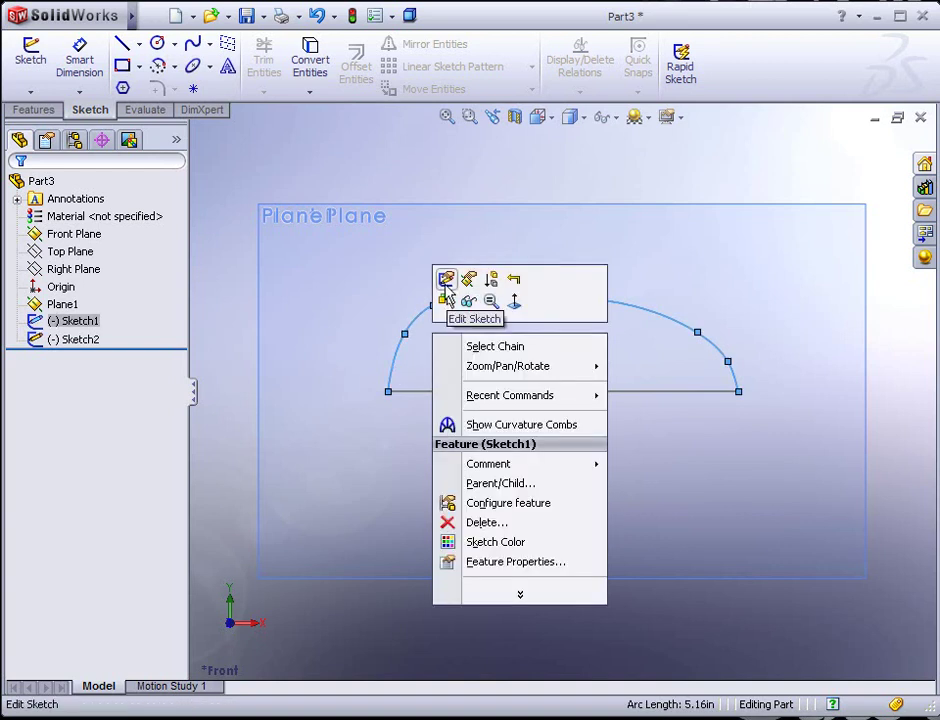
{"action": "left_click", "coordinate": [446, 281]}
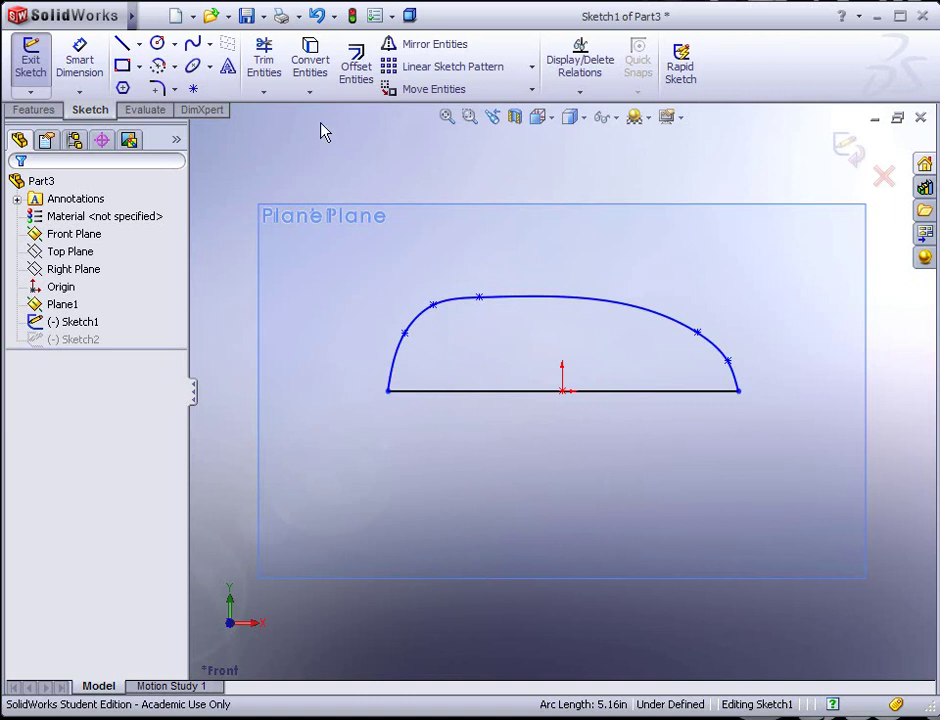
Draw vertical centerlines down from the large profile's base endpoints, about 0.94 in long at the left end and 0.83 in at the right
{"action": "left_click", "coordinate": [139, 44]}
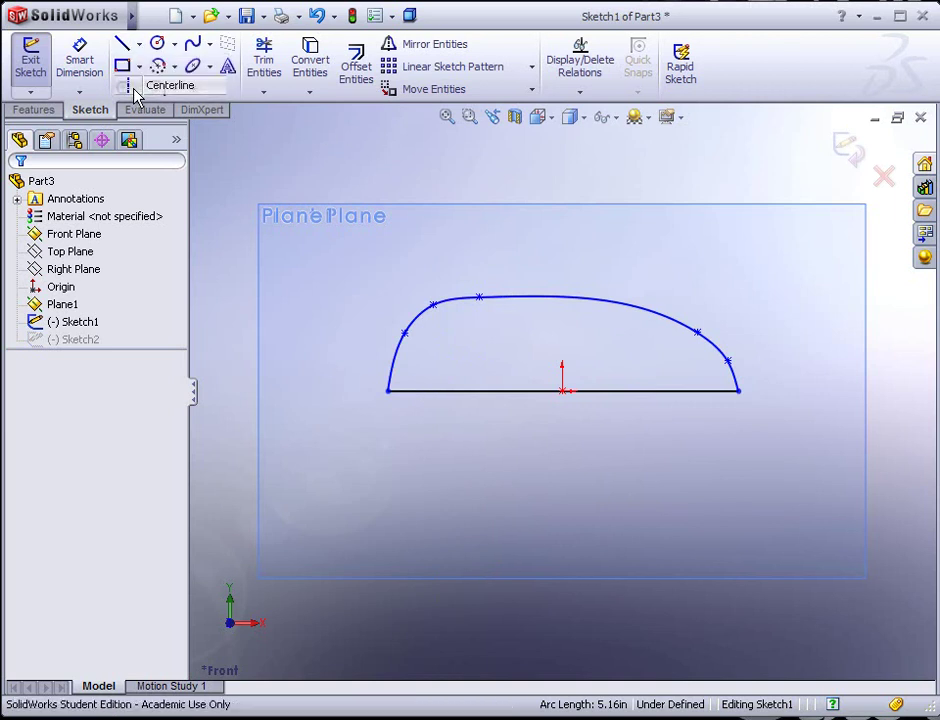
{"action": "left_click", "coordinate": [145, 87]}
{"action": "left_click", "coordinate": [388, 390]}
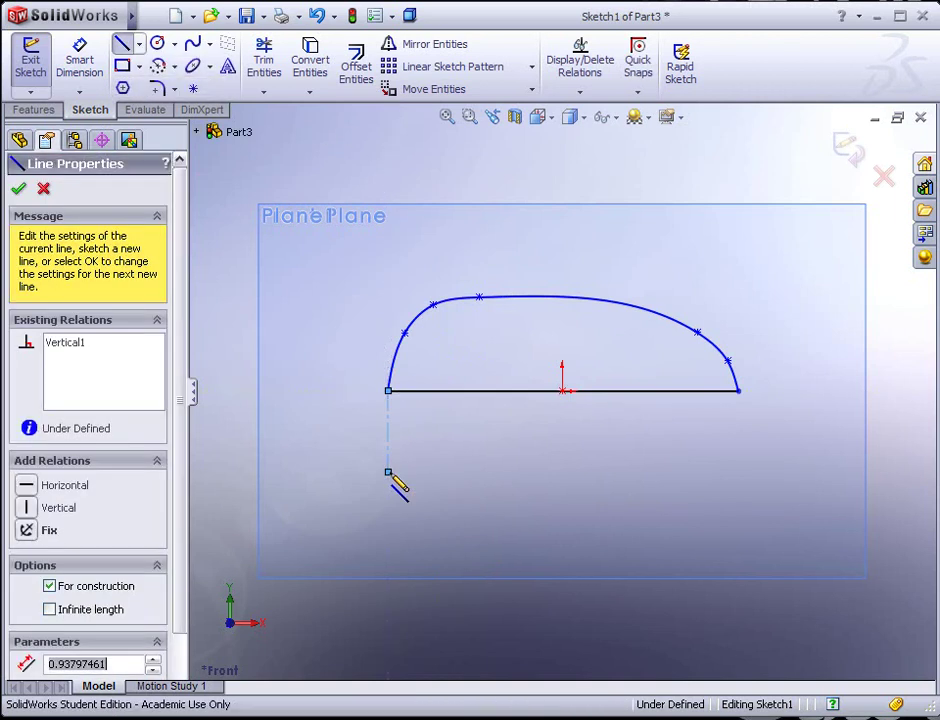
{"action": "left_click", "coordinate": [389, 472]}
{"action": "key", "text": "Escape"}
{"action": "left_click", "coordinate": [738, 390]}
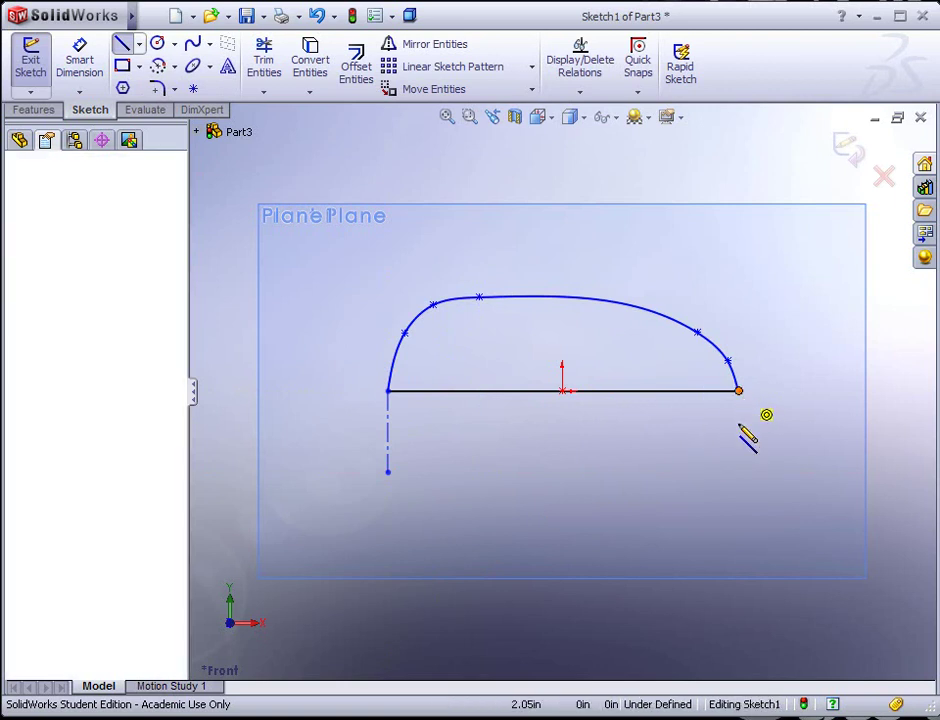
{"action": "left_click", "coordinate": [738, 462]}
{"action": "key", "text": "Escape"}
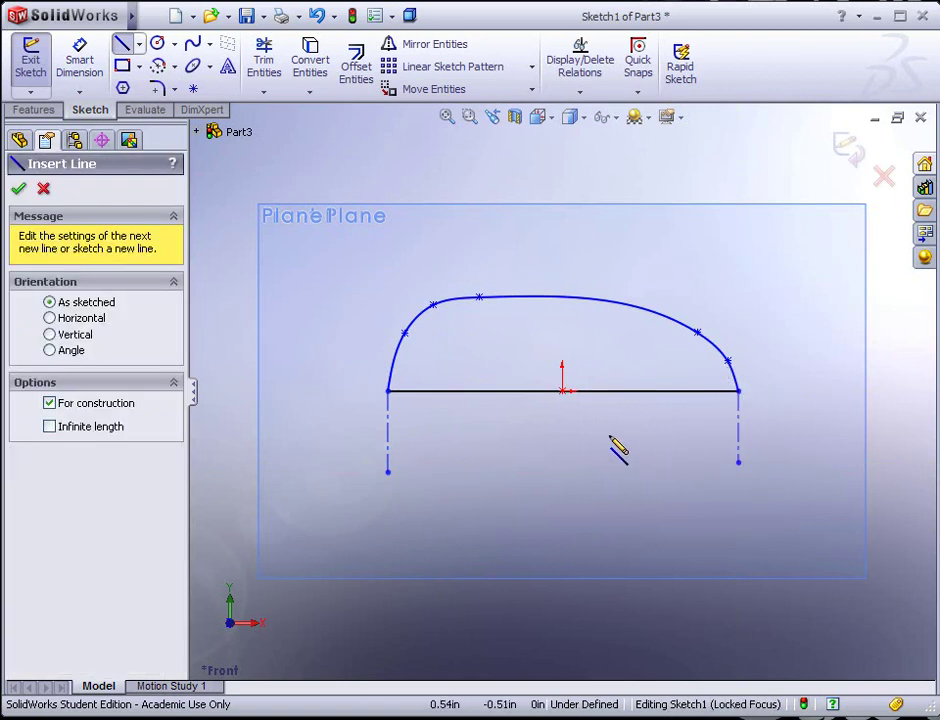
{"action": "double_click", "coordinate": [122, 50]}
{"action": "key", "text": "Escape"}
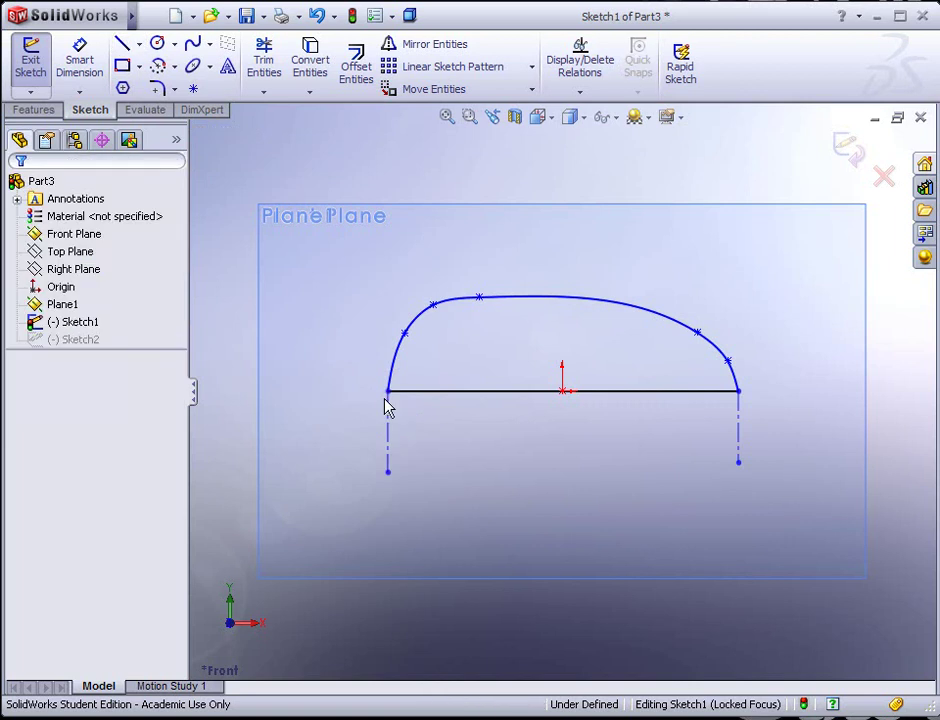
Make the large spline tangent to the left and right vertical centerlines at its two ends
{"action": "left_click", "coordinate": [389, 430]}
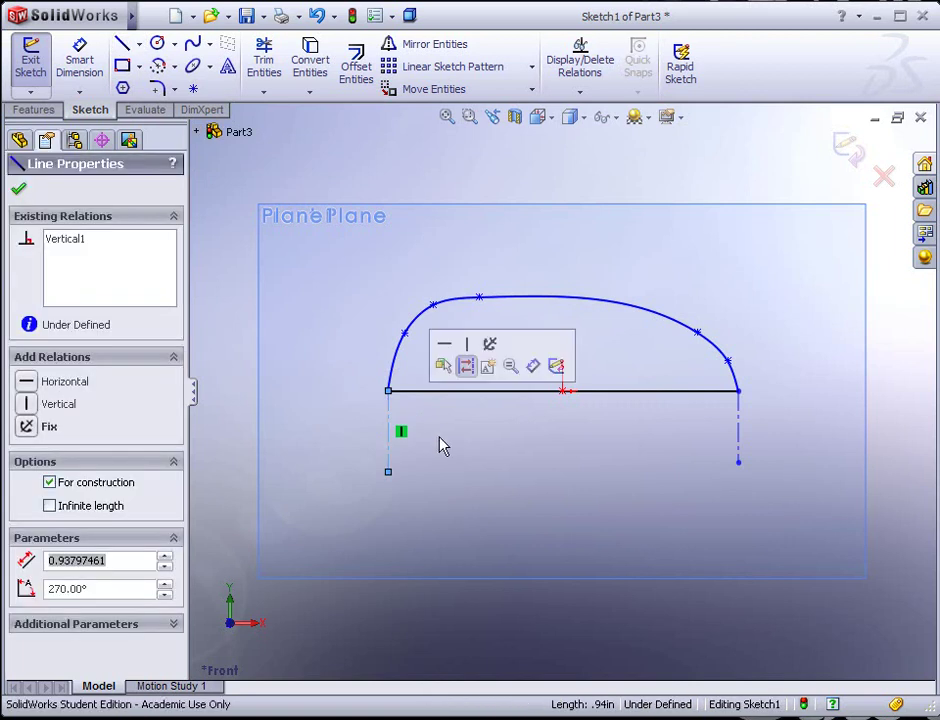
{"action": "left_click", "coordinate": [401, 373], "text": "ctrl"}
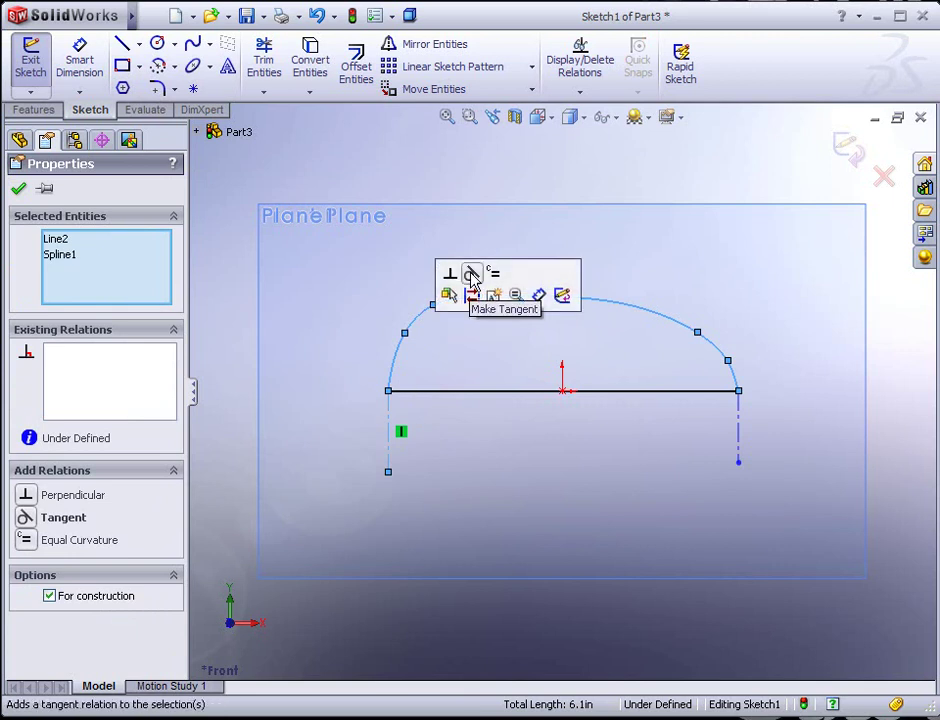
{"action": "left_click", "coordinate": [472, 280]}
{"action": "left_click", "coordinate": [520, 472]}
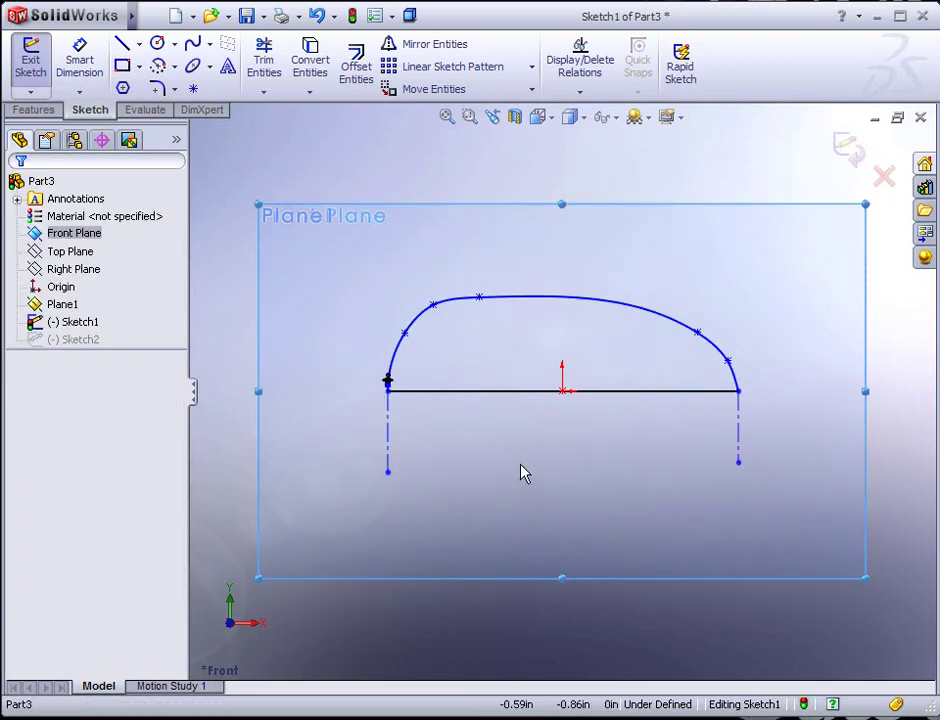
{"action": "left_click", "coordinate": [738, 388]}
{"action": "left_click", "coordinate": [736, 440], "text": "ctrl"}
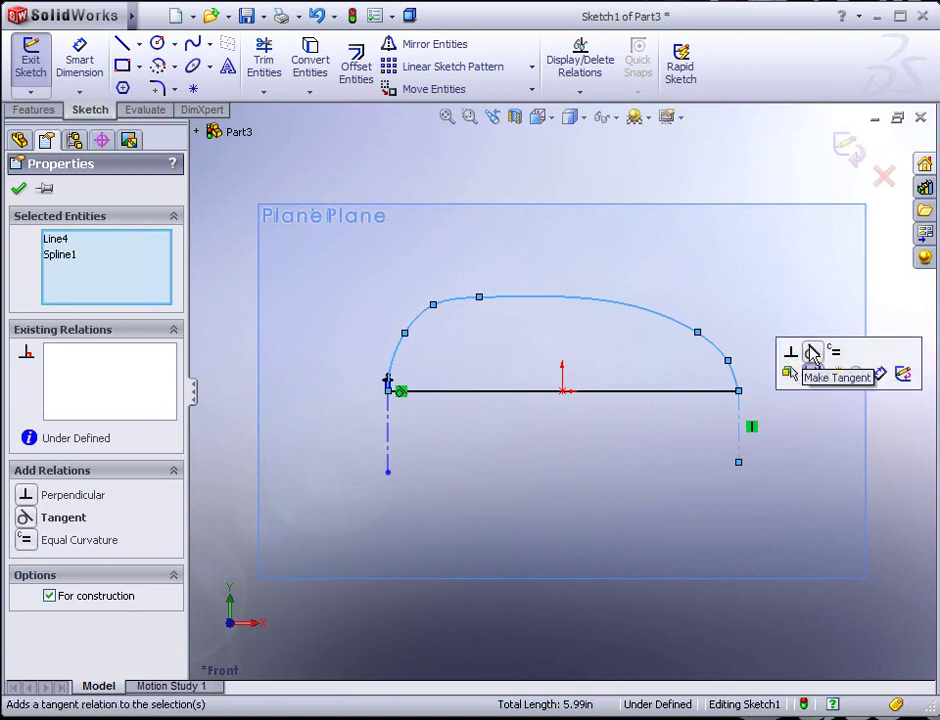
{"action": "left_click", "coordinate": [807, 347]}
{"action": "left_click", "coordinate": [632, 476]}
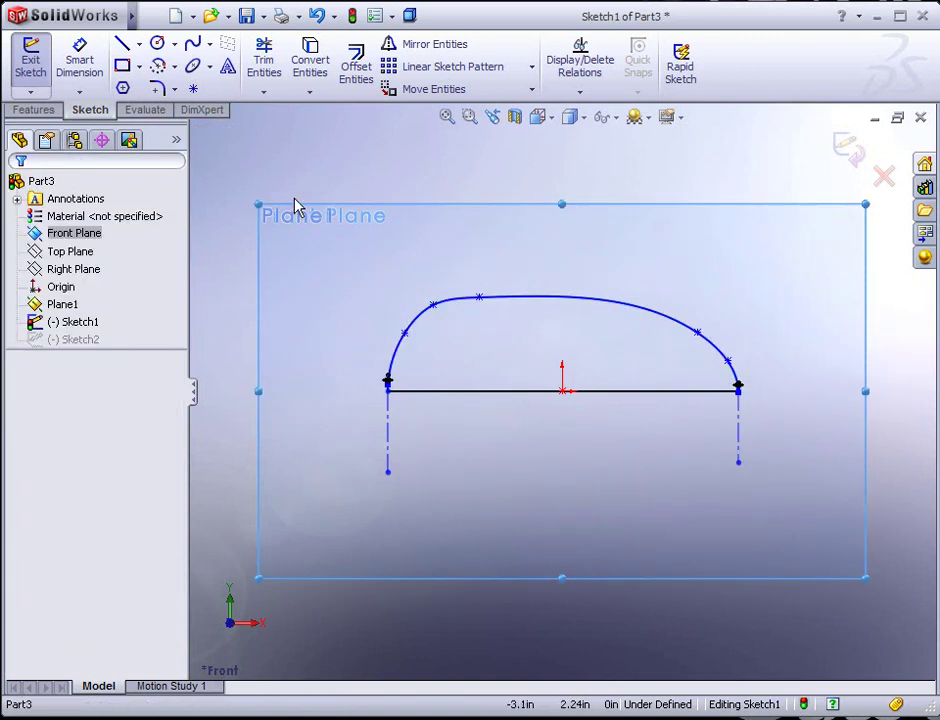
Shift the large spline's third point from the left slightly right and up to smooth the arch, and close the sketch
{"action": "mouse_move", "coordinate": [481, 299]}
{"action": "left_mouse_down"}
{"action": "mouse_move", "coordinate": [515, 289]}
{"action": "mouse_move", "coordinate": [495, 300]}
{"action": "left_mouse_up"}
{"action": "left_click", "coordinate": [612, 461]}
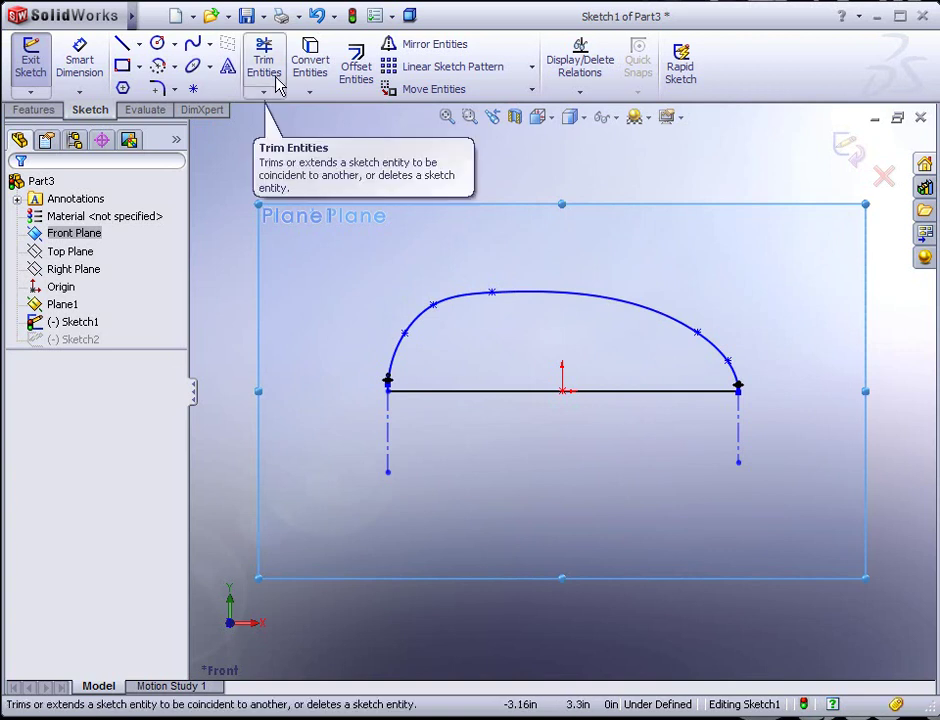
{"action": "left_click", "coordinate": [352, 16]}
Select the Top Plane and show it running between the two profile sketches
{"action": "mouse_move", "coordinate": [541, 360]}
{"action": "middle_mouse_down"}
{"action": "mouse_move", "coordinate": [598, 331]}
{"action": "mouse_move", "coordinate": [533, 405]}
{"action": "mouse_move", "coordinate": [539, 422]}
{"action": "mouse_move", "coordinate": [550, 361]}
{"action": "mouse_move", "coordinate": [554, 378]}
{"action": "mouse_move", "coordinate": [569, 357]}
{"action": "mouse_move", "coordinate": [461, 465]}
{"action": "middle_mouse_up"}
{"action": "scroll", "coordinate": [545, 418], "scroll_direction": "up", "scroll_amount": 2}
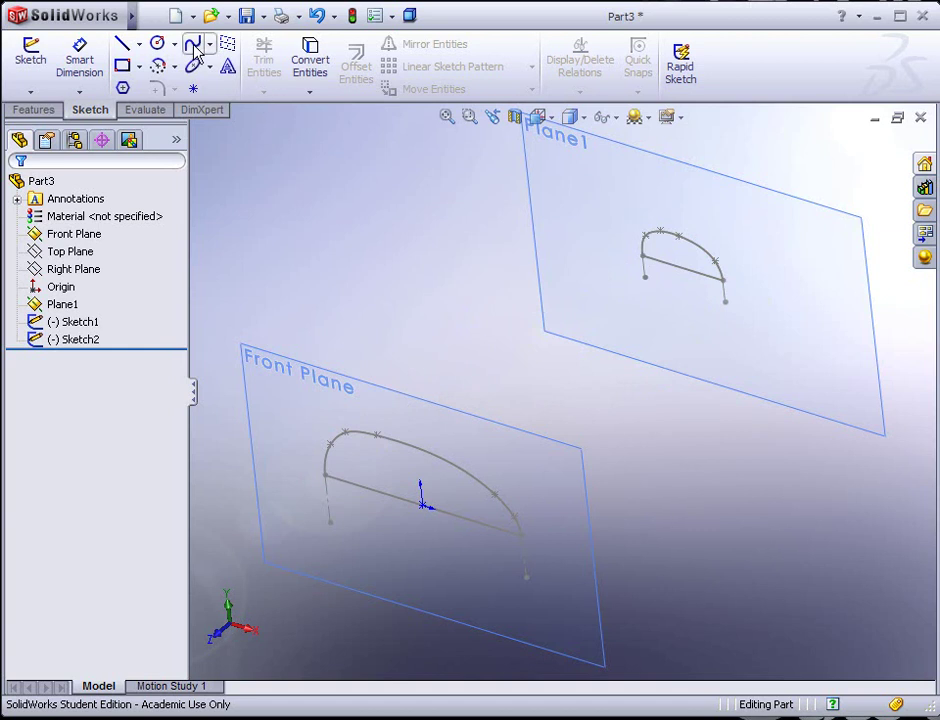
{"action": "left_click", "coordinate": [71, 252]}
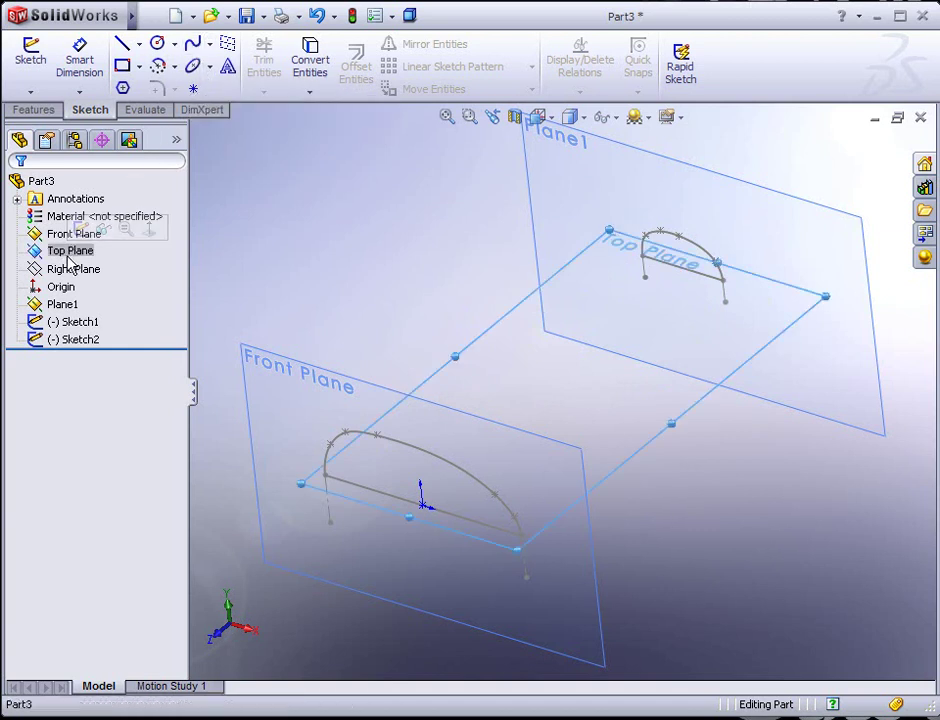
{"action": "middle_click_drag", "start_coordinate": [329, 373], "coordinate": [381, 352]}
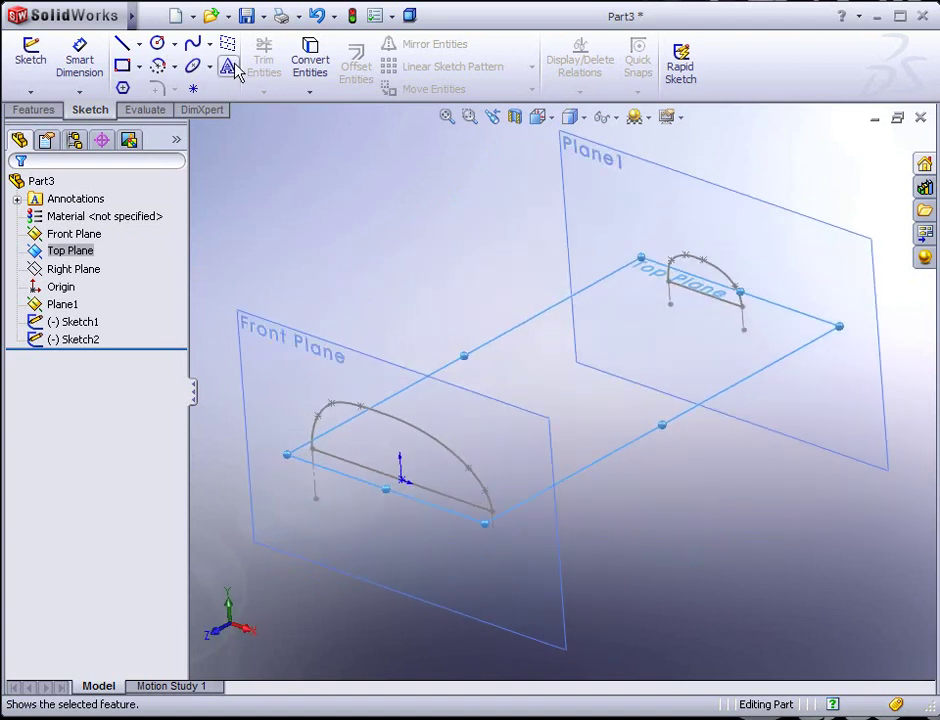
Sketch a three-point spline on the Top Plane joining the left base endpoints of the large front and small rear profiles, bowed outward
{"action": "left_click", "coordinate": [30, 52]}
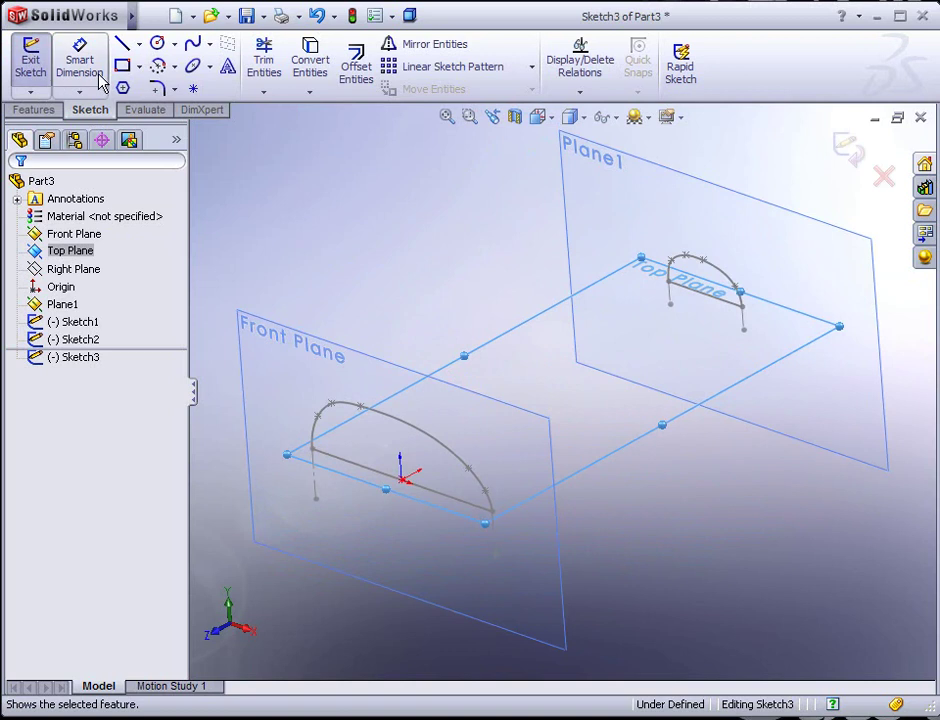
{"action": "left_click", "coordinate": [195, 43]}
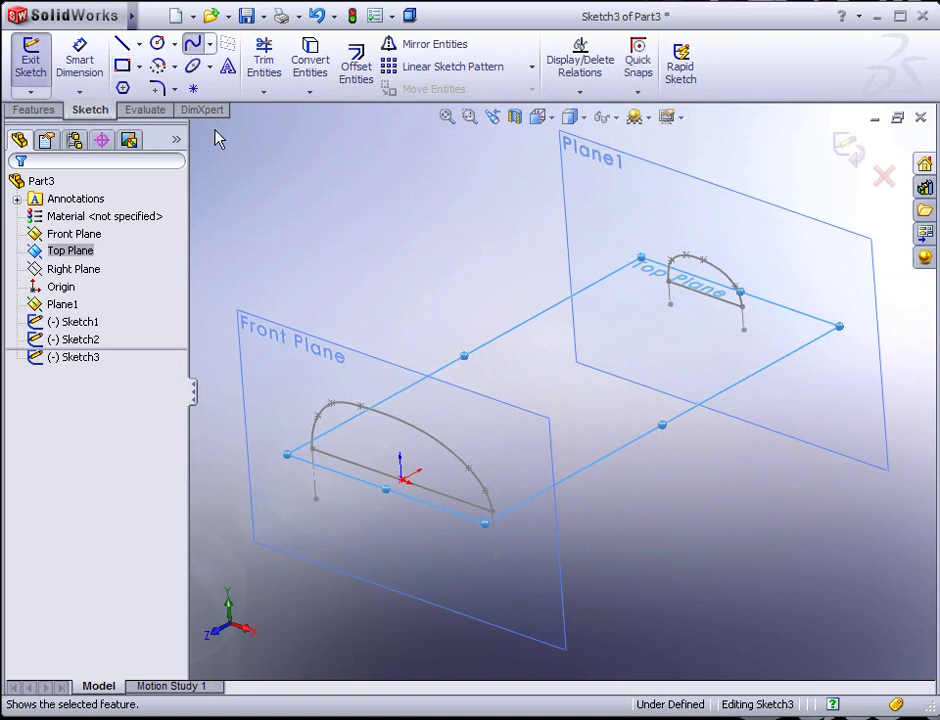
{"action": "left_click", "coordinate": [312, 450]}
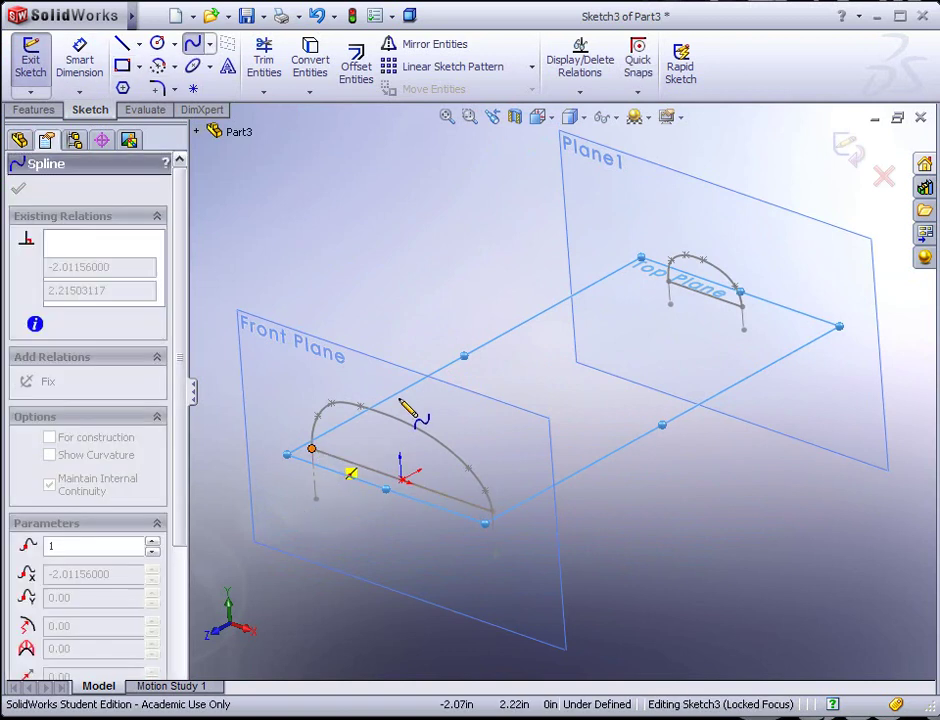
{"action": "left_click", "coordinate": [499, 313]}
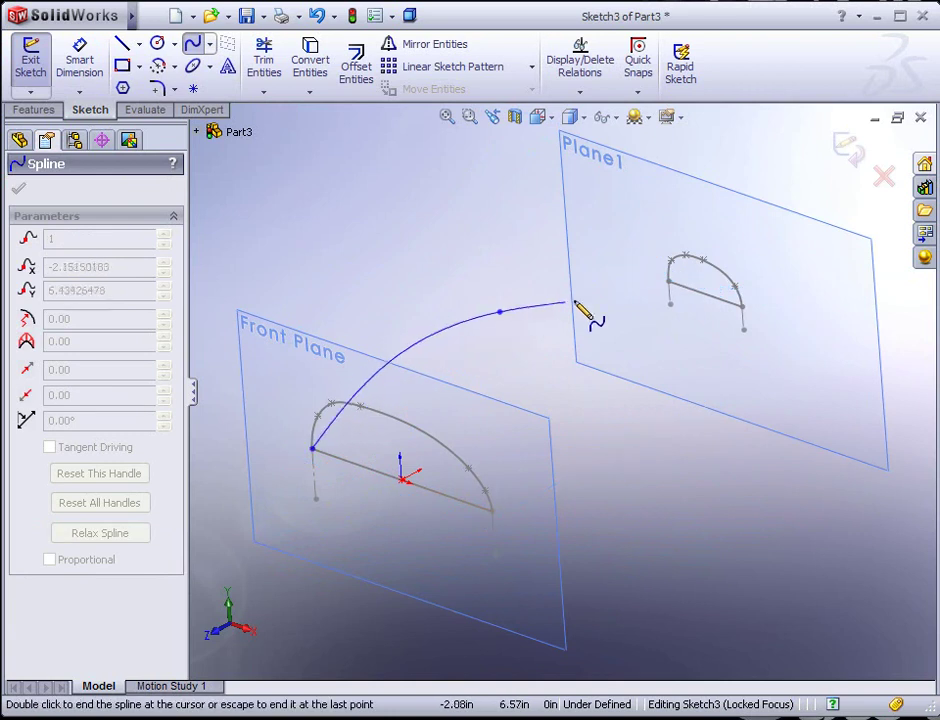
{"action": "left_click", "coordinate": [668, 283]}
{"action": "right_click", "coordinate": [686, 318]}
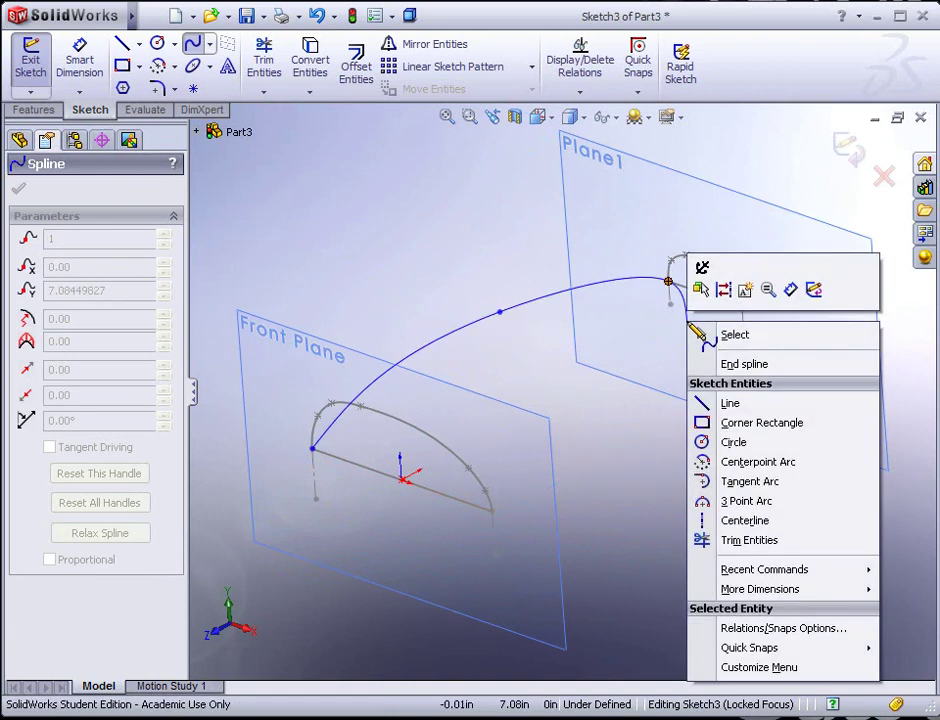
{"action": "left_click", "coordinate": [714, 362]}
{"action": "middle_click_drag", "start_coordinate": [694, 369], "coordinate": [640, 423]}
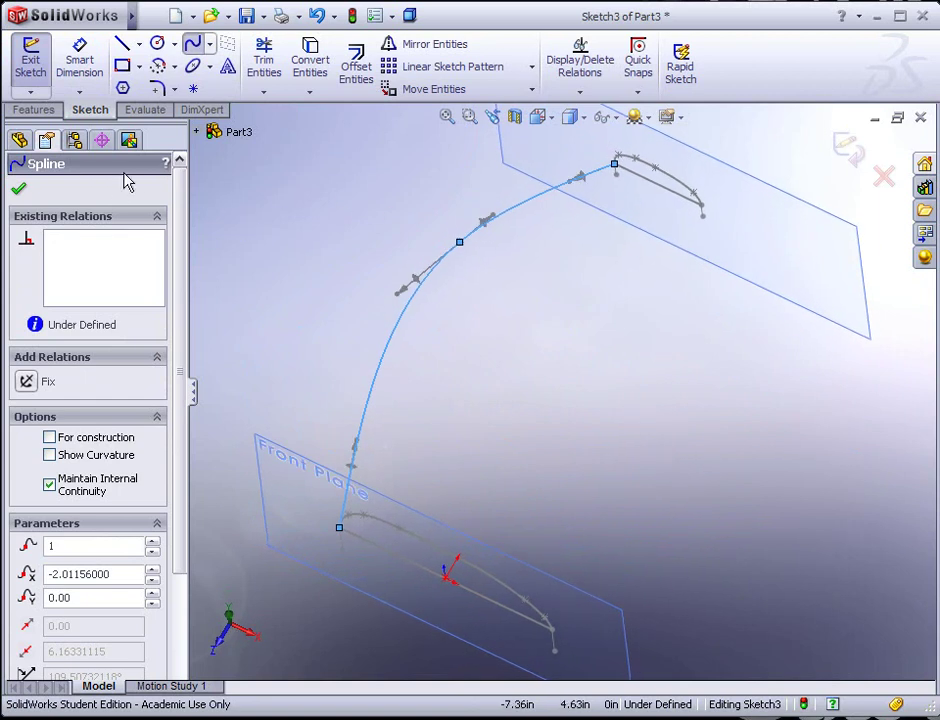
{"action": "left_click", "coordinate": [18, 188]}
Pull the left guide spline's middle point inward to flatten the curve, and close the sketch
{"action": "left_click", "coordinate": [378, 262]}
{"action": "left_click_drag", "start_coordinate": [459, 246], "coordinate": [473, 293]}
{"action": "left_click", "coordinate": [533, 360]}
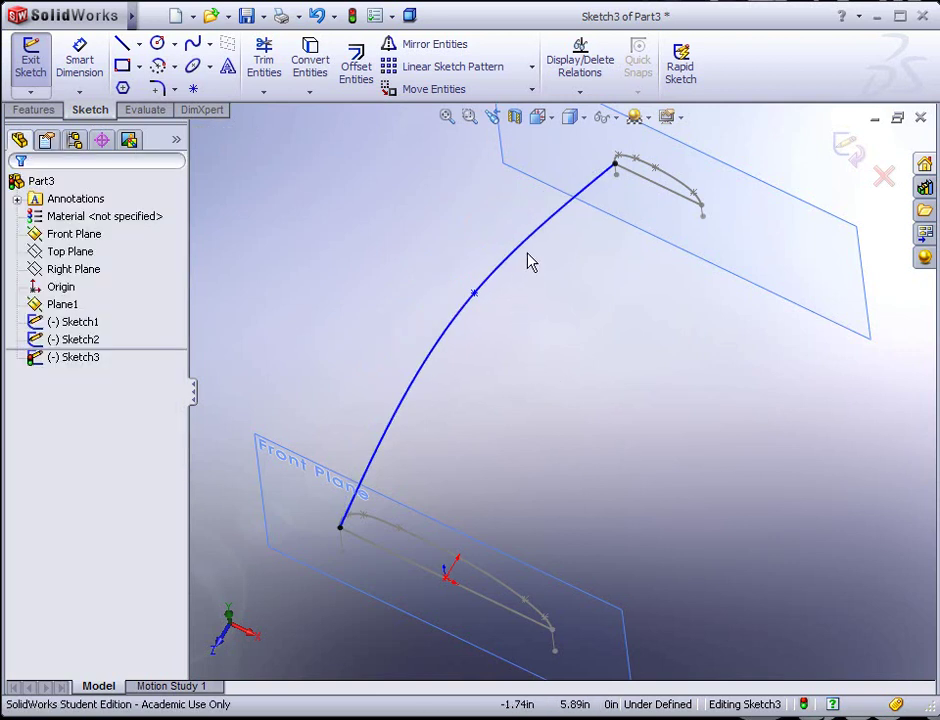
{"action": "key", "text": "space"}
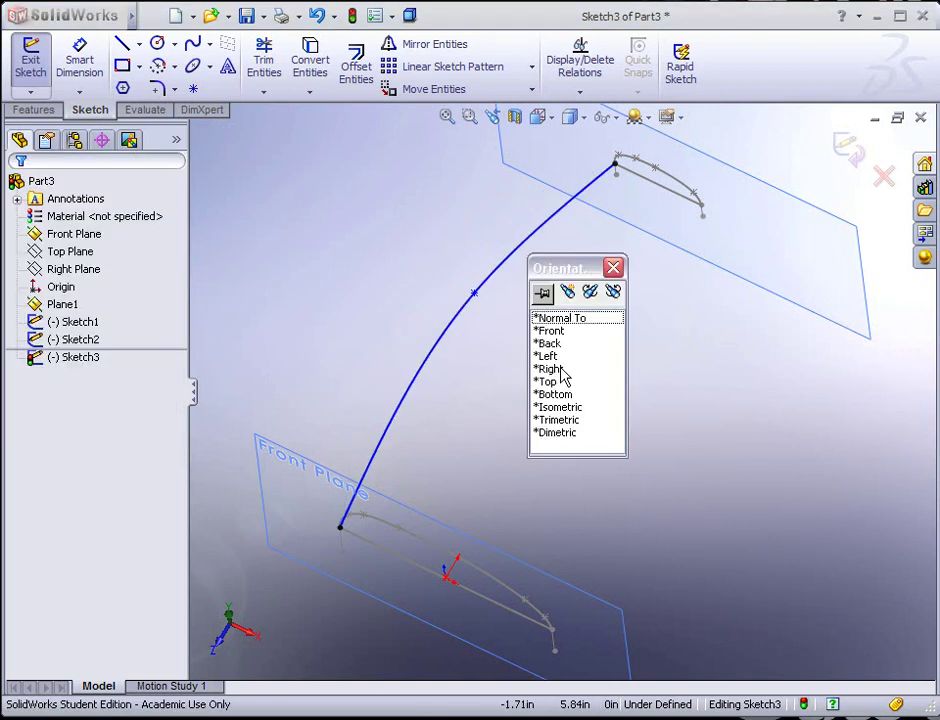
{"action": "left_click", "coordinate": [558, 332]}
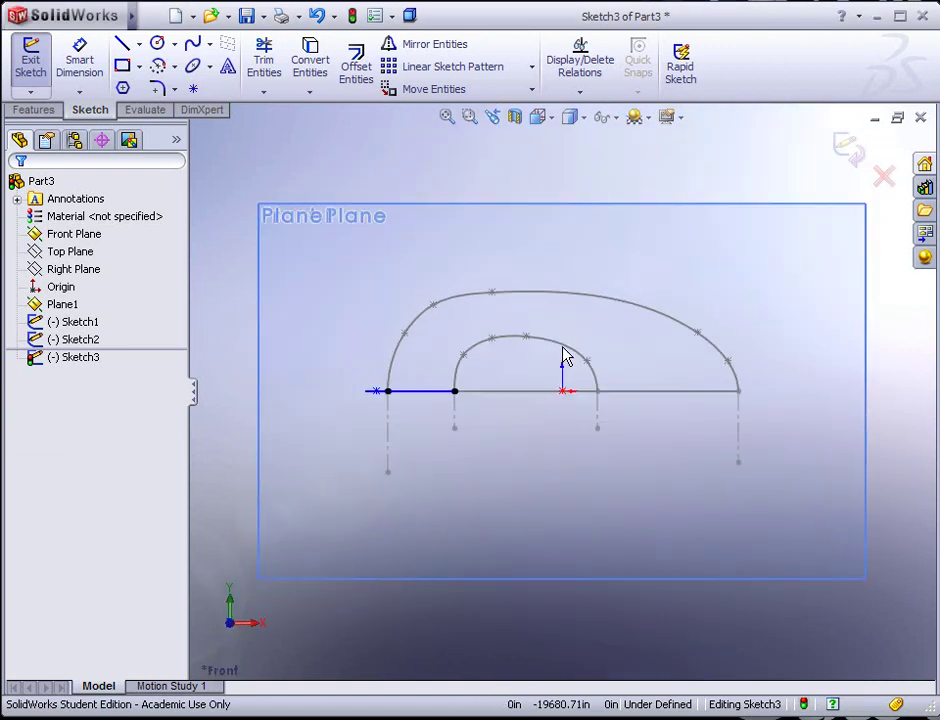
{"action": "key", "text": "space"}
{"action": "left_click", "coordinate": [577, 389]}
{"action": "left_click", "coordinate": [586, 475]}
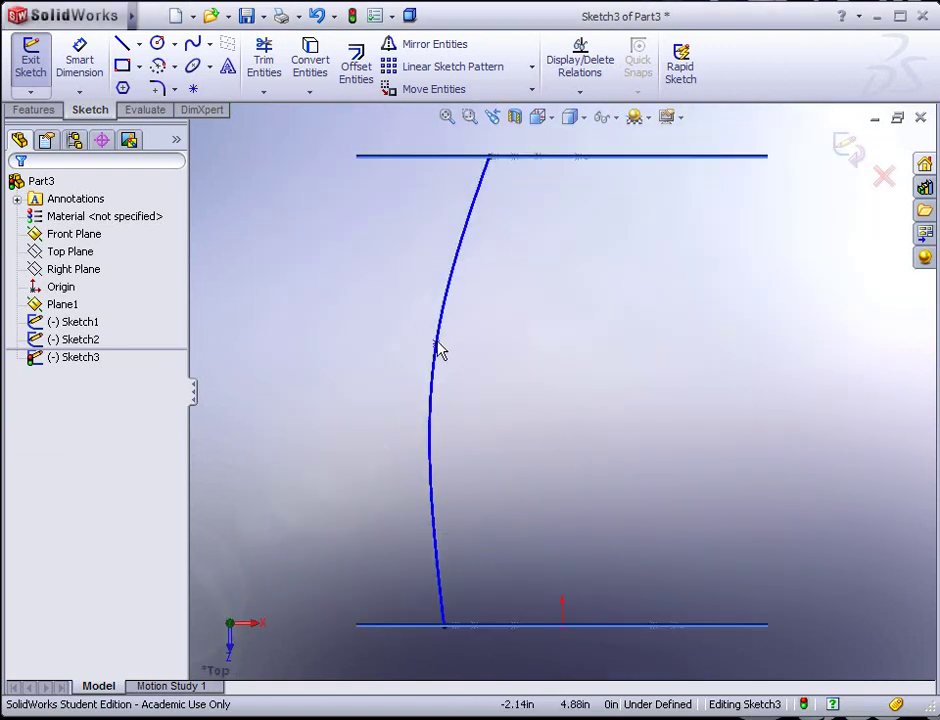
{"action": "mouse_move", "coordinate": [434, 350]}
{"action": "left_mouse_down"}
{"action": "mouse_move", "coordinate": [453, 364]}
{"action": "mouse_move", "coordinate": [448, 356]}
{"action": "left_mouse_up"}
{"action": "left_click", "coordinate": [549, 342]}
{"action": "mouse_move", "coordinate": [611, 399]}
{"action": "middle_mouse_down"}
{"action": "mouse_move", "coordinate": [514, 304]}
{"action": "mouse_move", "coordinate": [556, 407]}
{"action": "mouse_move", "coordinate": [529, 367]}
{"action": "mouse_move", "coordinate": [545, 352]}
{"action": "middle_mouse_up"}
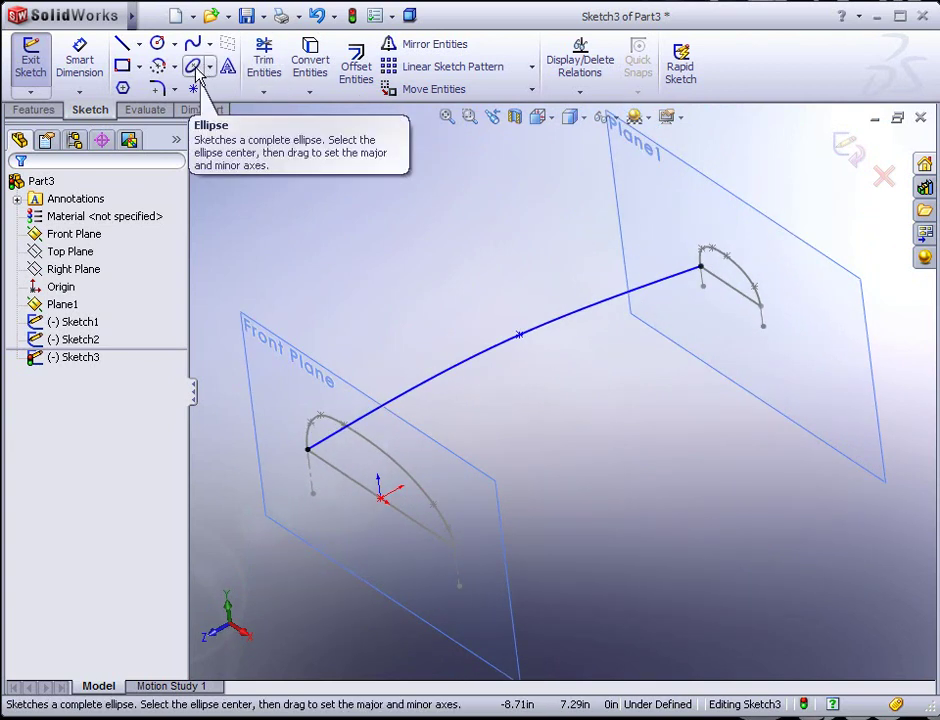
{"action": "left_click", "coordinate": [353, 17]}
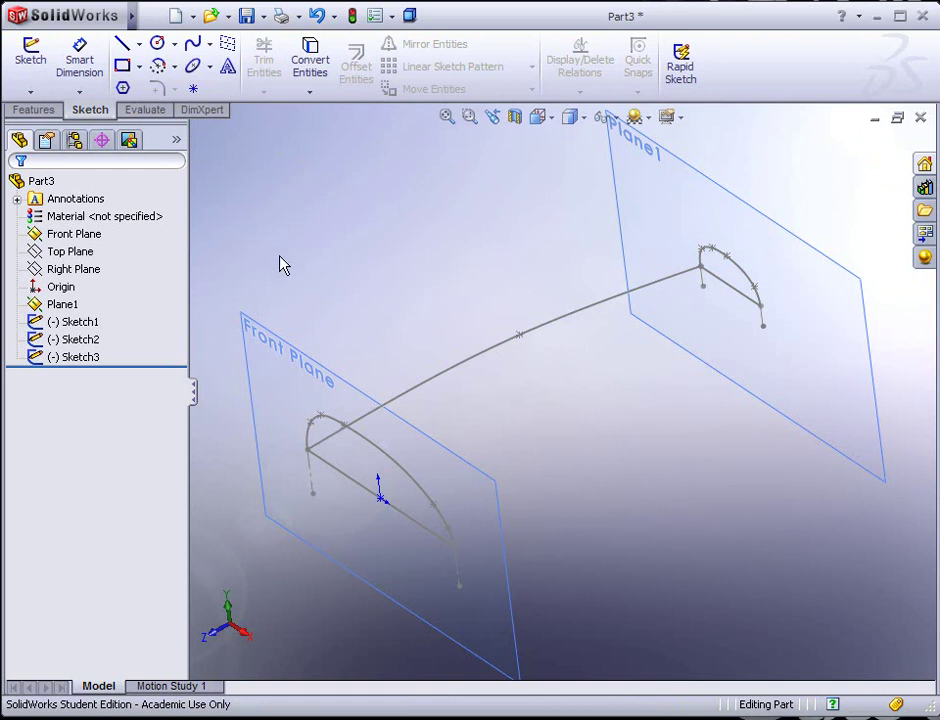
In a new Top Plane sketch, draw a wavy seven-point spline from the small profile's right base endpoint to the large profile's
{"action": "left_click", "coordinate": [85, 256]}
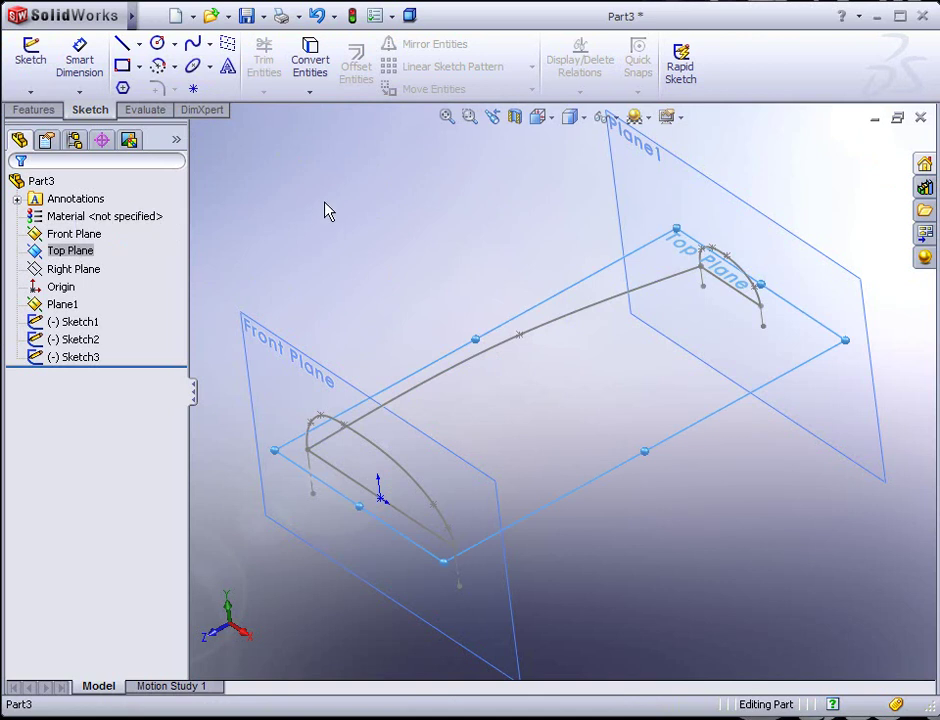
{"action": "left_click", "coordinate": [30, 60]}
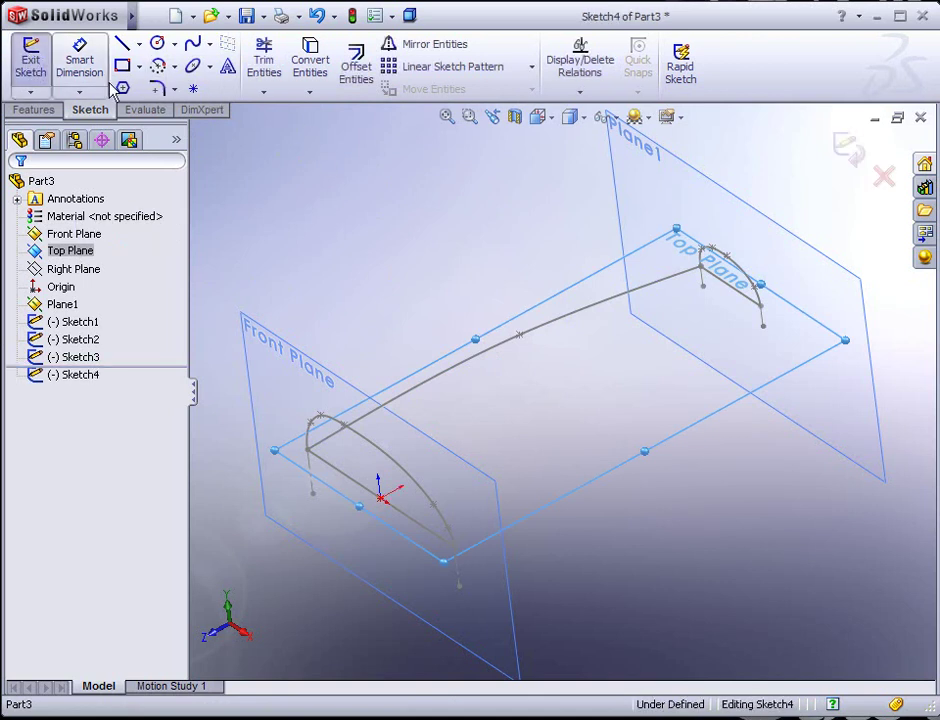
{"action": "left_click", "coordinate": [192, 43]}
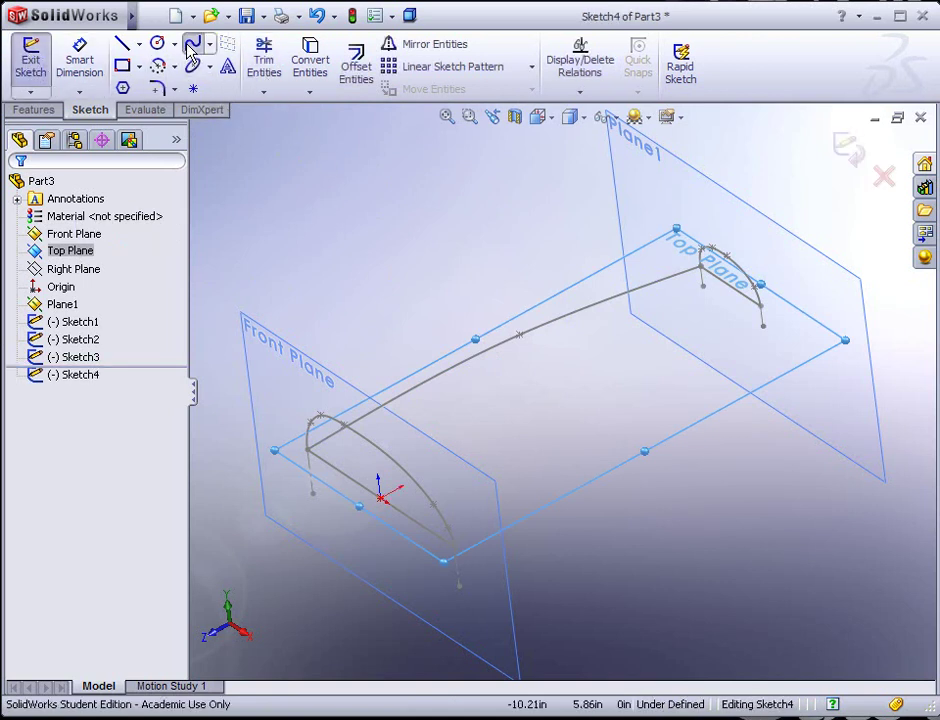
{"action": "left_click", "coordinate": [760, 306]}
{"action": "left_click", "coordinate": [763, 325]}
{"action": "left_click", "coordinate": [744, 341]}
{"action": "left_click", "coordinate": [709, 340]}
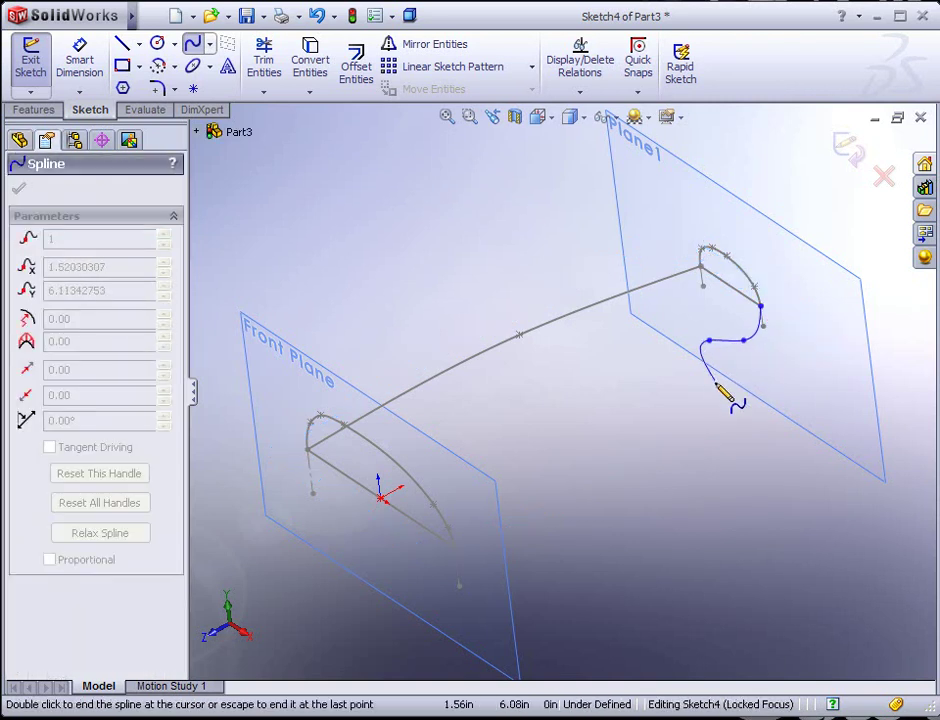
{"action": "left_click", "coordinate": [704, 371]}
{"action": "left_click", "coordinate": [668, 379]}
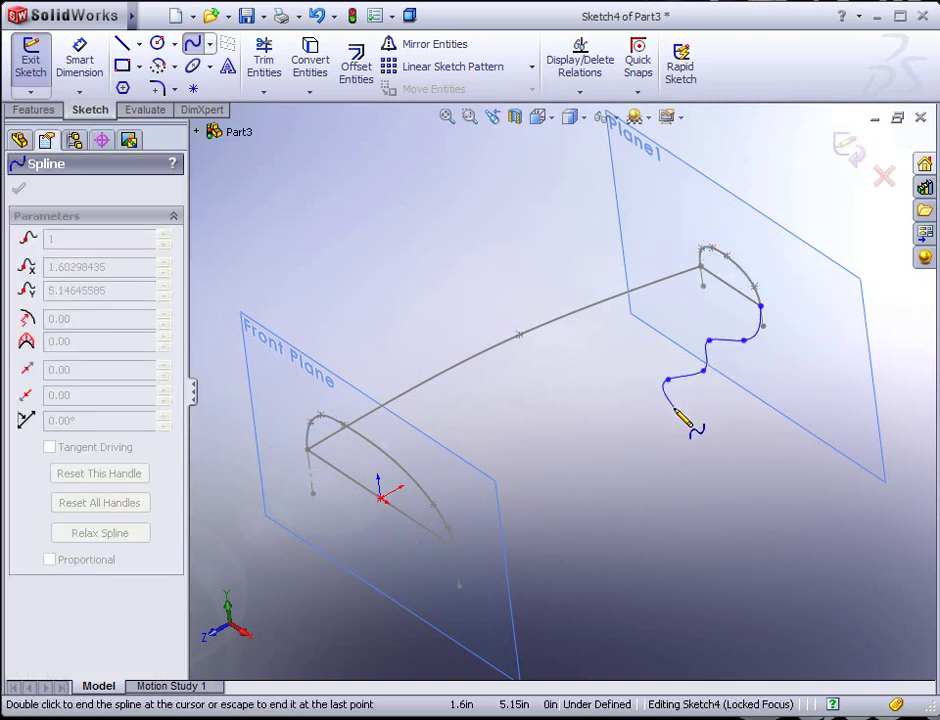
{"action": "left_click", "coordinate": [631, 449]}
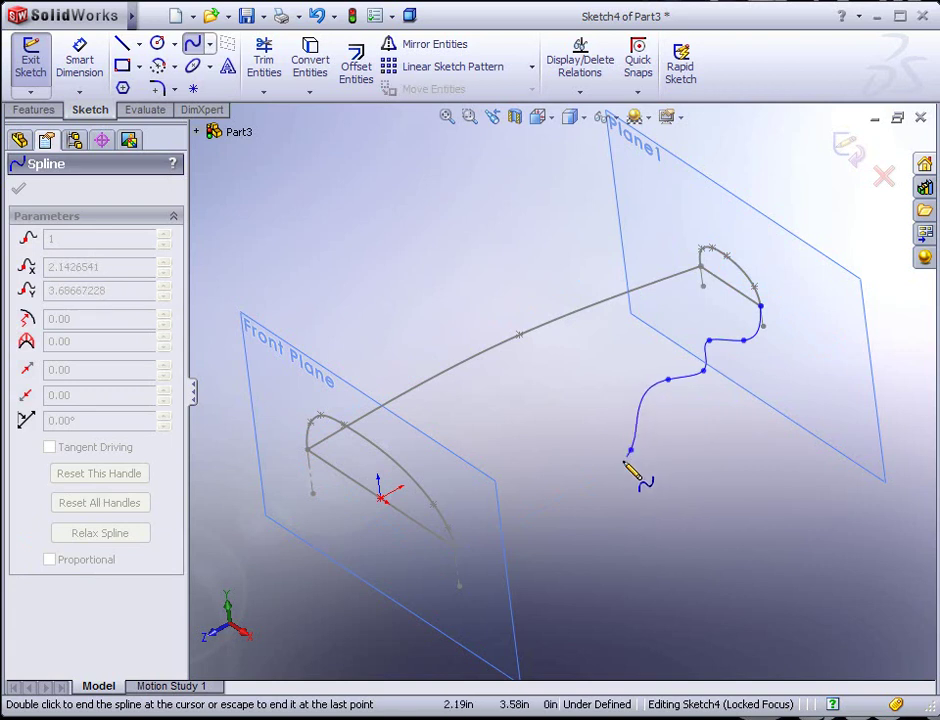
{"action": "right_click", "coordinate": [449, 555]}
{"action": "left_click", "coordinate": [487, 560]}
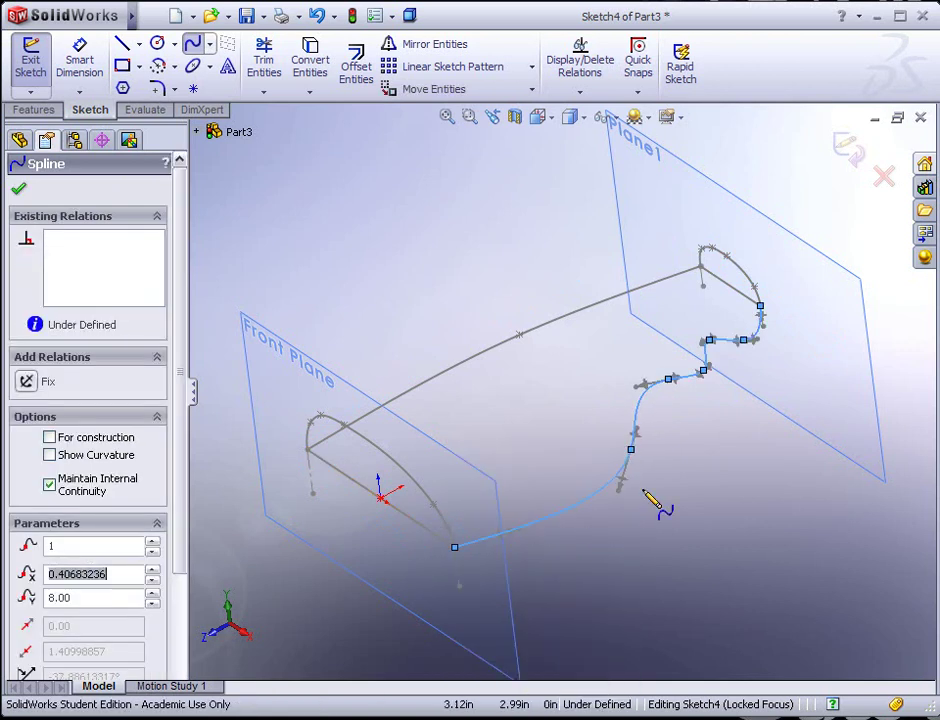
{"action": "key", "text": "Escape"}
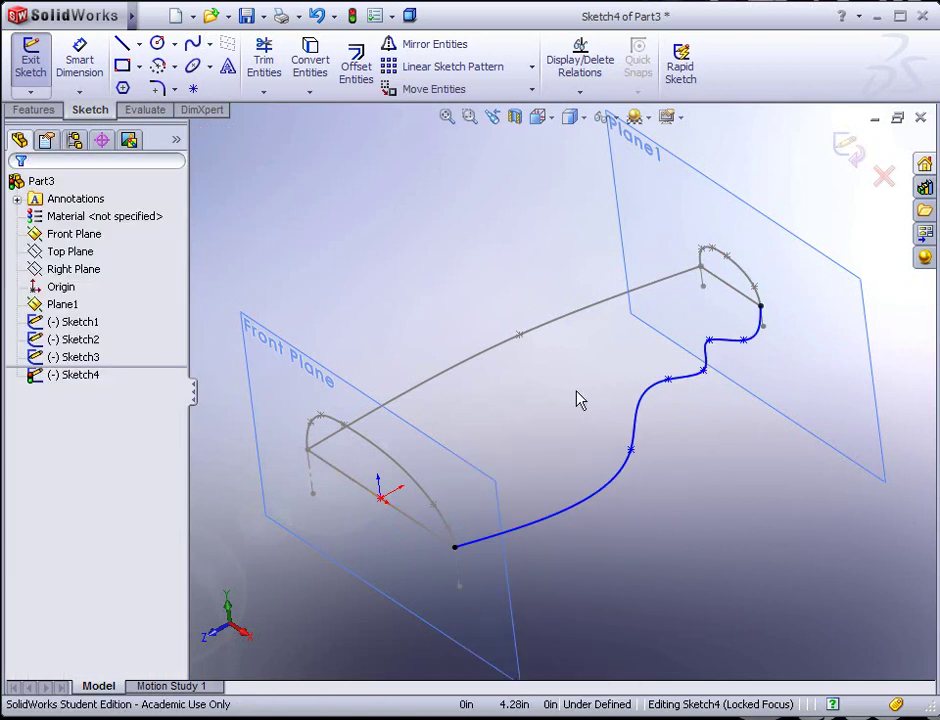
Reshape the wavy spline by moving its interior point nearest the front inward and the second interior point from the rear slightly outward
{"action": "key", "text": "space"}
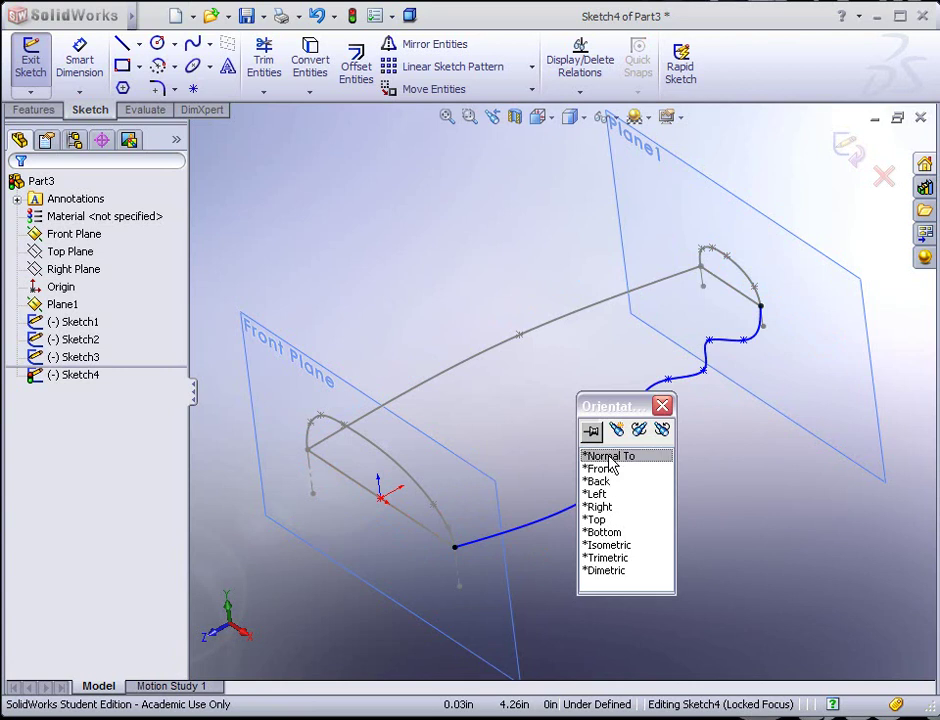
{"action": "left_click", "coordinate": [612, 457]}
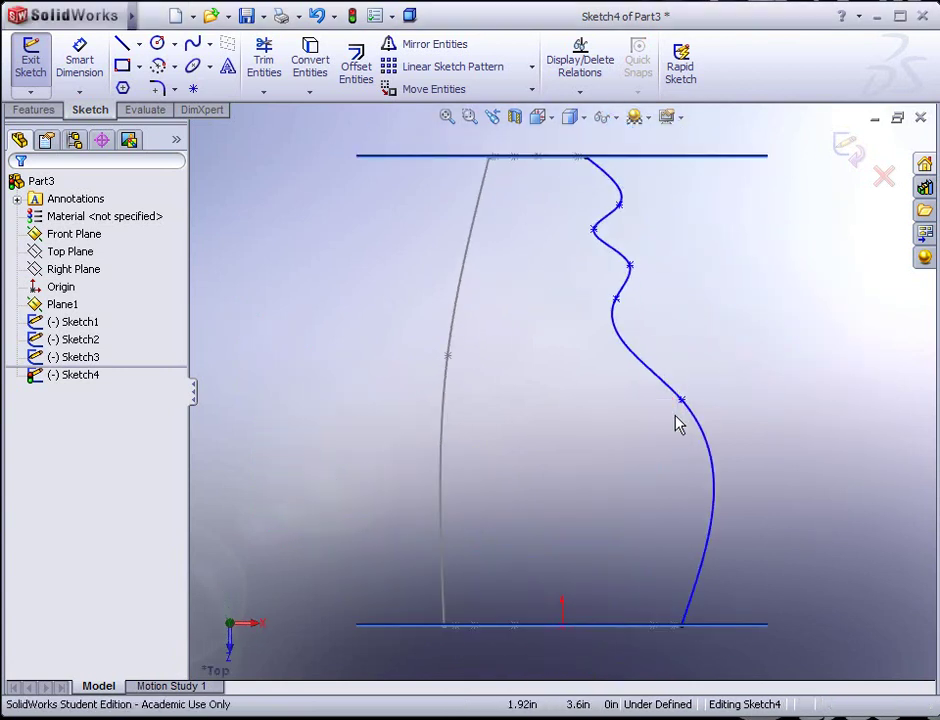
{"action": "left_click_drag", "start_coordinate": [675, 402], "coordinate": [651, 393]}
{"action": "left_click", "coordinate": [713, 317]}
{"action": "left_click", "coordinate": [595, 231]}
{"action": "left_click_drag", "start_coordinate": [595, 231], "coordinate": [611, 226]}
{"action": "left_click", "coordinate": [671, 264]}
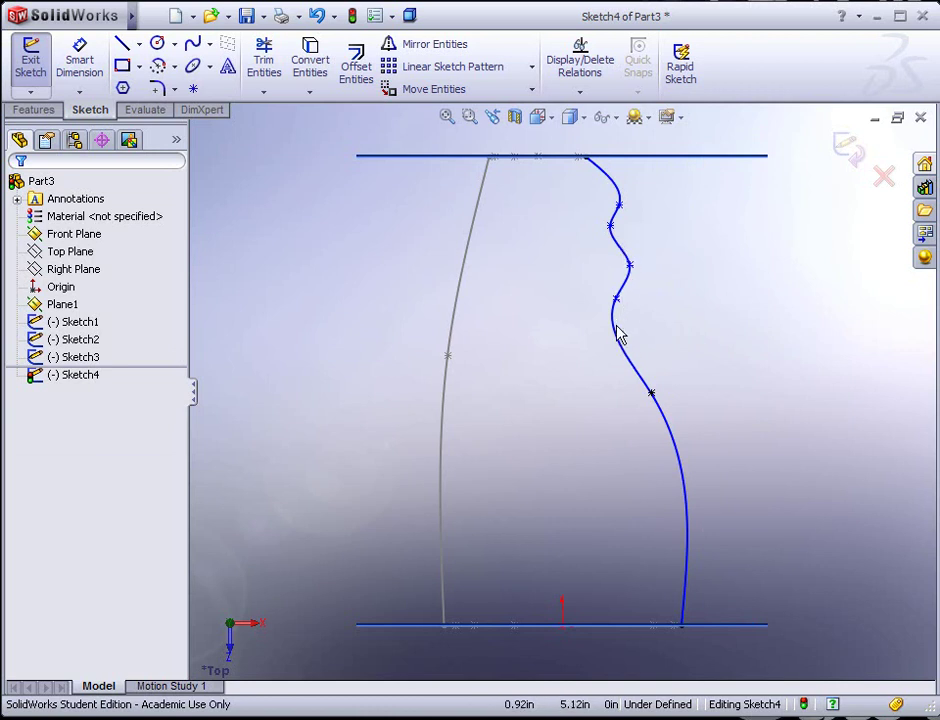
Nudge the wavy spline's interior point nearest the rear slightly outward and rearward, and close the sketch
{"action": "right_click", "coordinate": [623, 357]}
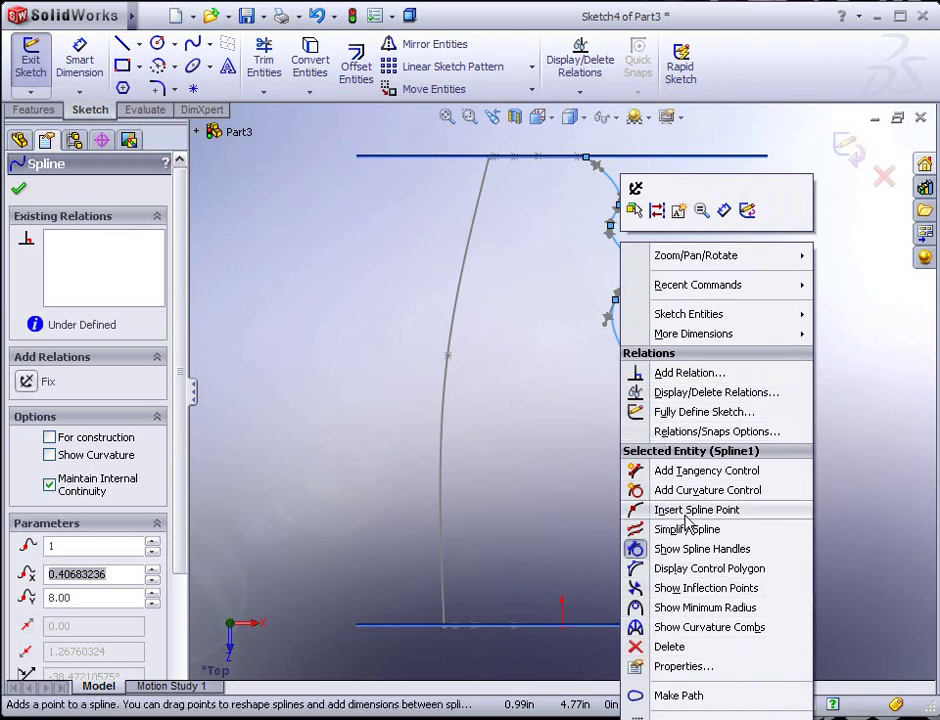
{"action": "left_click", "coordinate": [538, 441]}
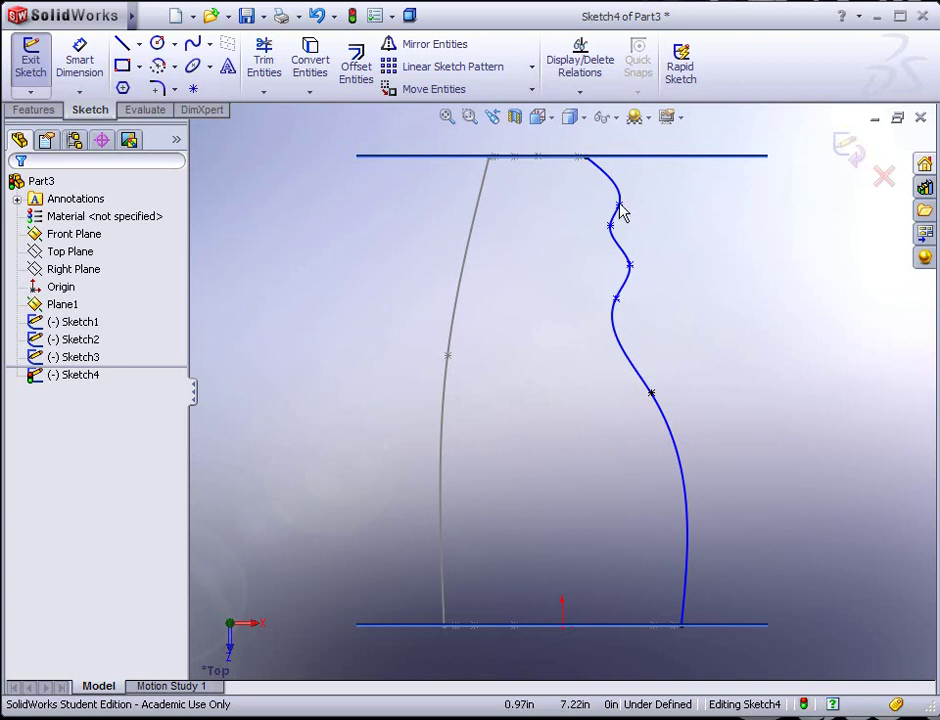
{"action": "mouse_move", "coordinate": [623, 204]}
{"action": "left_mouse_down"}
{"action": "mouse_move", "coordinate": [627, 185]}
{"action": "mouse_move", "coordinate": [615, 195]}
{"action": "mouse_move", "coordinate": [624, 199]}
{"action": "left_mouse_up"}
{"action": "left_click", "coordinate": [663, 216]}
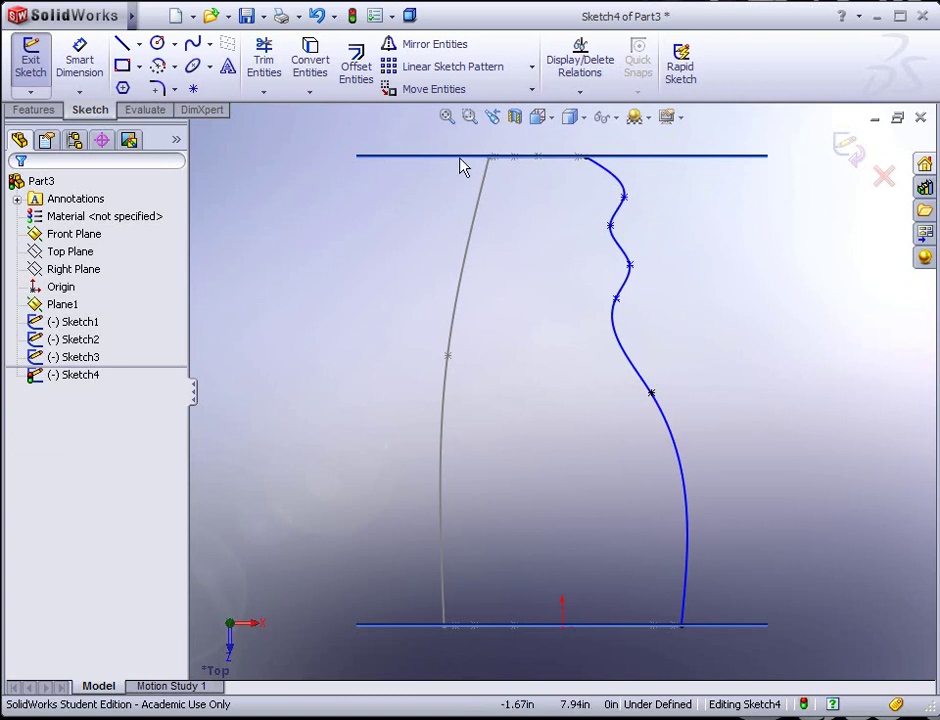
{"action": "left_click", "coordinate": [30, 58]}
Start a Lofted Boss/Base using the large and small arches as profiles, picked so their left base corners correspond
{"action": "mouse_move", "coordinate": [424, 363]}
{"action": "middle_mouse_down"}
{"action": "mouse_move", "coordinate": [392, 250]}
{"action": "mouse_move", "coordinate": [300, 371]}
{"action": "mouse_move", "coordinate": [371, 342]}
{"action": "mouse_move", "coordinate": [378, 302]}
{"action": "mouse_move", "coordinate": [376, 310]}
{"action": "middle_mouse_up"}
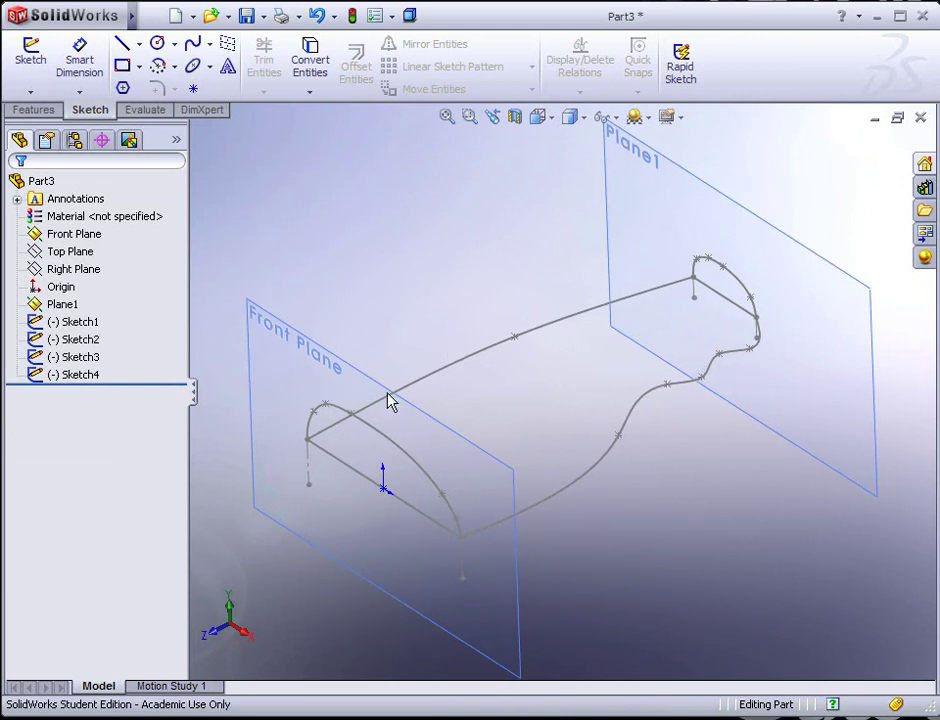
{"action": "mouse_move", "coordinate": [410, 472]}
{"action": "middle_mouse_down"}
{"action": "mouse_move", "coordinate": [409, 525]}
{"action": "mouse_move", "coordinate": [413, 474]}
{"action": "middle_mouse_up"}
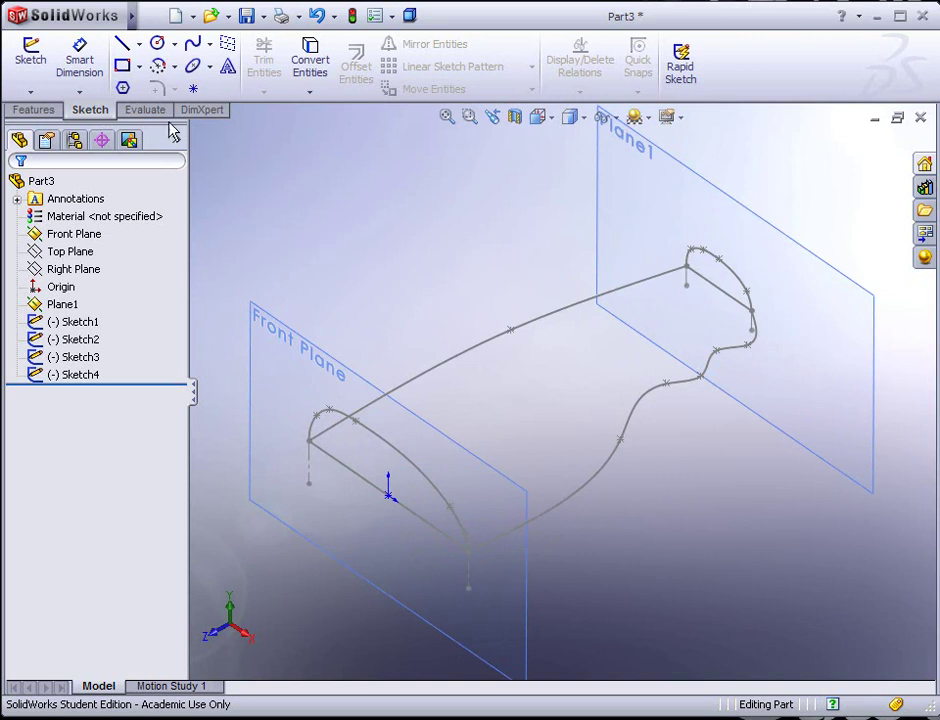
{"action": "left_click", "coordinate": [38, 111]}
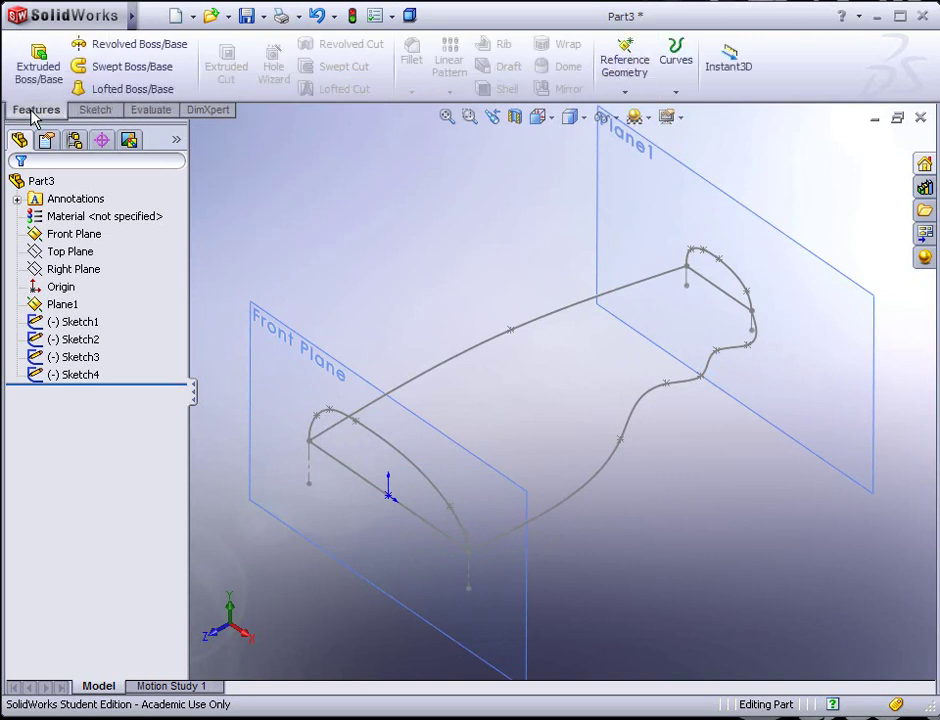
{"action": "left_click", "coordinate": [100, 90]}
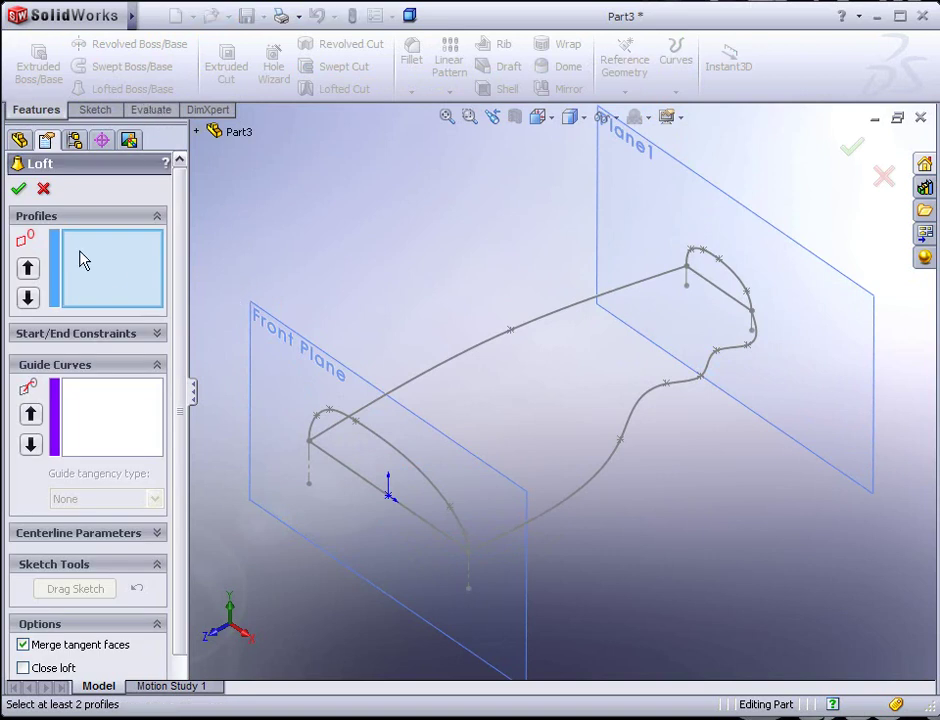
{"action": "left_click", "coordinate": [385, 443]}
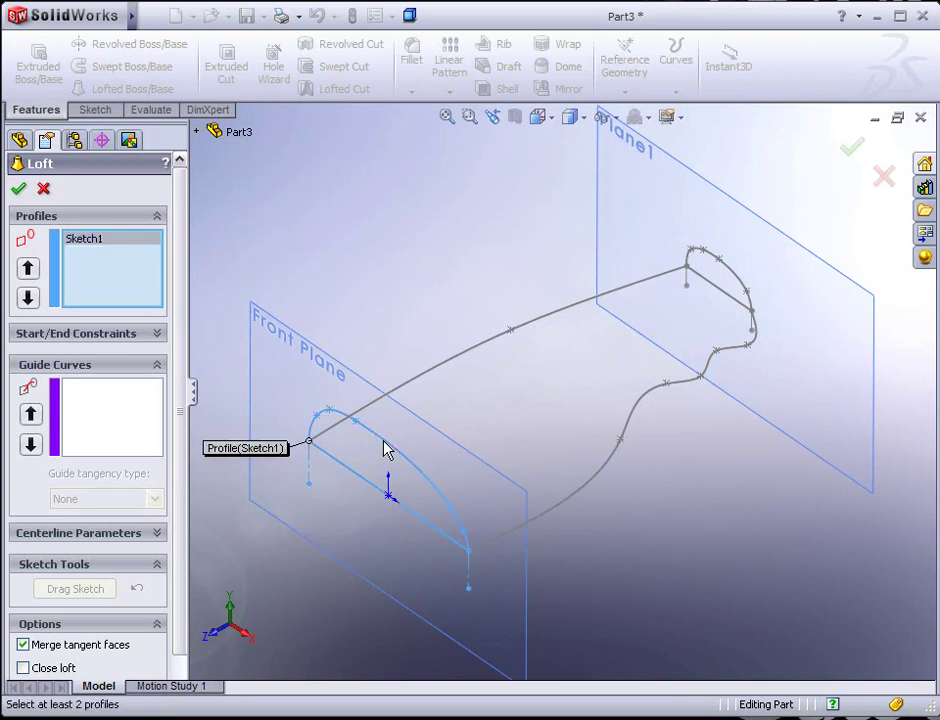
{"action": "left_click", "coordinate": [728, 271]}
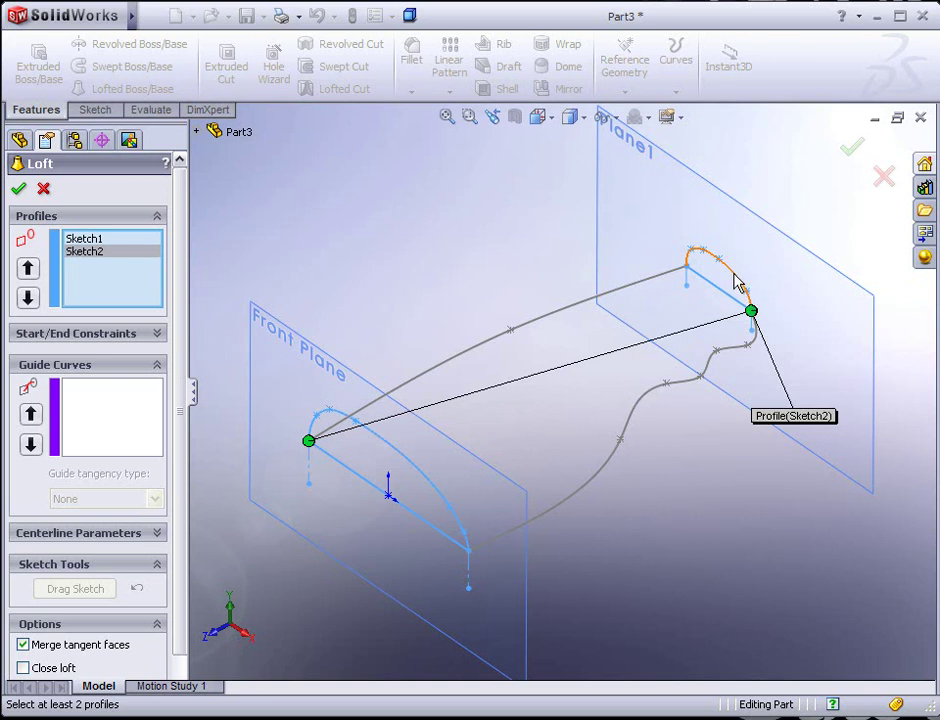
{"action": "left_click", "coordinate": [740, 288]}
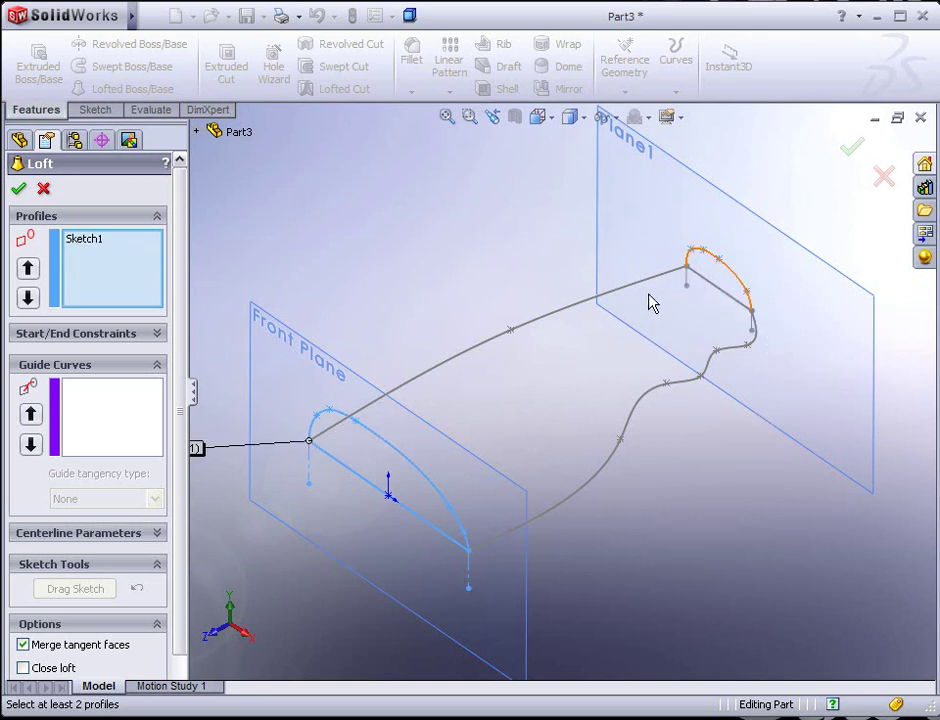
{"action": "left_click", "coordinate": [698, 261]}
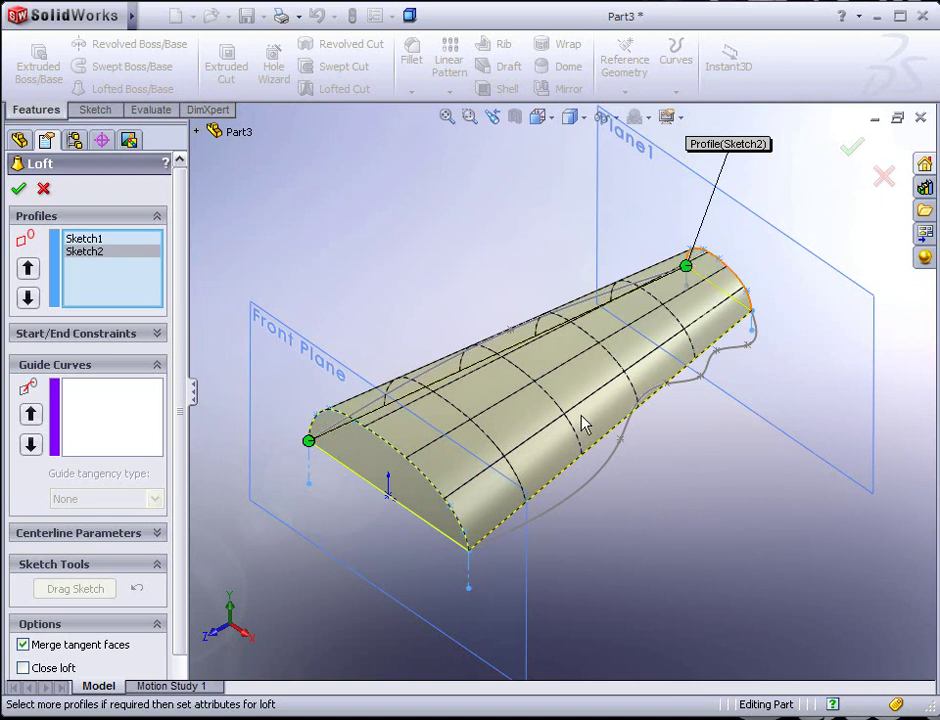
Add the smooth left spline and the wavy right spline as the loft's guide curves, and create the loft
{"action": "left_click", "coordinate": [101, 396]}
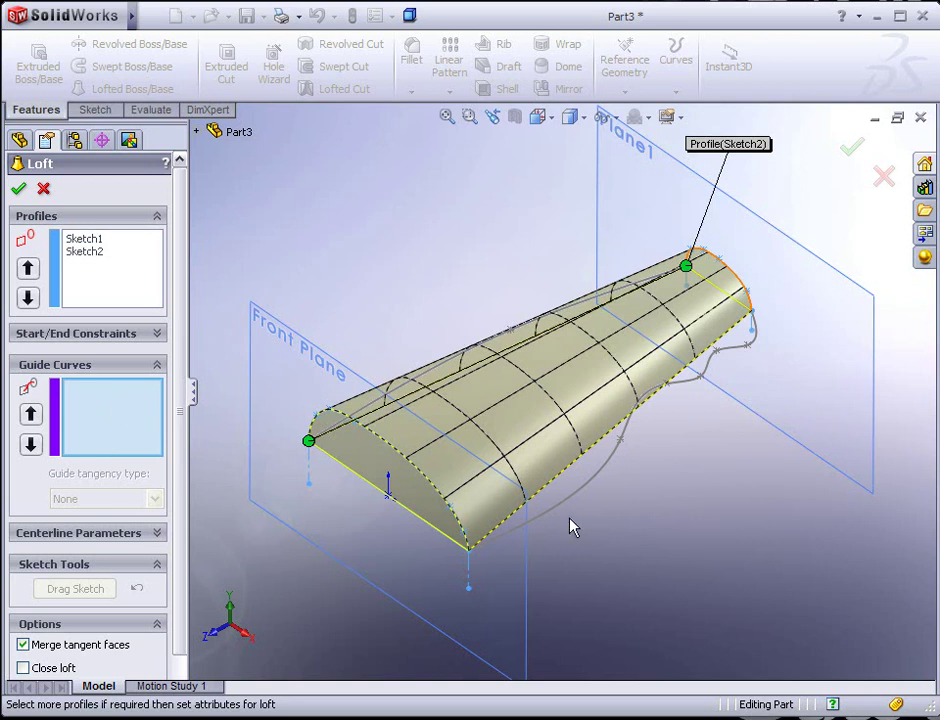
{"action": "left_click", "coordinate": [432, 369]}
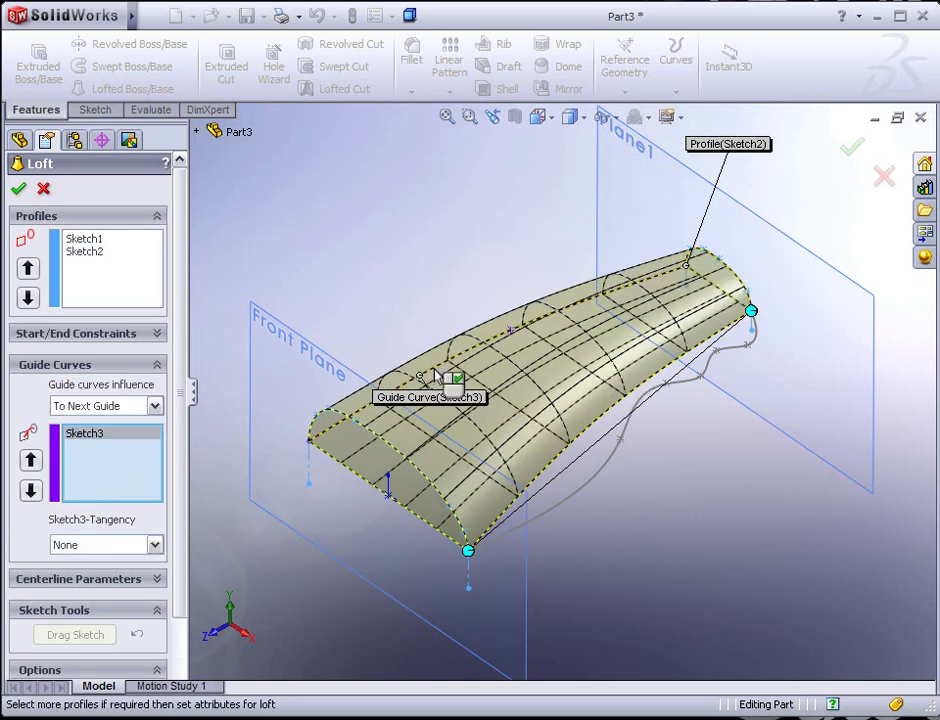
{"action": "middle_click_drag", "start_coordinate": [514, 409], "coordinate": [515, 407]}
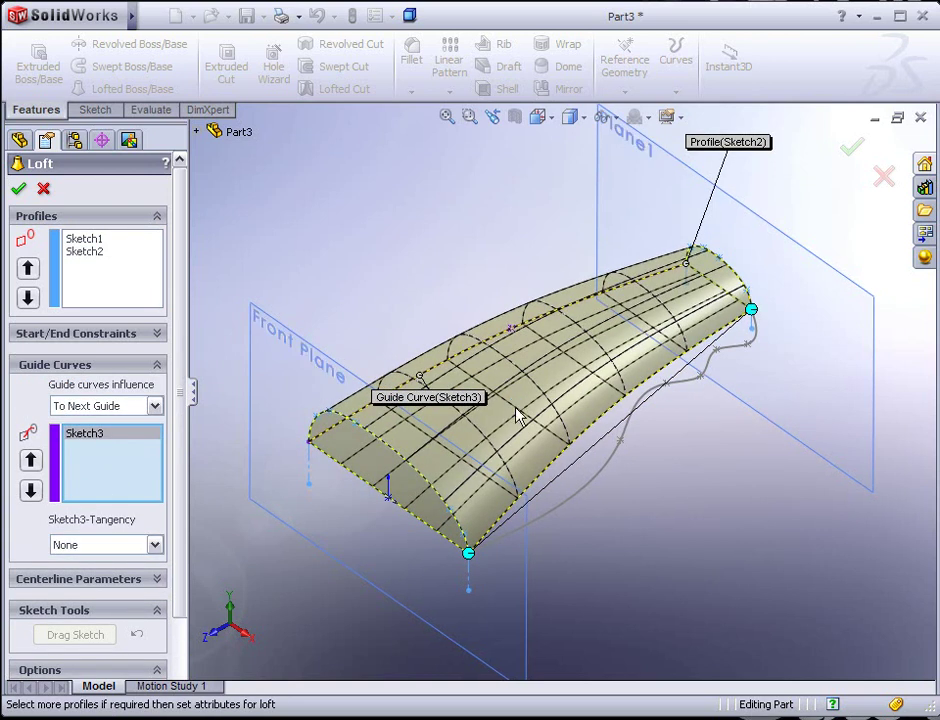
{"action": "left_click", "coordinate": [575, 502]}
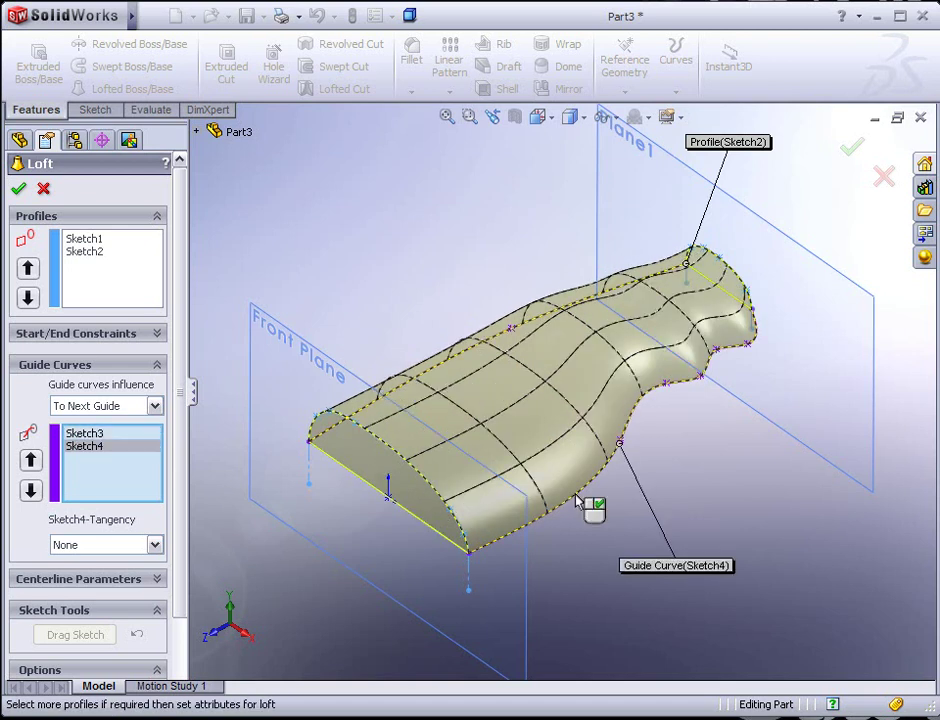
{"action": "right_click", "coordinate": [582, 500]}
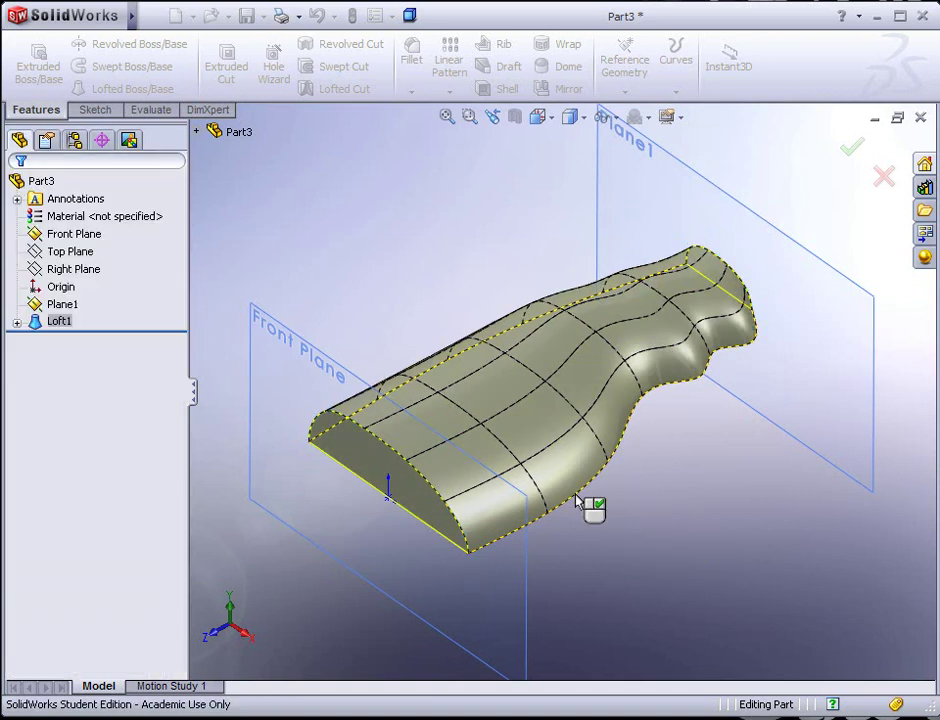
Hide Plane1 and the Front Plane
{"action": "middle_click_drag", "start_coordinate": [477, 317], "coordinate": [477, 343]}
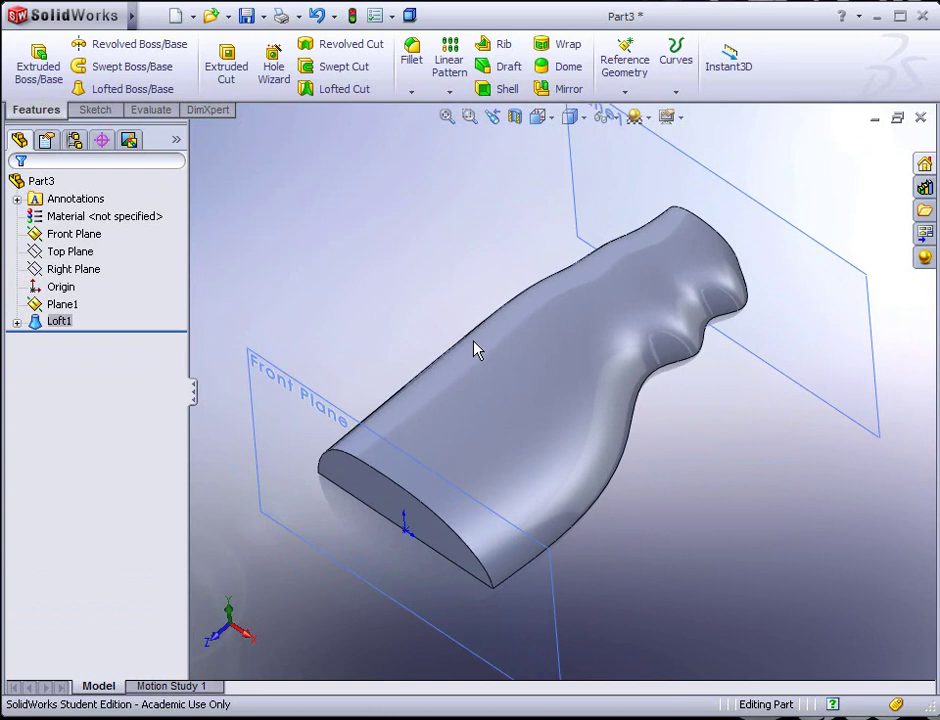
{"action": "right_click", "coordinate": [692, 167]}
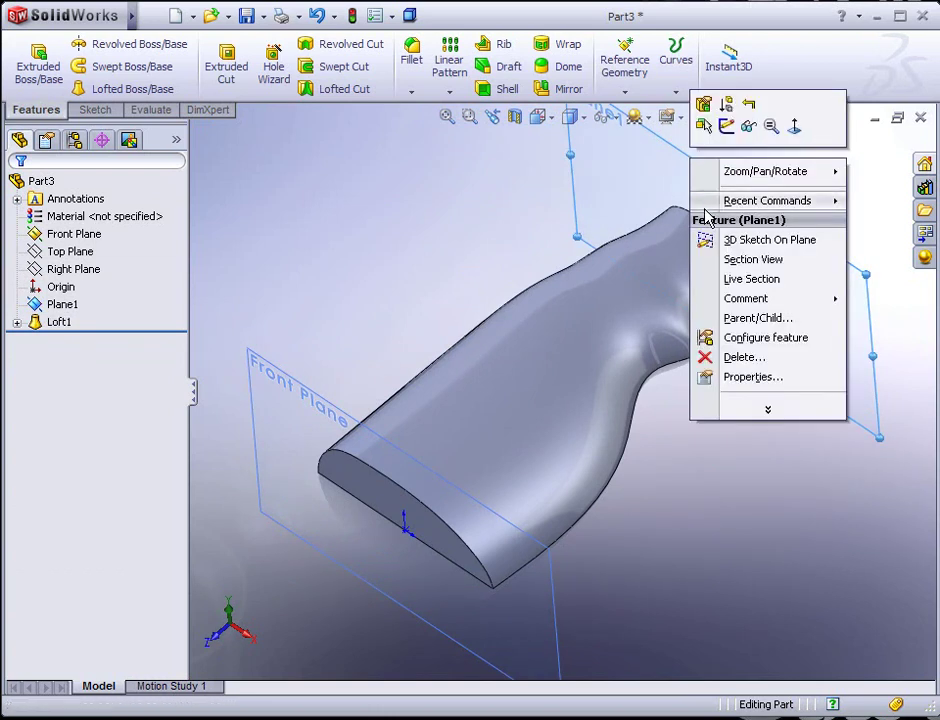
{"action": "left_click", "coordinate": [748, 130]}
{"action": "right_click", "coordinate": [323, 404]}
{"action": "left_click", "coordinate": [379, 372]}
{"action": "mouse_move", "coordinate": [368, 323]}
{"action": "middle_mouse_down"}
{"action": "mouse_move", "coordinate": [348, 426]}
{"action": "mouse_move", "coordinate": [340, 378]}
{"action": "mouse_move", "coordinate": [380, 327]}
{"action": "mouse_move", "coordinate": [370, 303]}
{"action": "middle_mouse_up"}
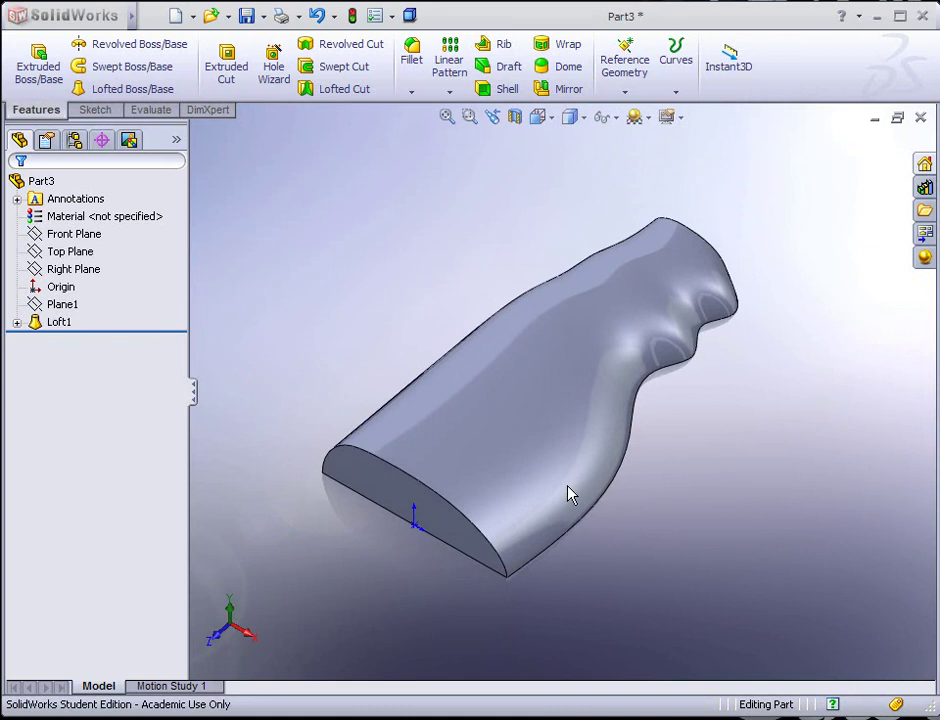
Fillet the arched edge of the loft's large front end with a constant 0.25 in radius
{"action": "scroll", "coordinate": [398, 520], "scroll_direction": "down", "scroll_amount": 3}
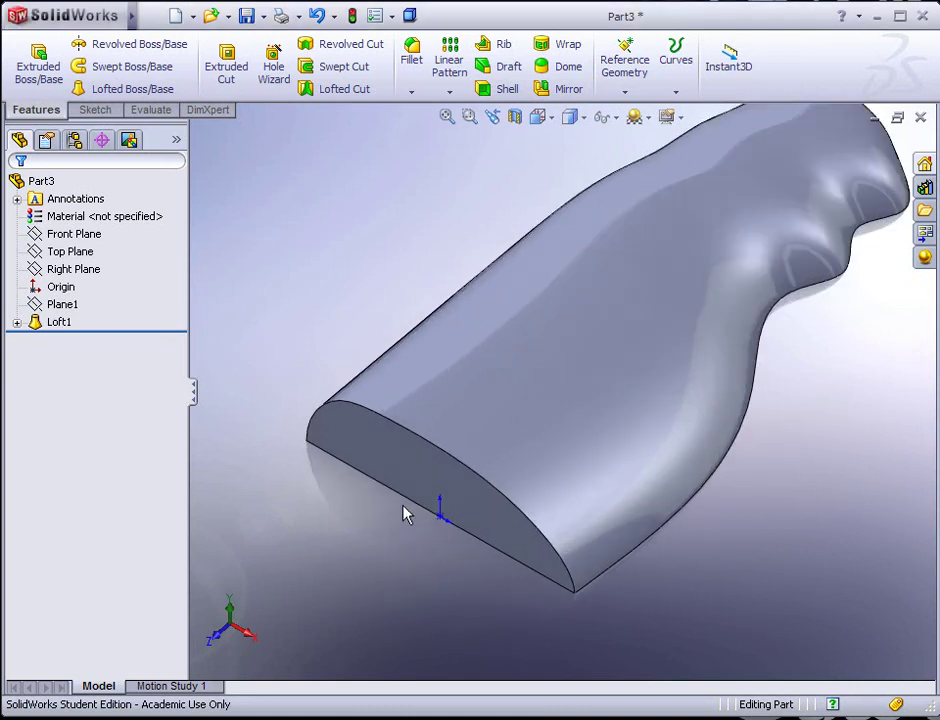
{"action": "scroll", "coordinate": [400, 516], "scroll_direction": "down", "scroll_amount": 2}
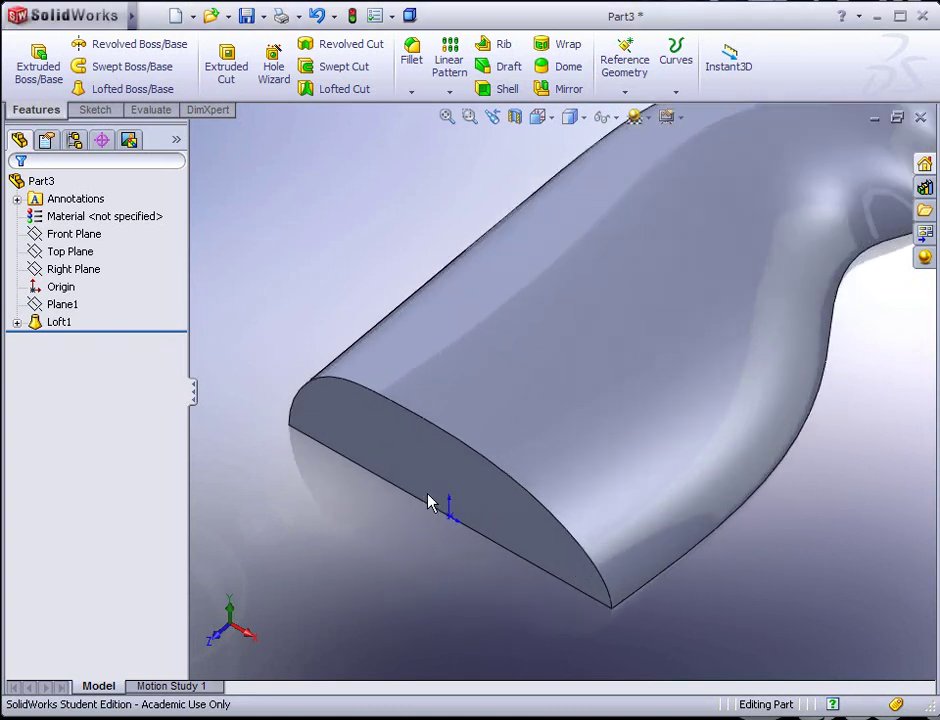
{"action": "left_click", "coordinate": [506, 479]}
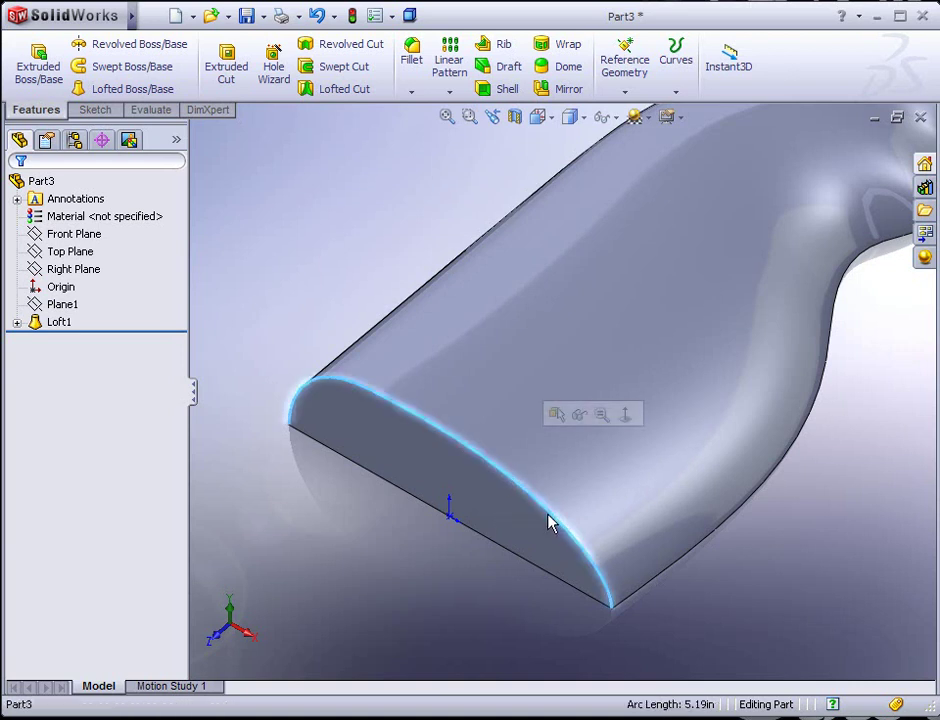
{"action": "left_click", "coordinate": [410, 58]}
{"action": "double_click", "coordinate": [110, 383]}
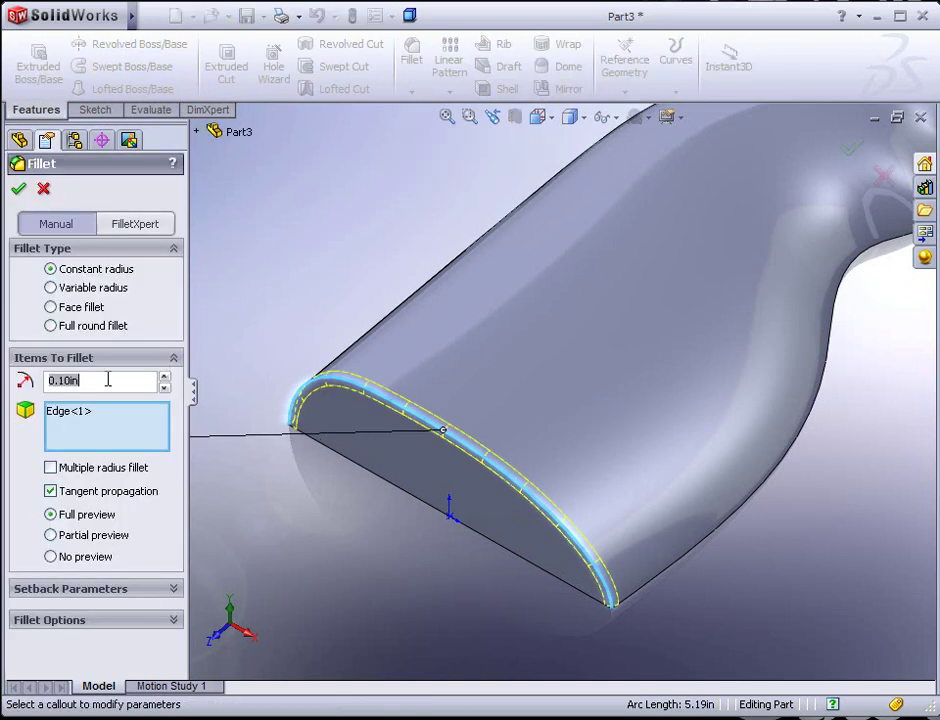
{"action": "type", "text": ".25"}
{"action": "key", "text": "Return"}
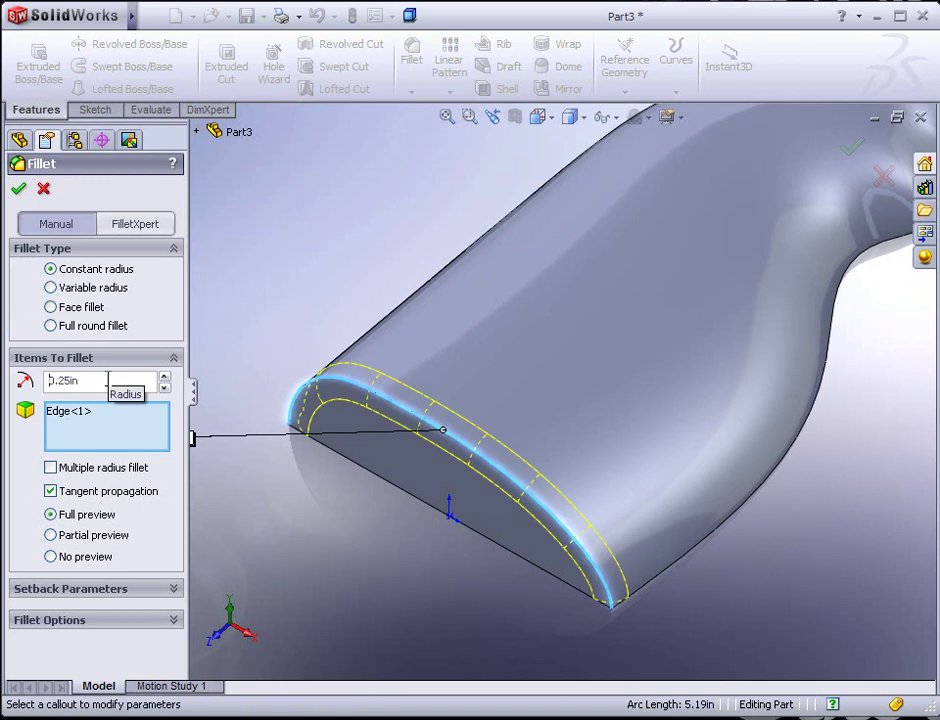
{"action": "key", "text": "Return"}
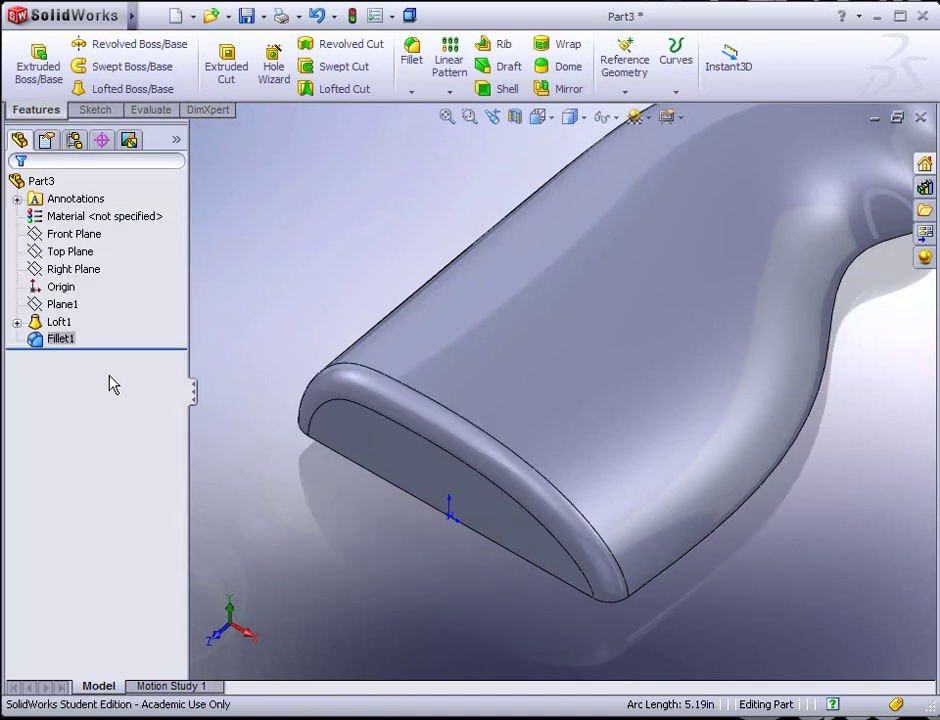
Turn on the curvature display and examine the color transition between the fillet and the lofted surface
{"action": "middle_click_drag", "start_coordinate": [378, 371], "coordinate": [345, 388]}
{"action": "middle_click_drag", "start_coordinate": [443, 432], "coordinate": [401, 541]}
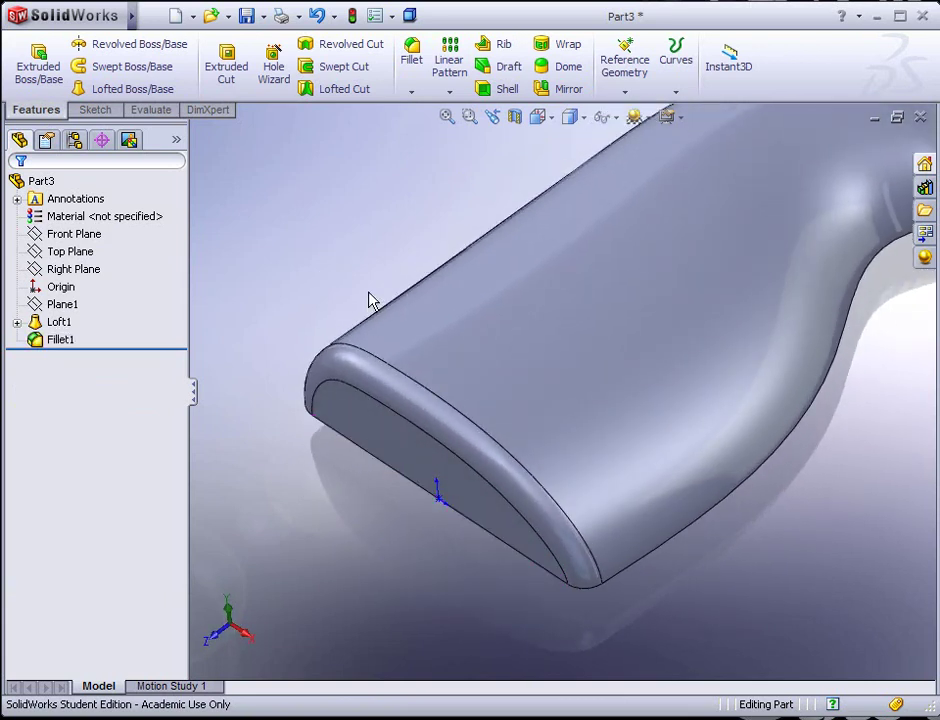
{"action": "mouse_move", "coordinate": [131, 26]}
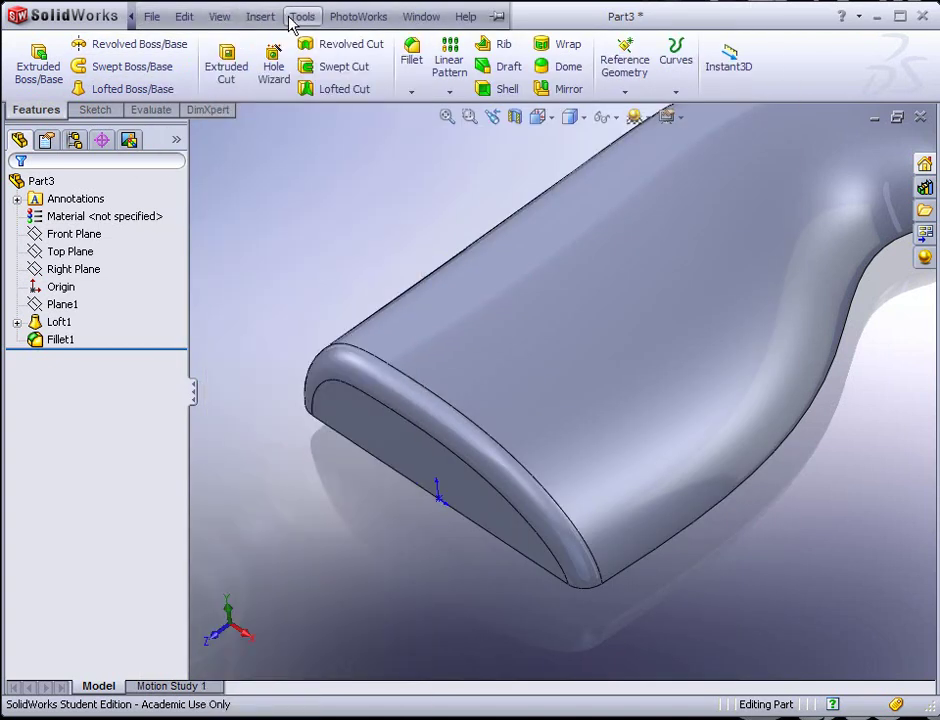
{"action": "left_click", "coordinate": [300, 17]}
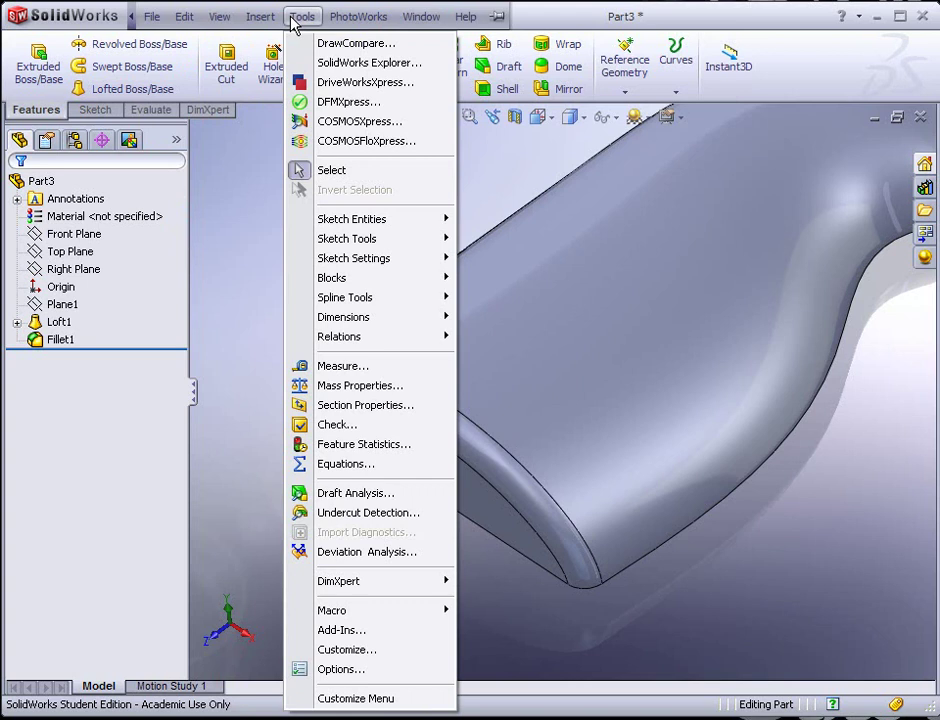
{"action": "mouse_move", "coordinate": [215, 18]}
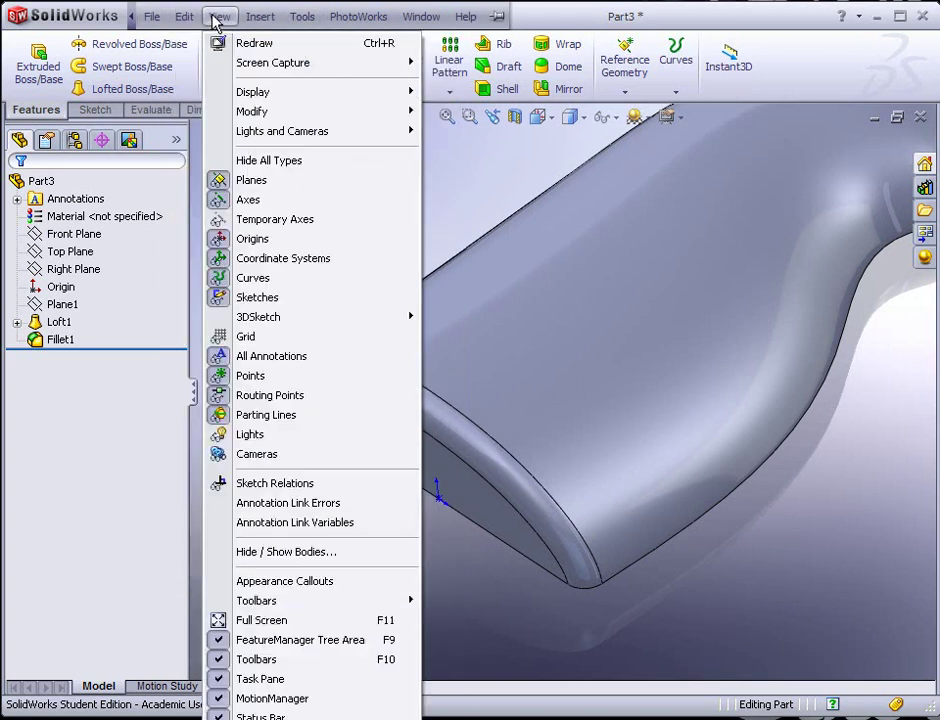
{"action": "mouse_move", "coordinate": [252, 92]}
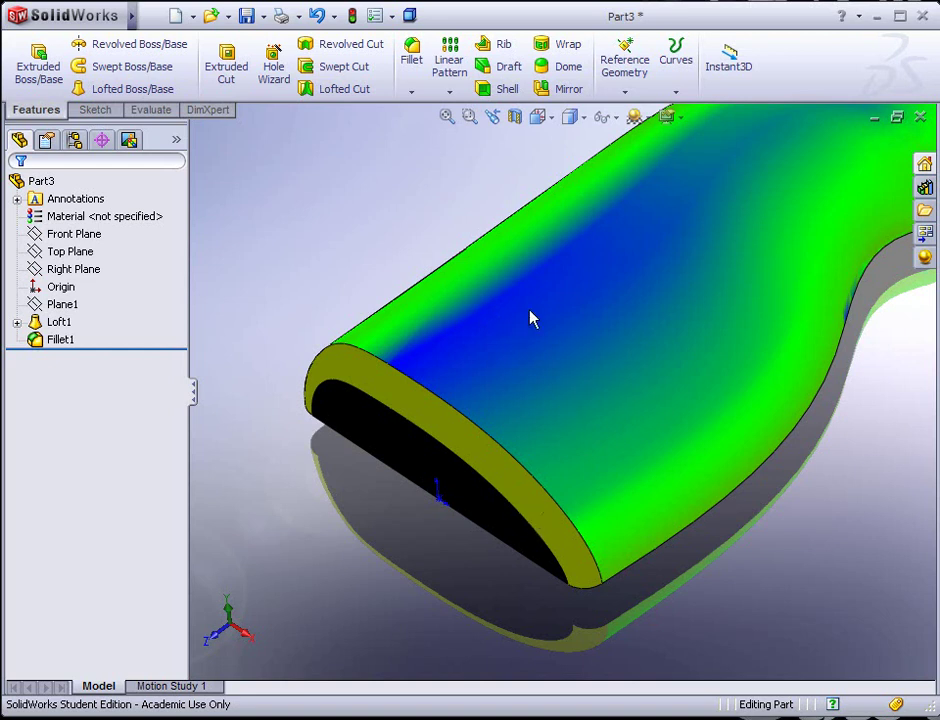
{"action": "middle_click_drag", "start_coordinate": [642, 443], "coordinate": [683, 490]}
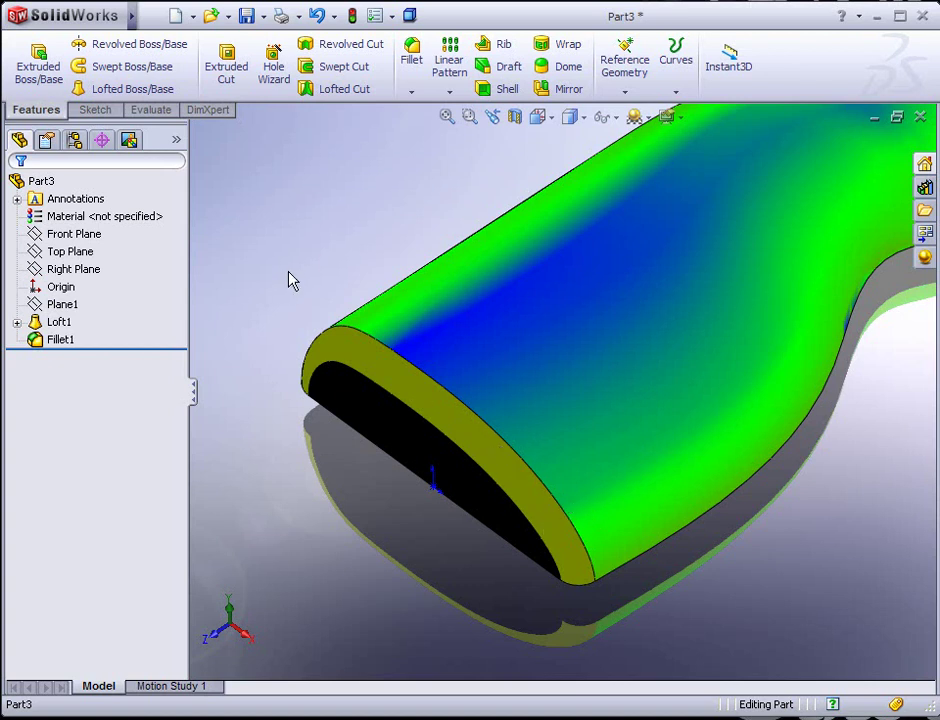
Delete the constant-radius fillet from the loft's large front end
{"action": "left_click", "coordinate": [413, 392]}
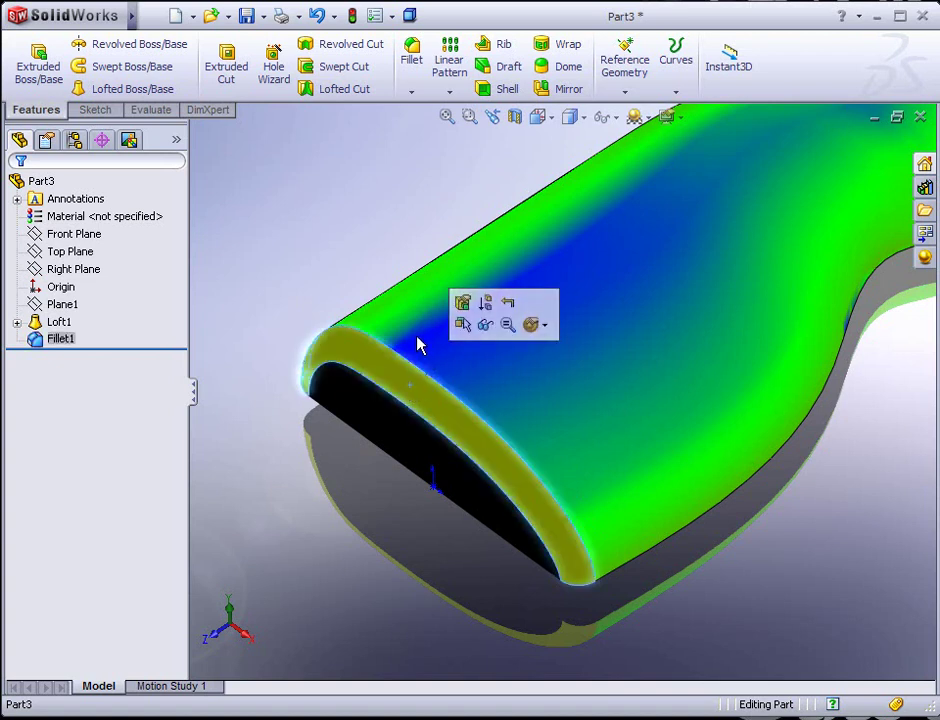
{"action": "key", "text": "Delete"}
{"action": "left_click", "coordinate": [599, 249]}
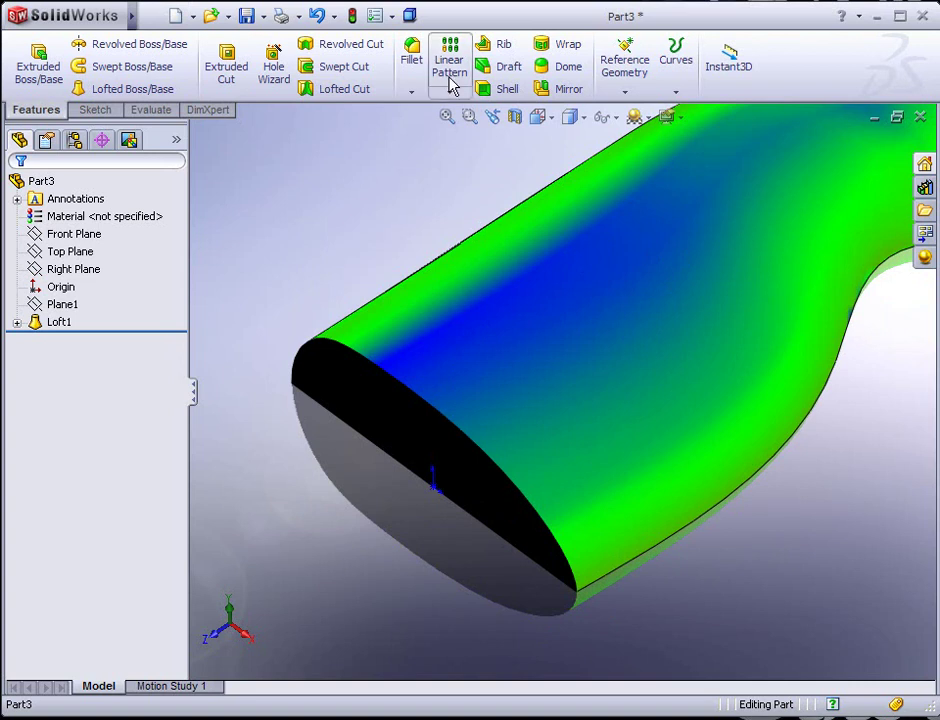
Create a curvature-continuous 0.25 in face fillet between the loft's curved surface and its large front end face
{"action": "left_click", "coordinate": [413, 58]}
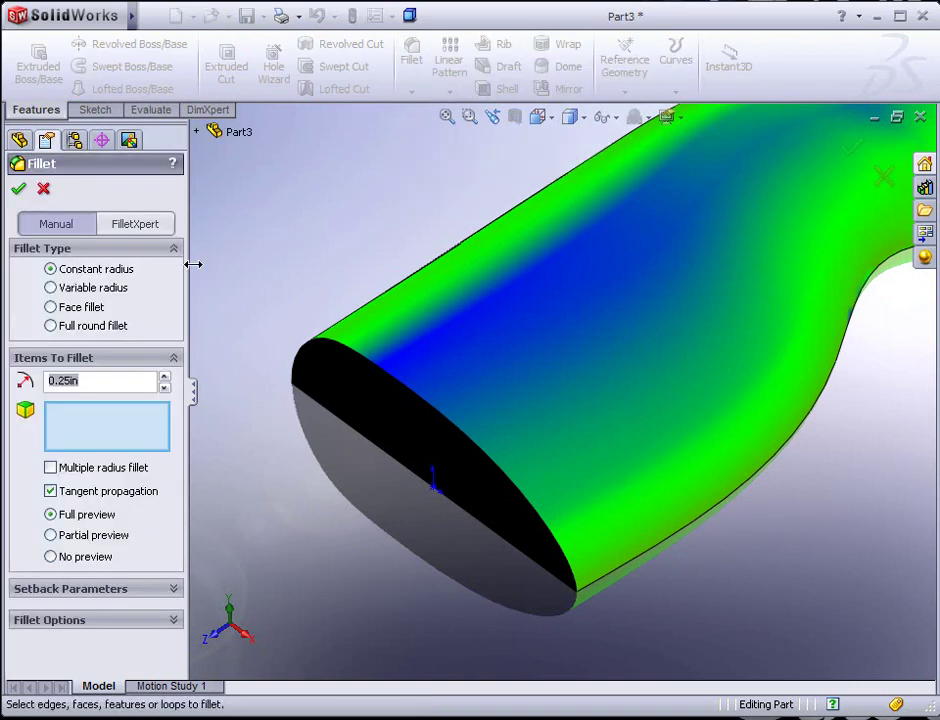
{"action": "left_click", "coordinate": [55, 309]}
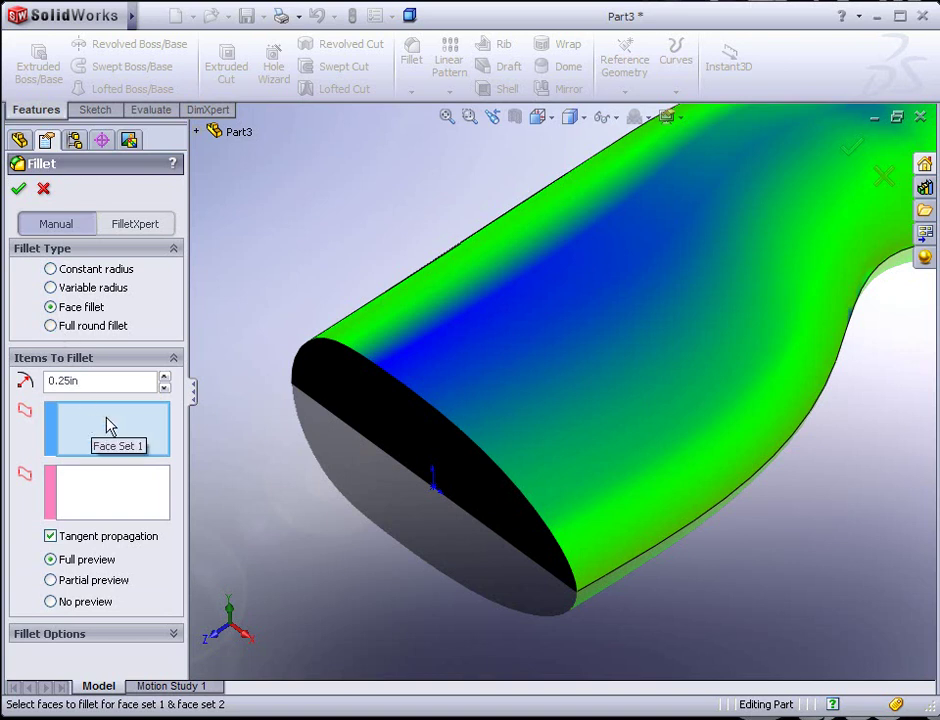
{"action": "left_click", "coordinate": [433, 373]}
{"action": "left_click", "coordinate": [134, 495]}
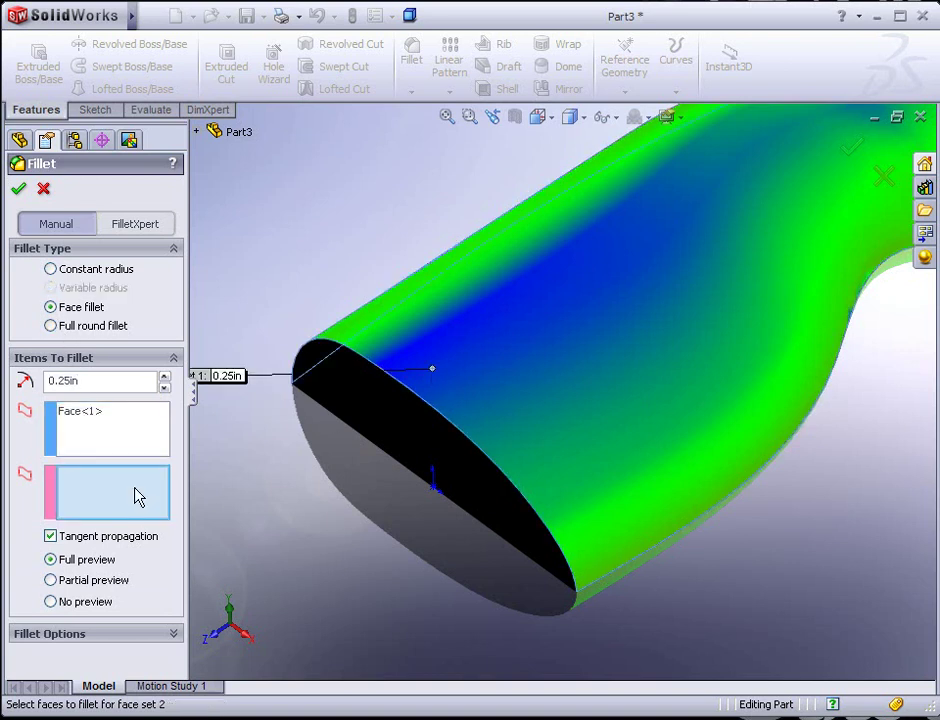
{"action": "left_click", "coordinate": [395, 421]}
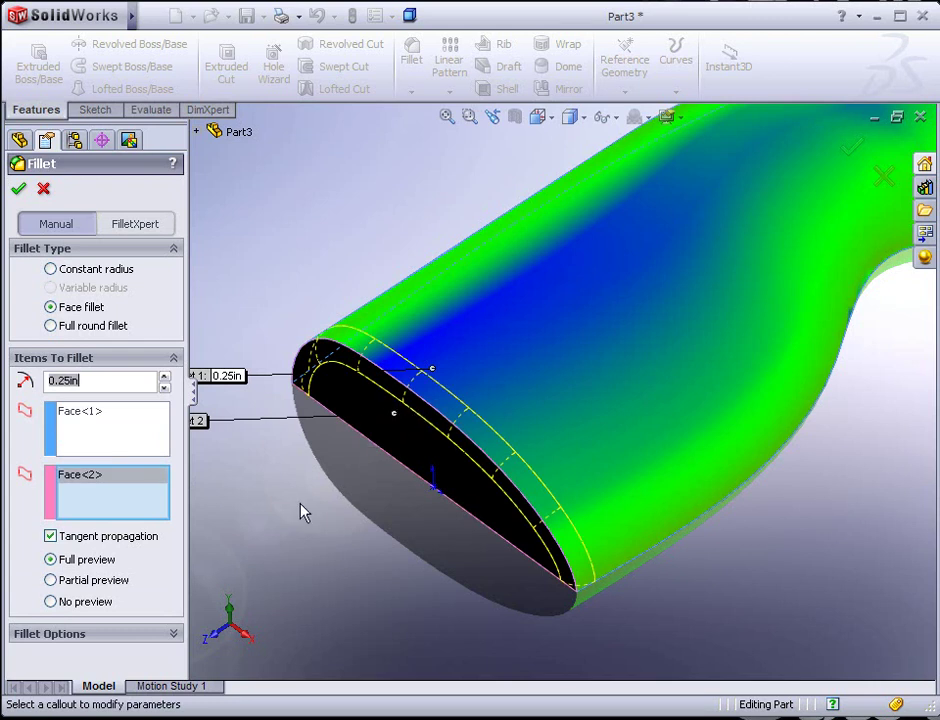
{"action": "left_click", "coordinate": [176, 634]}
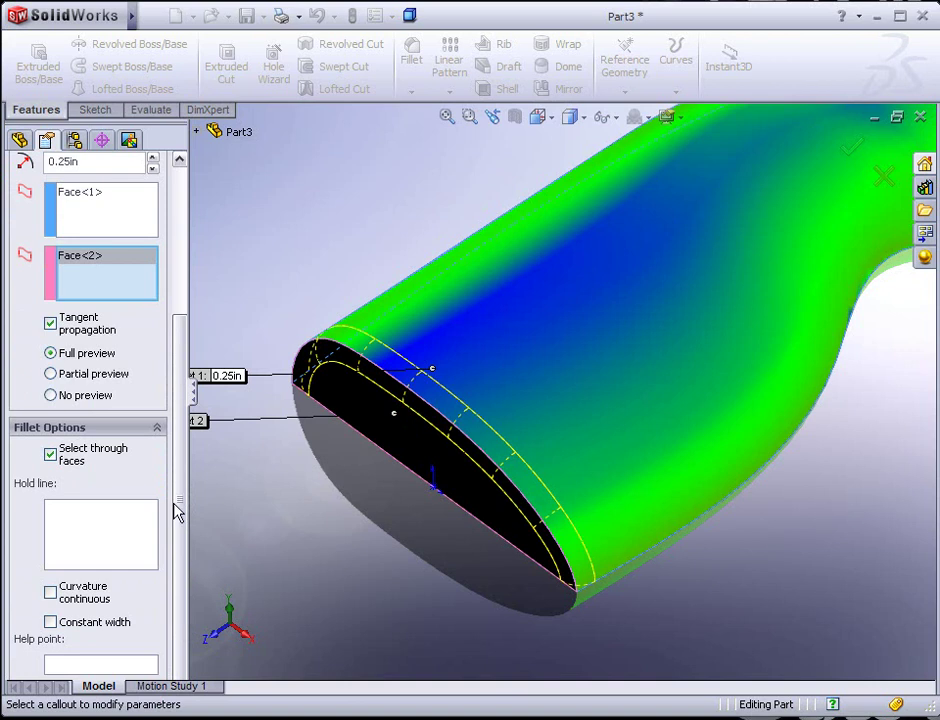
{"action": "left_click", "coordinate": [51, 593]}
{"action": "scroll", "coordinate": [177, 446], "scroll_direction": "up", "scroll_amount": 5}
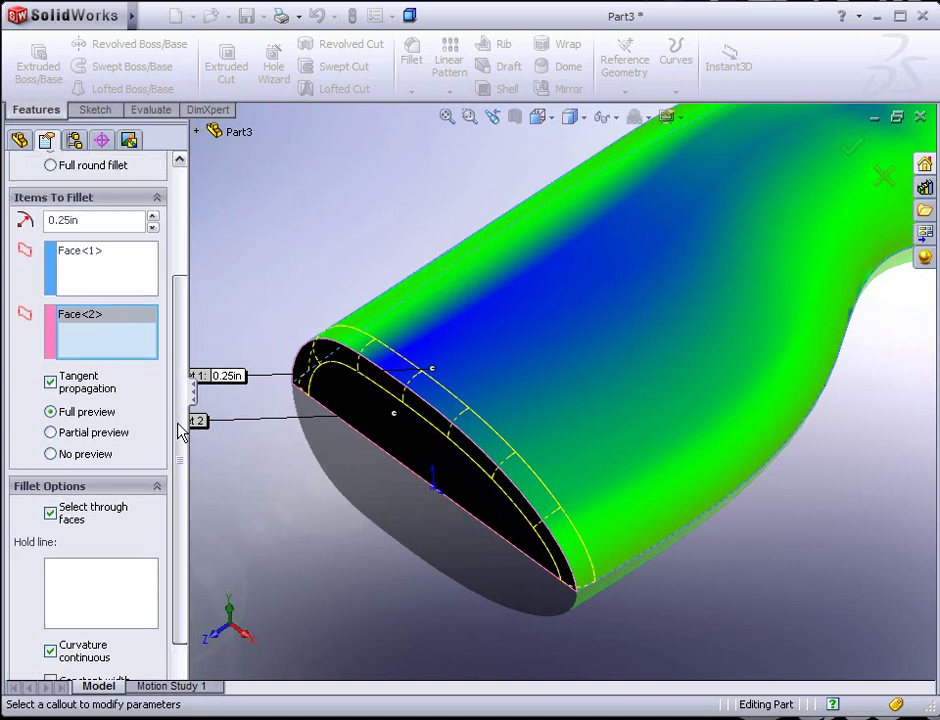
{"action": "scroll", "coordinate": [184, 355], "scroll_direction": "up", "scroll_amount": 2}
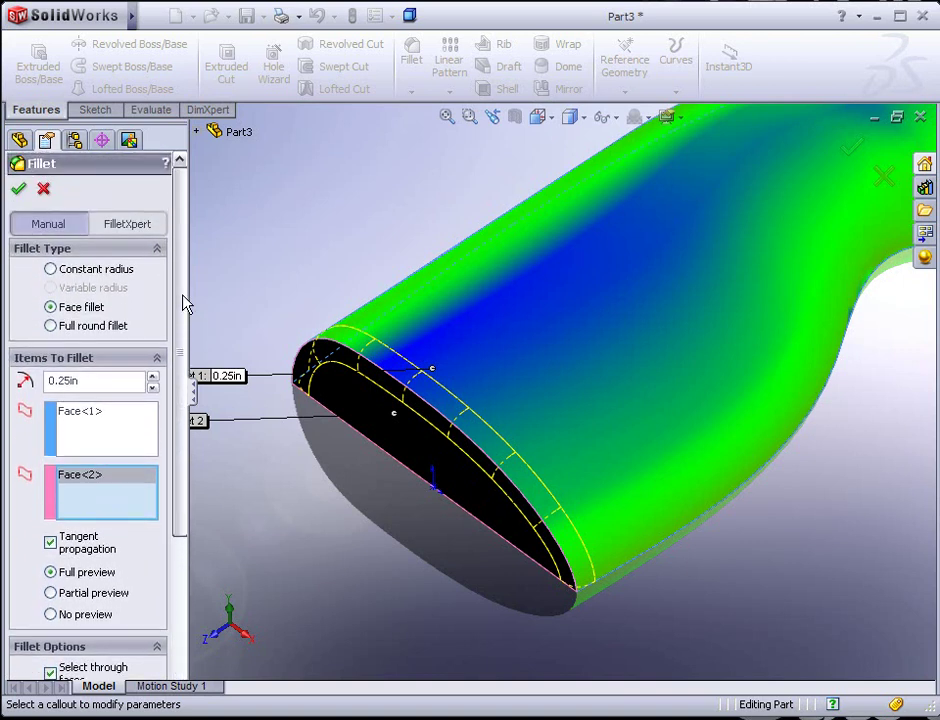
{"action": "left_click", "coordinate": [19, 190]}
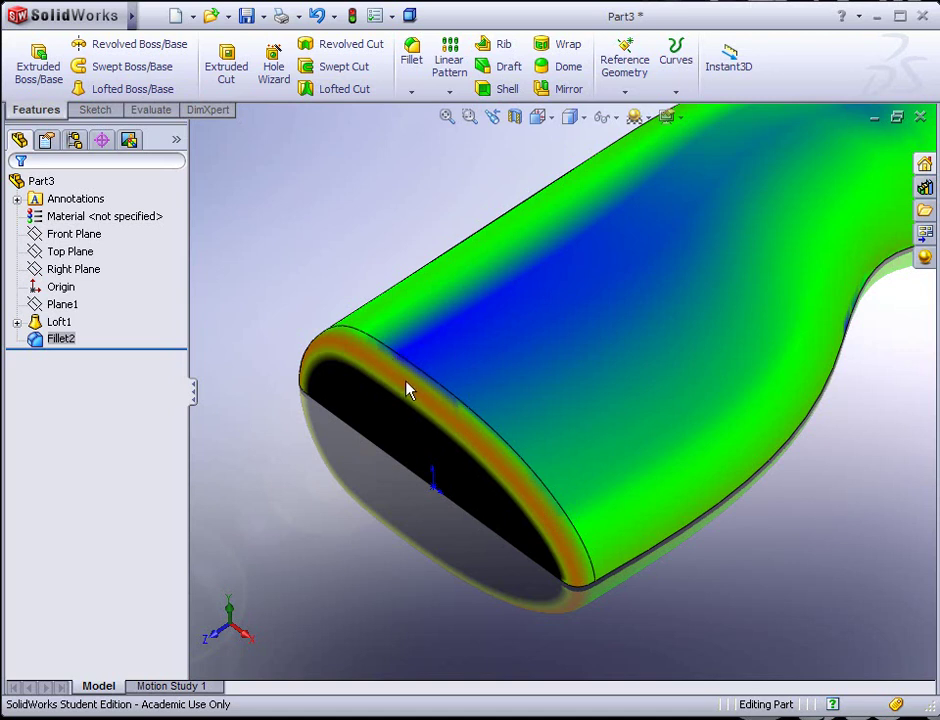
Fillet the arched edge at the loft's small end with a constant 0.125 in radius
{"action": "key", "text": "f"}
{"action": "scroll", "coordinate": [743, 227], "scroll_direction": "down", "scroll_amount": 5}
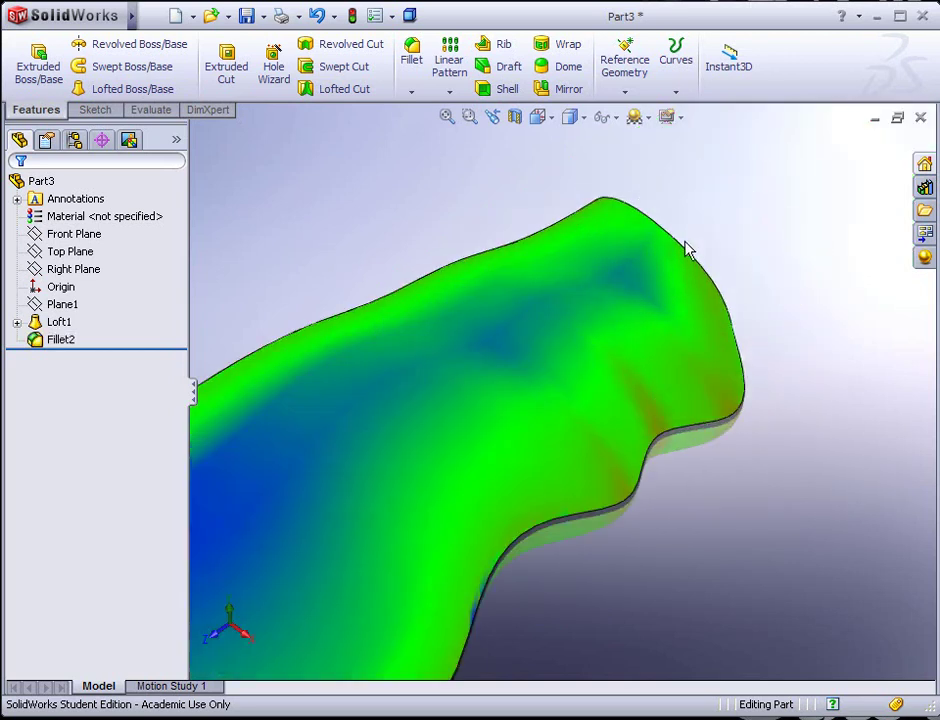
{"action": "left_click", "coordinate": [674, 242]}
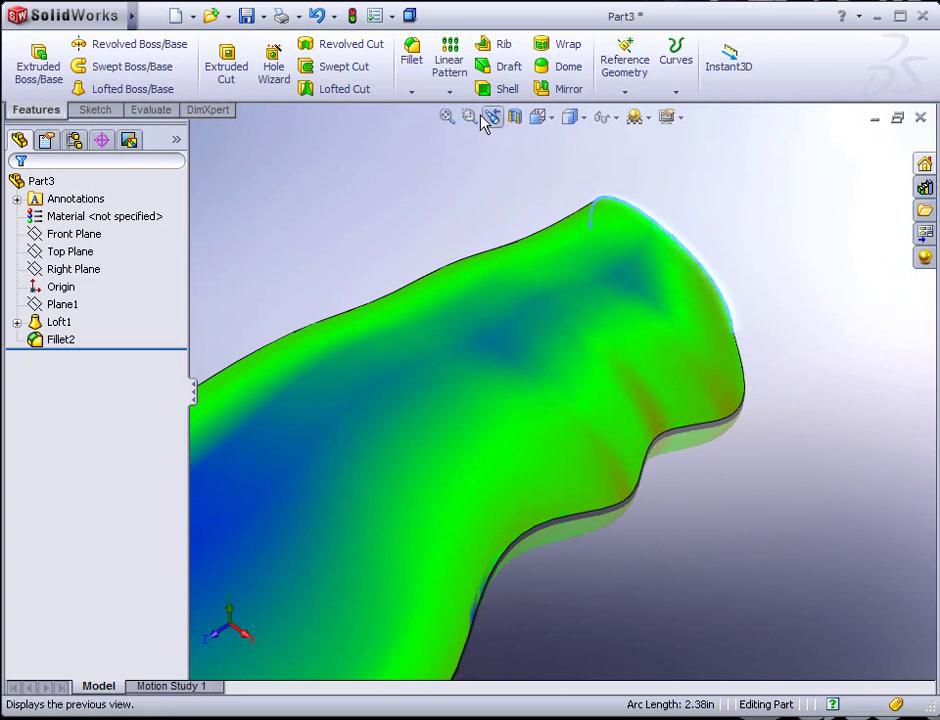
{"action": "left_click", "coordinate": [411, 62]}
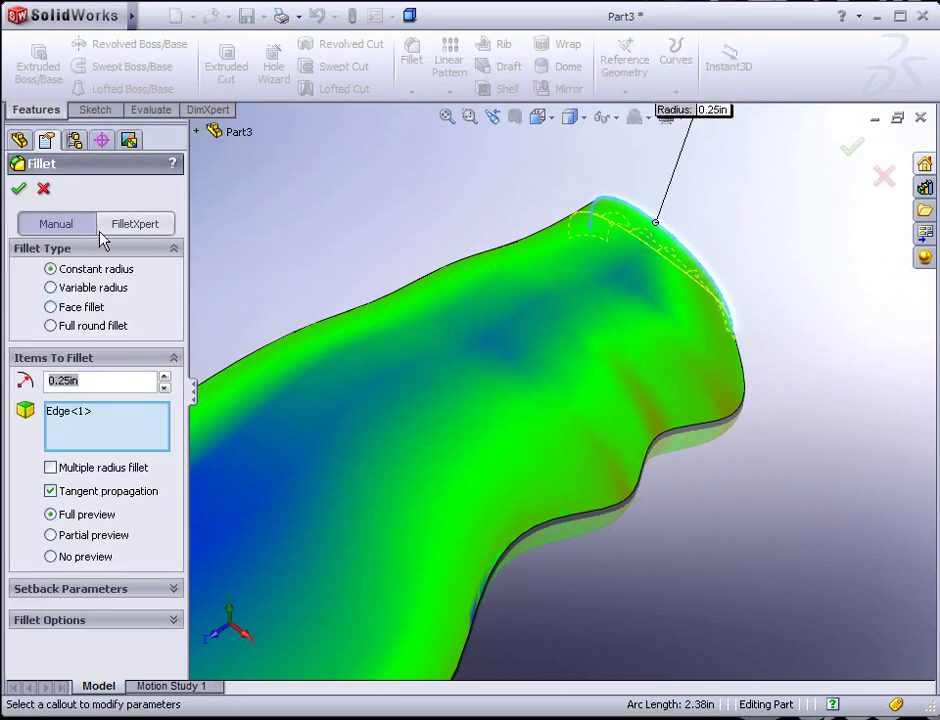
{"action": "key", "text": "BackSpace"}
{"action": "type", "text": ".125"}
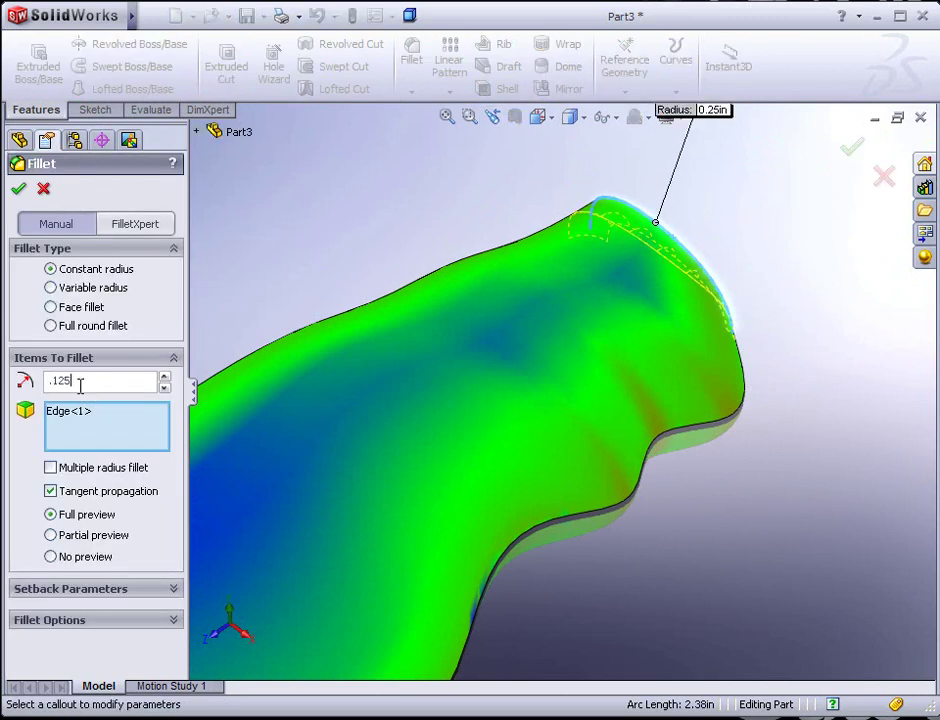
{"action": "key", "text": "Return"}
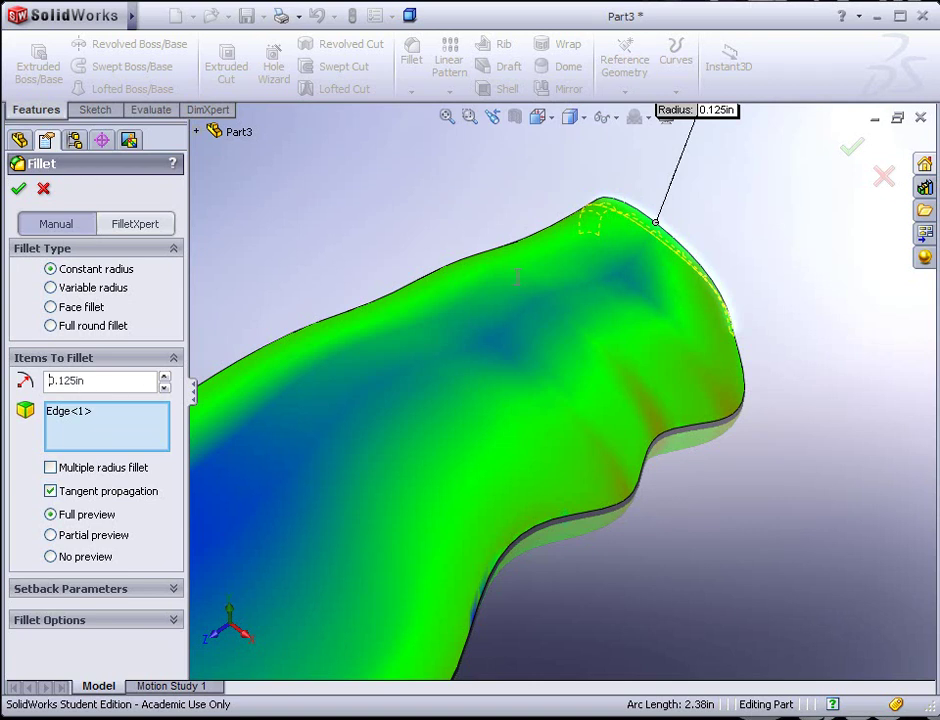
{"action": "key", "text": "Return"}
Examine the curvature colors where the face fillet on the large front end blends into the lofted surface
{"action": "middle_click_drag", "start_coordinate": [514, 279], "coordinate": [433, 386]}
{"action": "middle_click_drag", "start_coordinate": [538, 477], "coordinate": [545, 385]}
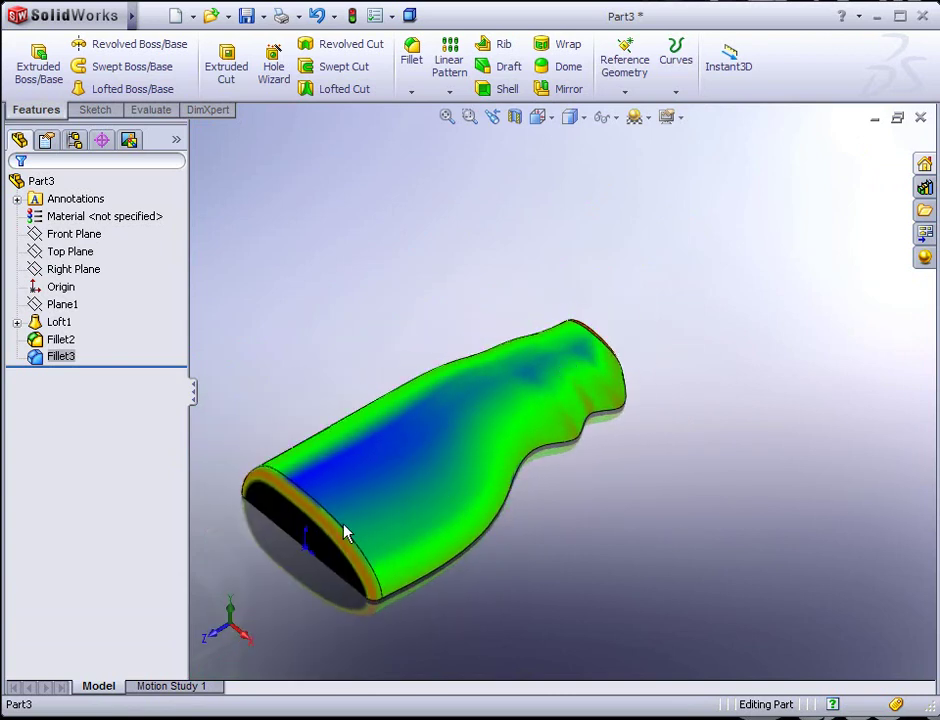
{"action": "scroll", "coordinate": [362, 524], "scroll_direction": "down", "scroll_amount": 2}
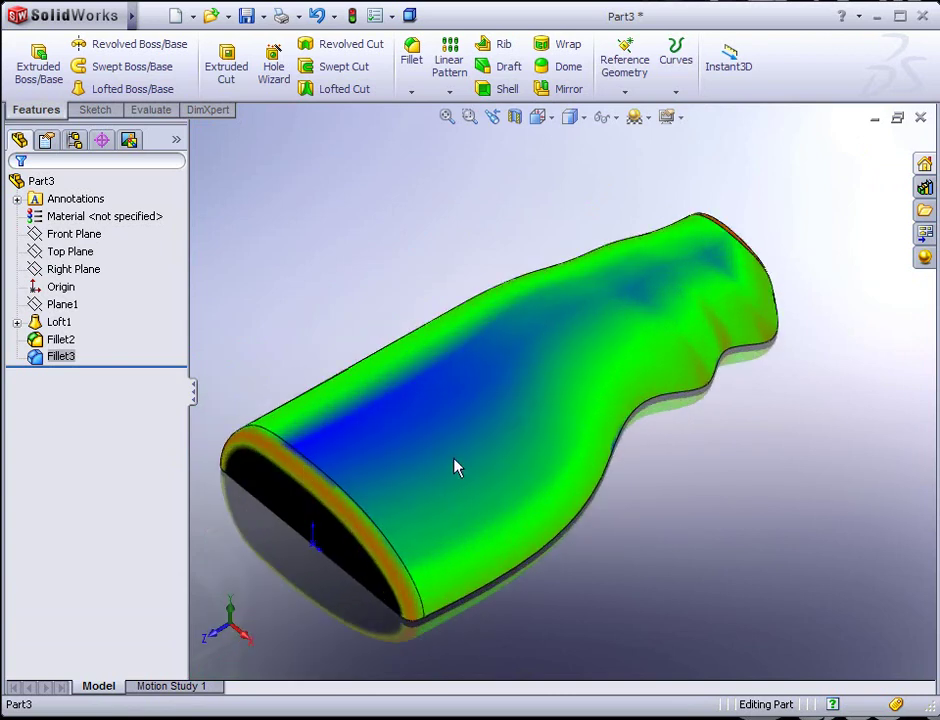
{"action": "scroll", "coordinate": [325, 527], "scroll_direction": "down", "scroll_amount": 3}
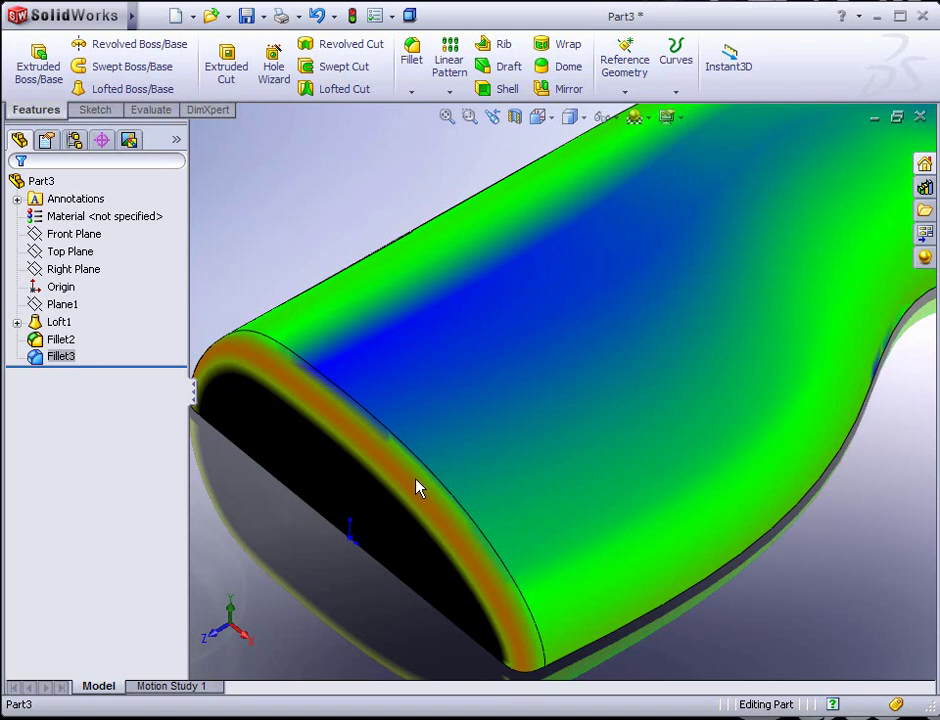
{"action": "scroll", "coordinate": [540, 428], "scroll_direction": "up", "scroll_amount": 5}
{"action": "middle_click_drag", "start_coordinate": [556, 420], "coordinate": [745, 318]}
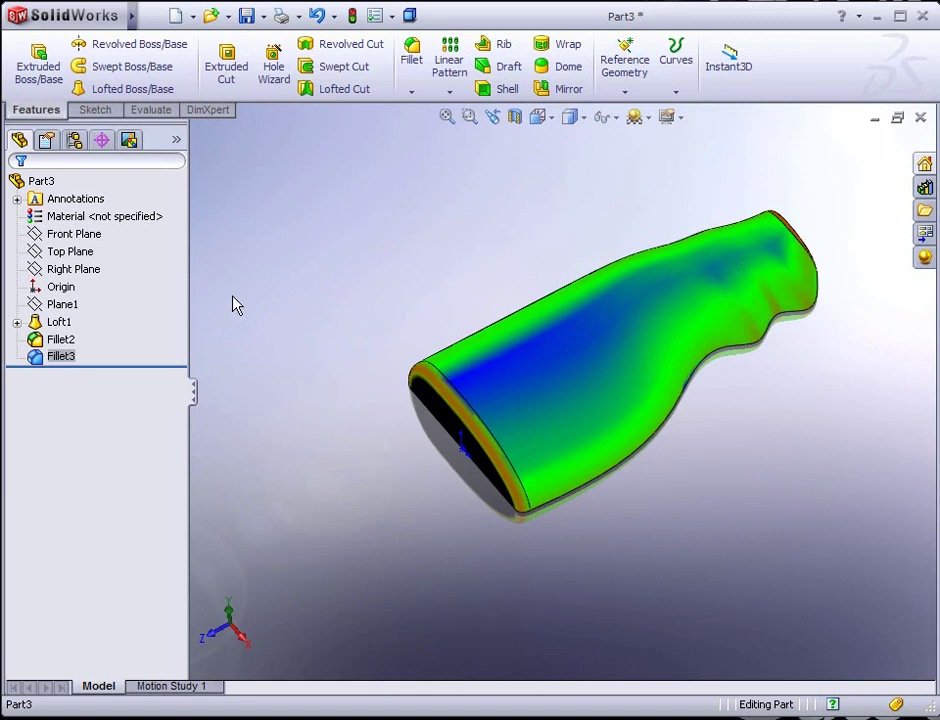
Create a reference plane parallel to the Top Plane, offset about 3.04 in above it
{"action": "left_click", "coordinate": [74, 253]}
{"action": "middle_click_drag", "start_coordinate": [531, 462], "coordinate": [548, 422]}
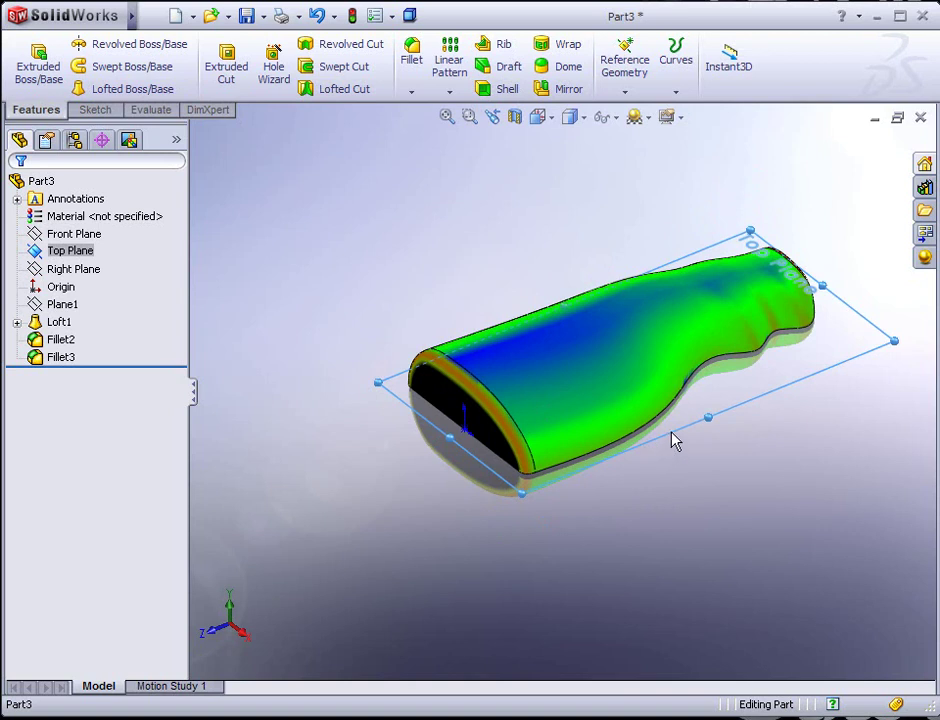
{"action": "left_click_drag", "start_coordinate": [675, 434], "coordinate": [676, 312], "text": "ctrl"}
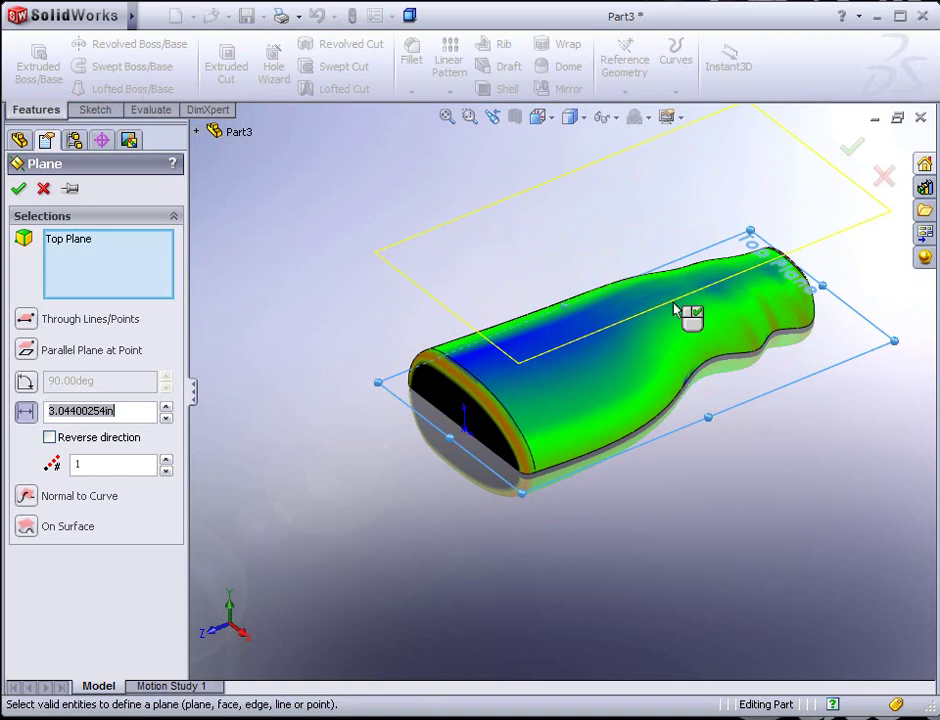
{"action": "right_click", "coordinate": [686, 315]}
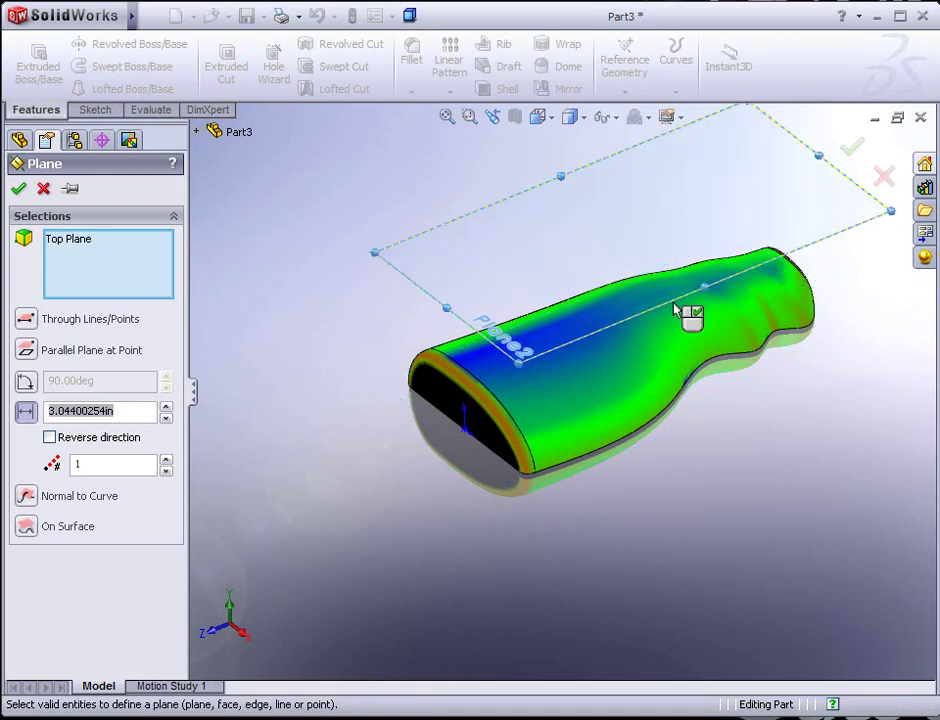
Turn off the curvature display on the model
{"action": "middle_click_drag", "start_coordinate": [472, 400], "coordinate": [487, 428]}
{"action": "scroll", "coordinate": [586, 355], "scroll_direction": "up", "scroll_amount": 2}
{"action": "scroll", "coordinate": [586, 355], "scroll_direction": "down", "scroll_amount": 3}
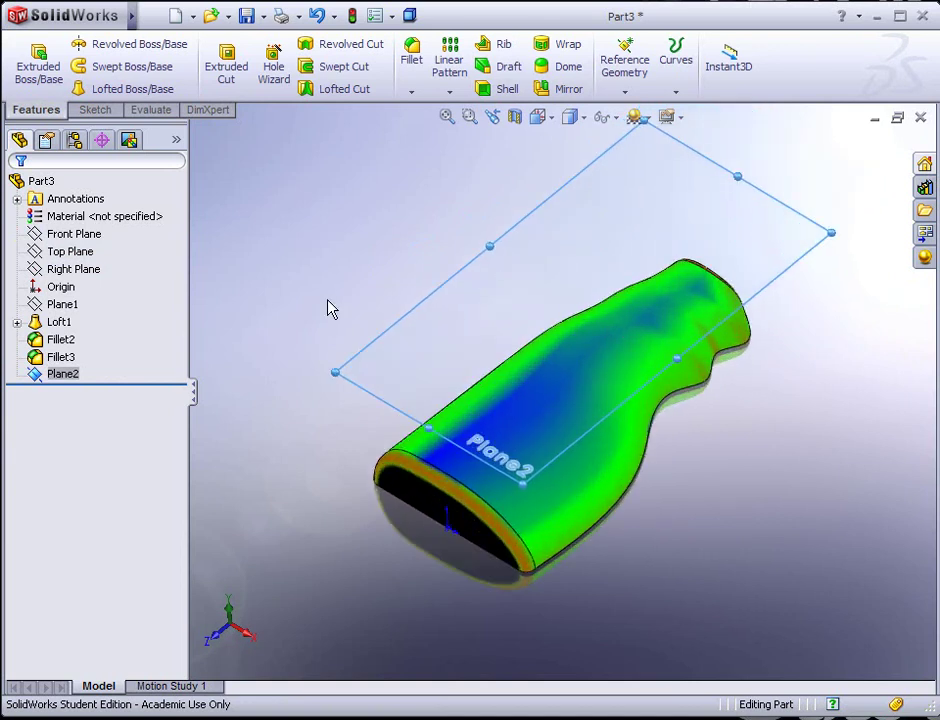
{"action": "mouse_move", "coordinate": [129, 14]}
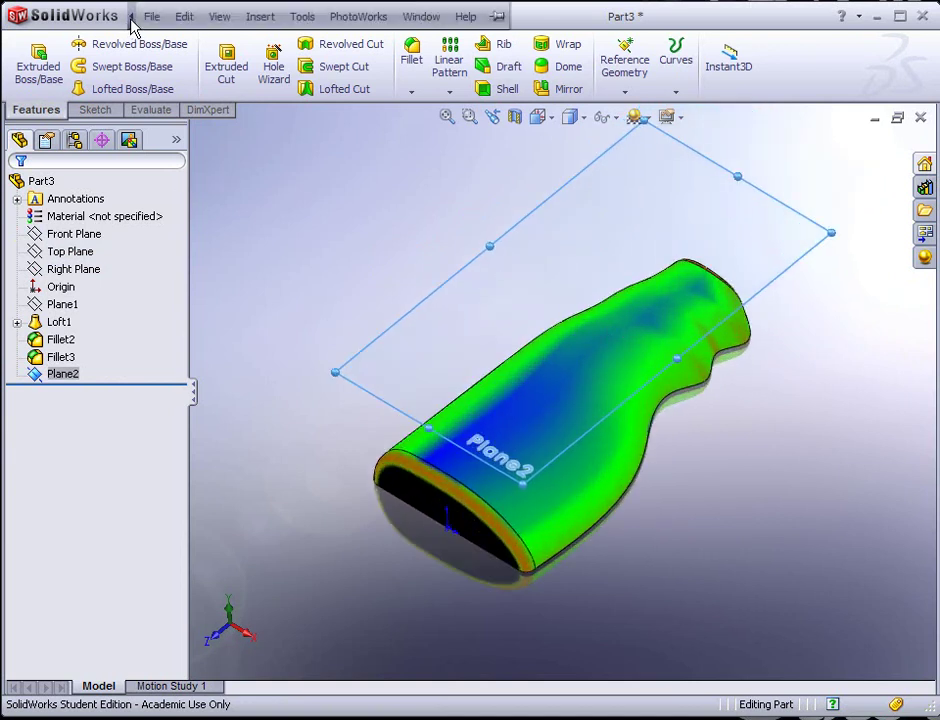
{"action": "left_click", "coordinate": [151, 17]}
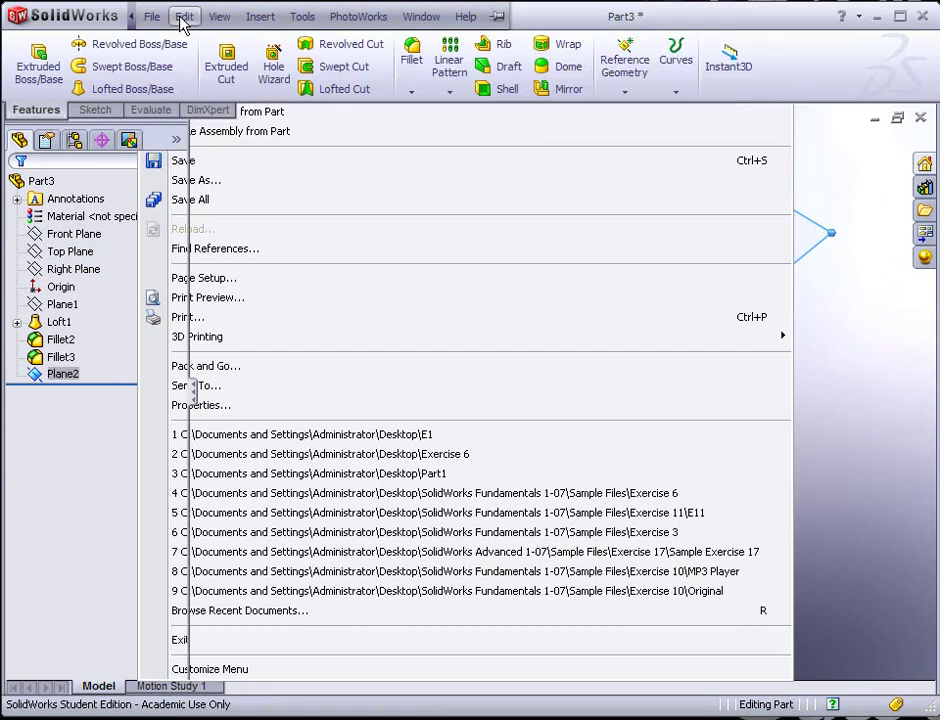
{"action": "left_click", "coordinate": [218, 18]}
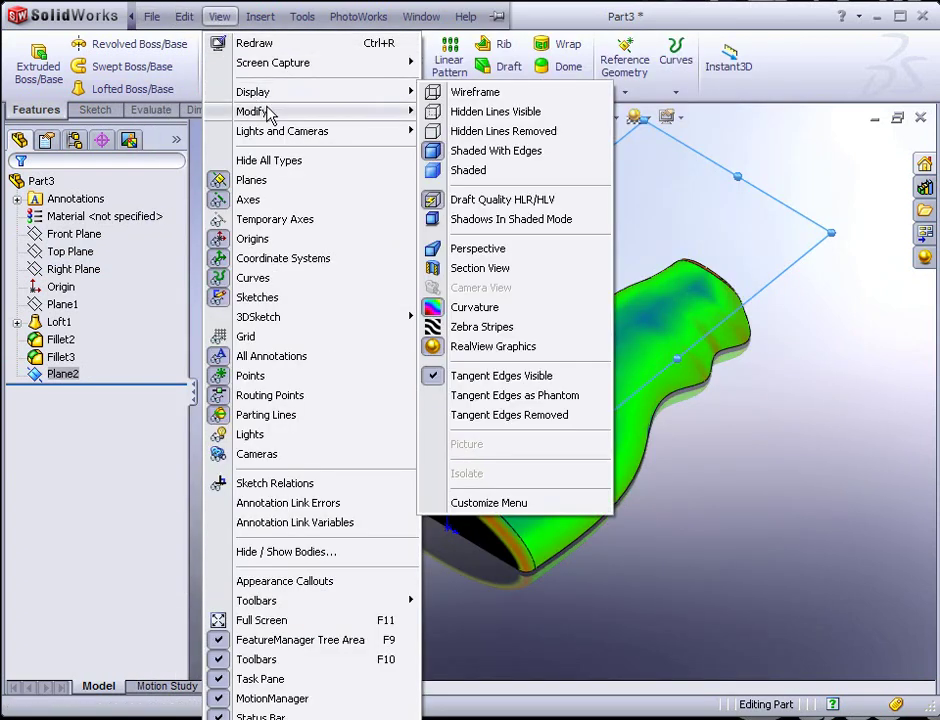
{"action": "mouse_move", "coordinate": [337, 95]}
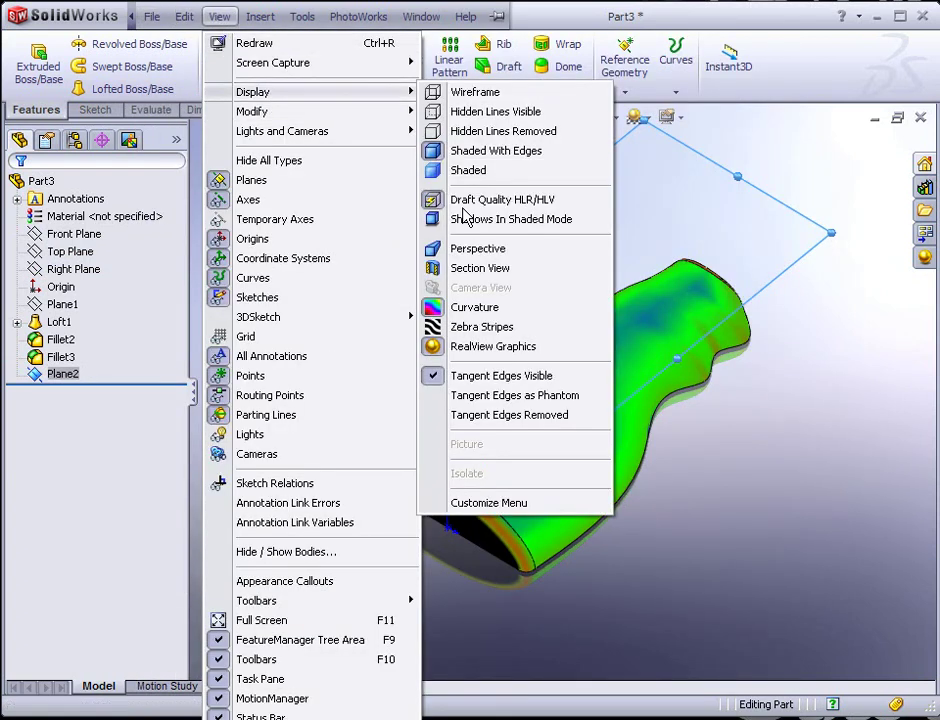
{"action": "left_click", "coordinate": [470, 307]}
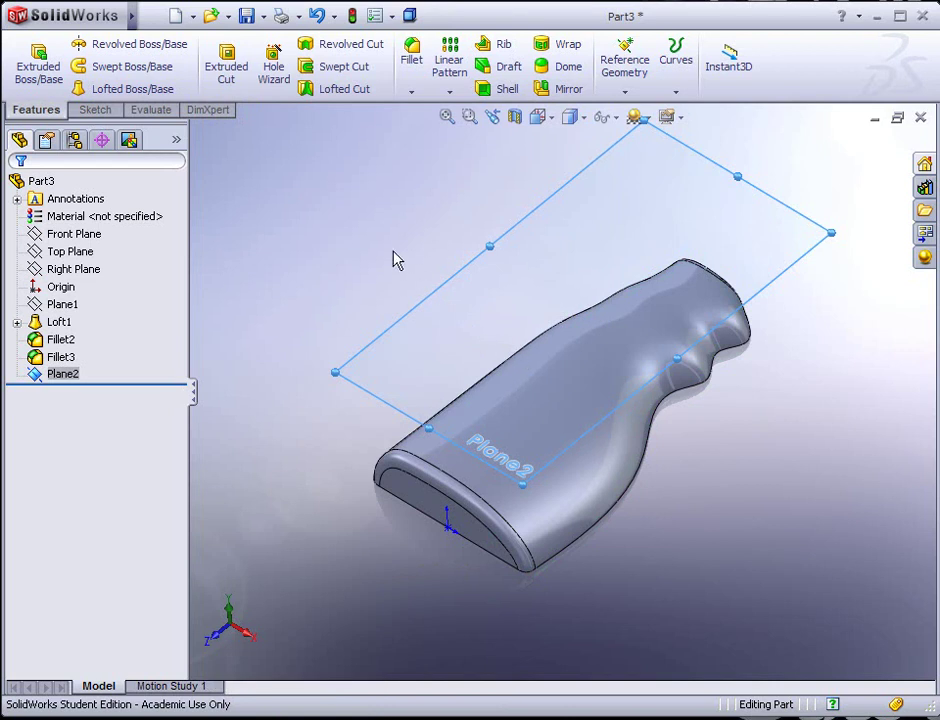
Open a new sketch on the offset plane above the grip and orient the view to Top
{"action": "middle_click_drag", "start_coordinate": [405, 264], "coordinate": [457, 380]}
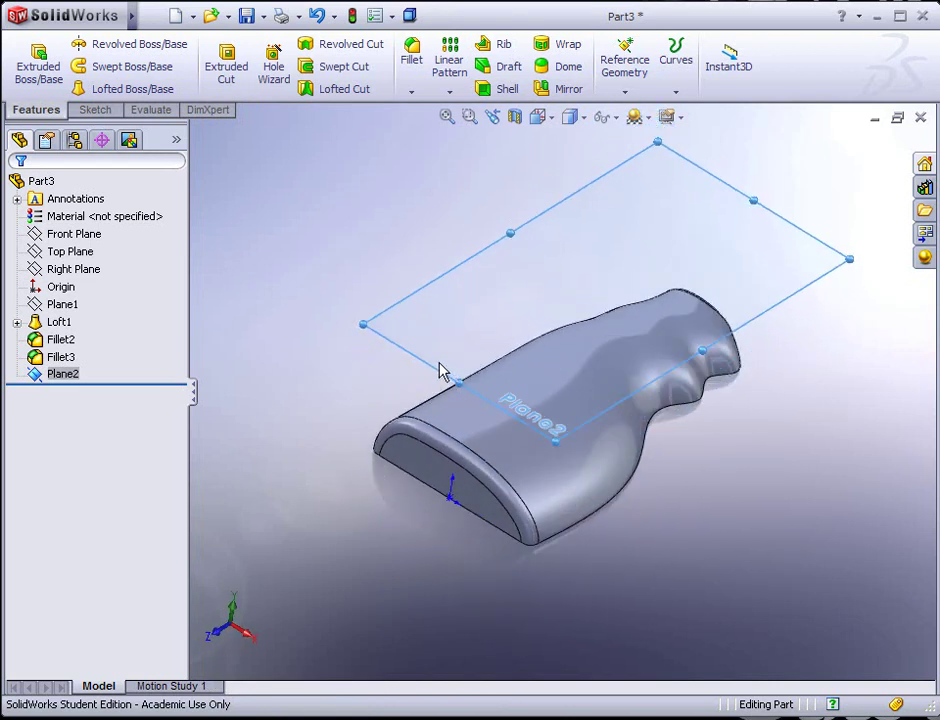
{"action": "left_click", "coordinate": [486, 378]}
{"action": "left_click", "coordinate": [502, 301]}
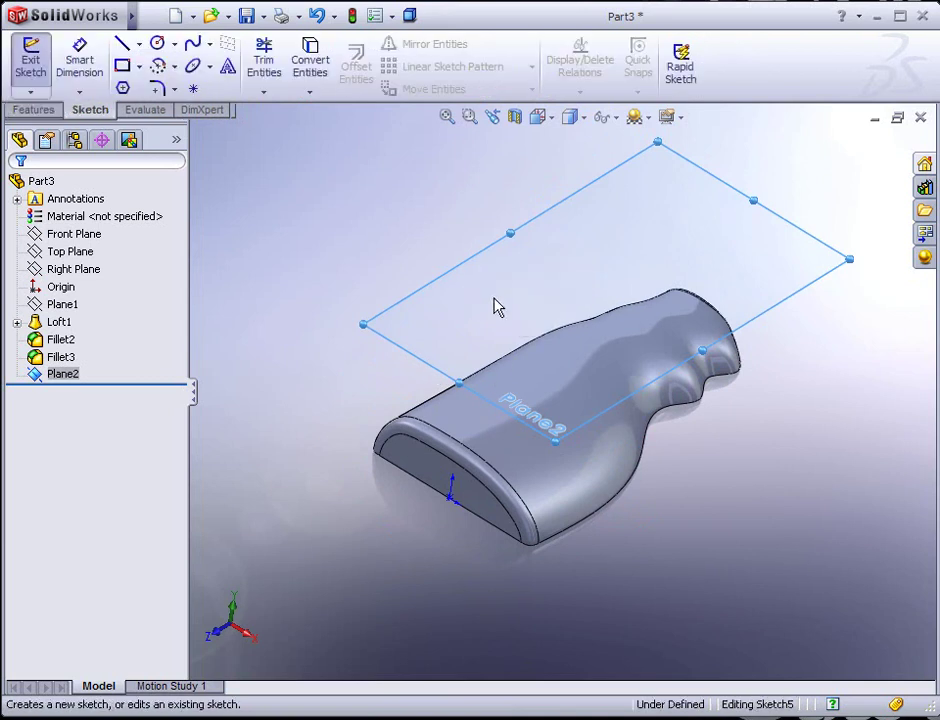
{"action": "key", "text": "space"}
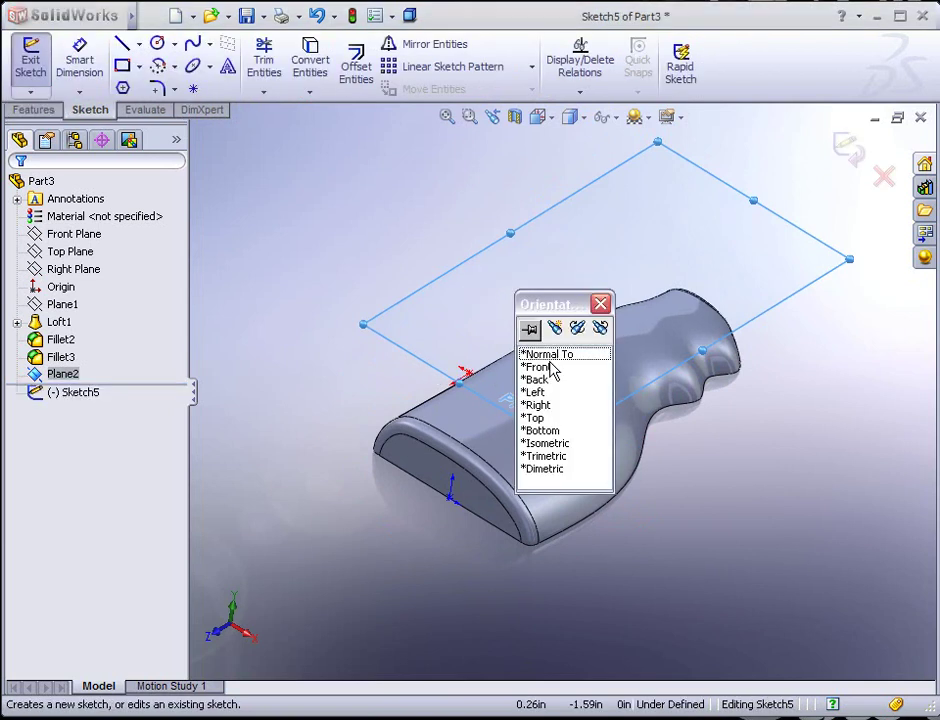
{"action": "double_click", "coordinate": [553, 352]}
{"action": "key", "text": "space"}
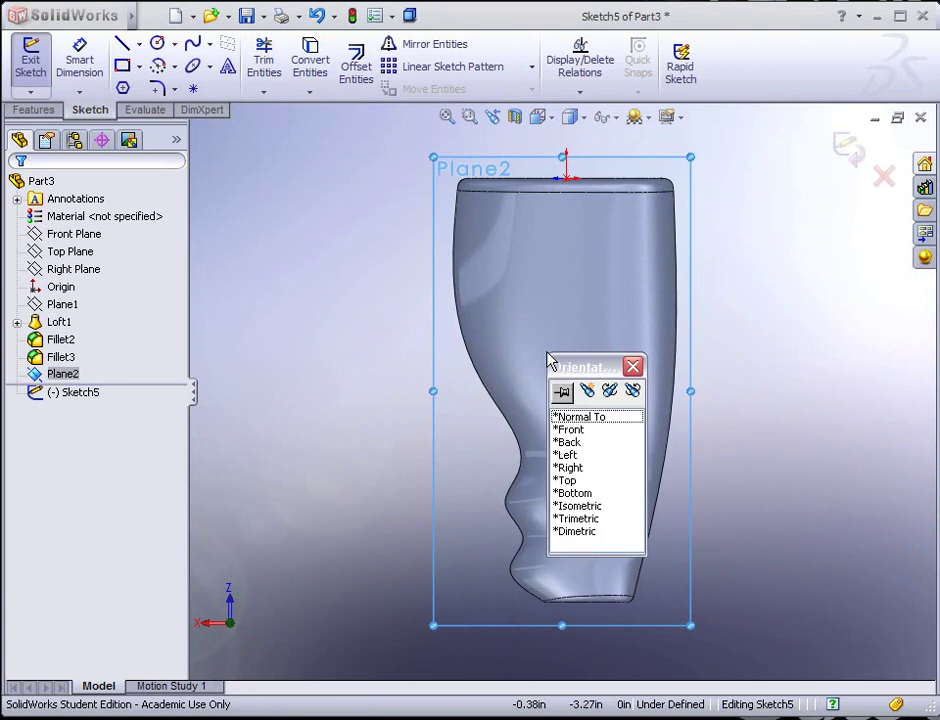
{"action": "double_click", "coordinate": [572, 420]}
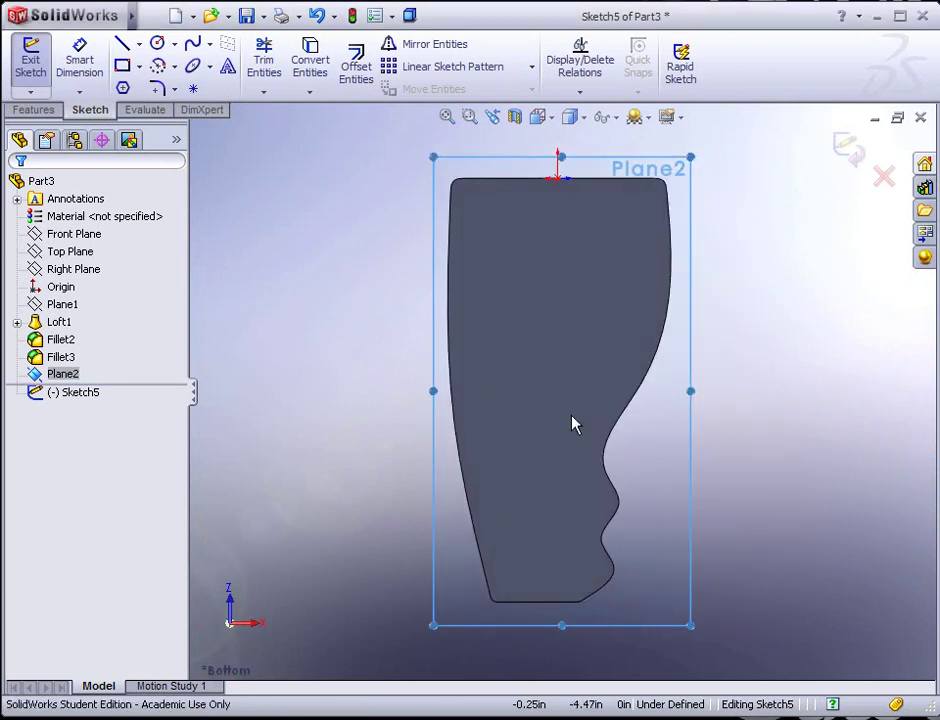
{"action": "key", "text": "space"}
{"action": "double_click", "coordinate": [592, 481]}
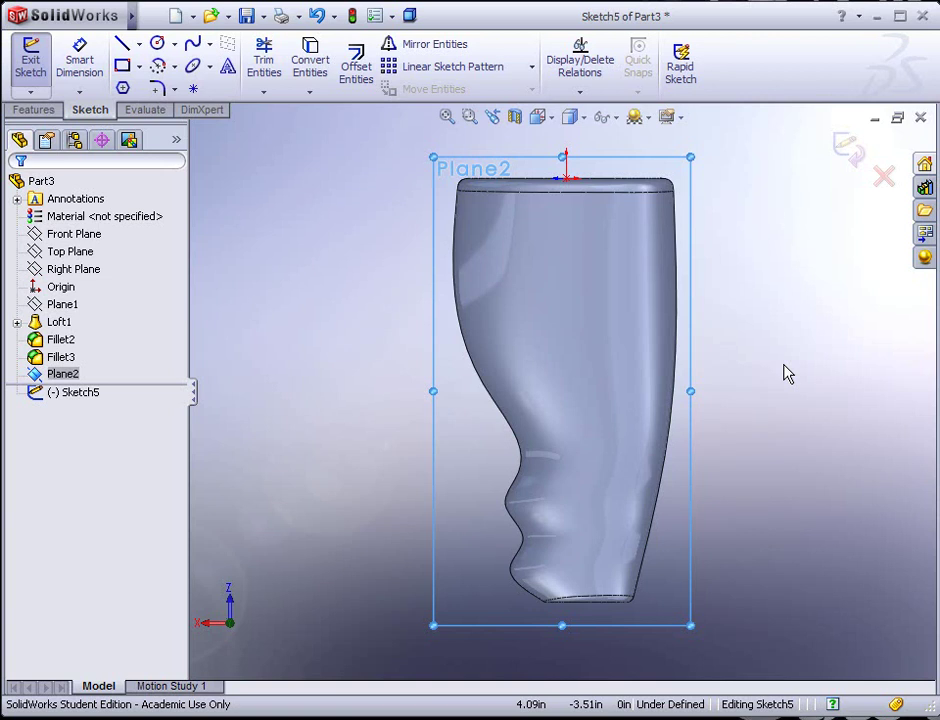
{"action": "key", "text": "ctrl+7"}
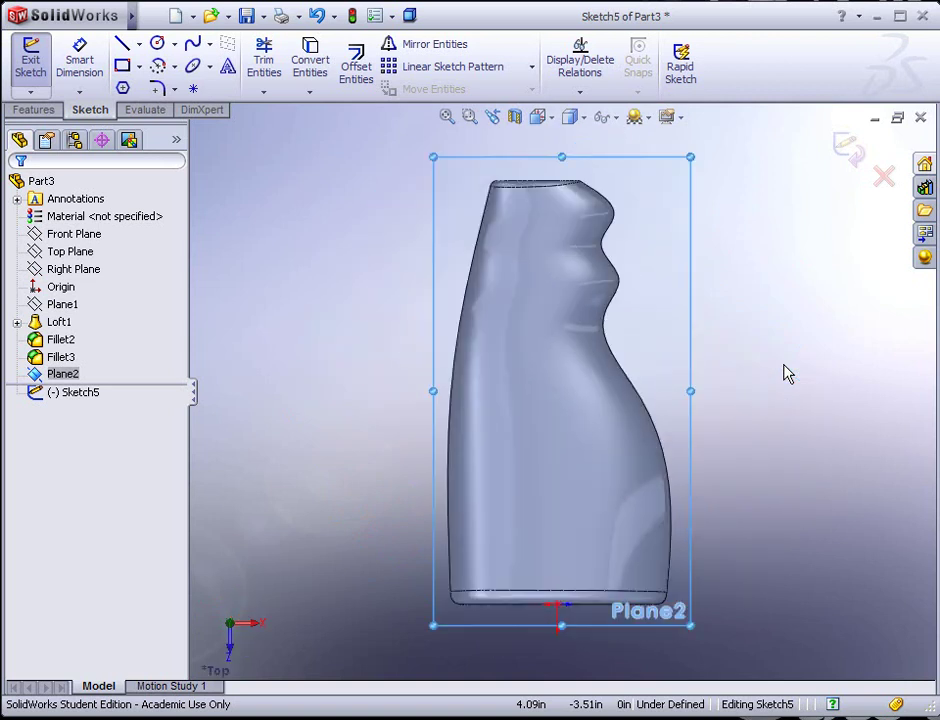
Sketch a horizontal line about 2.5 in long across the wide end of the grip, just inside the filleted end
{"action": "left_click", "coordinate": [787, 378]}
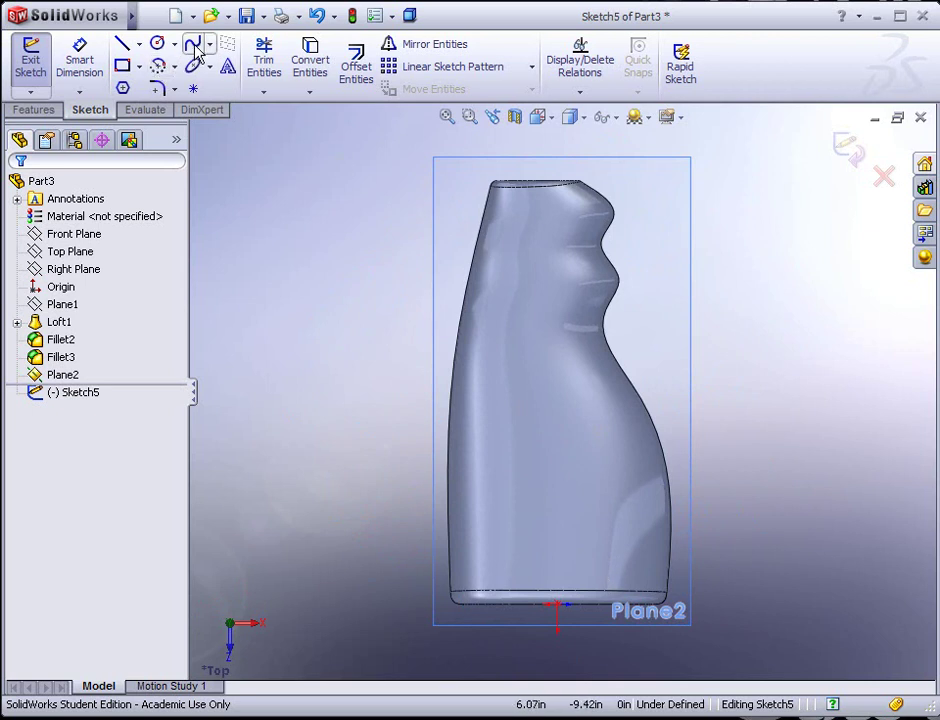
{"action": "left_click", "coordinate": [122, 43]}
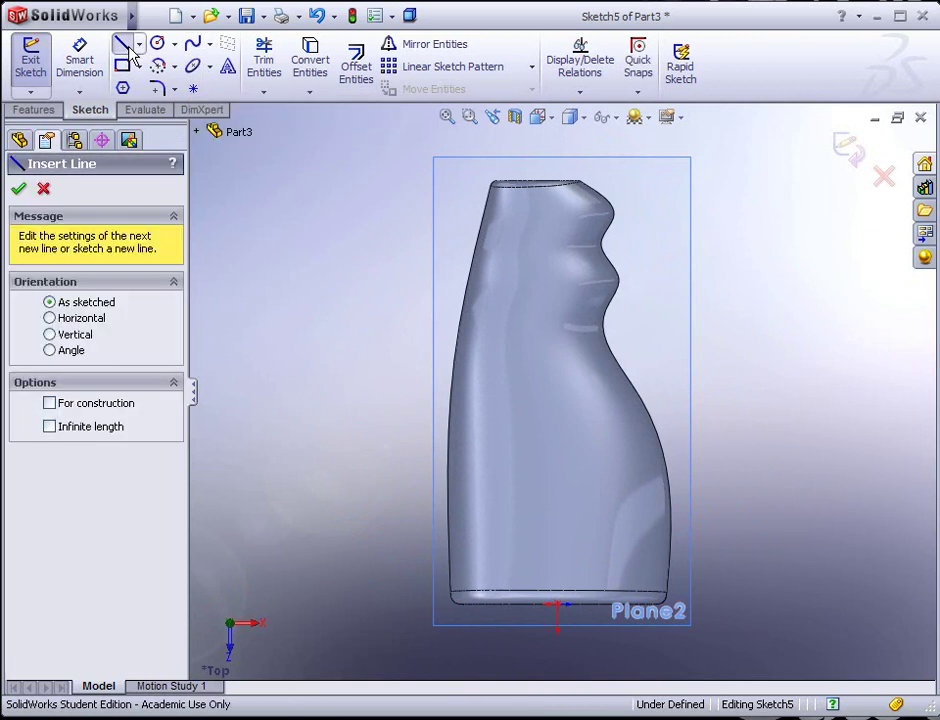
{"action": "left_click", "coordinate": [500, 560]}
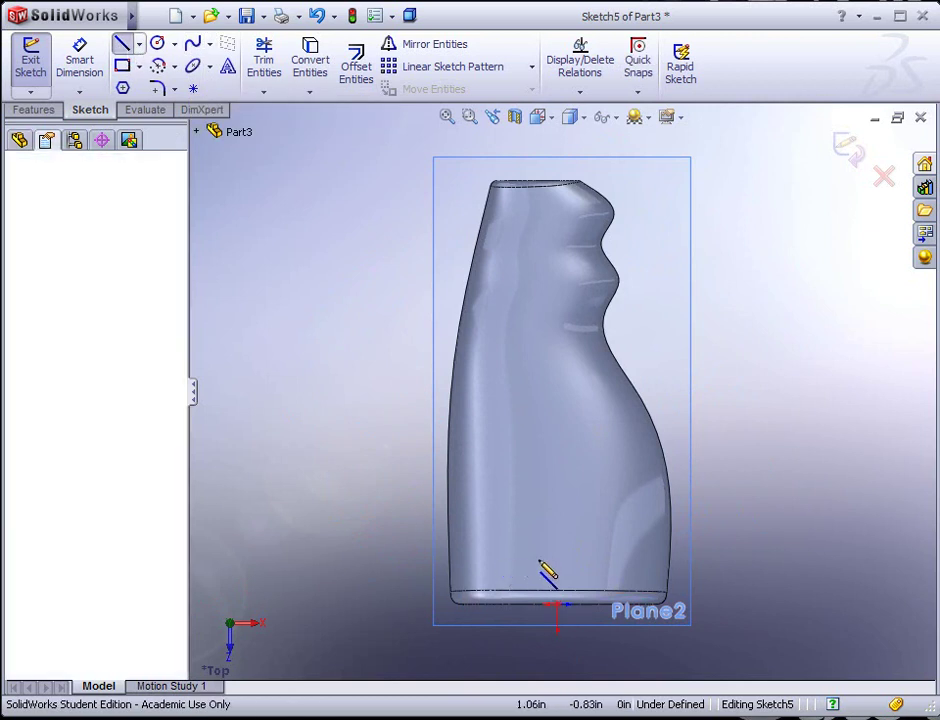
{"action": "left_click", "coordinate": [634, 560]}
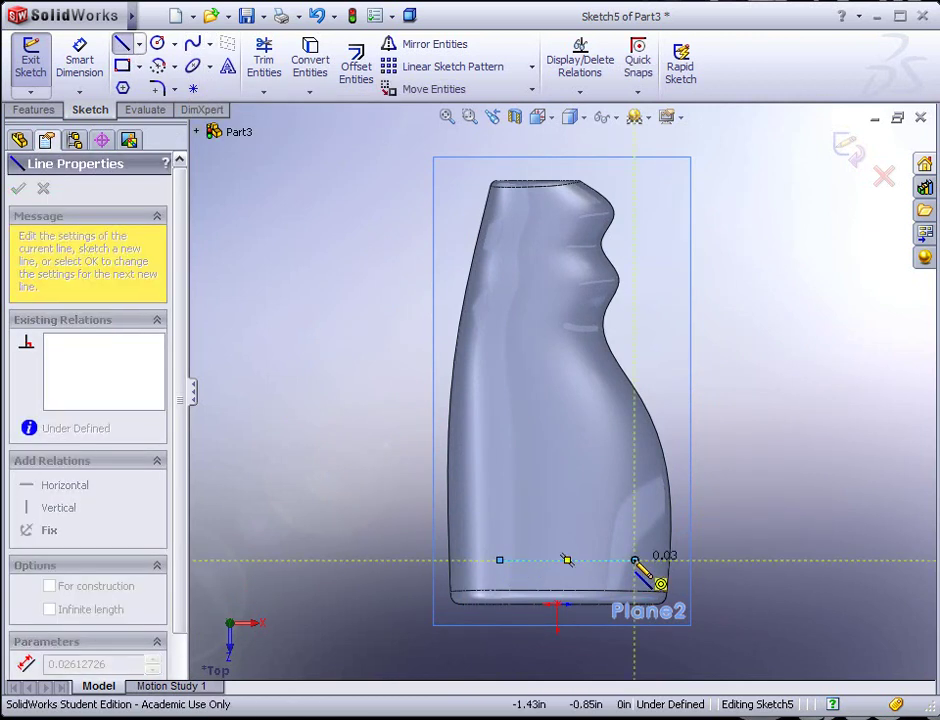
{"action": "key", "text": "Escape"}
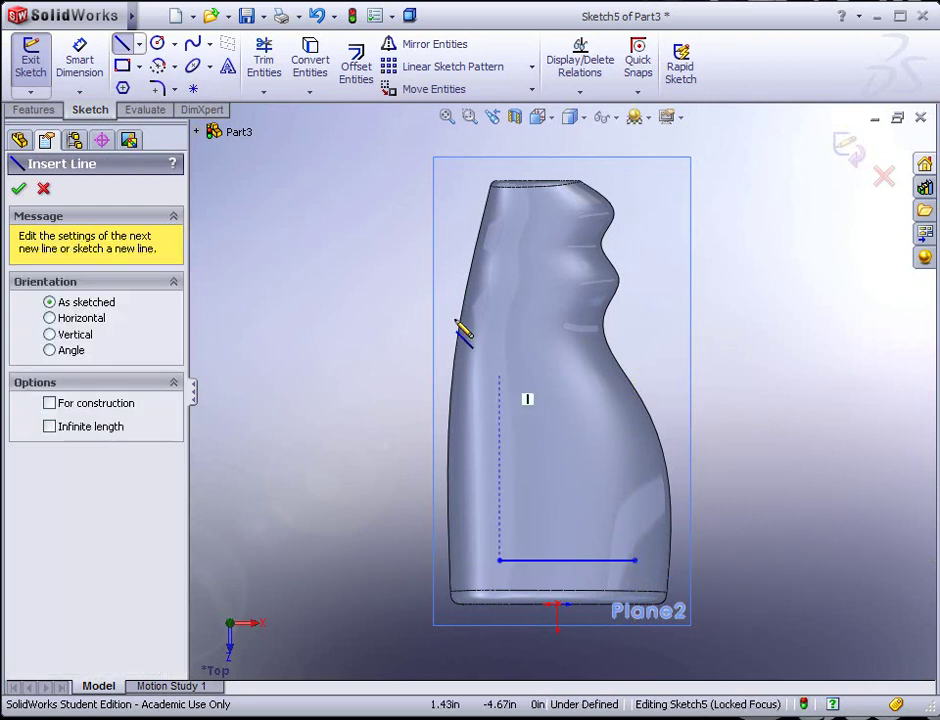
Draw an arched spline from one end of the line up toward the finger grooves and back to the other end, closing the profile
{"action": "left_click", "coordinate": [195, 44]}
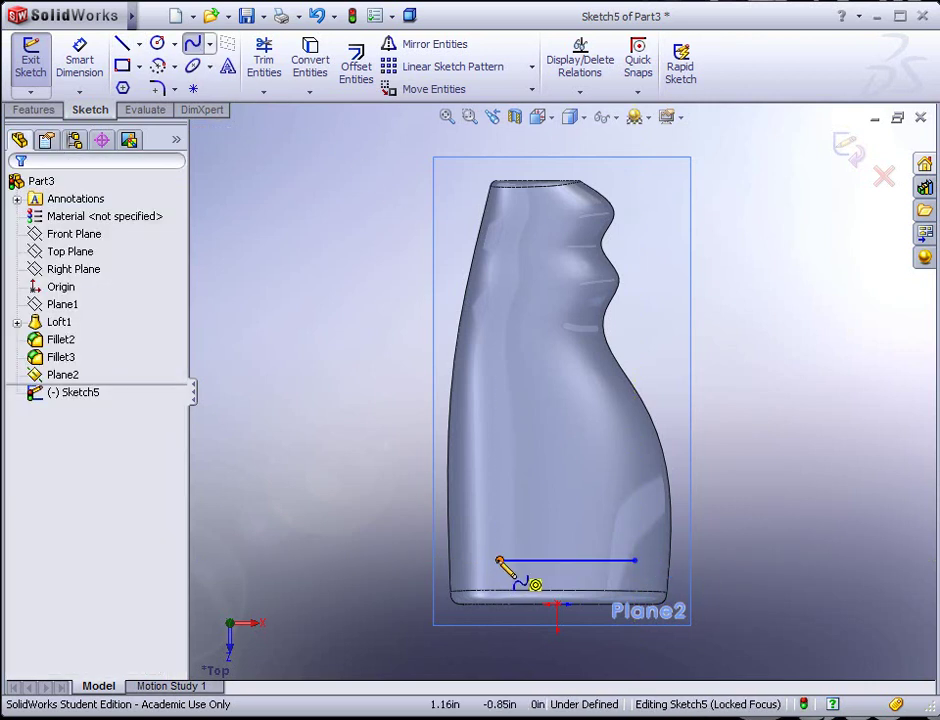
{"action": "left_click", "coordinate": [500, 560]}
{"action": "left_click", "coordinate": [492, 468]}
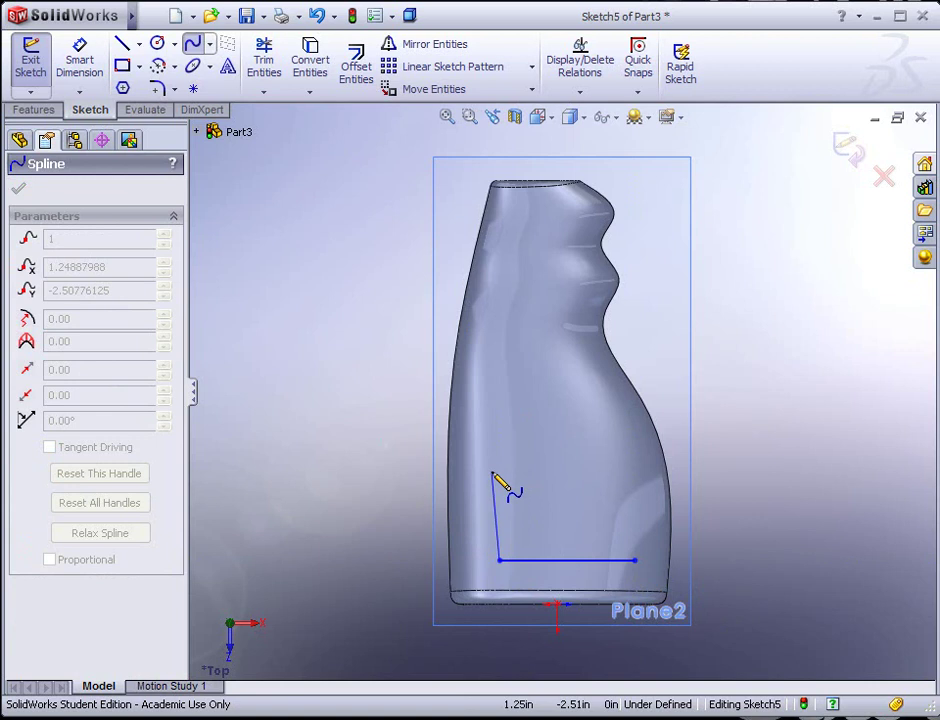
{"action": "left_click", "coordinate": [499, 384]}
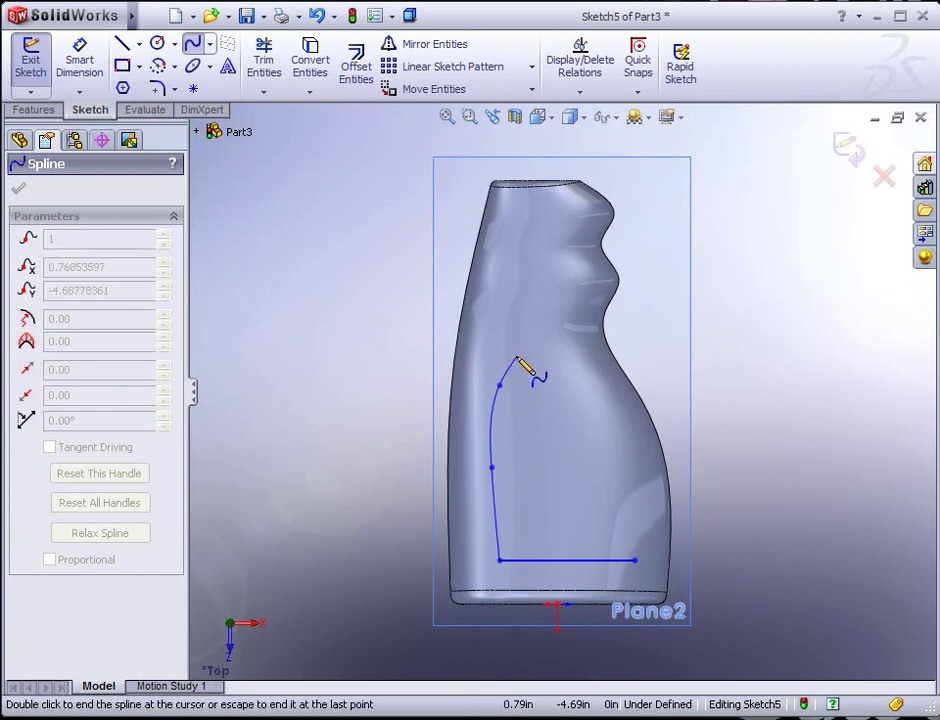
{"action": "left_click", "coordinate": [508, 364]}
{"action": "left_click", "coordinate": [522, 349]}
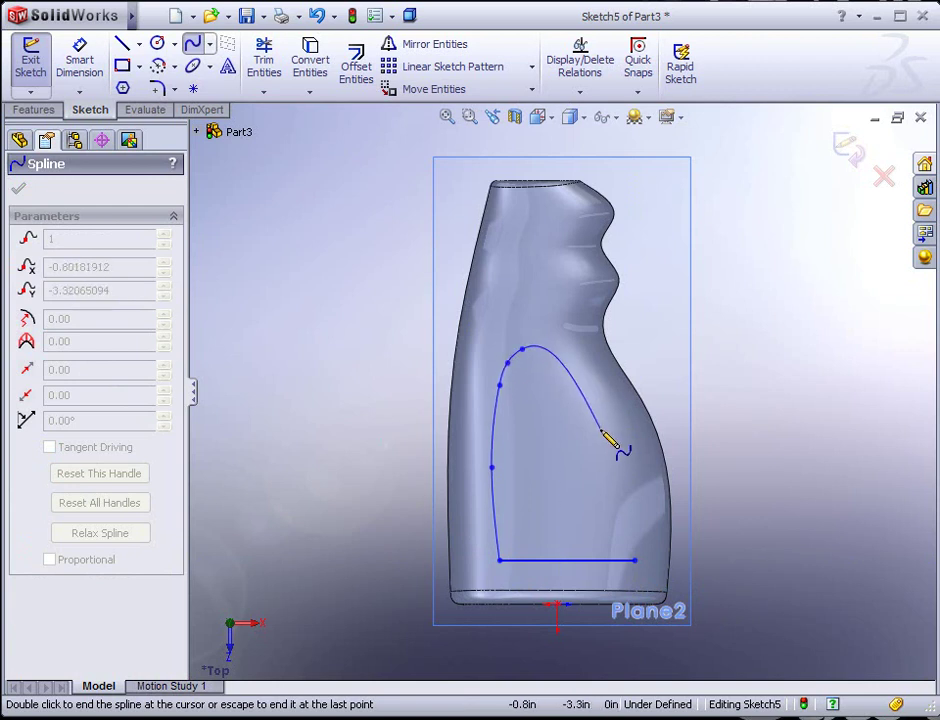
{"action": "left_click", "coordinate": [587, 391]}
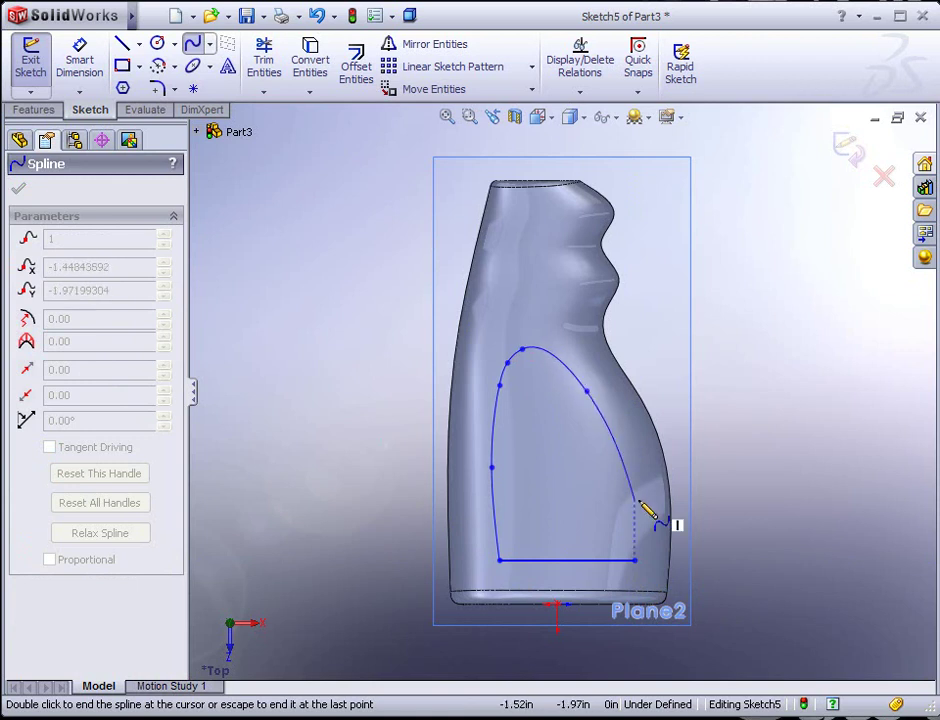
{"action": "right_click", "coordinate": [638, 563]}
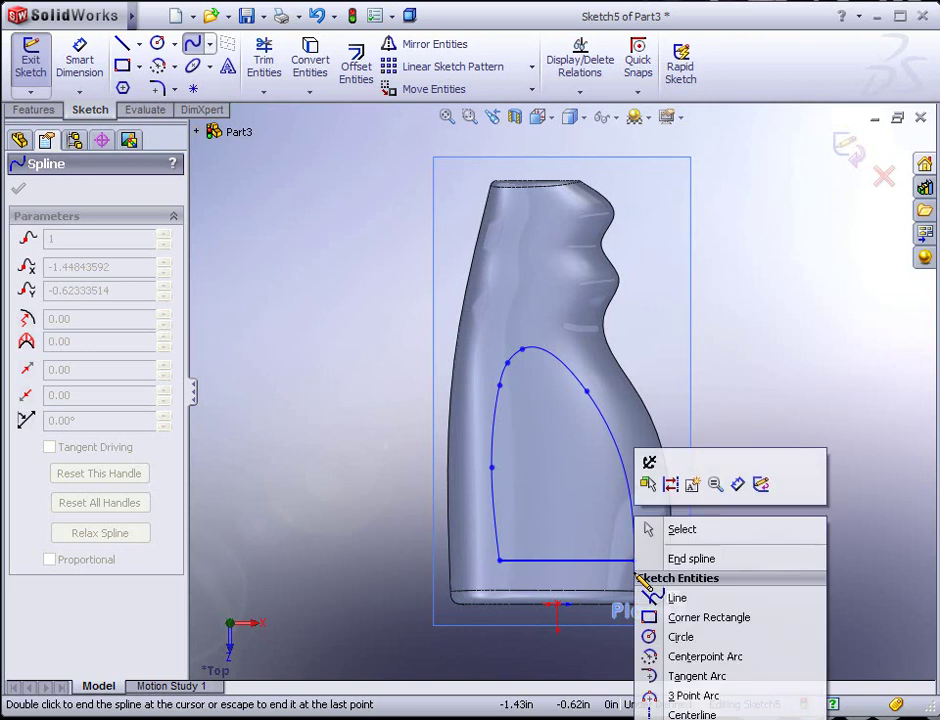
{"action": "left_click", "coordinate": [681, 558]}
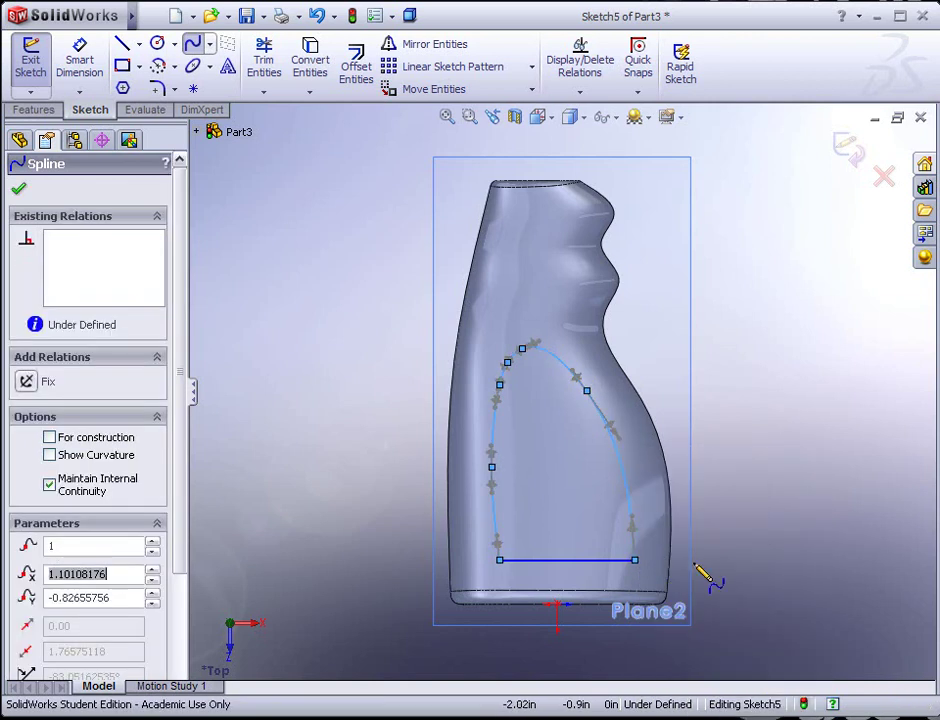
Round both corners between the line and the spline with 0.25 in sketch fillets
{"action": "left_click", "coordinate": [157, 90]}
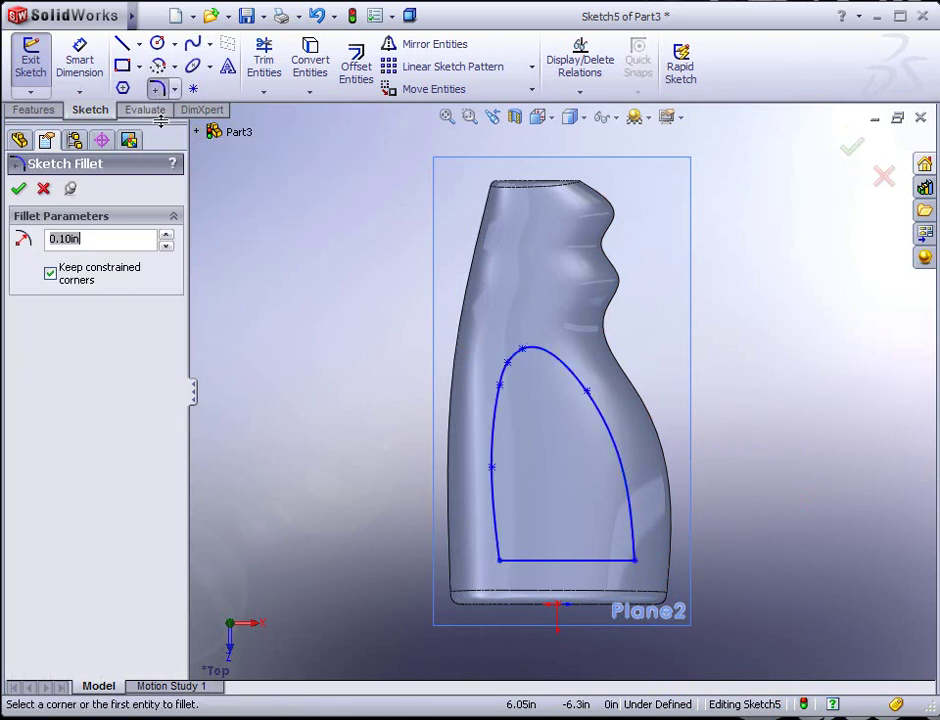
{"action": "type", "text": ".2"}
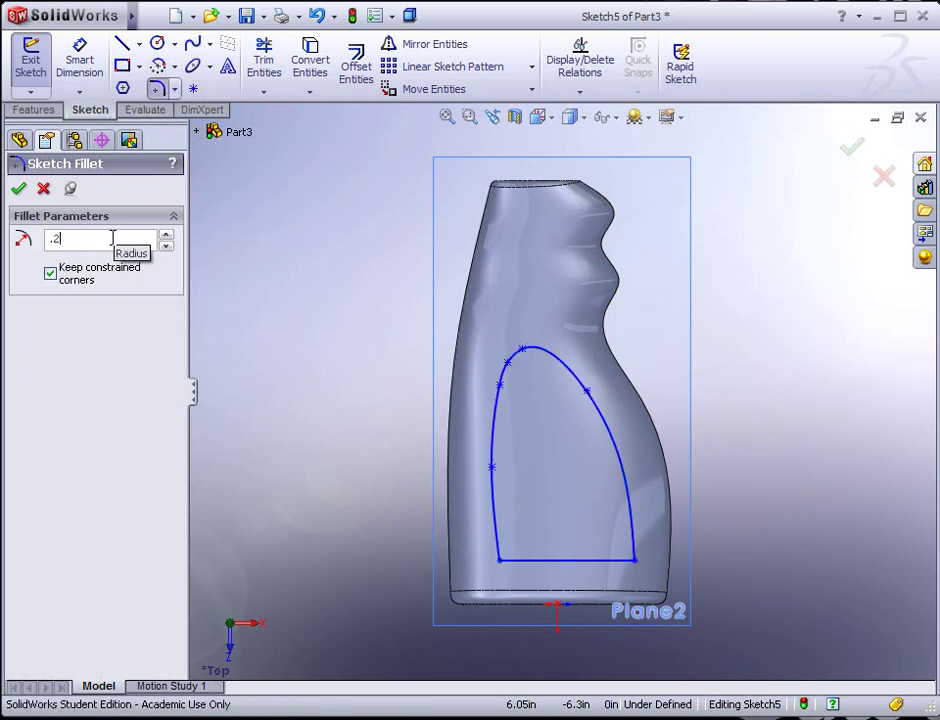
{"action": "type", "text": "5"}
{"action": "left_click", "coordinate": [499, 561]}
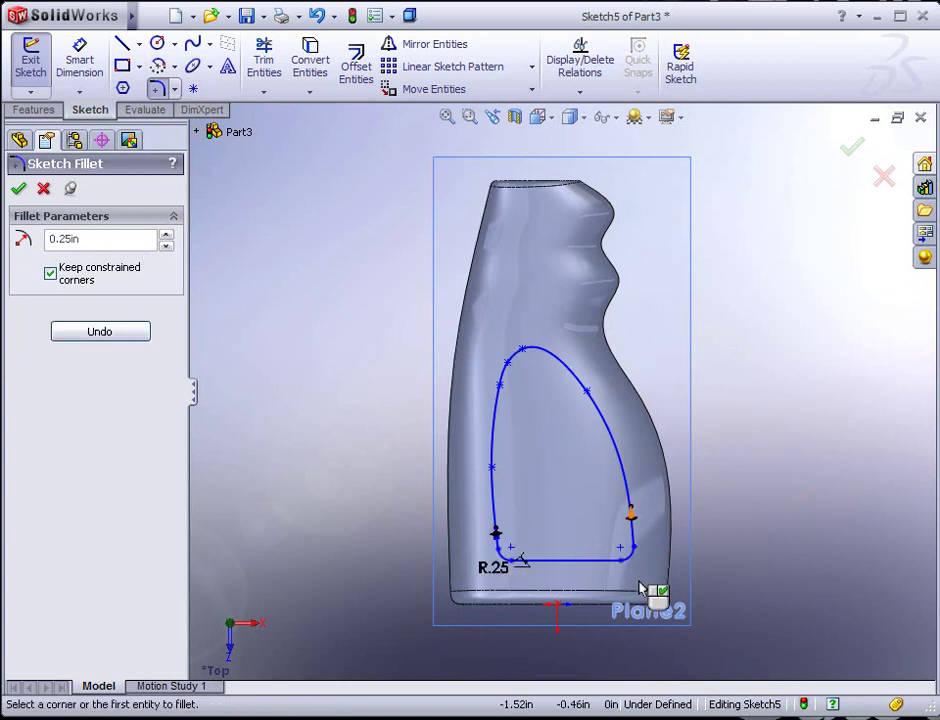
{"action": "right_click", "coordinate": [763, 568]}
{"action": "left_click", "coordinate": [800, 628]}
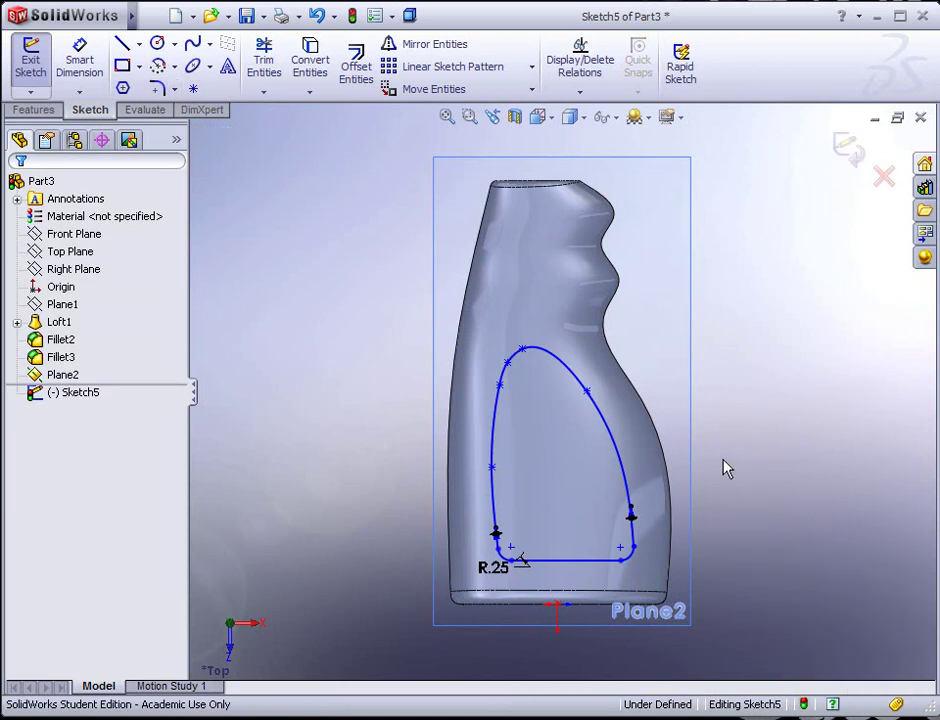
Start an extruded cut from the closed profile with the Offset From Surface end condition, using the grip's lofted face as reference
{"action": "mouse_move", "coordinate": [716, 482]}
{"action": "middle_mouse_down"}
{"action": "mouse_move", "coordinate": [699, 451]}
{"action": "mouse_move", "coordinate": [598, 361]}
{"action": "mouse_move", "coordinate": [623, 512]}
{"action": "mouse_move", "coordinate": [646, 462]}
{"action": "mouse_move", "coordinate": [504, 405]}
{"action": "middle_mouse_up"}
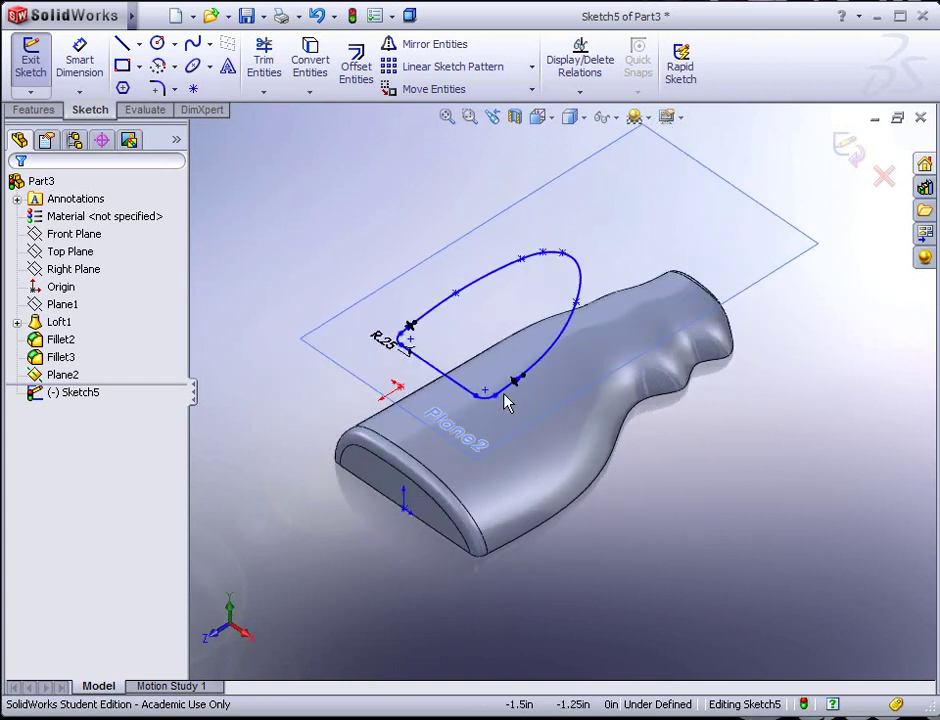
{"action": "left_click", "coordinate": [40, 111]}
{"action": "left_click", "coordinate": [227, 60]}
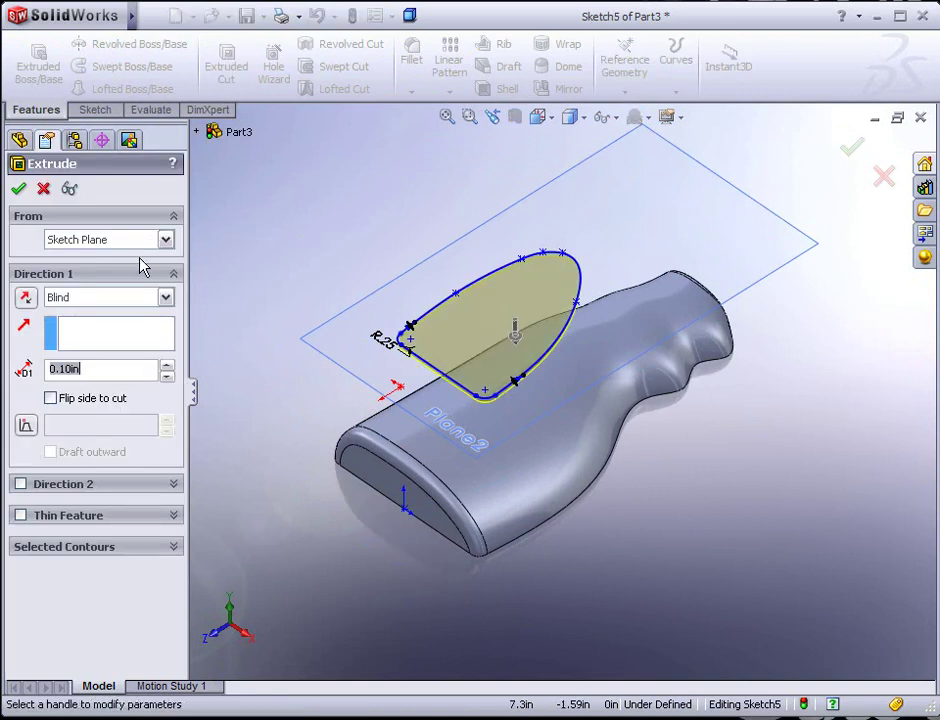
{"action": "left_click", "coordinate": [168, 300]}
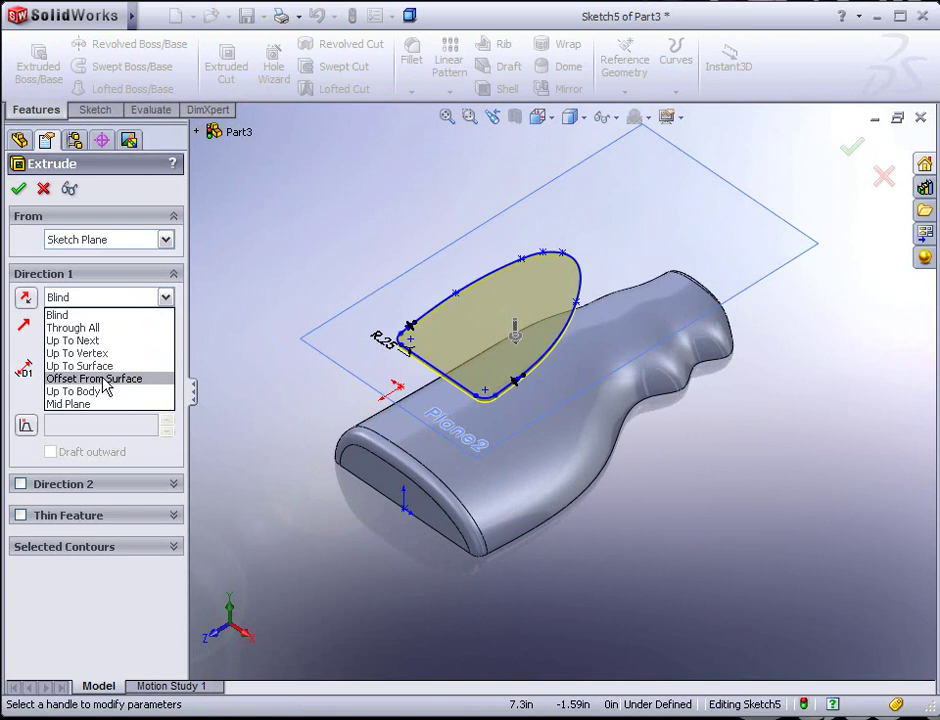
{"action": "left_click", "coordinate": [135, 388]}
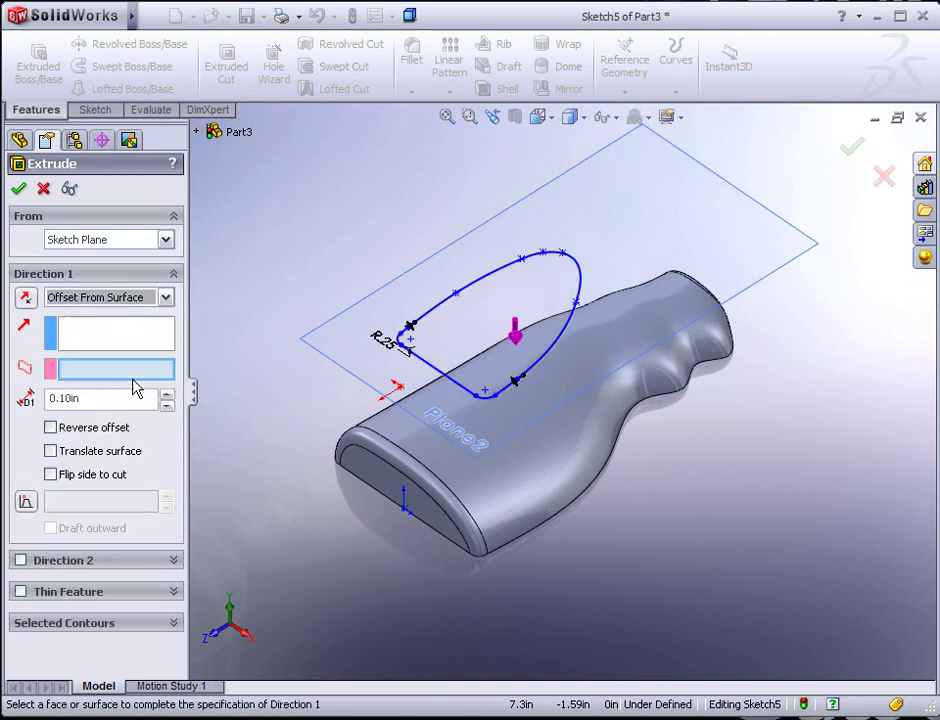
{"action": "left_click", "coordinate": [517, 462]}
{"action": "left_click", "coordinate": [518, 445]}
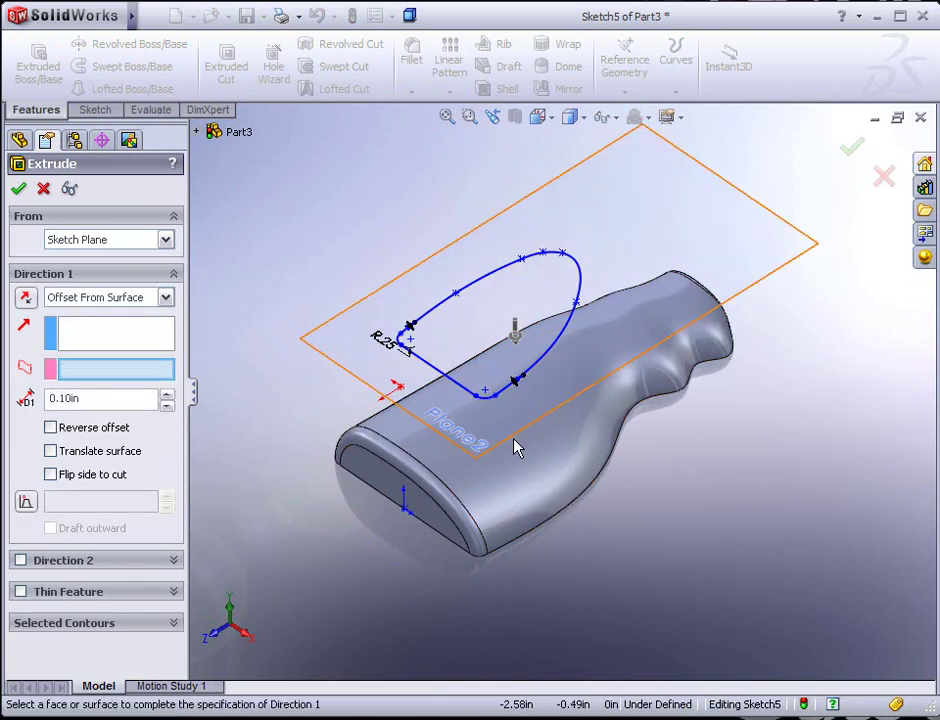
{"action": "left_click", "coordinate": [527, 482]}
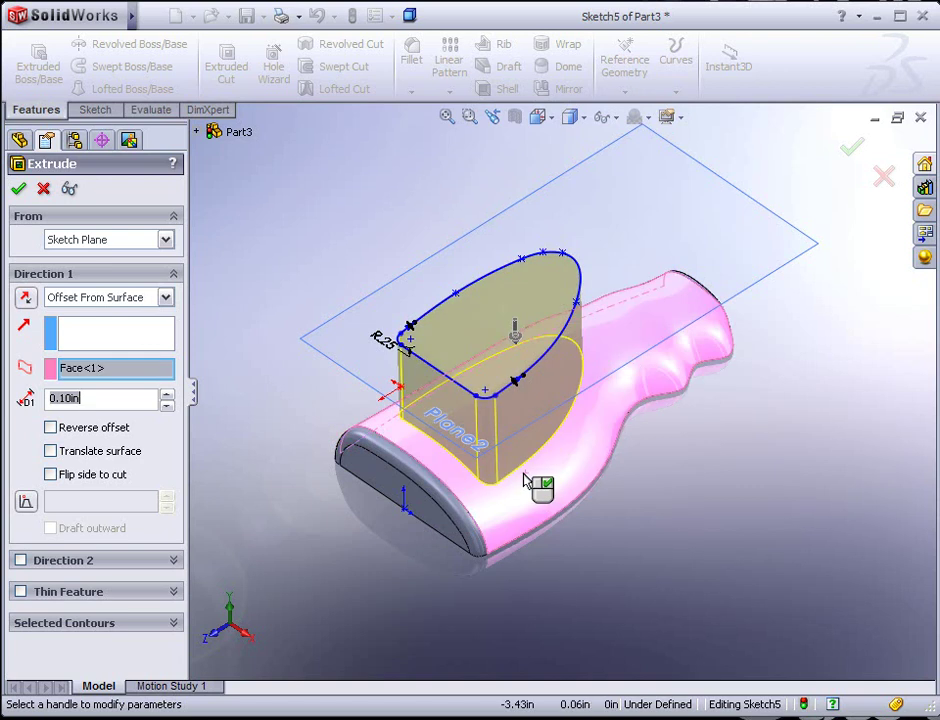
Reverse the cut's offset into the body, set the offset distance to 0.06 in, and finish the cut
{"action": "middle_click_drag", "start_coordinate": [529, 480], "coordinate": [537, 407]}
{"action": "scroll", "coordinate": [472, 388], "scroll_direction": "down", "scroll_amount": 6}
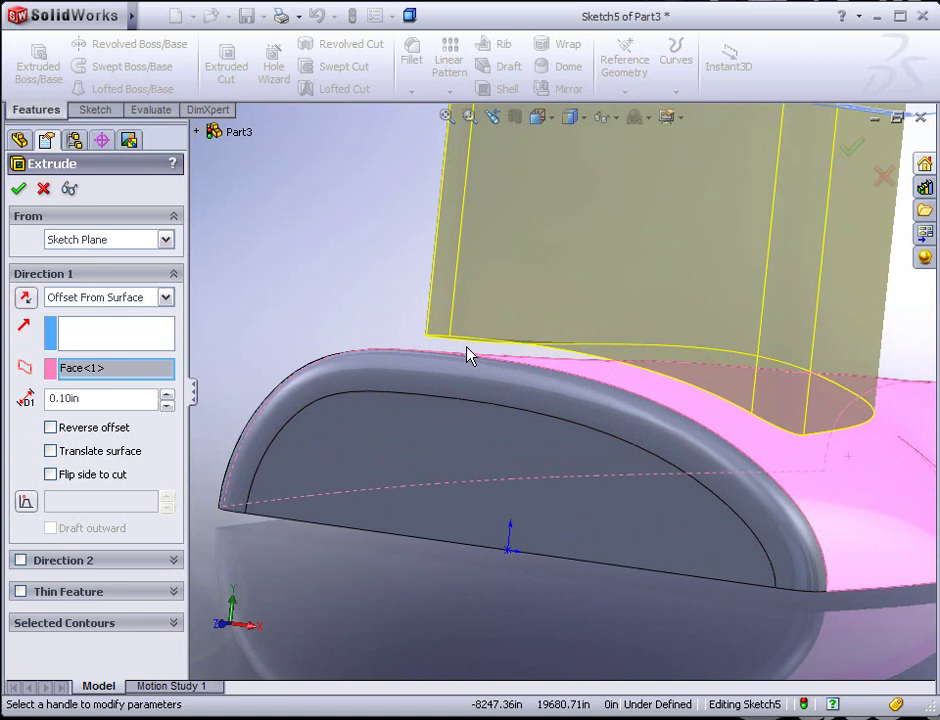
{"action": "left_click", "coordinate": [51, 428]}
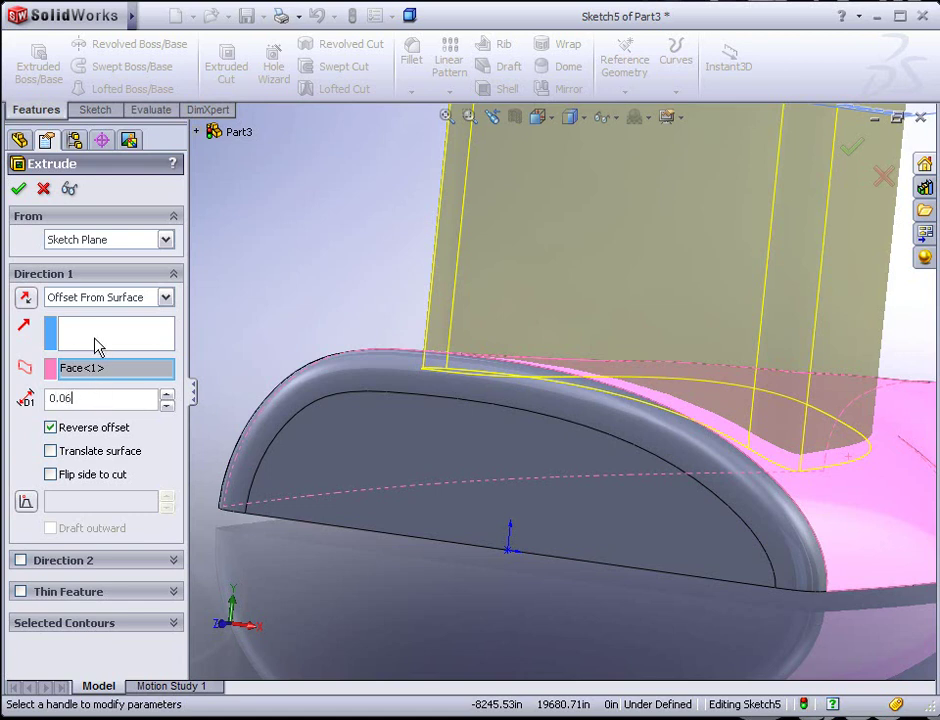
{"action": "left_click", "coordinate": [102, 299]}
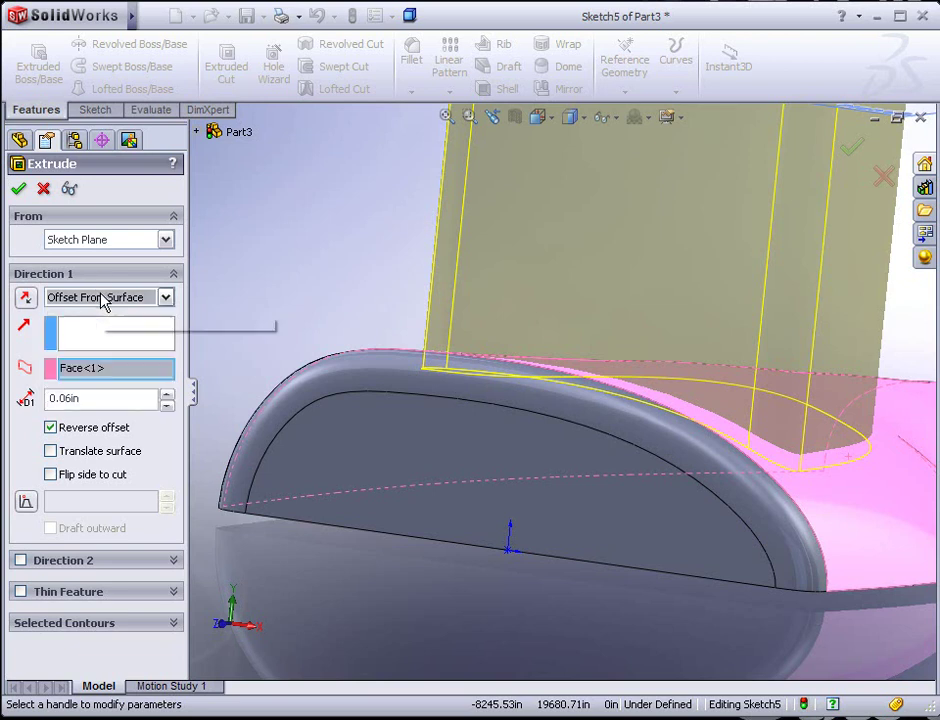
{"action": "left_click", "coordinate": [104, 300]}
{"action": "middle_click_drag", "start_coordinate": [663, 405], "coordinate": [552, 401]}
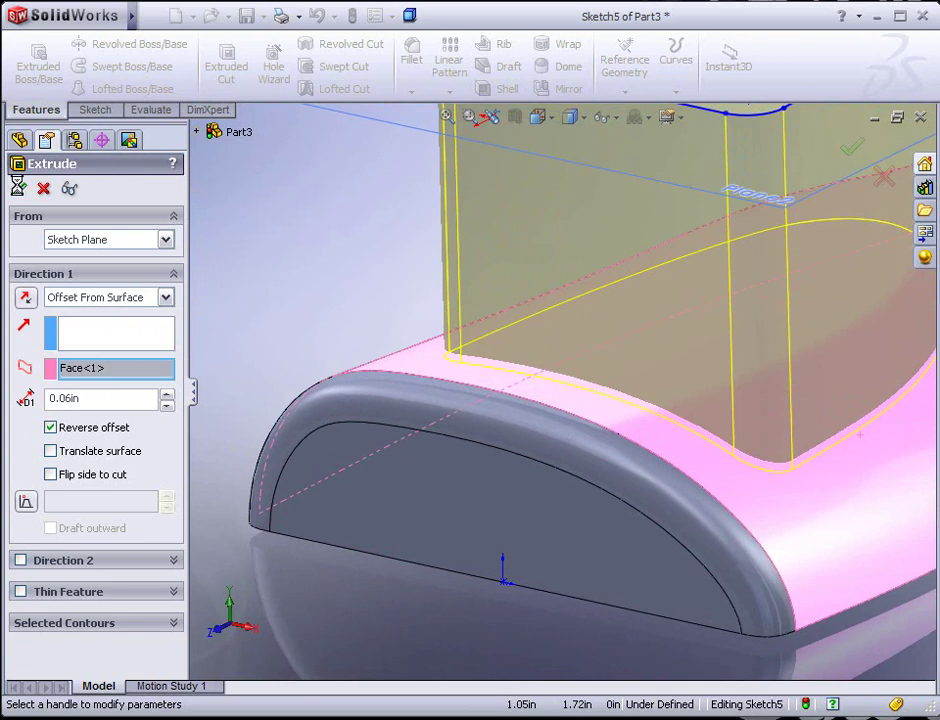
{"action": "left_click", "coordinate": [18, 188]}
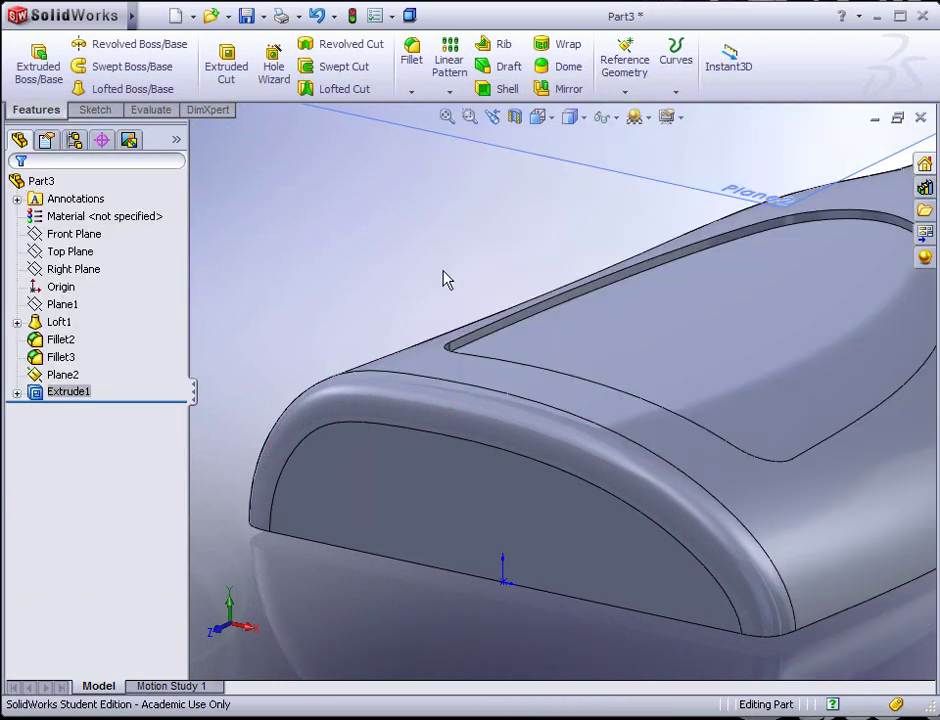
Add a 0.06 in constant-radius fillet along the bottom edge of the recess where its wall meets the floor
{"action": "scroll", "coordinate": [482, 325], "scroll_direction": "up", "scroll_amount": 5}
{"action": "middle_click_drag", "start_coordinate": [480, 321], "coordinate": [636, 404]}
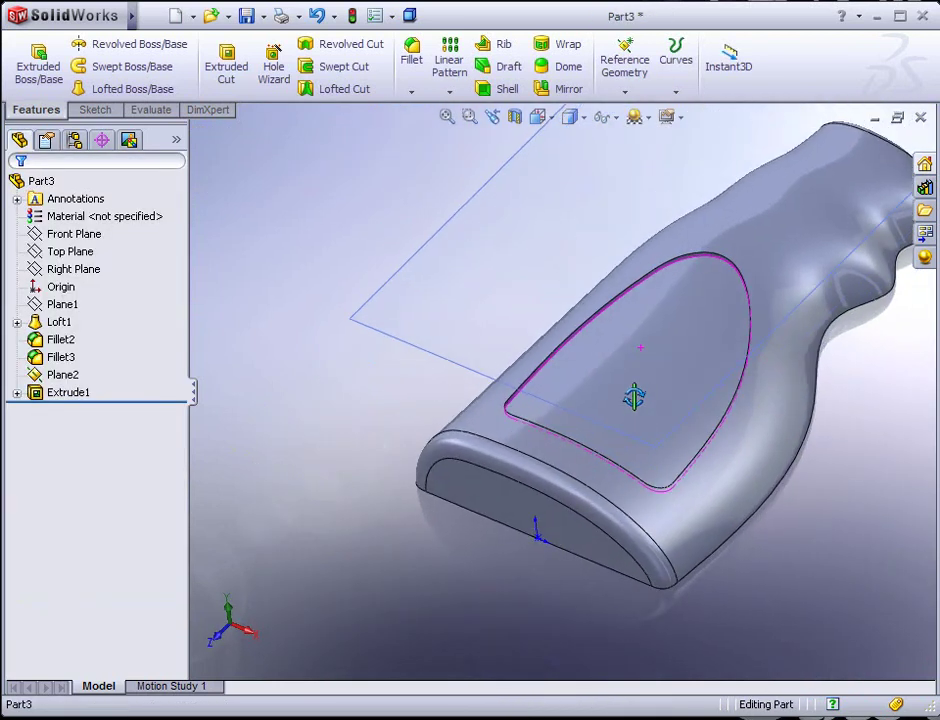
{"action": "scroll", "coordinate": [598, 365], "scroll_direction": "down", "scroll_amount": 3}
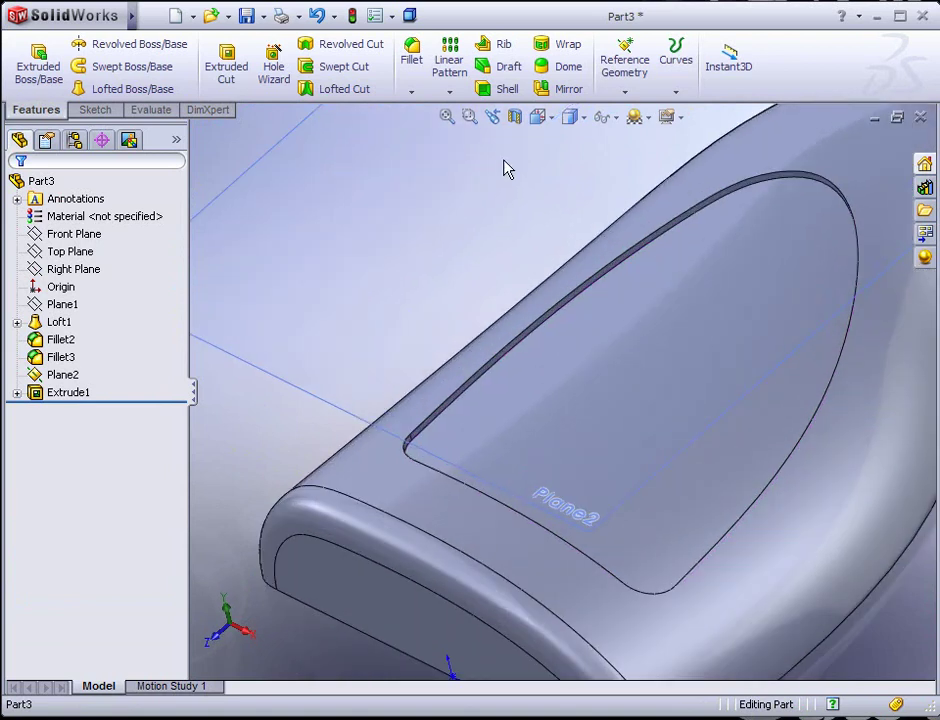
{"action": "left_click", "coordinate": [411, 52]}
{"action": "left_click", "coordinate": [160, 378]}
{"action": "left_click", "coordinate": [129, 381]}
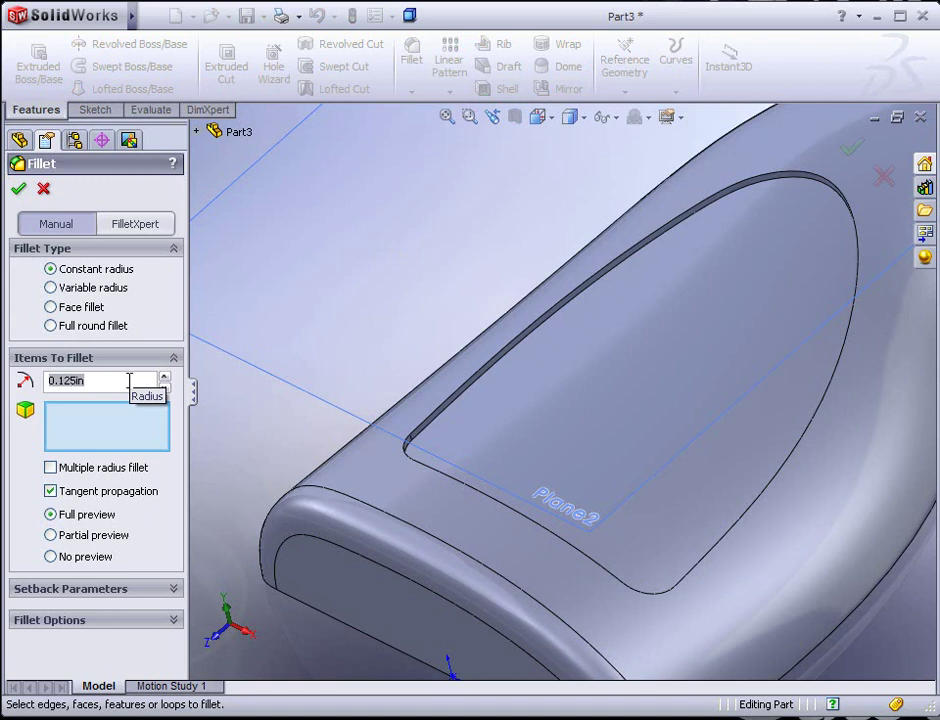
{"action": "key", "text": "ctrl+a"}
{"action": "type", "text": ".0"}
{"action": "left_click", "coordinate": [446, 410]}
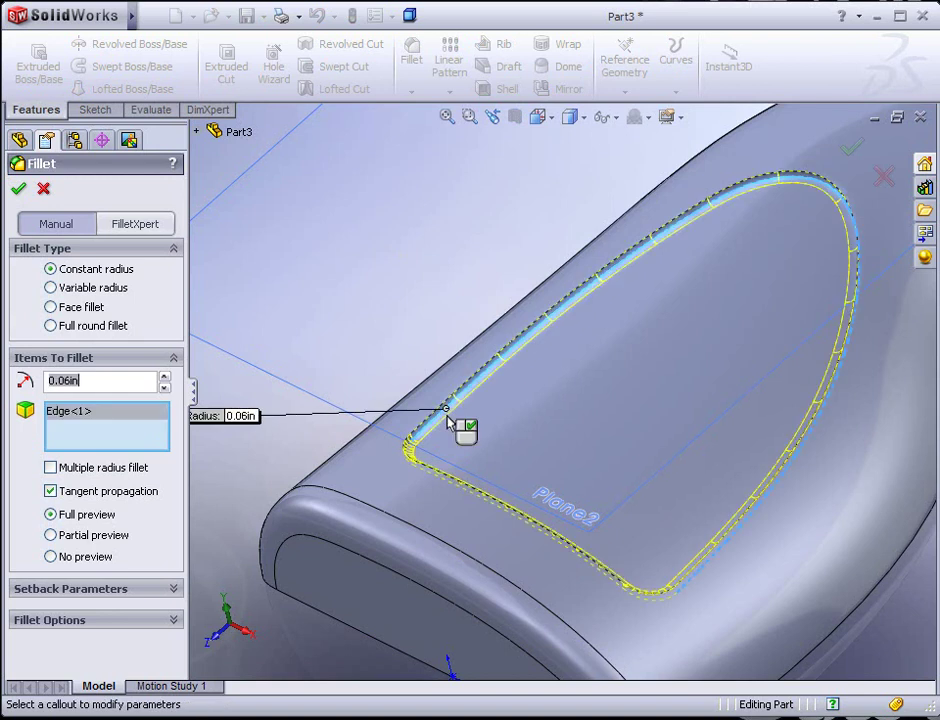
{"action": "left_click", "coordinate": [18, 188]}
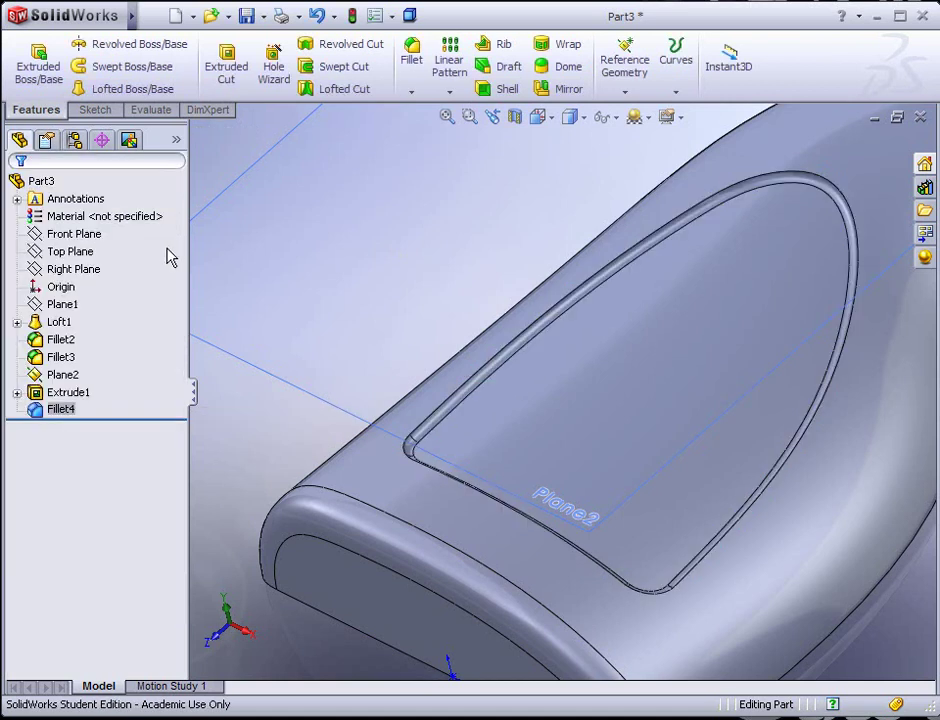
Add a 0.06 in constant-radius fillet to the outer rim edge of the recess
{"action": "left_click", "coordinate": [411, 52]}
{"action": "left_click", "coordinate": [439, 407]}
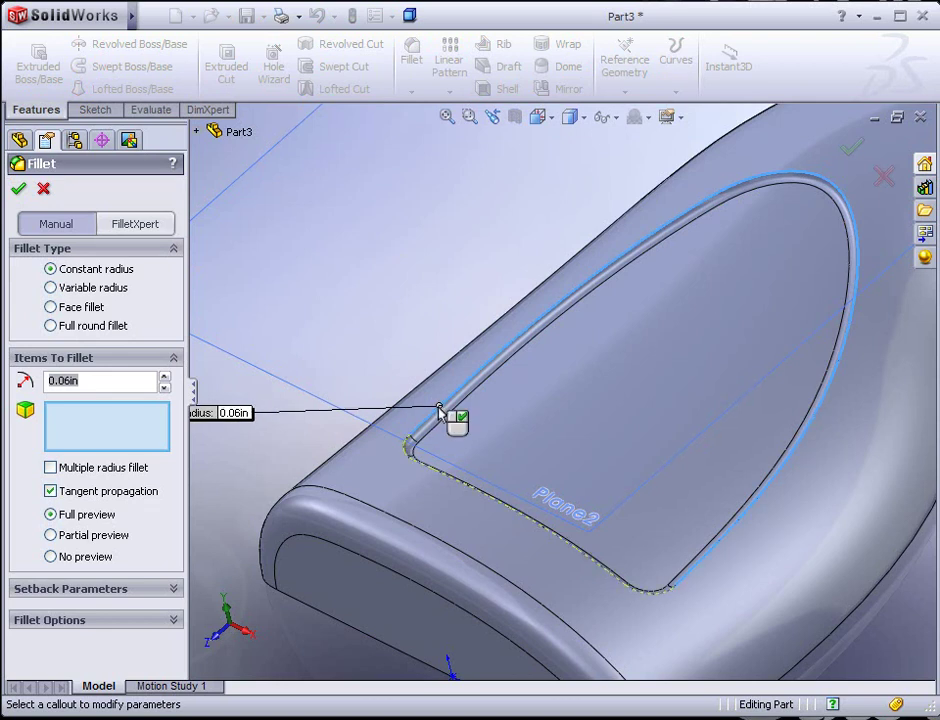
{"action": "right_click", "coordinate": [437, 320]}
{"action": "mouse_move", "coordinate": [434, 317]}
{"action": "middle_mouse_down"}
{"action": "mouse_move", "coordinate": [392, 409]}
{"action": "mouse_move", "coordinate": [376, 323]}
{"action": "mouse_move", "coordinate": [457, 352]}
{"action": "mouse_move", "coordinate": [432, 308]}
{"action": "mouse_move", "coordinate": [441, 315]}
{"action": "middle_mouse_up"}
{"action": "scroll", "coordinate": [510, 358], "scroll_direction": "up", "scroll_amount": 3}
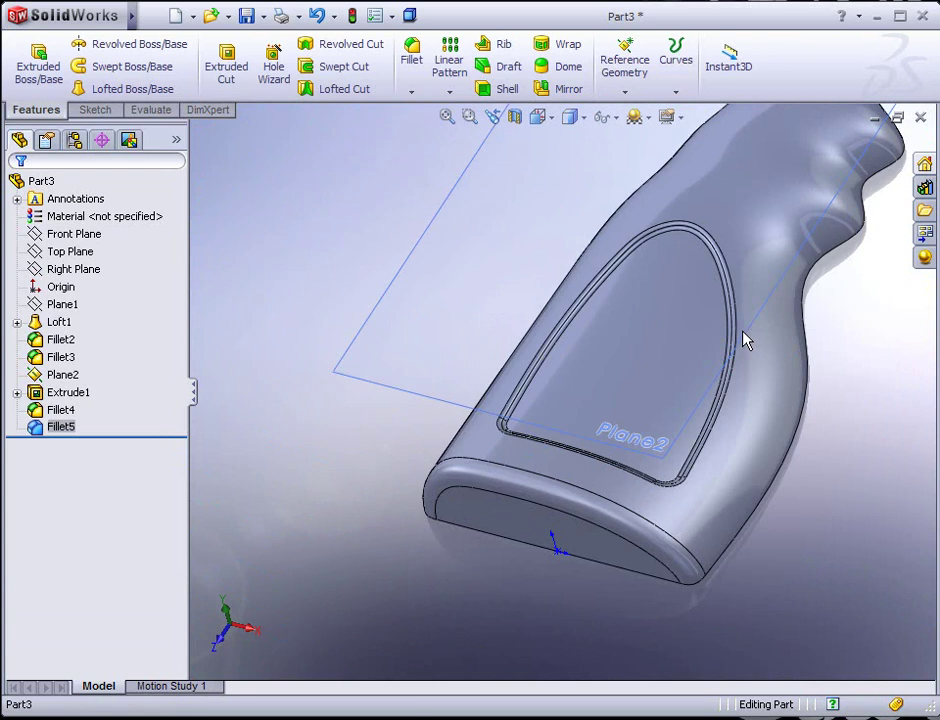
{"action": "scroll", "coordinate": [745, 340], "scroll_direction": "down", "scroll_amount": 2}
{"action": "scroll", "coordinate": [587, 350], "scroll_direction": "down", "scroll_amount": 3}
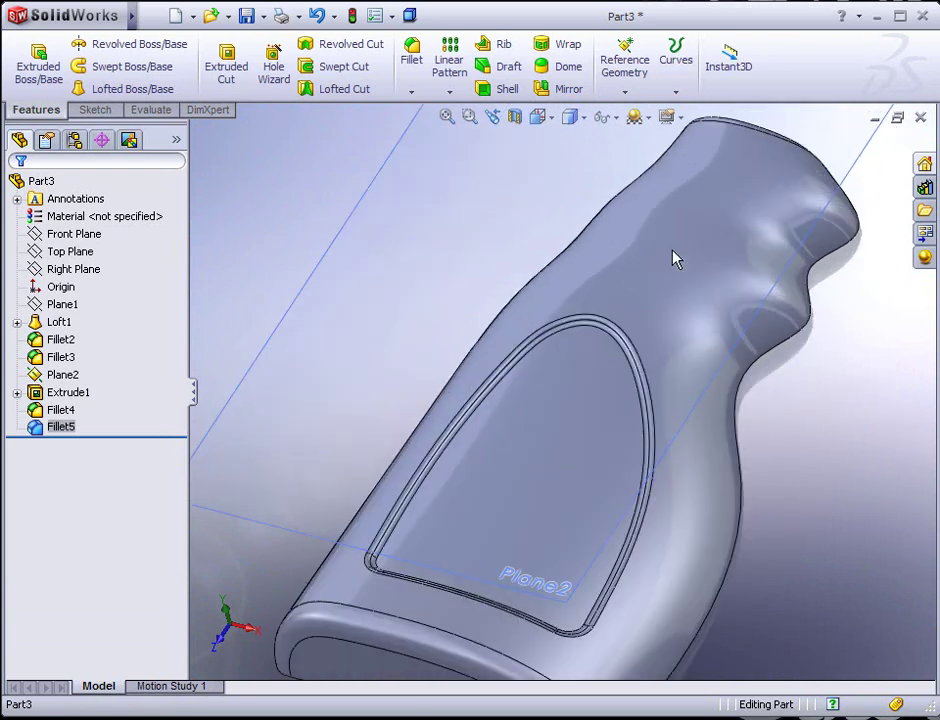
Hide the reference plane Plane2 that was used for the recess
{"action": "middle_click_drag", "start_coordinate": [623, 345], "coordinate": [625, 378]}
{"action": "scroll", "coordinate": [510, 331], "scroll_direction": "up", "scroll_amount": 3}
{"action": "middle_click_drag", "start_coordinate": [510, 331], "coordinate": [615, 262]}
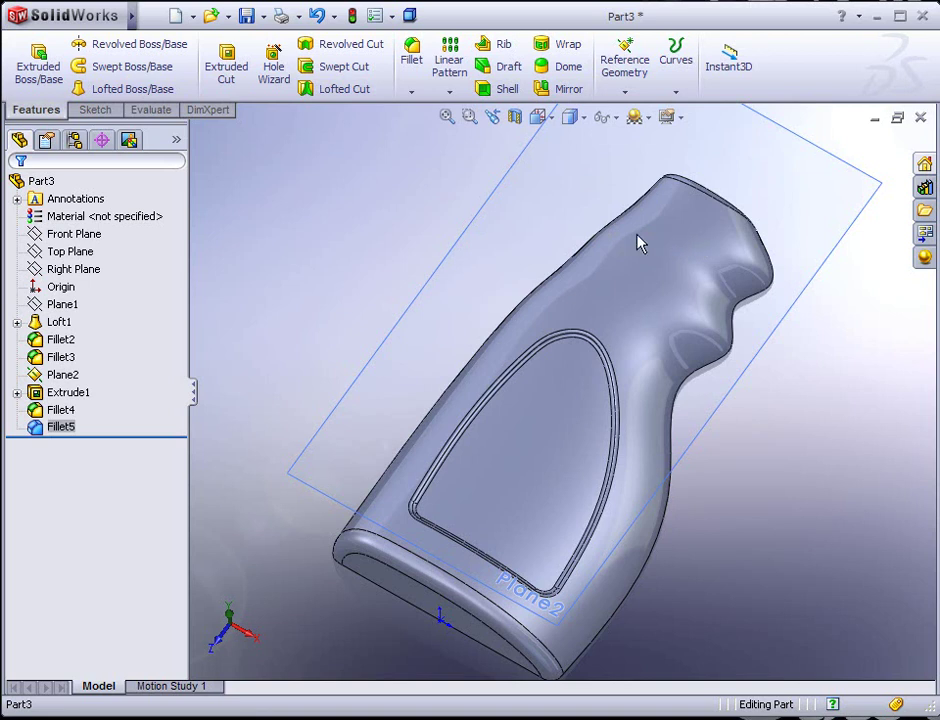
{"action": "middle_click_drag", "start_coordinate": [528, 326], "coordinate": [590, 310]}
{"action": "right_click", "coordinate": [855, 255]}
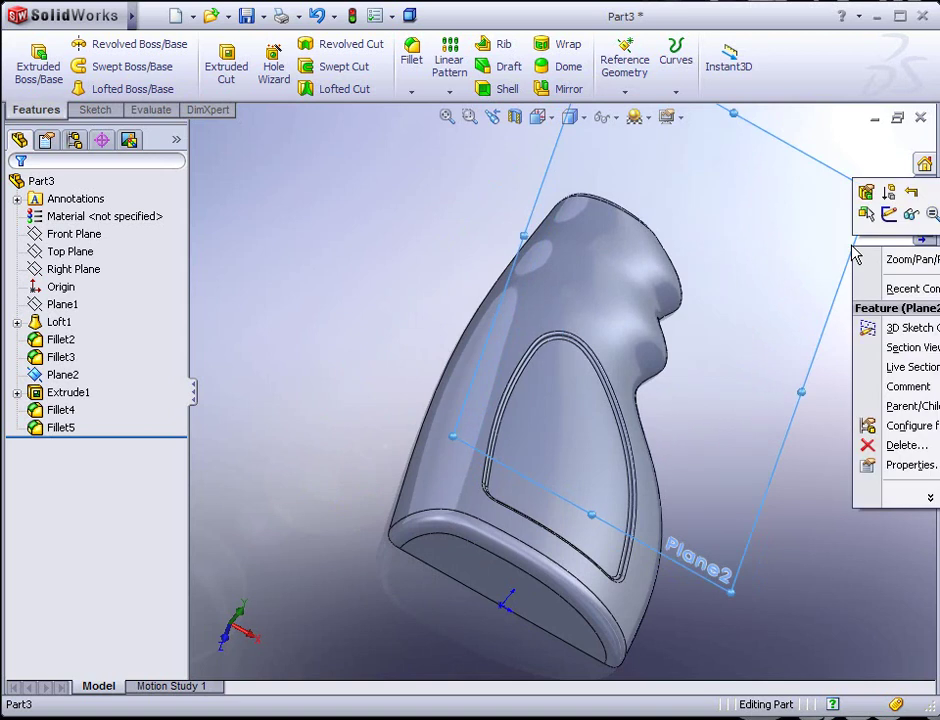
{"action": "left_click", "coordinate": [909, 219]}
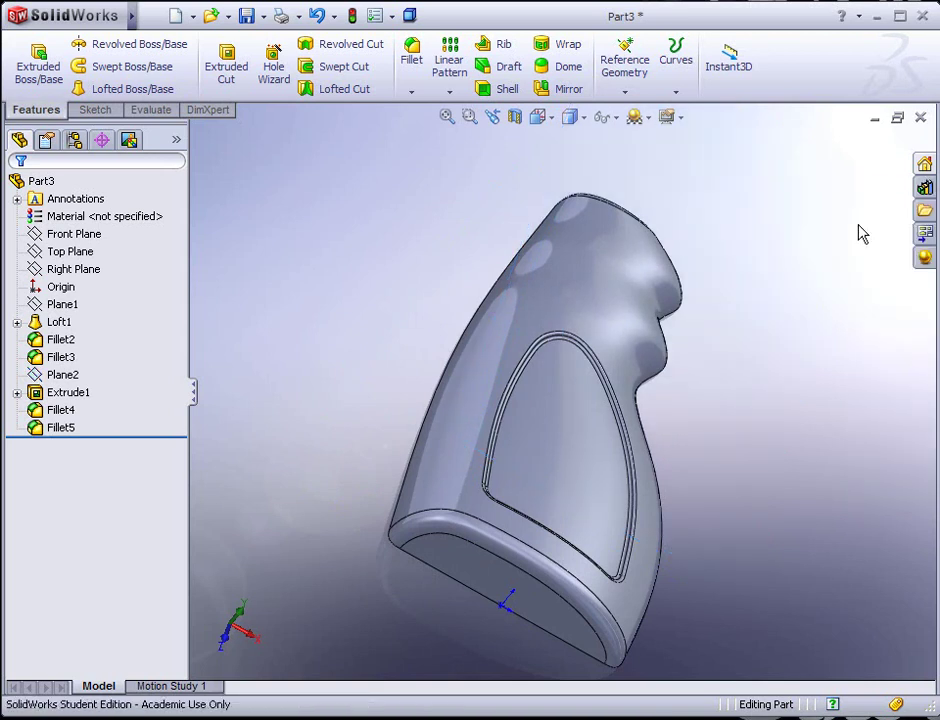
Start a new sketch on the large flat back face of the grip
{"action": "middle_click_drag", "start_coordinate": [507, 267], "coordinate": [676, 269]}
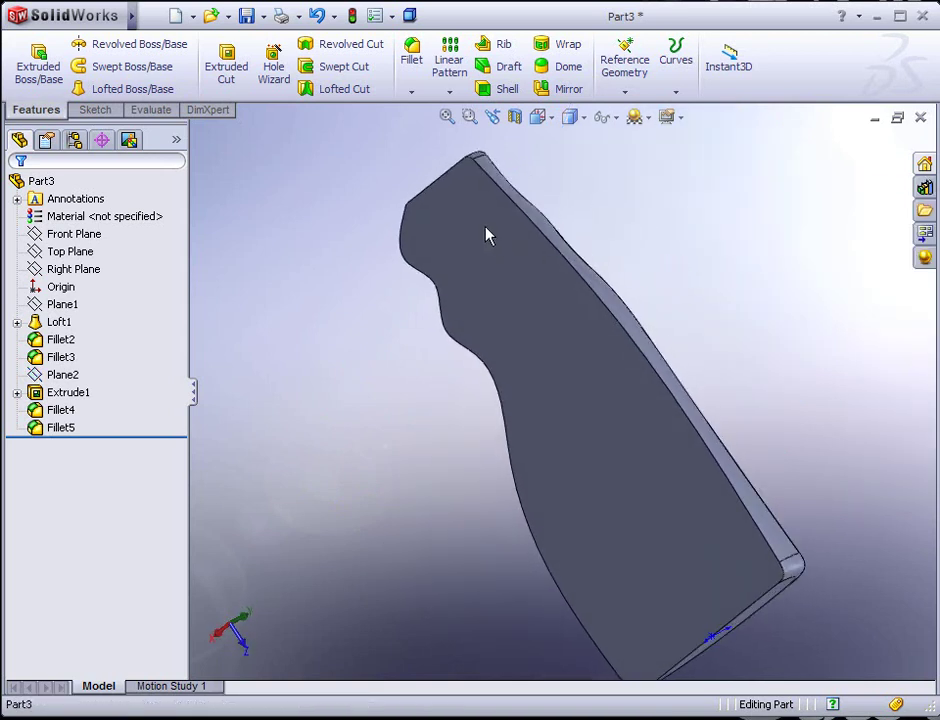
{"action": "left_click", "coordinate": [515, 333]}
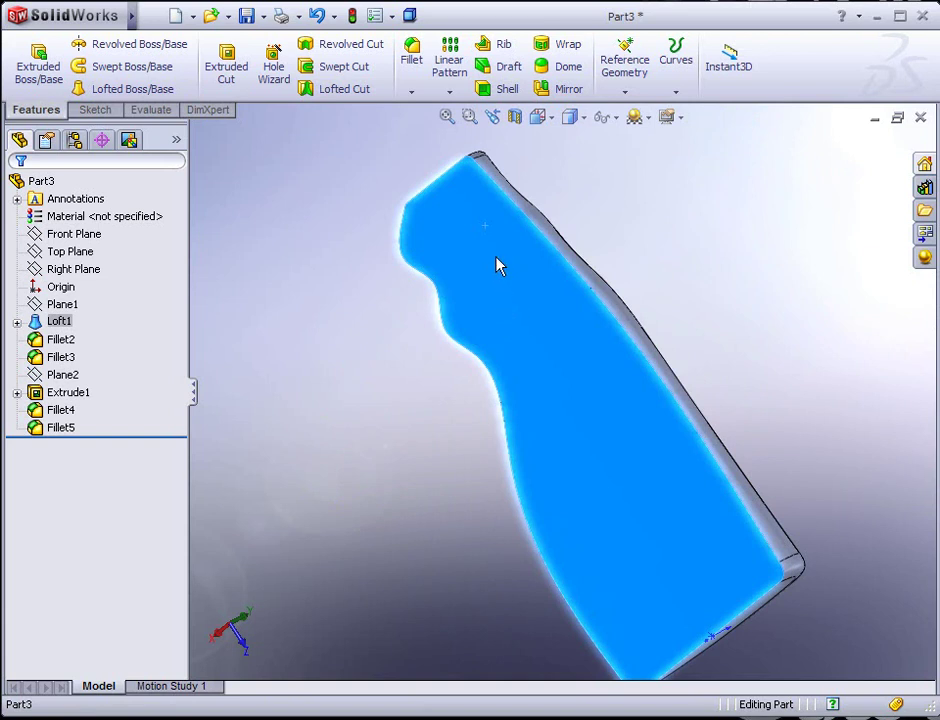
{"action": "left_click", "coordinate": [92, 109]}
{"action": "left_click", "coordinate": [30, 55]}
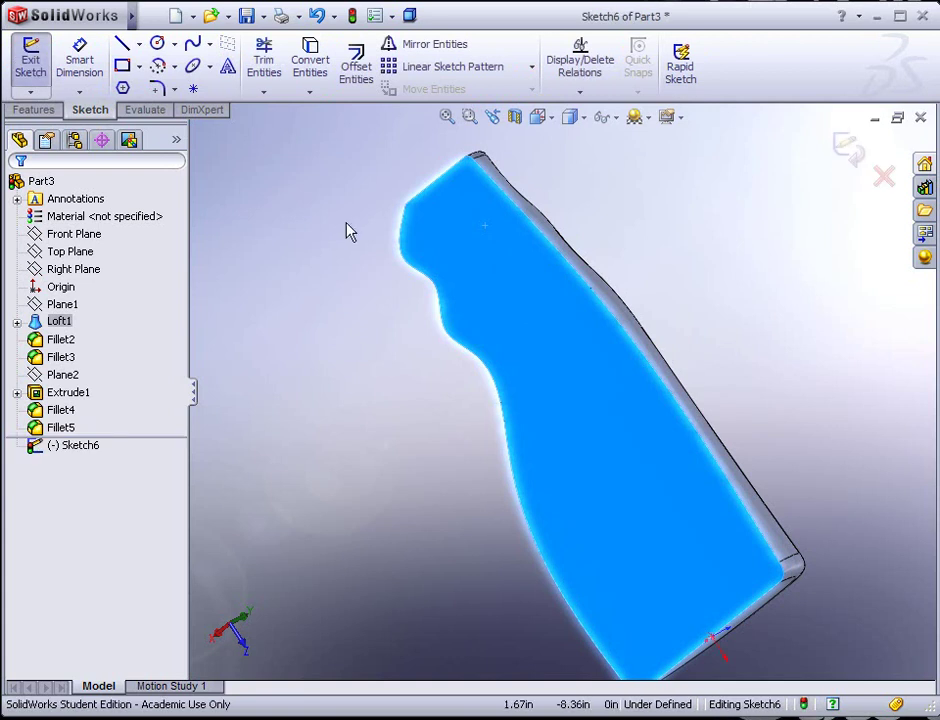
{"action": "left_click", "coordinate": [550, 118]}
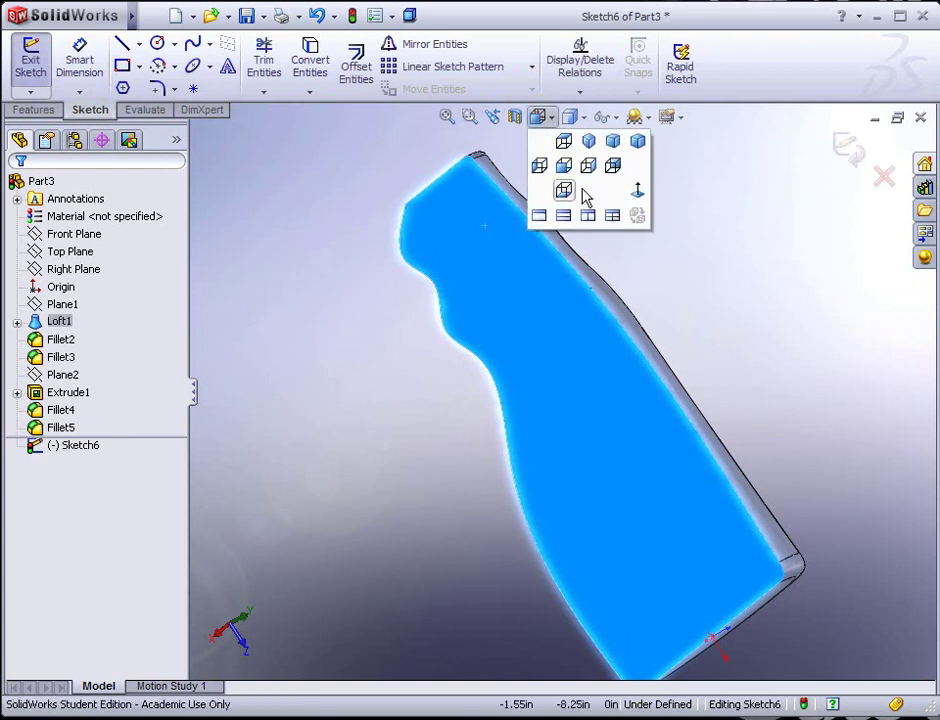
{"action": "left_click", "coordinate": [638, 194]}
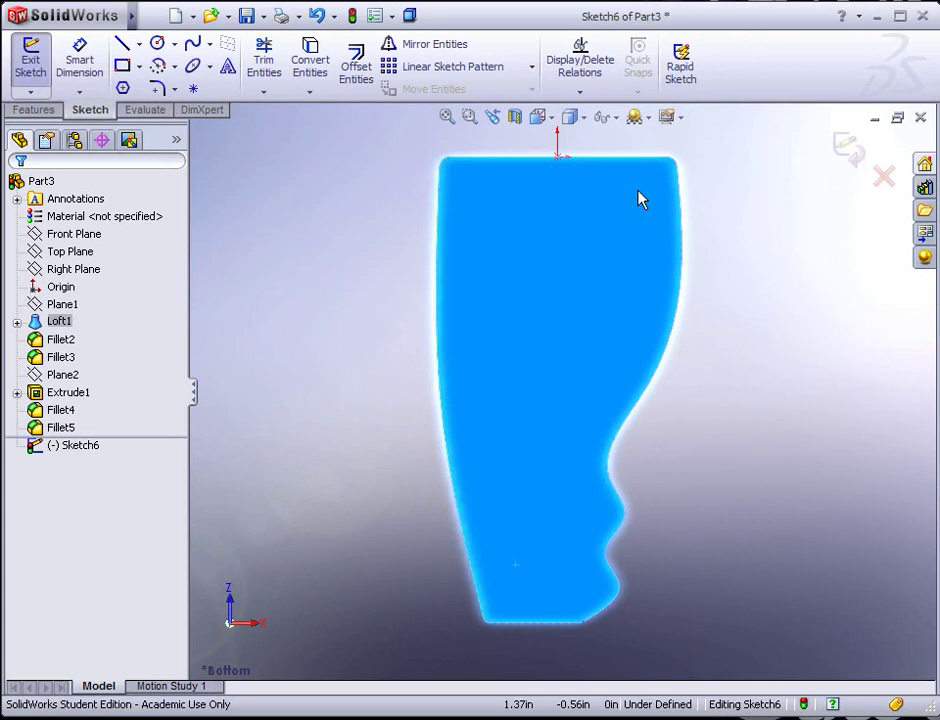
{"action": "key", "text": "Left"}
{"action": "key", "text": "Left"}
{"action": "key", "text": "Left"}
{"action": "key", "text": "Left"}
{"action": "key", "text": "Left"}
{"action": "key", "text": "Left"}
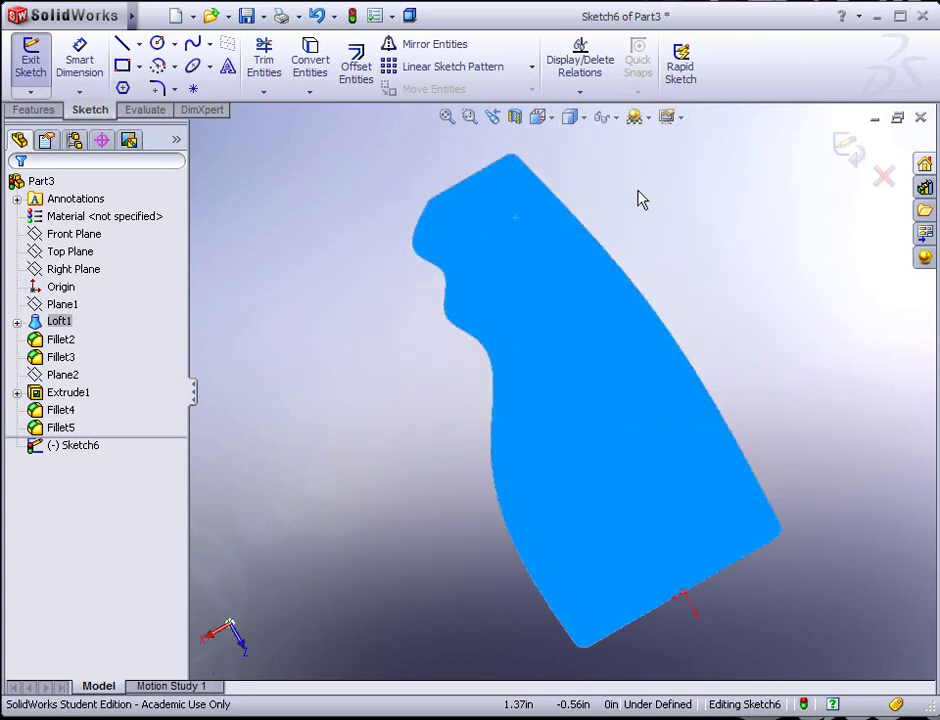
{"action": "key", "text": "alt+Right"}
{"action": "key", "text": "alt+Right"}
{"action": "left_click", "coordinate": [726, 222]}
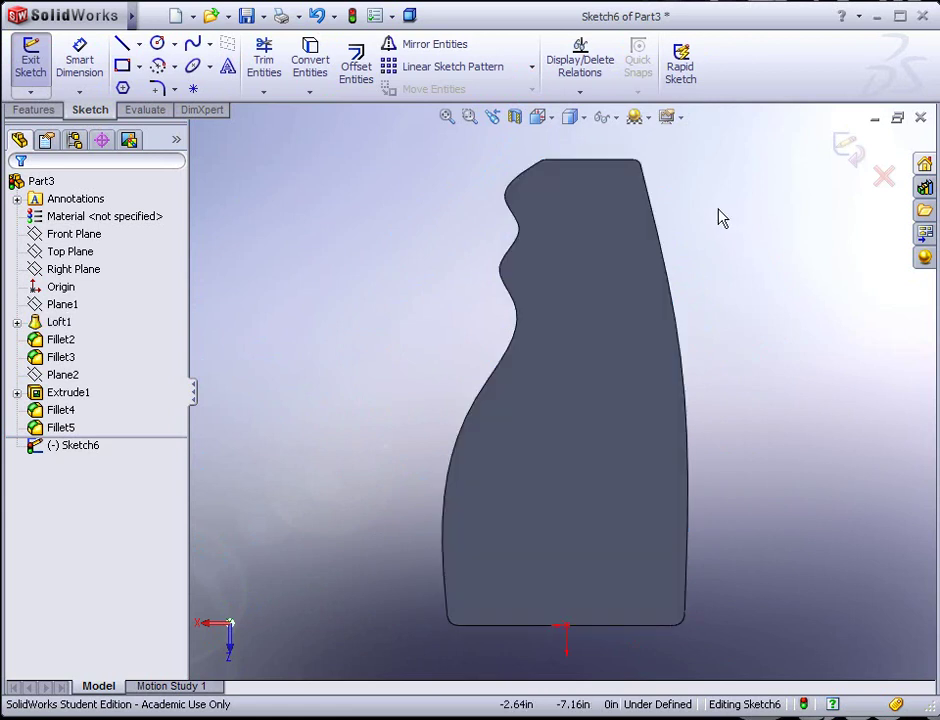
Sketch a slanted line near the grip's narrow end, from just outside the smooth long edge into the flat face, and exit the sketch
{"action": "scroll", "coordinate": [706, 350], "scroll_direction": "down", "scroll_amount": 3}
{"action": "scroll", "coordinate": [706, 340], "scroll_direction": "down", "scroll_amount": 1}
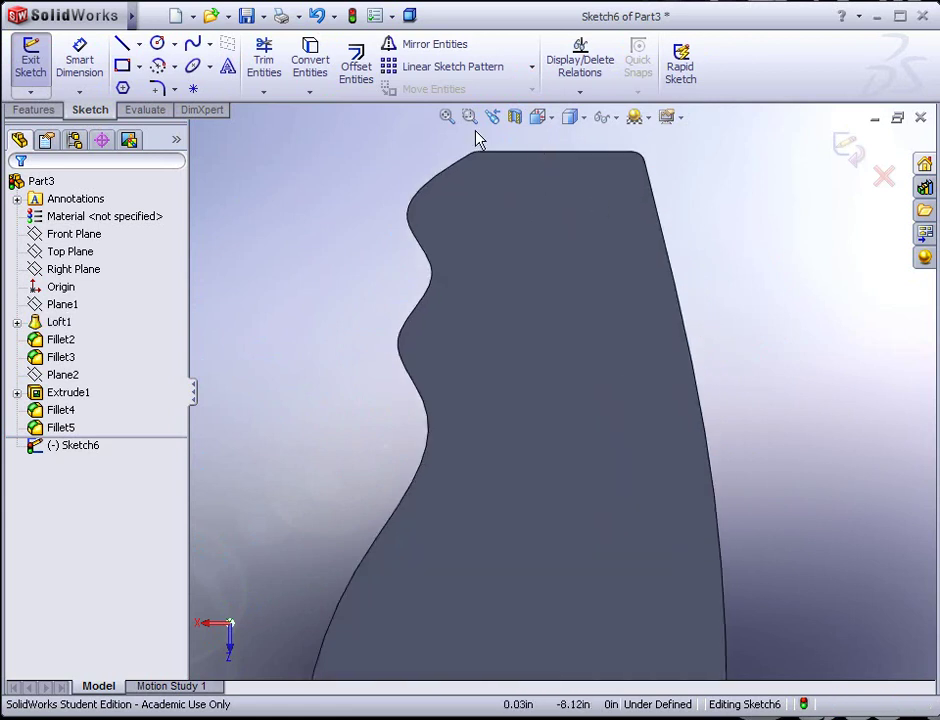
{"action": "left_click", "coordinate": [122, 46]}
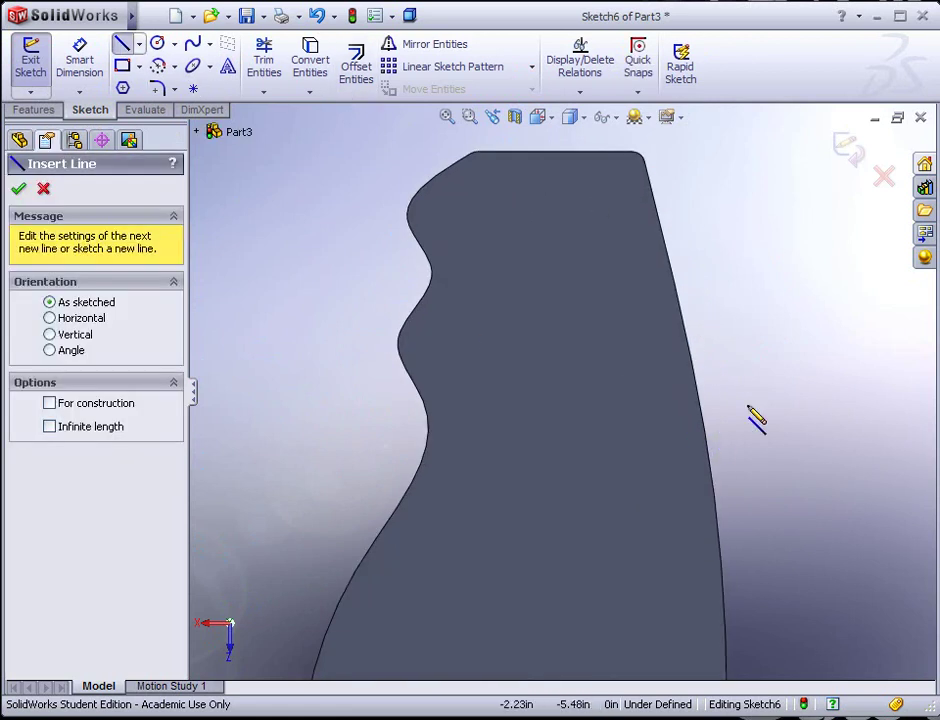
{"action": "left_click", "coordinate": [699, 331]}
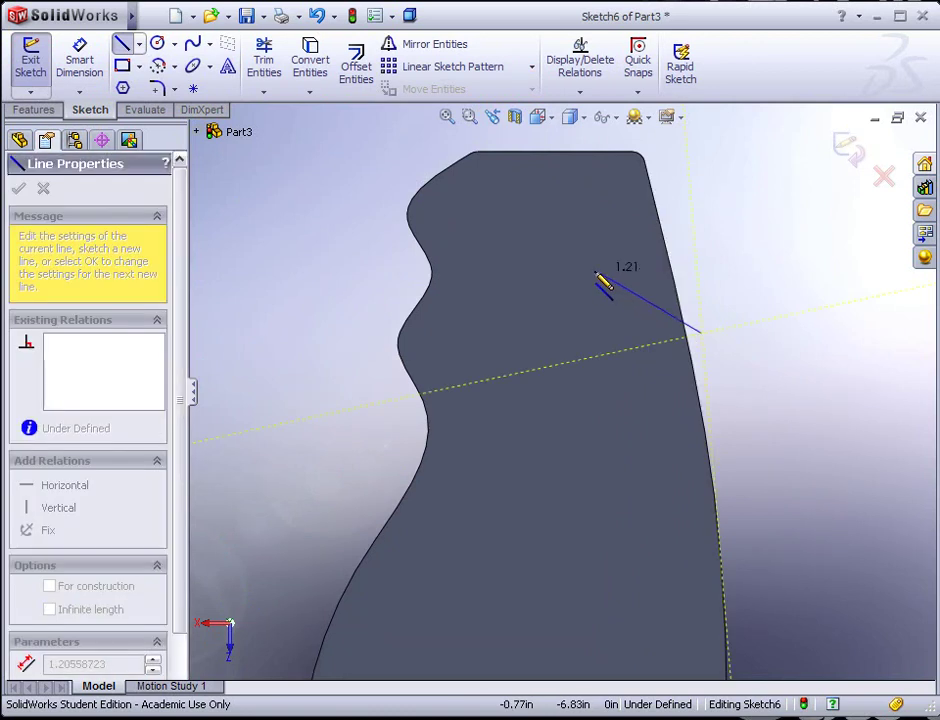
{"action": "left_click", "coordinate": [564, 263]}
{"action": "key", "text": "Escape"}
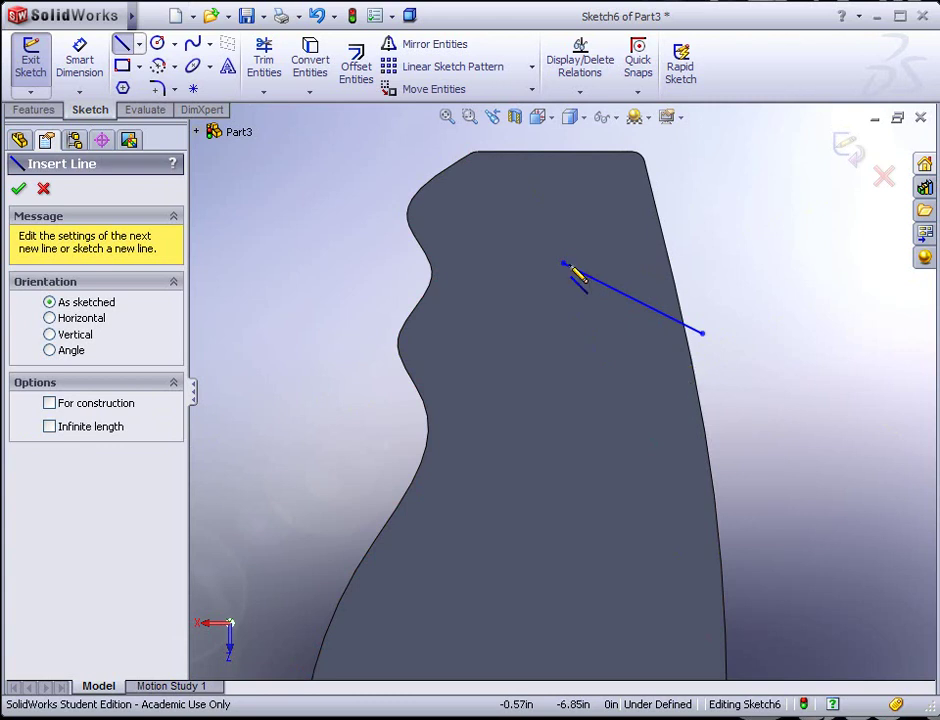
{"action": "left_click", "coordinate": [352, 18]}
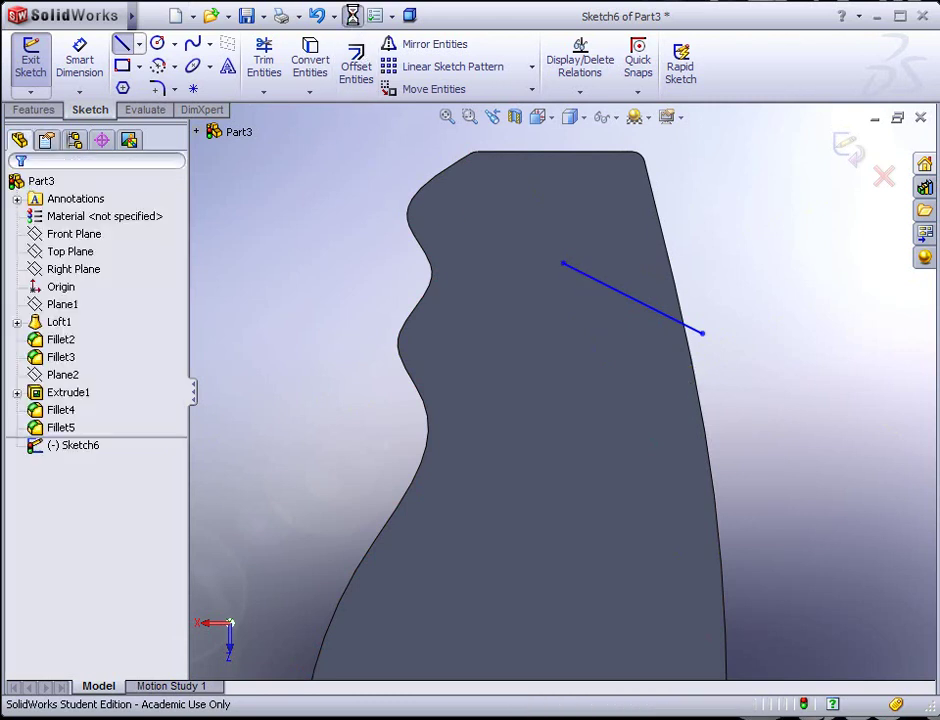
Start a Projected Curve feature and set its projection type to Sketch onto Face(s)
{"action": "mouse_move", "coordinate": [657, 313]}
{"action": "middle_mouse_down"}
{"action": "mouse_move", "coordinate": [428, 278]}
{"action": "mouse_move", "coordinate": [715, 355]}
{"action": "mouse_move", "coordinate": [765, 311]}
{"action": "middle_mouse_up"}
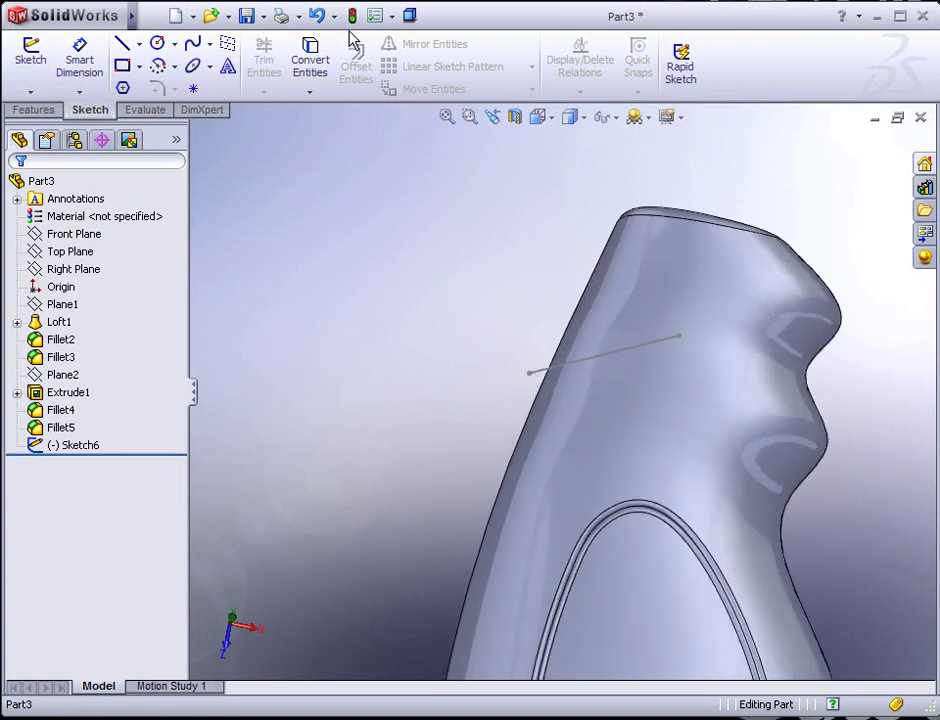
{"action": "mouse_move", "coordinate": [130, 16]}
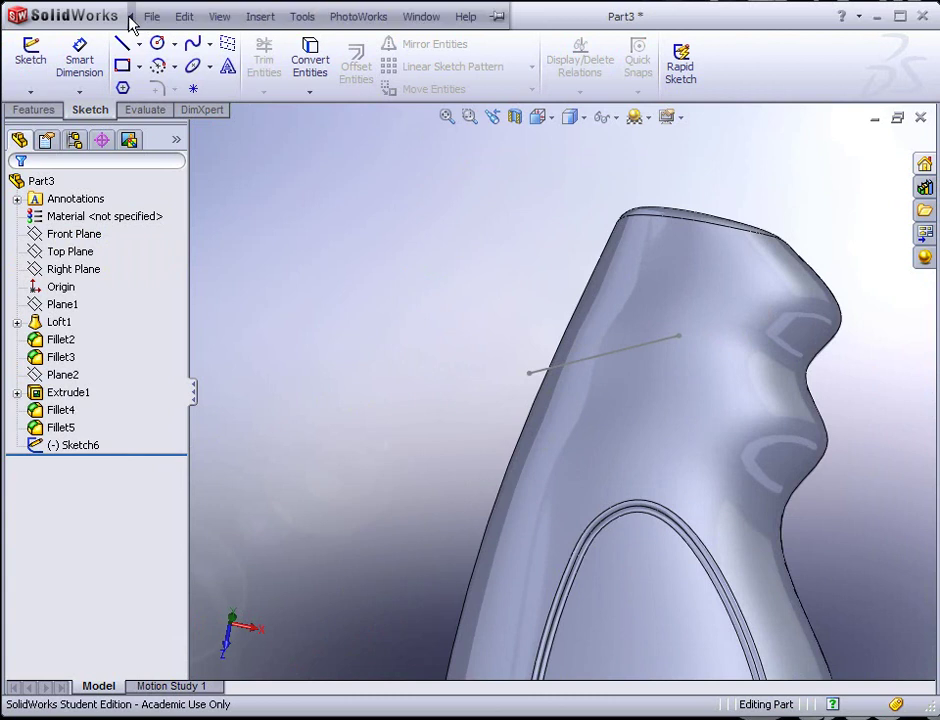
{"action": "left_click", "coordinate": [258, 17]}
{"action": "left_click", "coordinate": [298, 18]}
{"action": "mouse_move", "coordinate": [248, 22]}
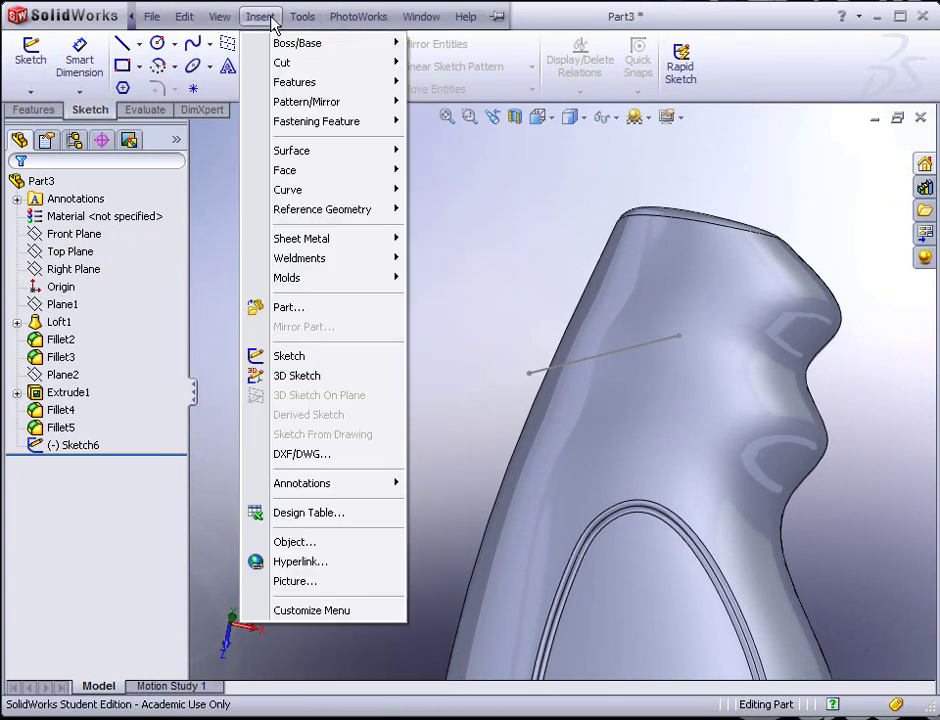
{"action": "mouse_move", "coordinate": [329, 195]}
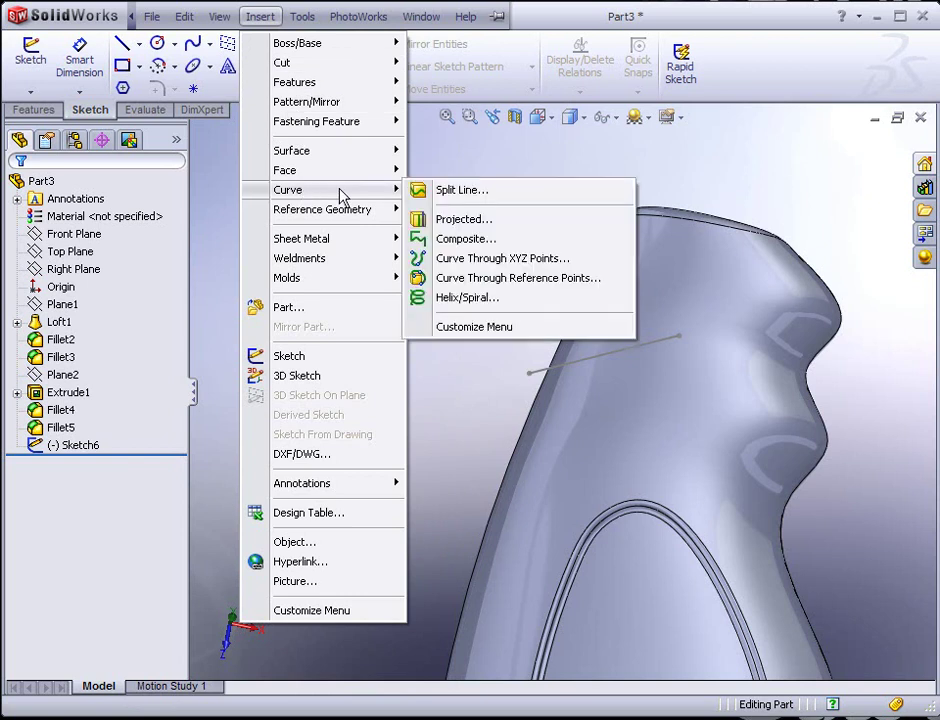
{"action": "left_click", "coordinate": [445, 224]}
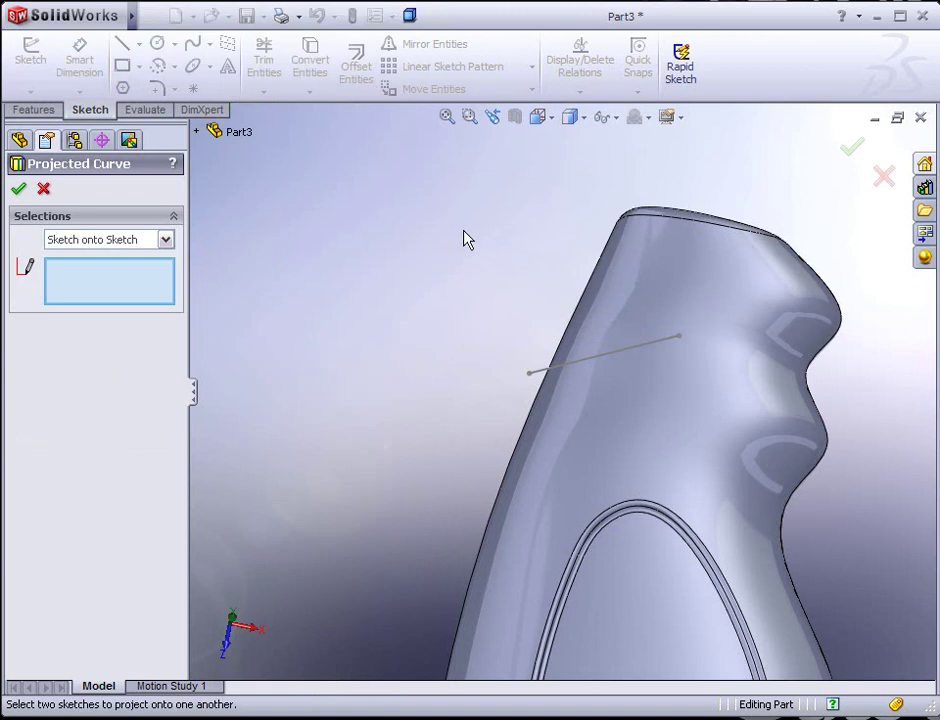
{"action": "left_click", "coordinate": [166, 241]}
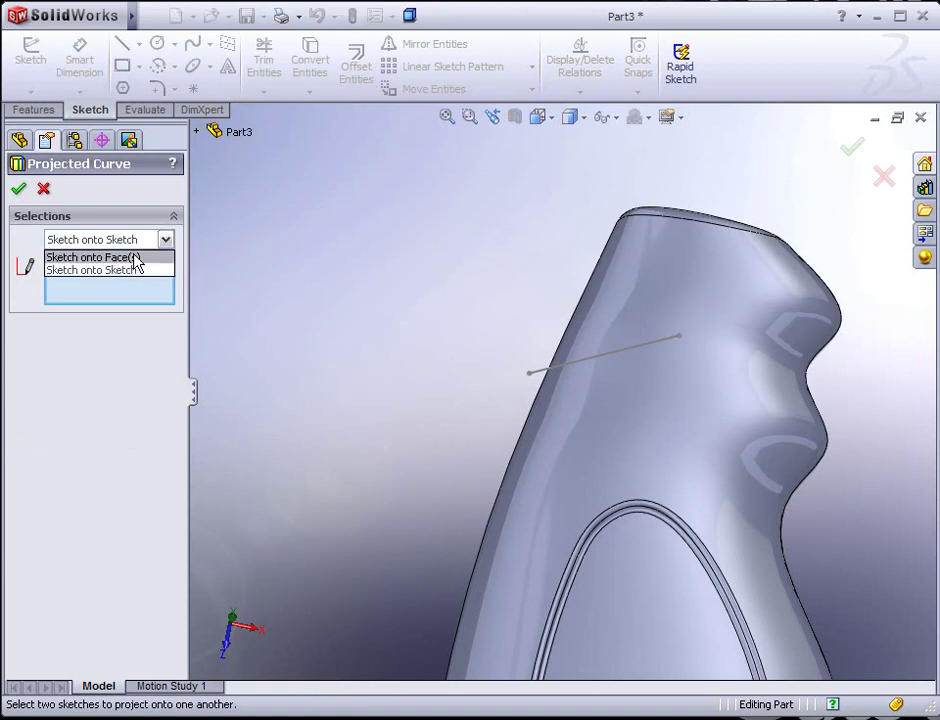
{"action": "left_click", "coordinate": [121, 258]}
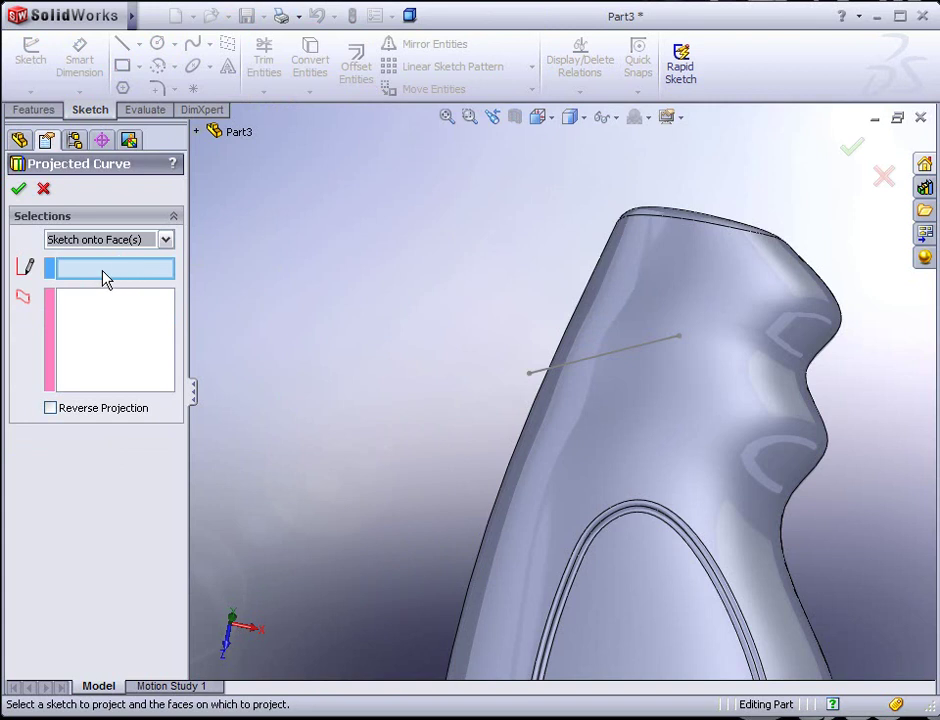
Project the slanted line sketch onto the grip's lofted face with the projection direction reversed, and finish the curve
{"action": "left_click", "coordinate": [540, 372]}
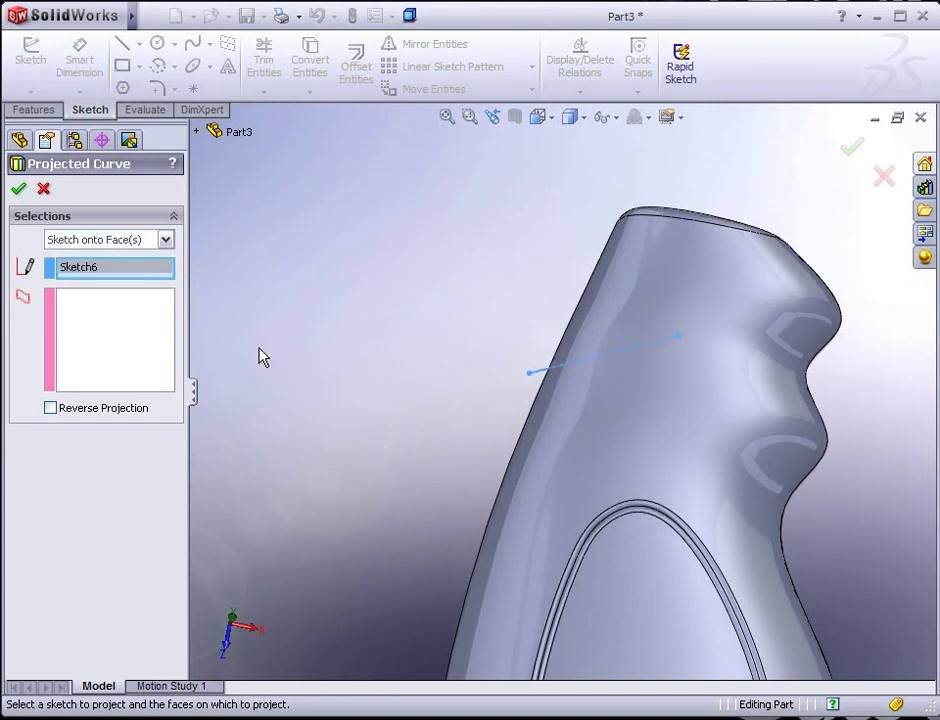
{"action": "left_click", "coordinate": [125, 332]}
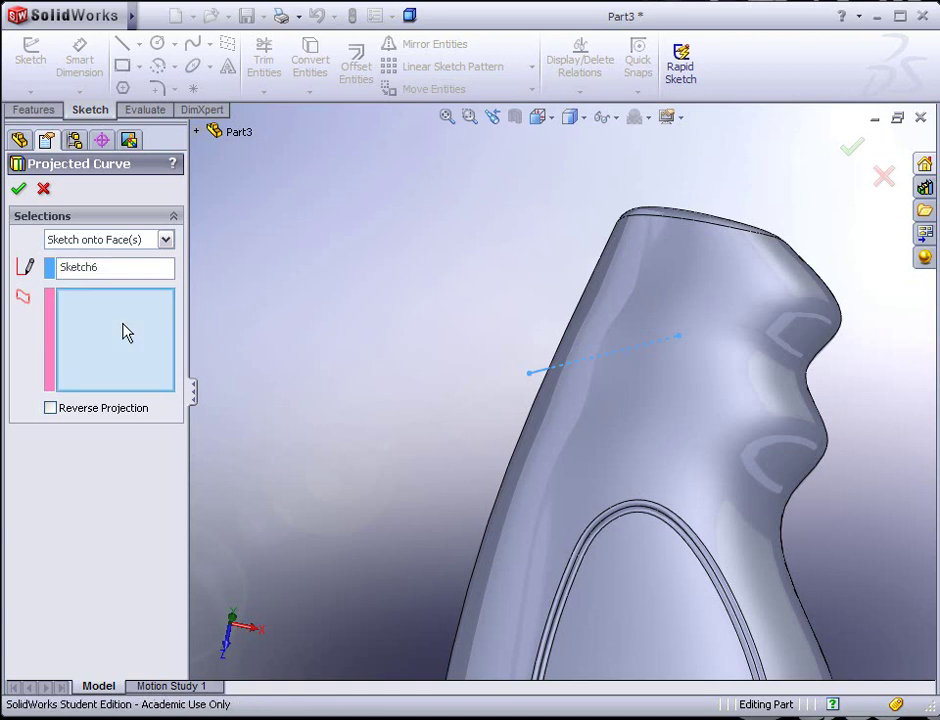
{"action": "left_click", "coordinate": [617, 397]}
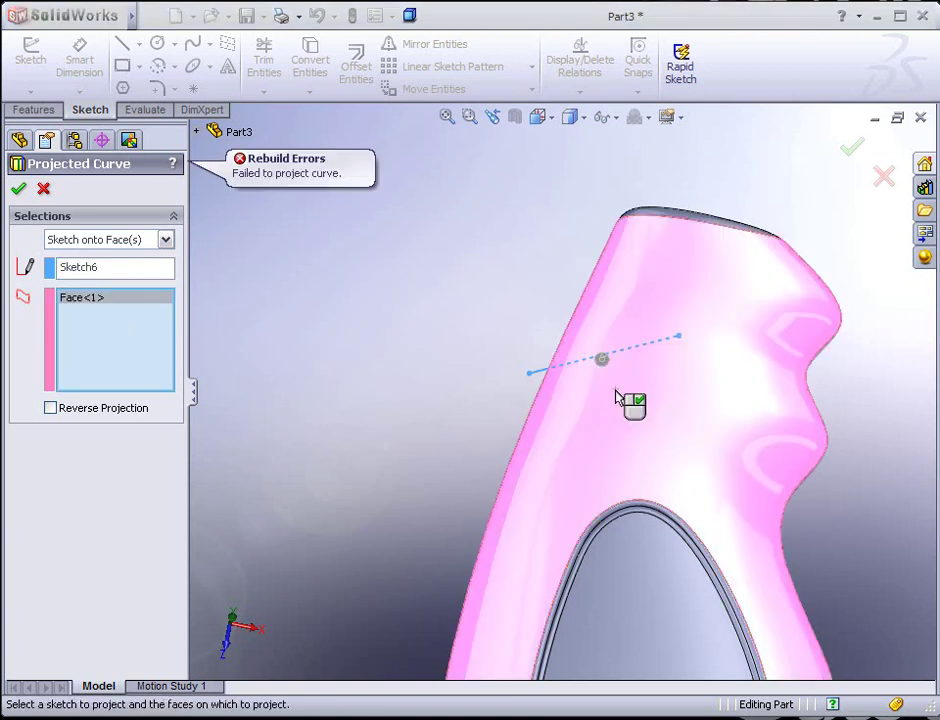
{"action": "middle_click_drag", "start_coordinate": [478, 354], "coordinate": [478, 322]}
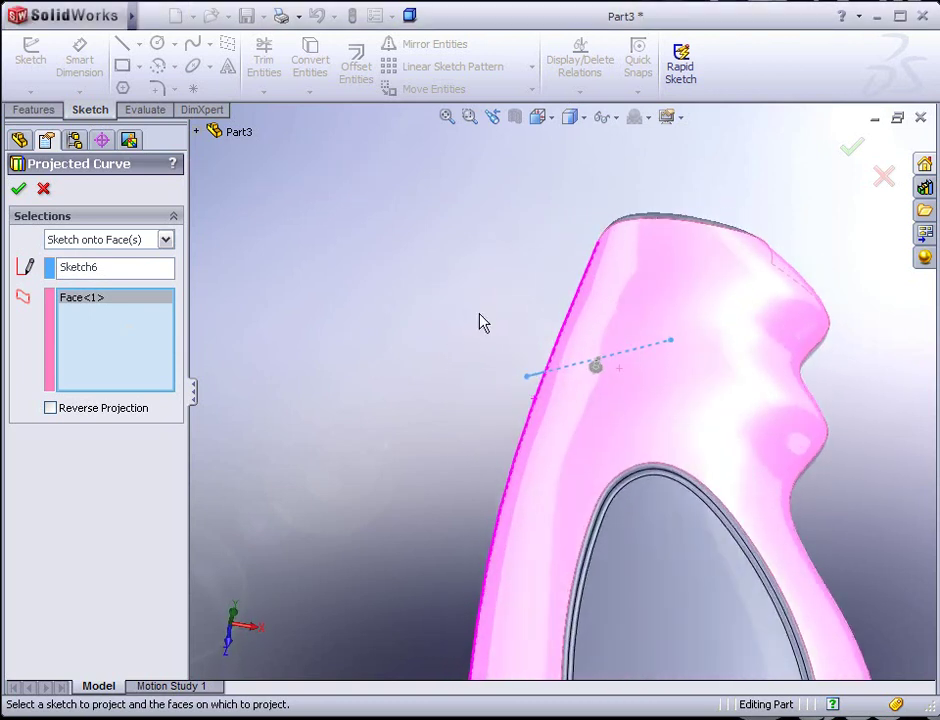
{"action": "left_click", "coordinate": [43, 189]}
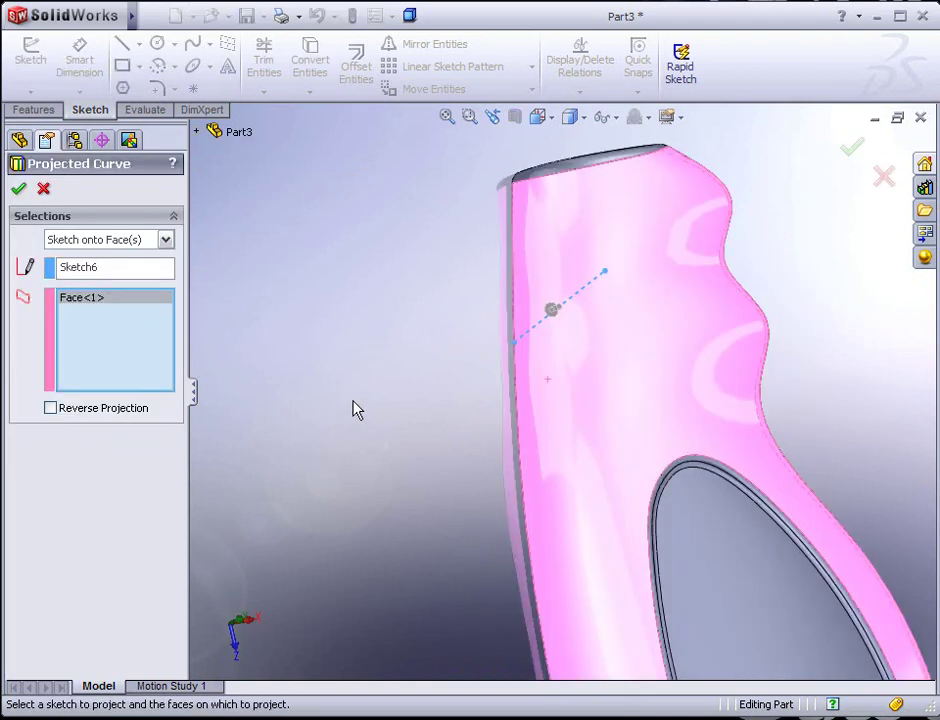
{"action": "middle_click_drag", "start_coordinate": [397, 382], "coordinate": [447, 345]}
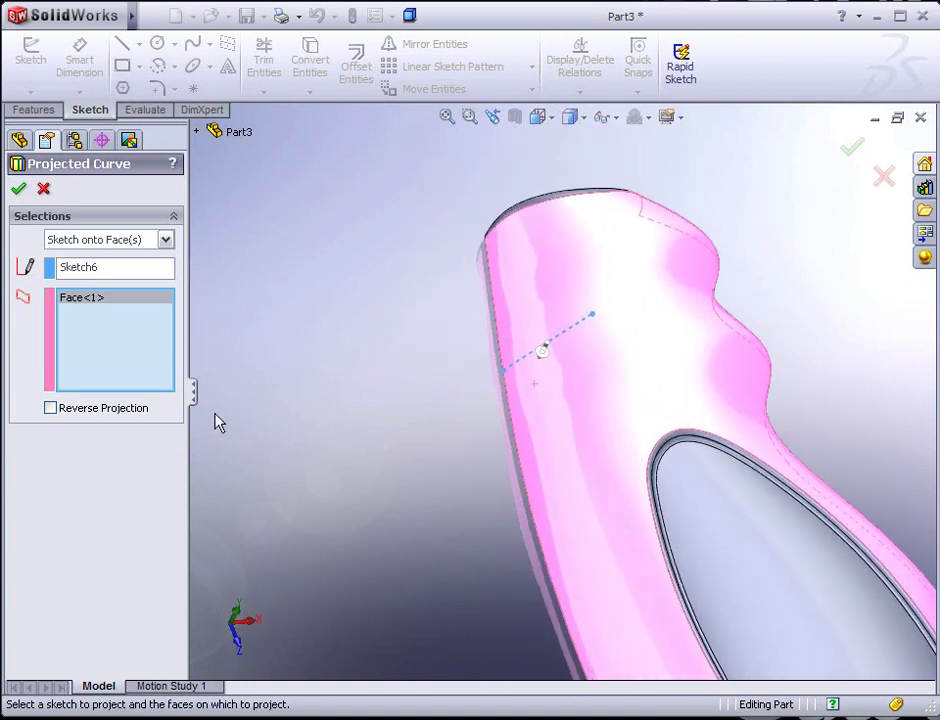
{"action": "left_click", "coordinate": [51, 409]}
{"action": "middle_click_drag", "start_coordinate": [310, 420], "coordinate": [444, 354]}
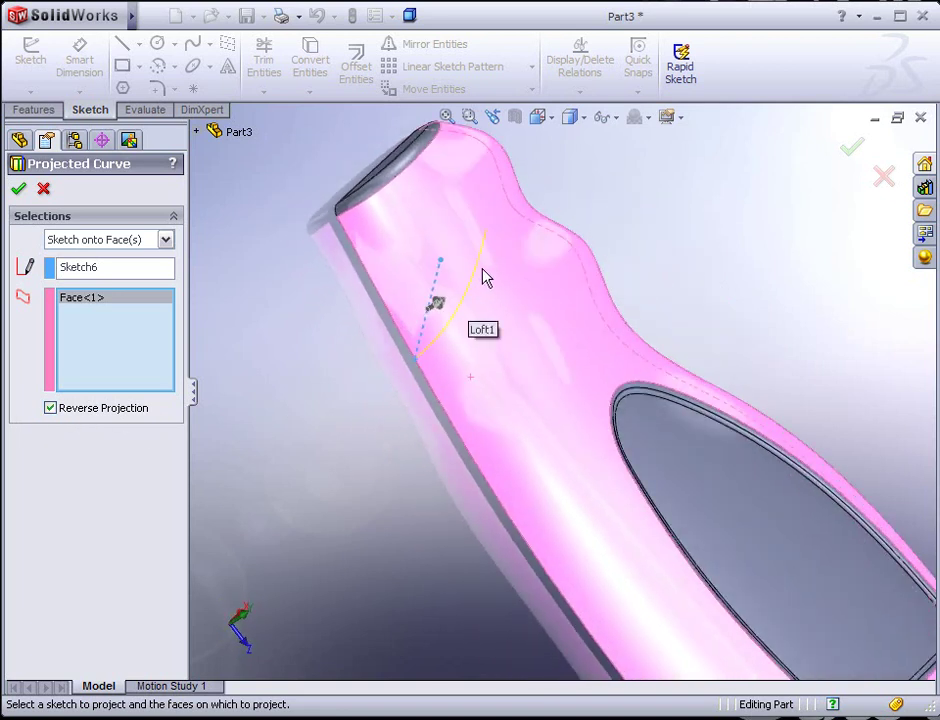
{"action": "left_click", "coordinate": [18, 188]}
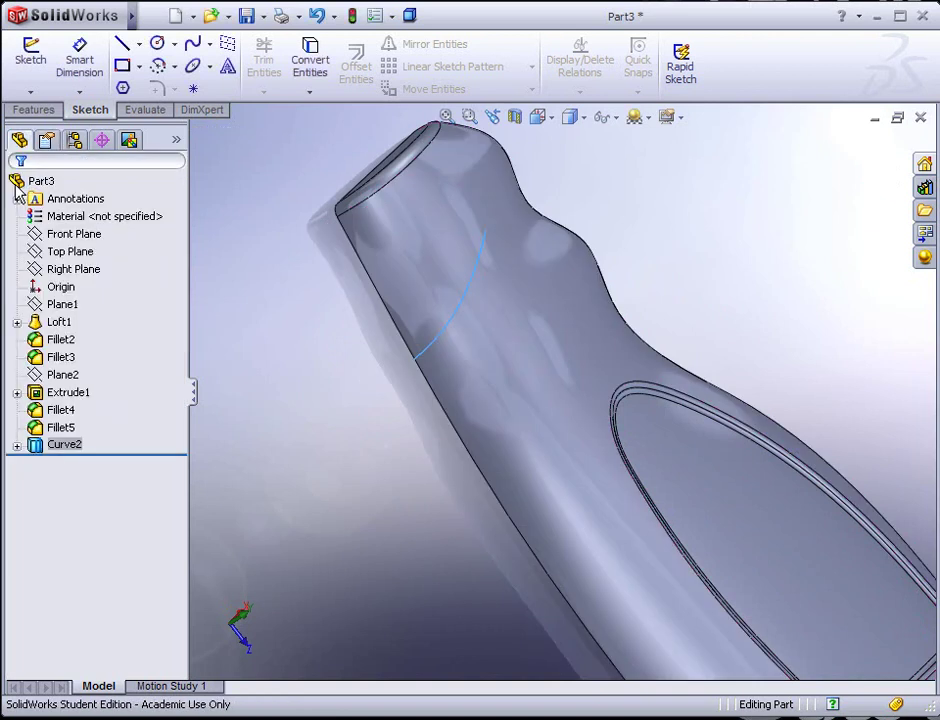
Sketch a circle of about 0.16 in radius on the flat back face, centred at the projected curve's end, and exit the sketch
{"action": "middle_click_drag", "start_coordinate": [459, 460], "coordinate": [508, 369]}
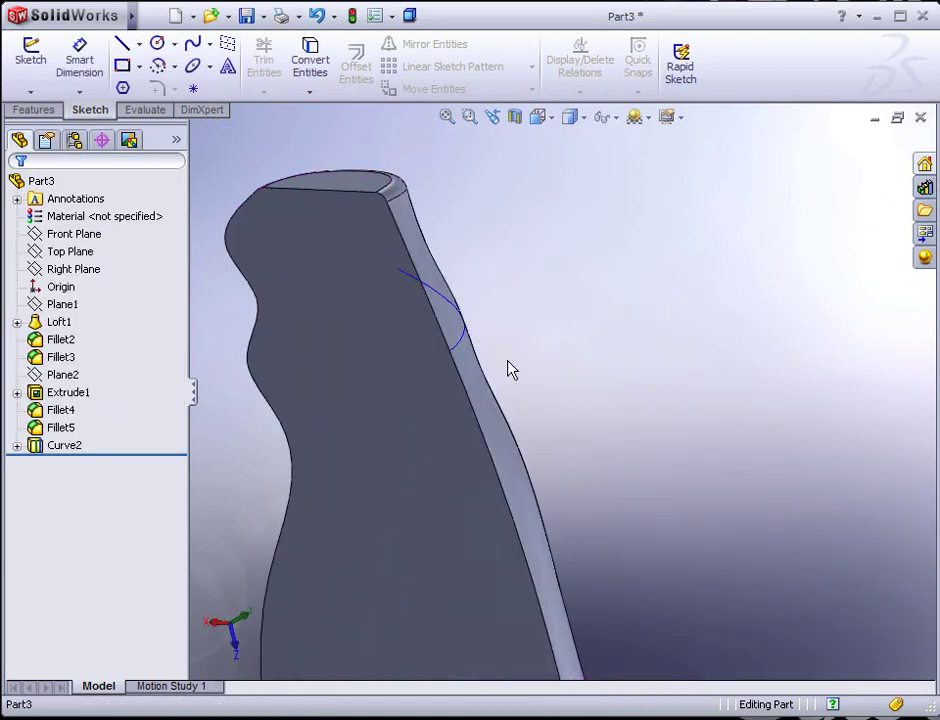
{"action": "left_click", "coordinate": [448, 376]}
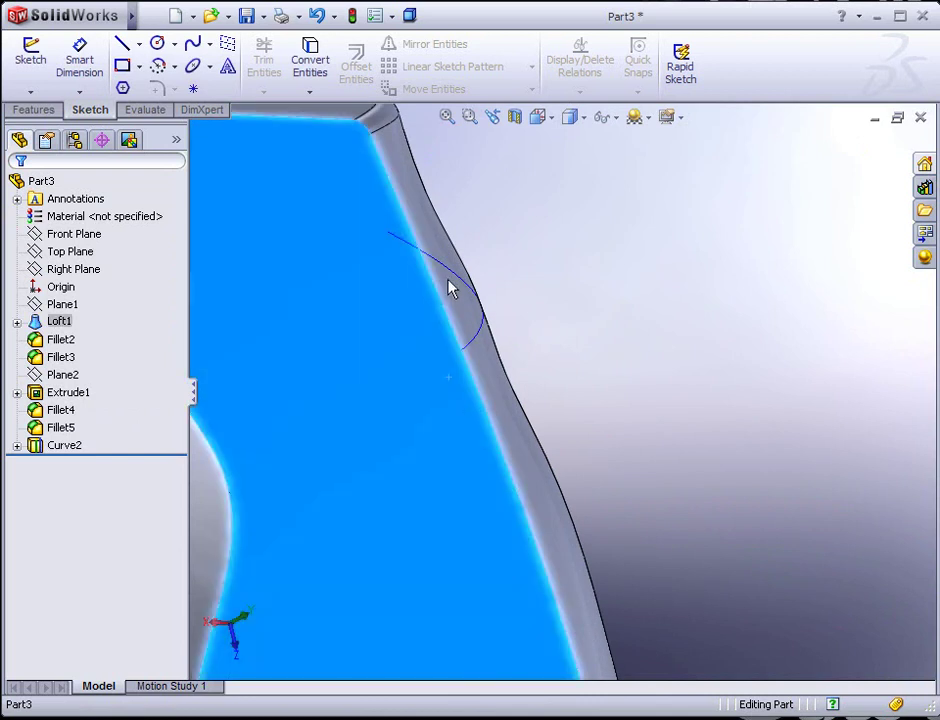
{"action": "left_click", "coordinate": [34, 63]}
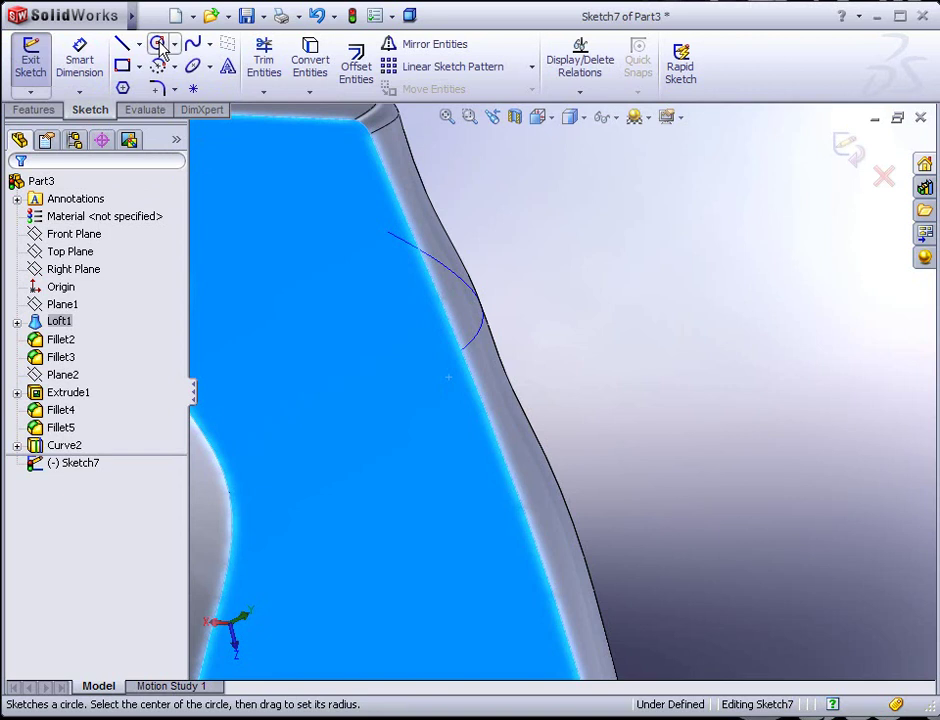
{"action": "left_click", "coordinate": [158, 45]}
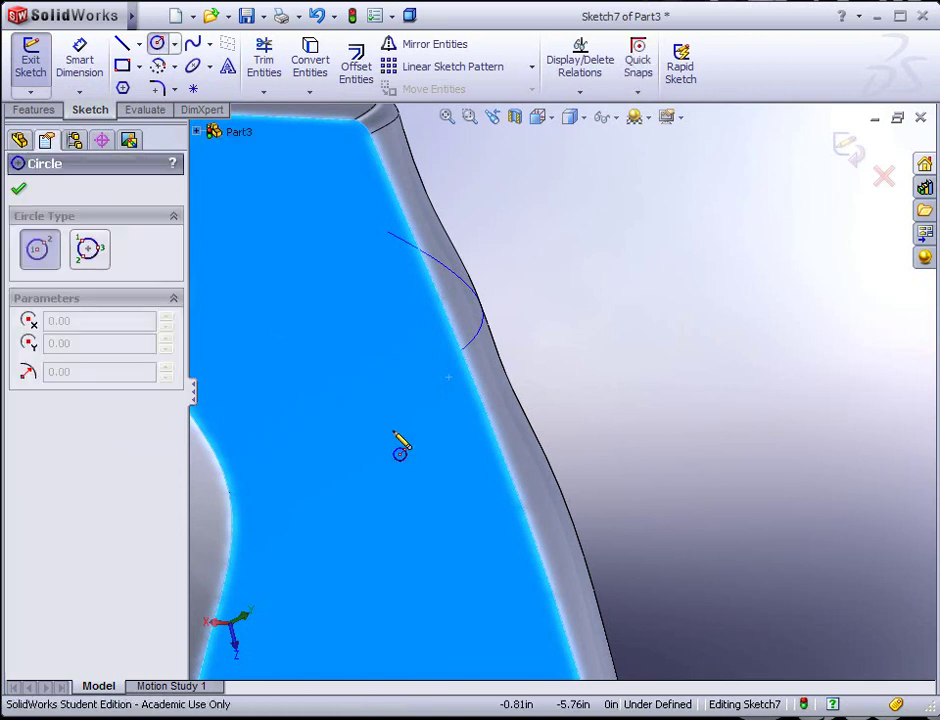
{"action": "left_click", "coordinate": [460, 355]}
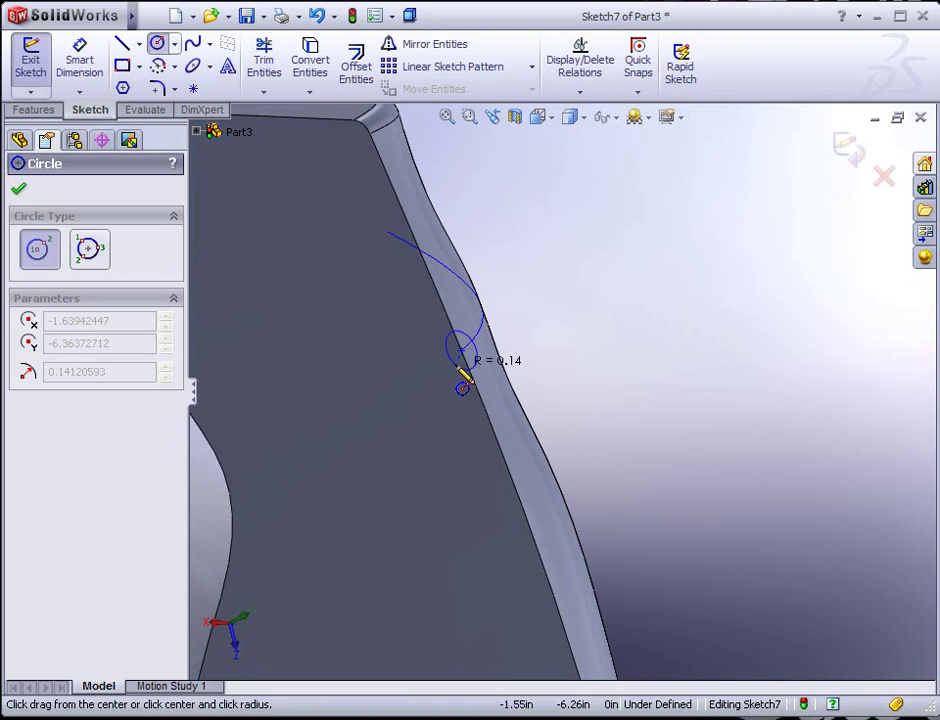
{"action": "left_click", "coordinate": [462, 381]}
{"action": "mouse_move", "coordinate": [596, 430]}
{"action": "middle_mouse_down"}
{"action": "mouse_move", "coordinate": [424, 388]}
{"action": "mouse_move", "coordinate": [409, 413]}
{"action": "middle_mouse_up"}
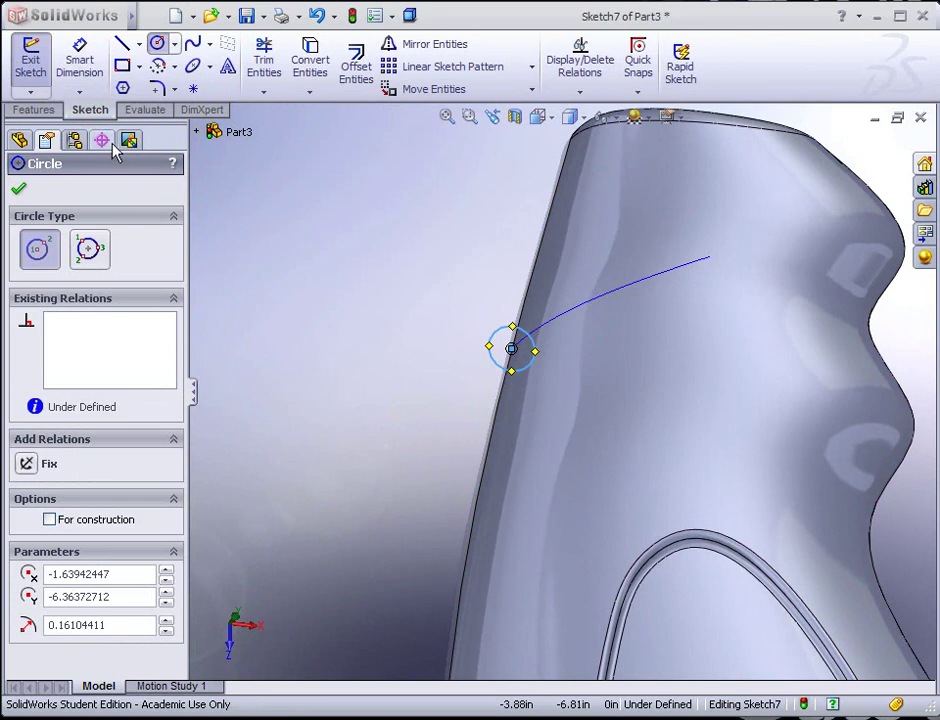
{"action": "left_click", "coordinate": [19, 188]}
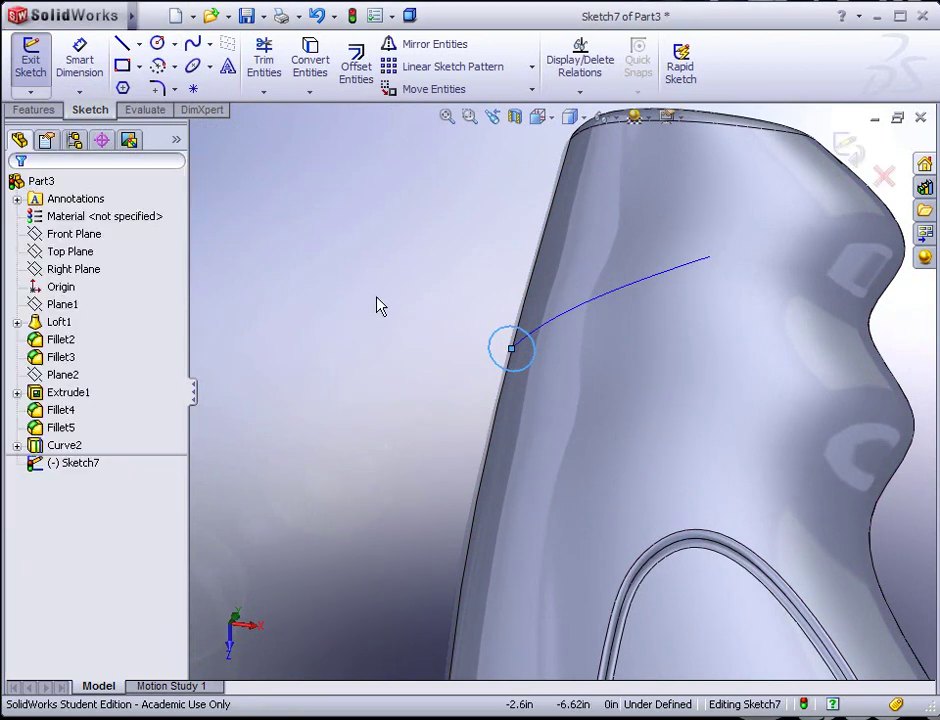
{"action": "left_click", "coordinate": [352, 15]}
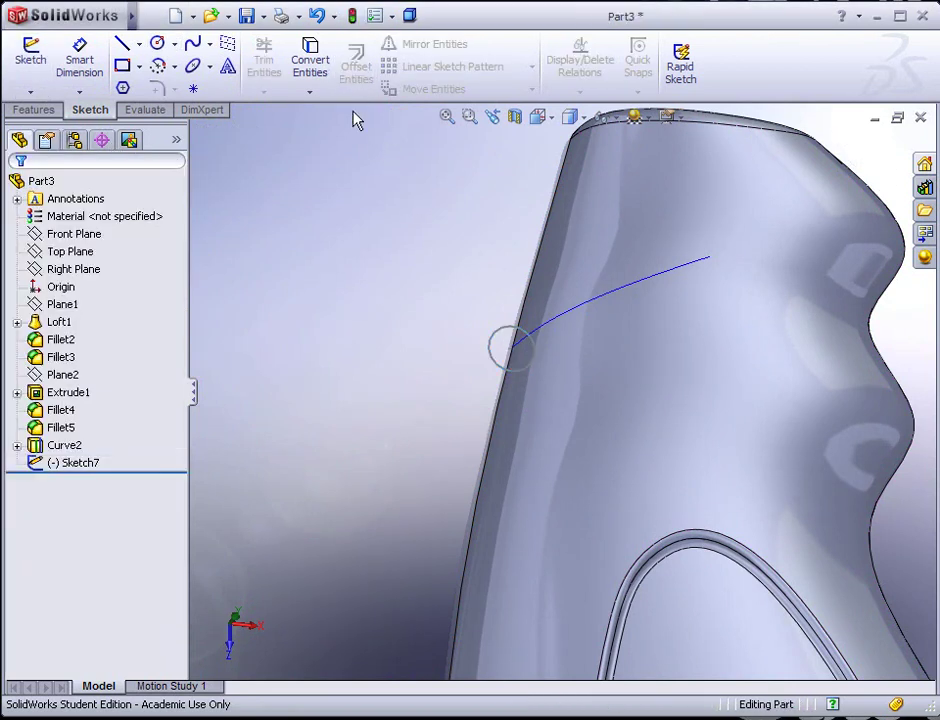
{"action": "left_click", "coordinate": [36, 110]}
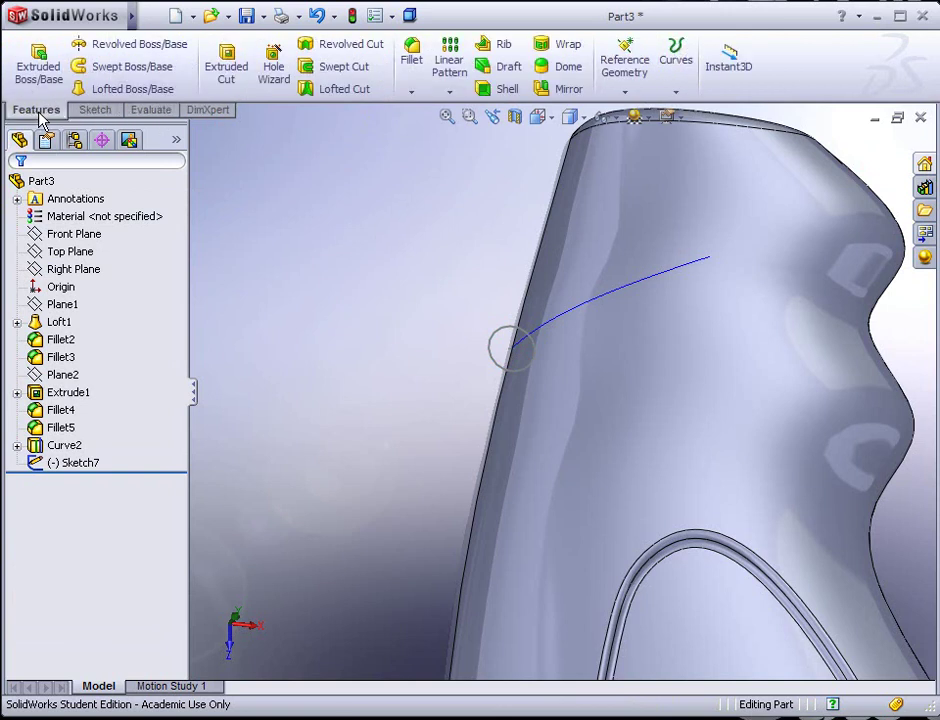
{"action": "left_click", "coordinate": [343, 68]}
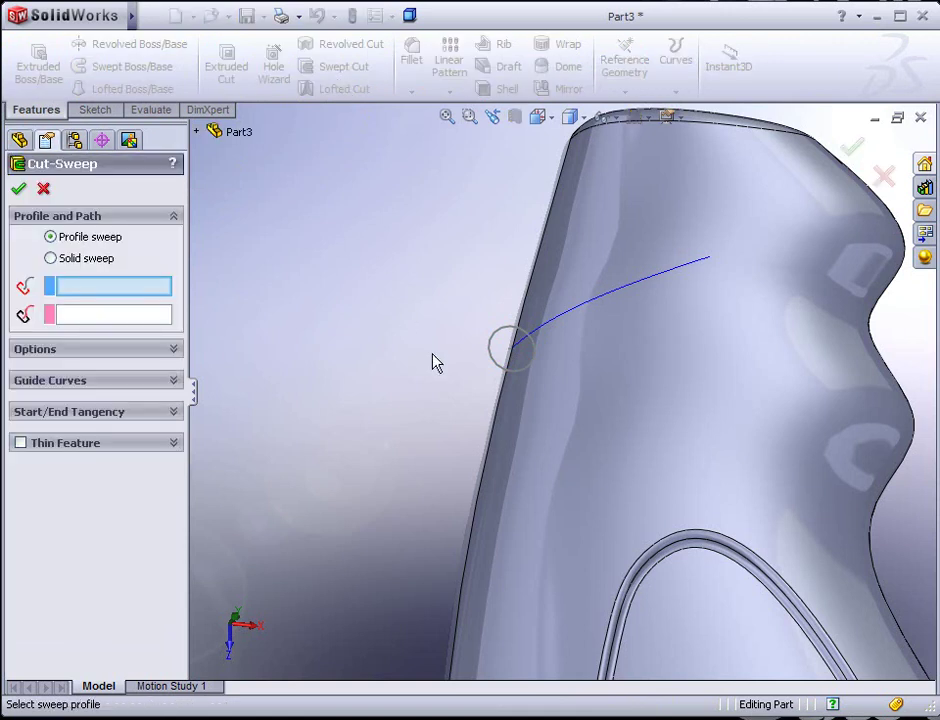
{"action": "left_click", "coordinate": [492, 364]}
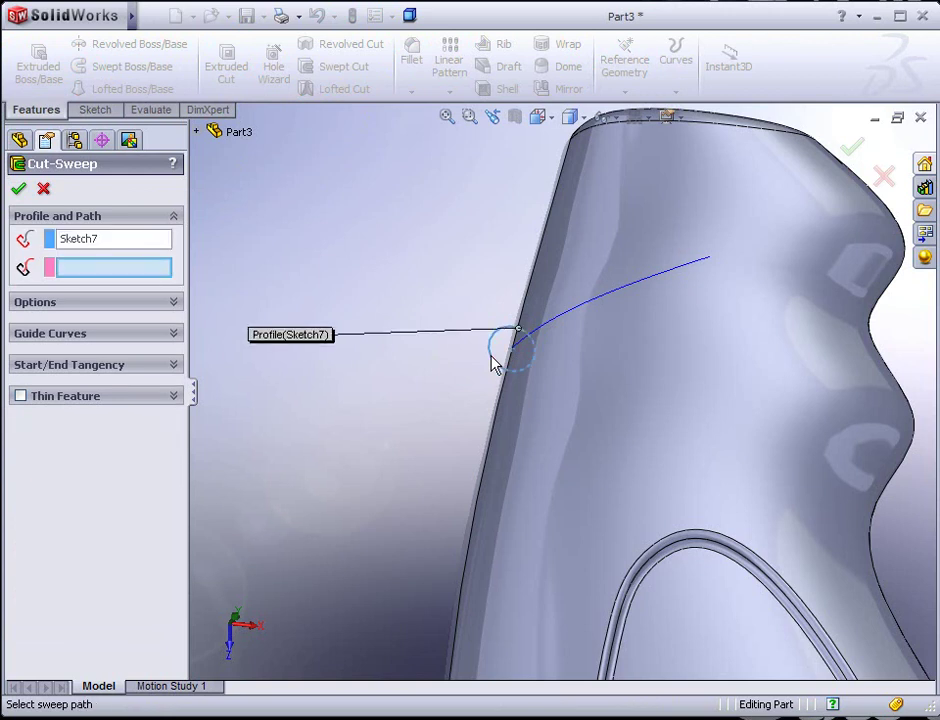
{"action": "left_click", "coordinate": [576, 317]}
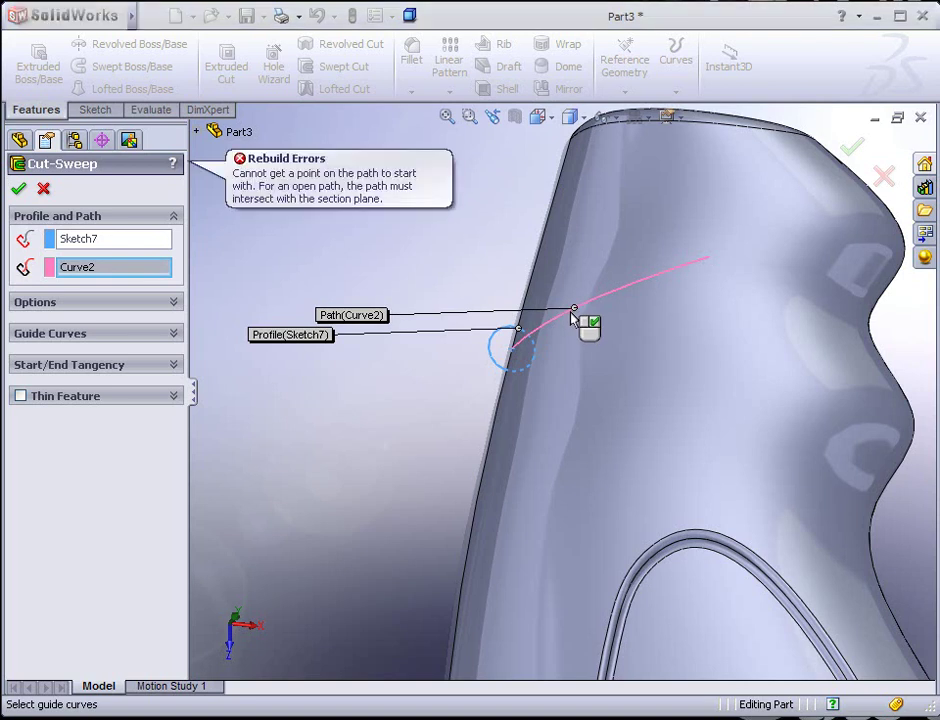
{"action": "key", "text": "Escape"}
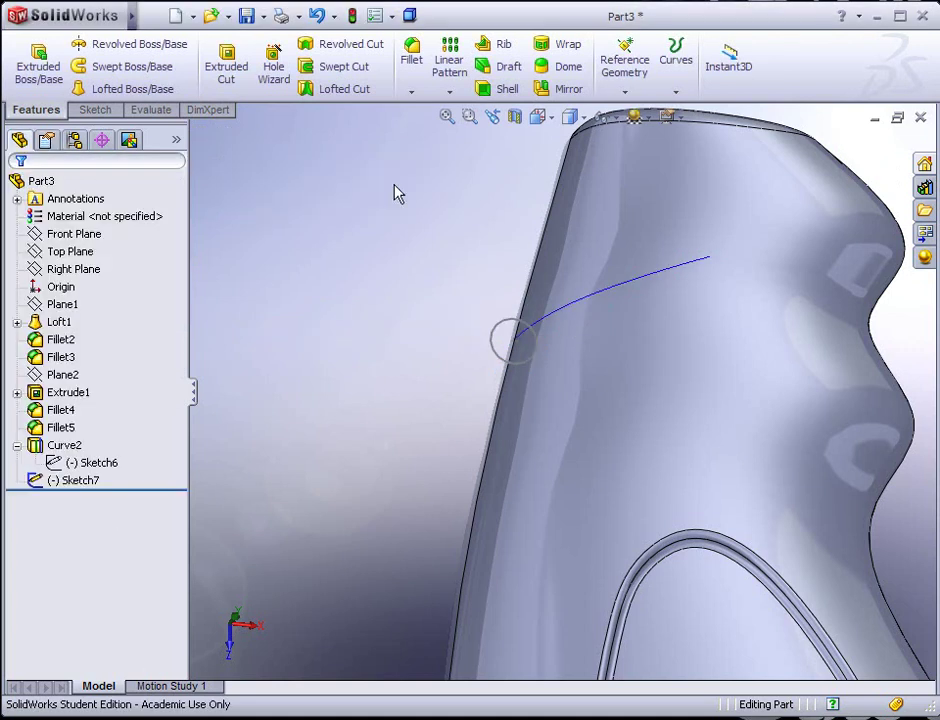
Create a swept cut using the circle sketch as the profile and the projected curve as the path
{"action": "left_click", "coordinate": [332, 67]}
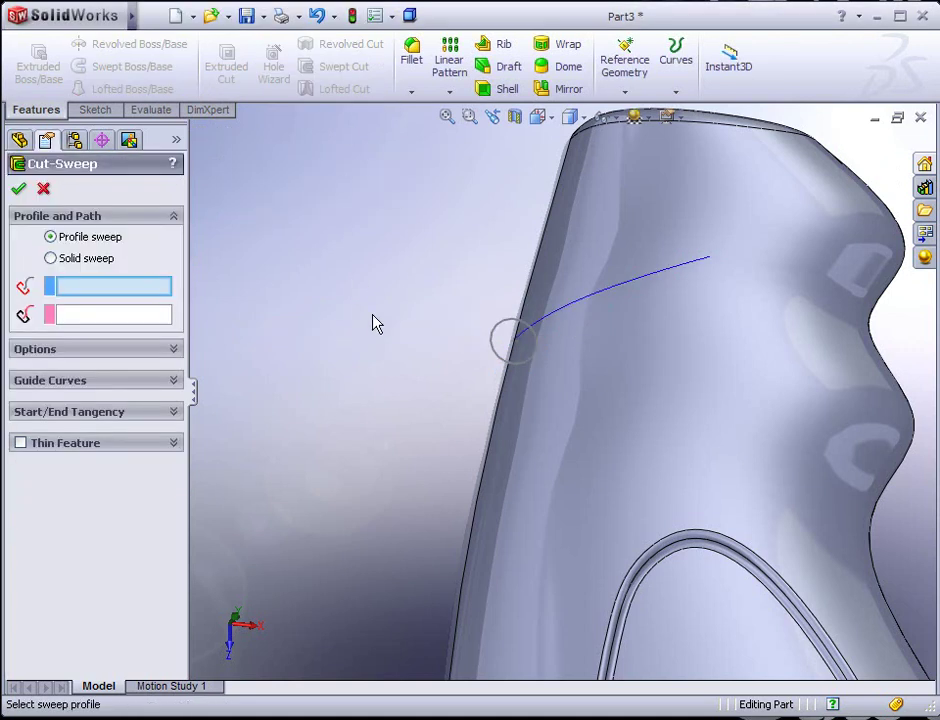
{"action": "left_click", "coordinate": [500, 360]}
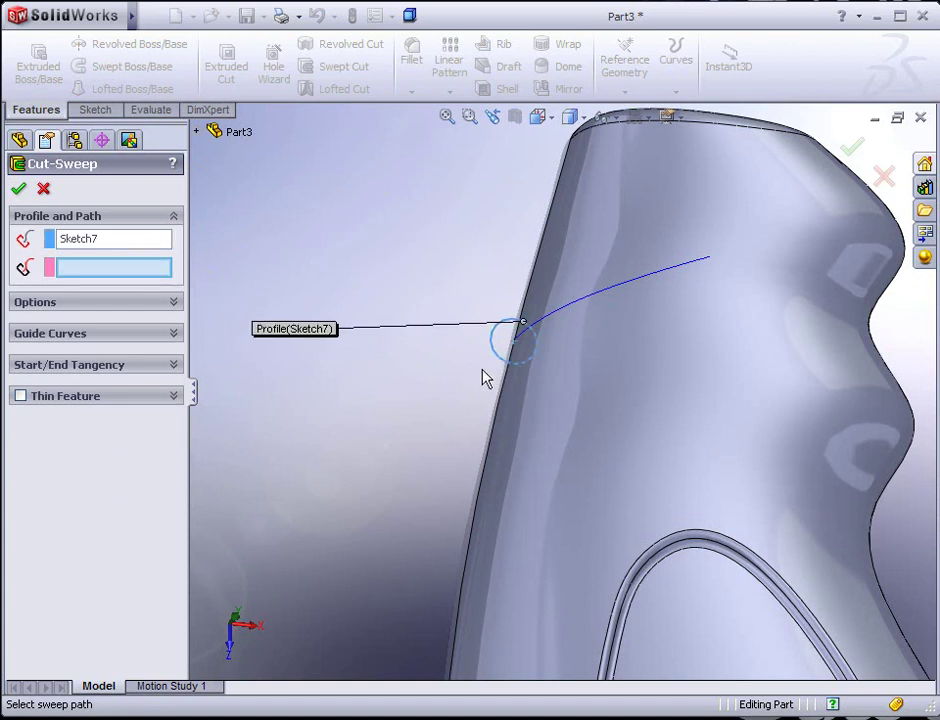
{"action": "left_click", "coordinate": [552, 318]}
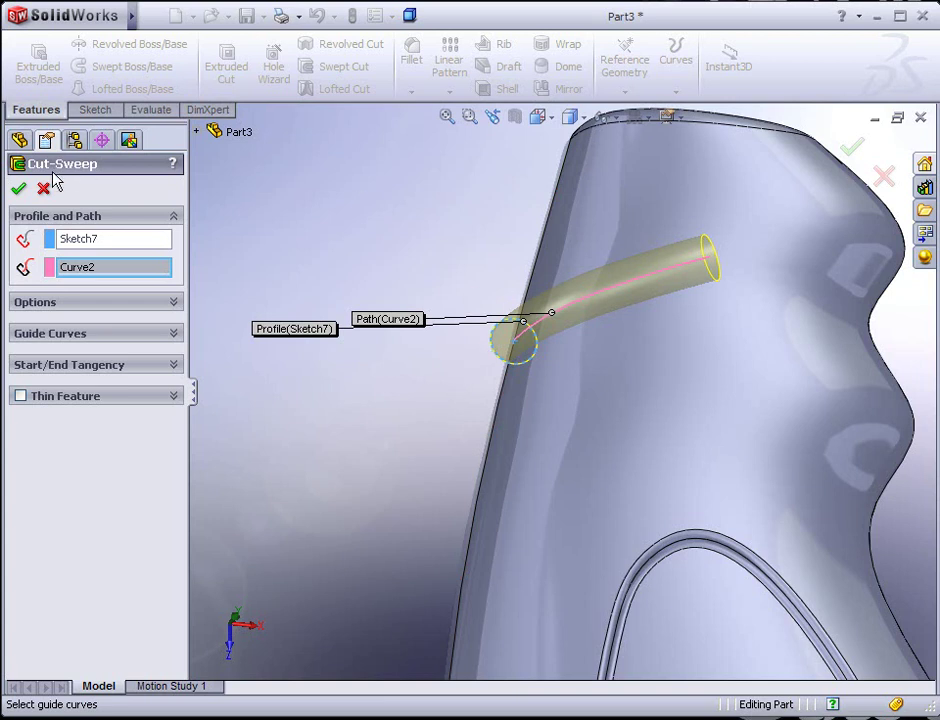
{"action": "left_click", "coordinate": [19, 189]}
{"action": "middle_click_drag", "start_coordinate": [313, 254], "coordinate": [434, 334]}
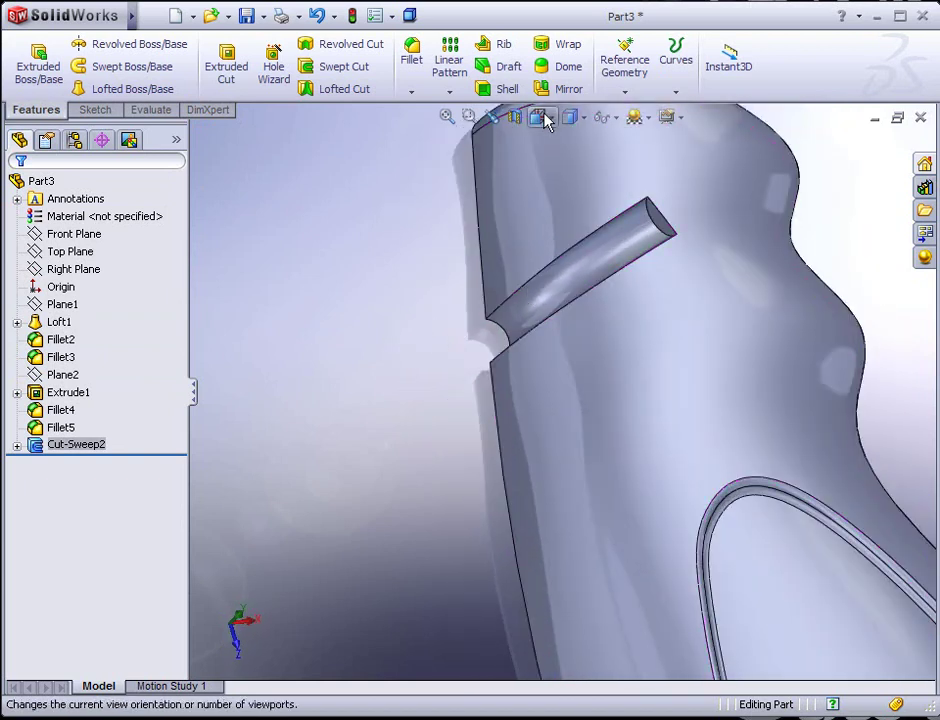
Fillet the swept groove's inner end edge and its outer rim edges, each with a constant radius of 0.06 in
{"action": "left_click", "coordinate": [410, 55]}
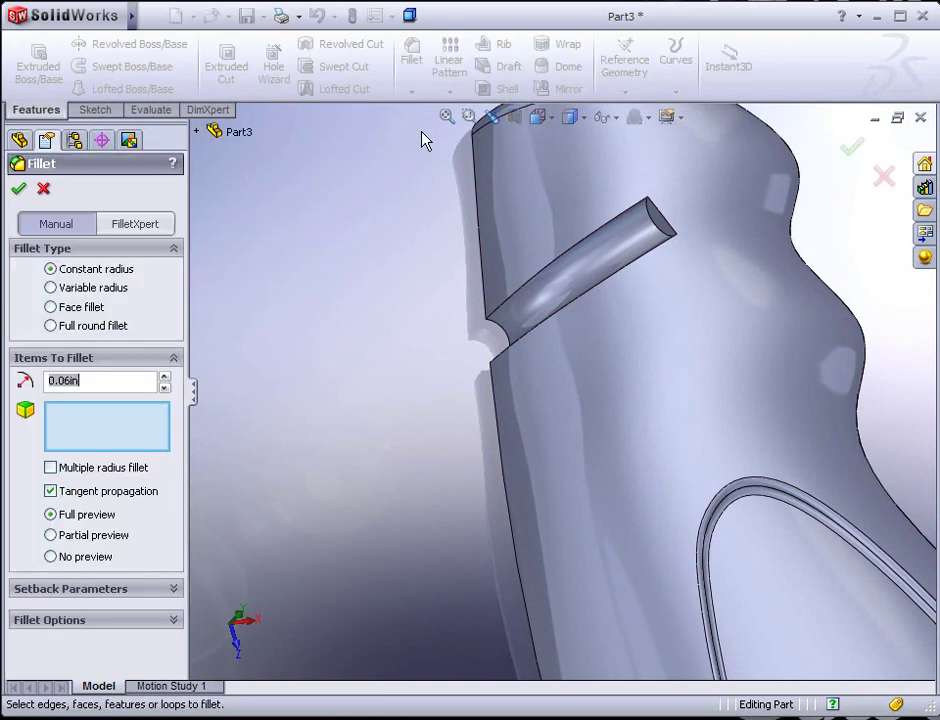
{"action": "left_click", "coordinate": [654, 229]}
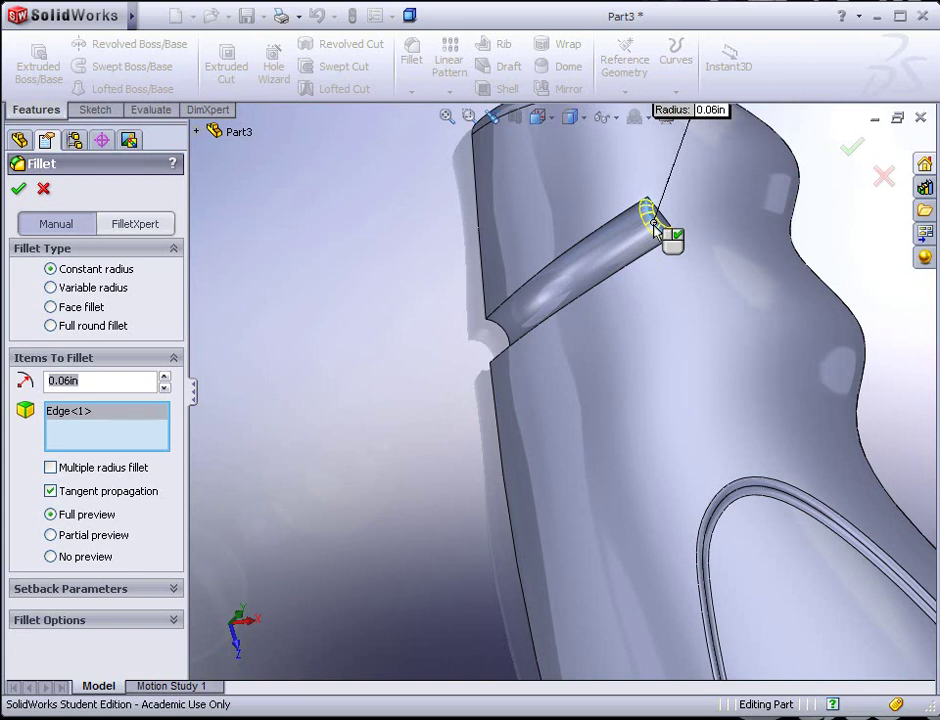
{"action": "right_click", "coordinate": [654, 229]}
{"action": "left_click", "coordinate": [411, 52]}
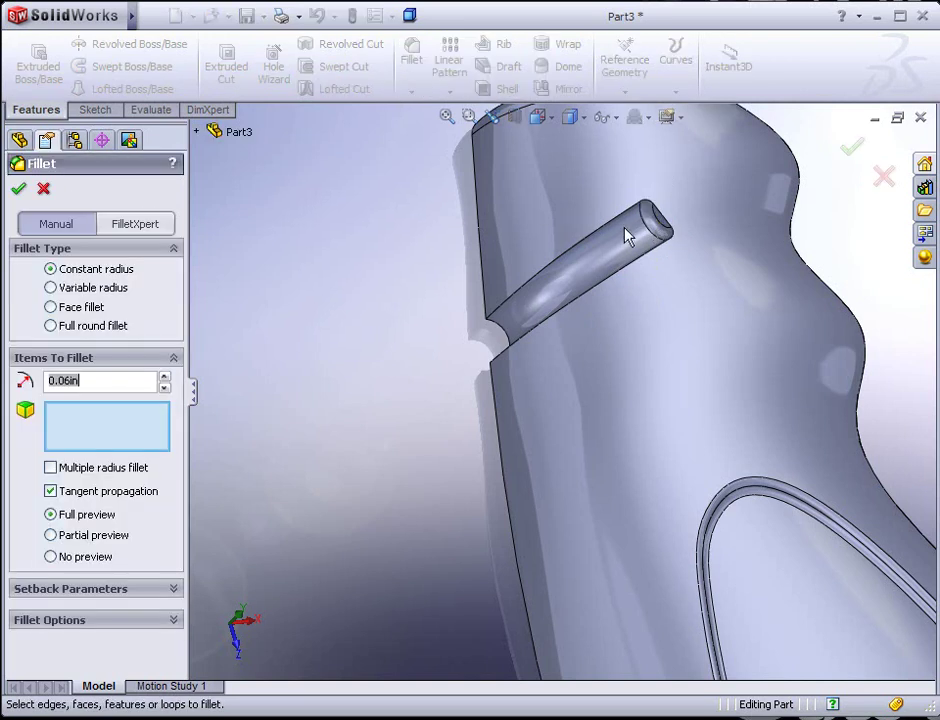
{"action": "left_click", "coordinate": [610, 219]}
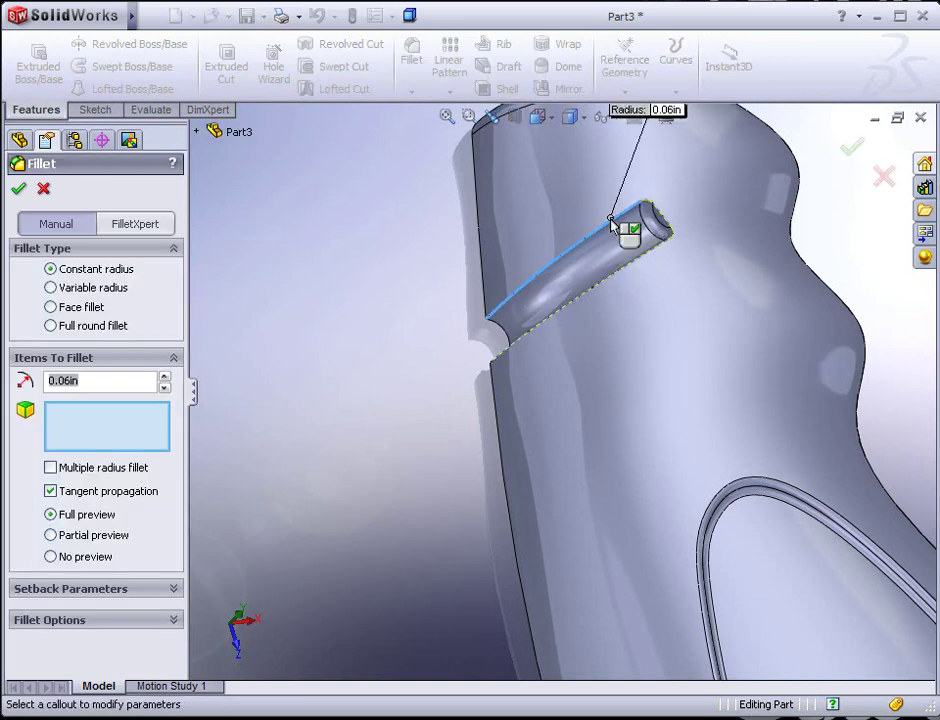
{"action": "right_click", "coordinate": [612, 225]}
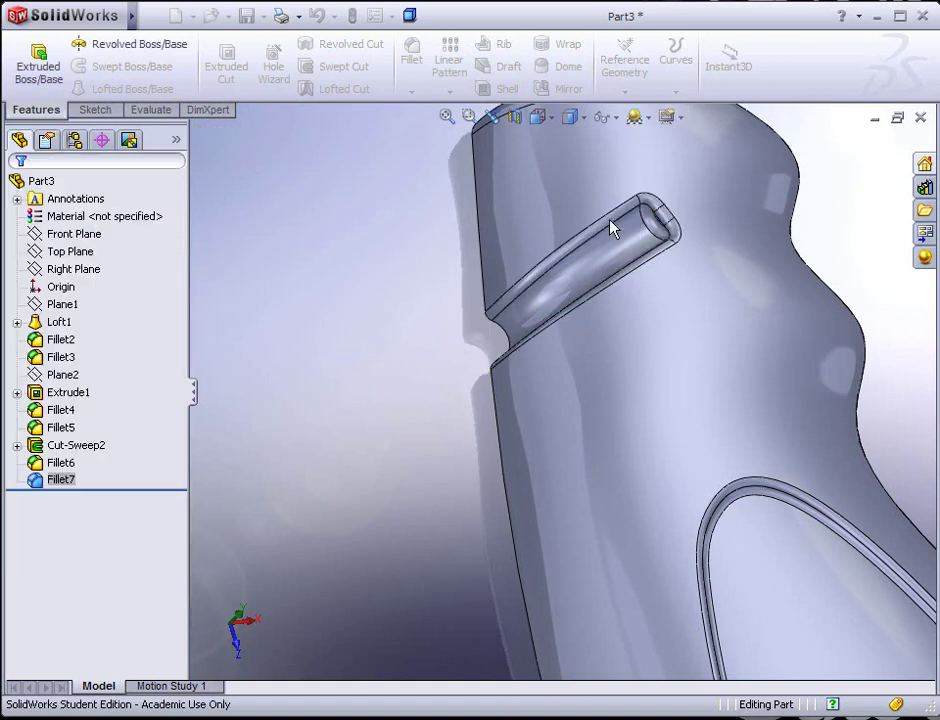
Mirror the whole solid body about the large flat back face with merged solids
{"action": "mouse_move", "coordinate": [386, 357]}
{"action": "middle_mouse_down"}
{"action": "mouse_move", "coordinate": [382, 460]}
{"action": "mouse_move", "coordinate": [386, 338]}
{"action": "middle_mouse_up"}
{"action": "scroll", "coordinate": [468, 451], "scroll_direction": "up", "scroll_amount": 3}
{"action": "middle_click_drag", "start_coordinate": [468, 451], "coordinate": [663, 550]}
{"action": "scroll", "coordinate": [617, 392], "scroll_direction": "down", "scroll_amount": 4}
{"action": "left_click", "coordinate": [608, 485]}
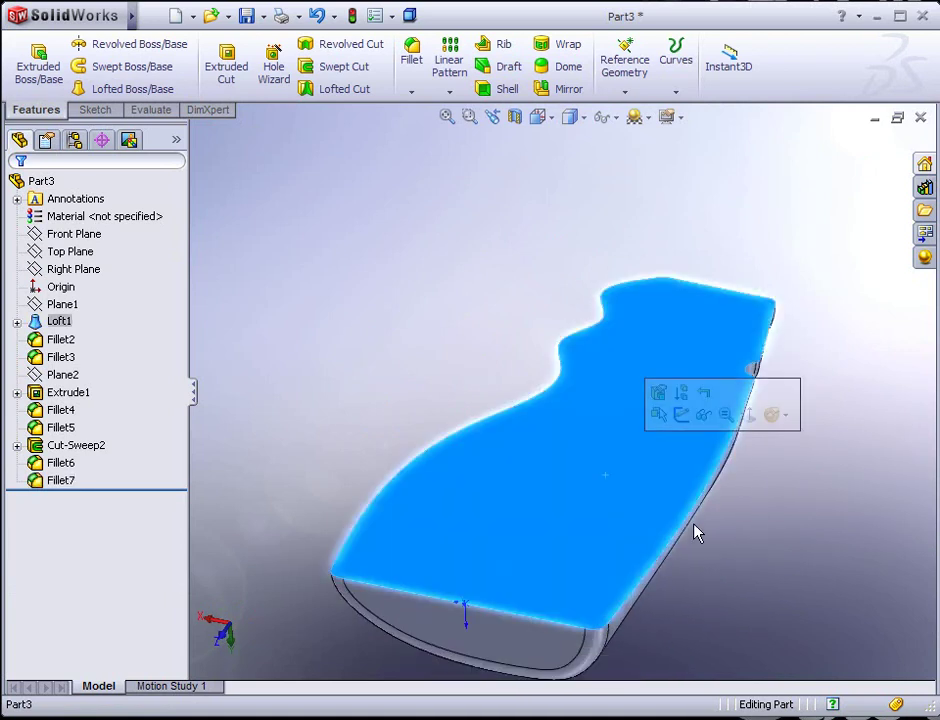
{"action": "left_click", "coordinate": [549, 92]}
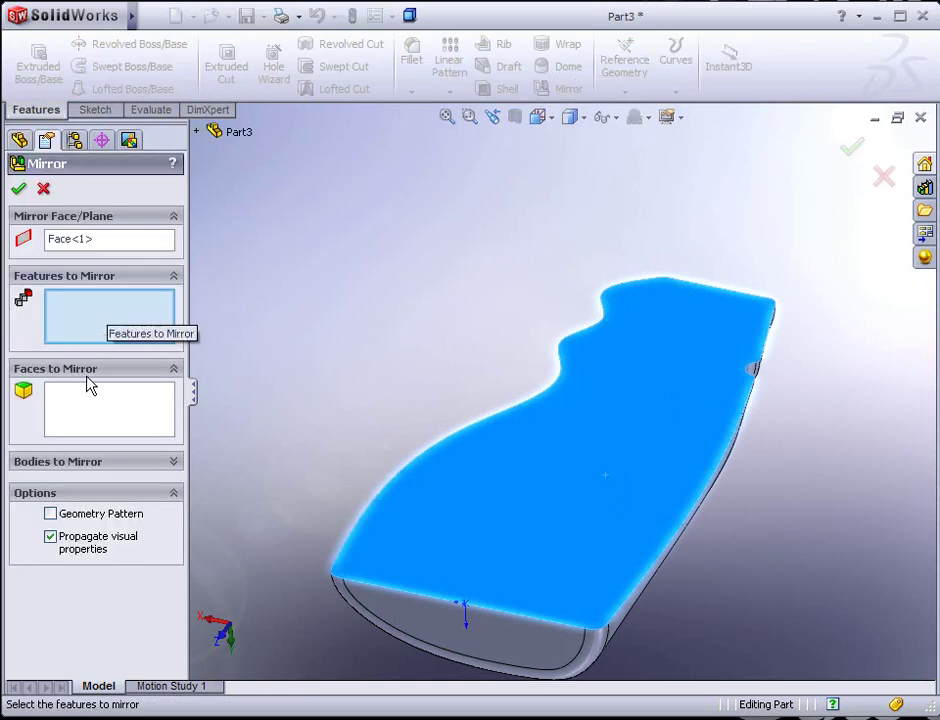
{"action": "left_click", "coordinate": [94, 462]}
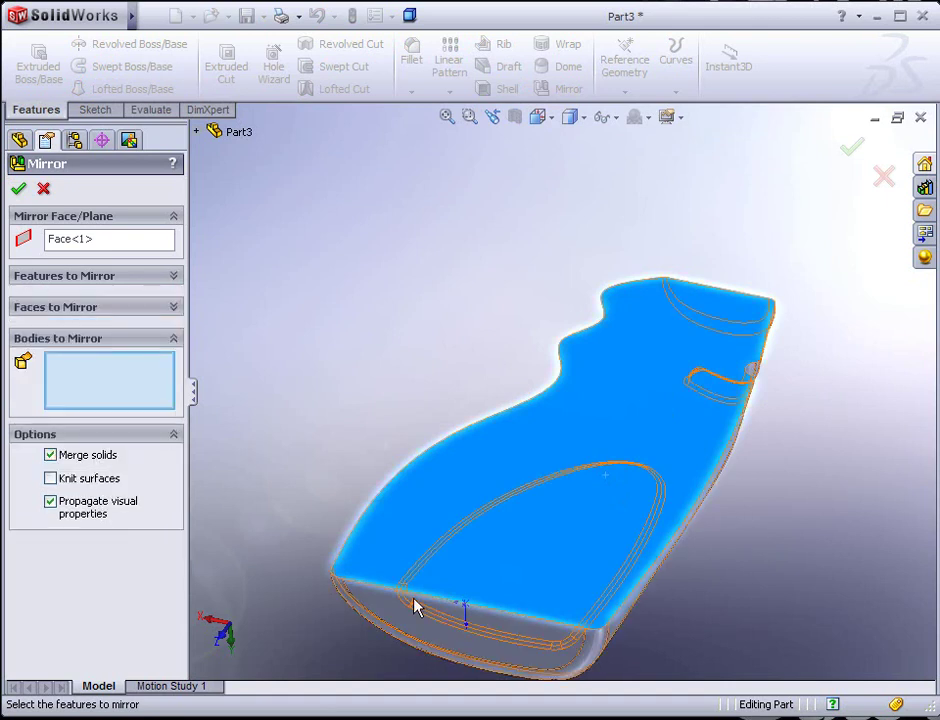
{"action": "left_click", "coordinate": [425, 638]}
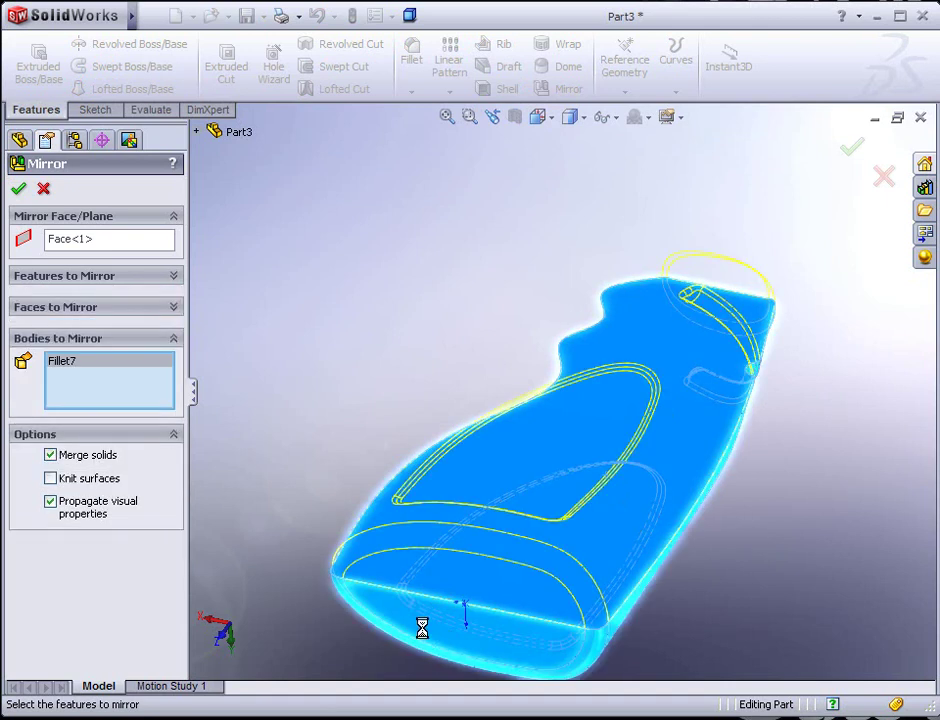
{"action": "right_click", "coordinate": [425, 638]}
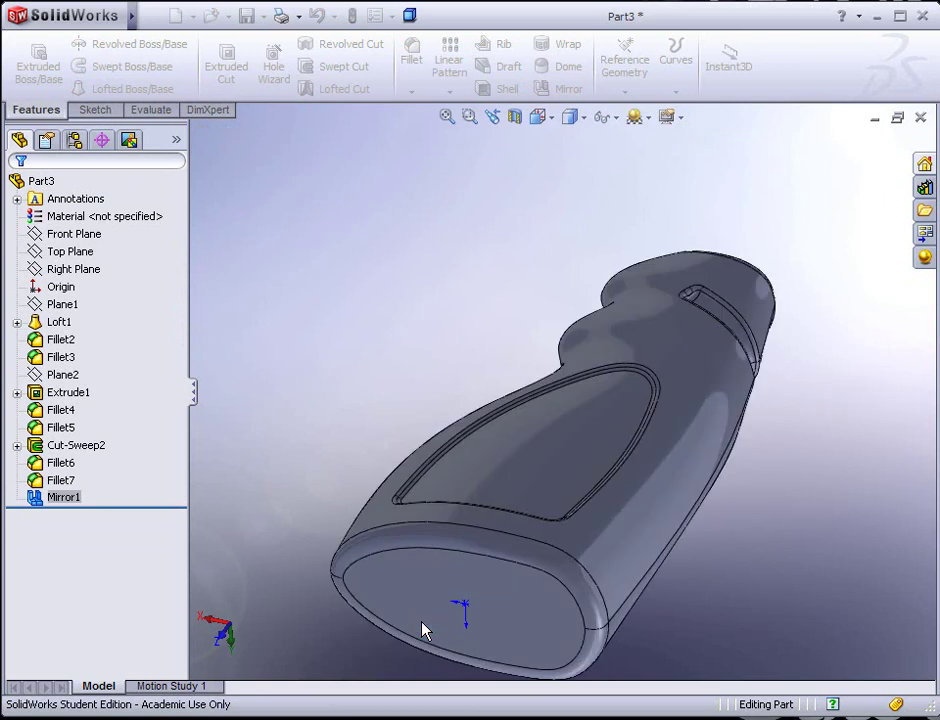
Sketch a circle of about 0.33 in radius near the middle of the flat face at the body's narrow end
{"action": "middle_click_drag", "start_coordinate": [457, 411], "coordinate": [466, 336]}
{"action": "scroll", "coordinate": [577, 466], "scroll_direction": "up", "scroll_amount": 5}
{"action": "middle_click_drag", "start_coordinate": [577, 466], "coordinate": [520, 312]}
{"action": "scroll", "coordinate": [577, 453], "scroll_direction": "down", "scroll_amount": 3}
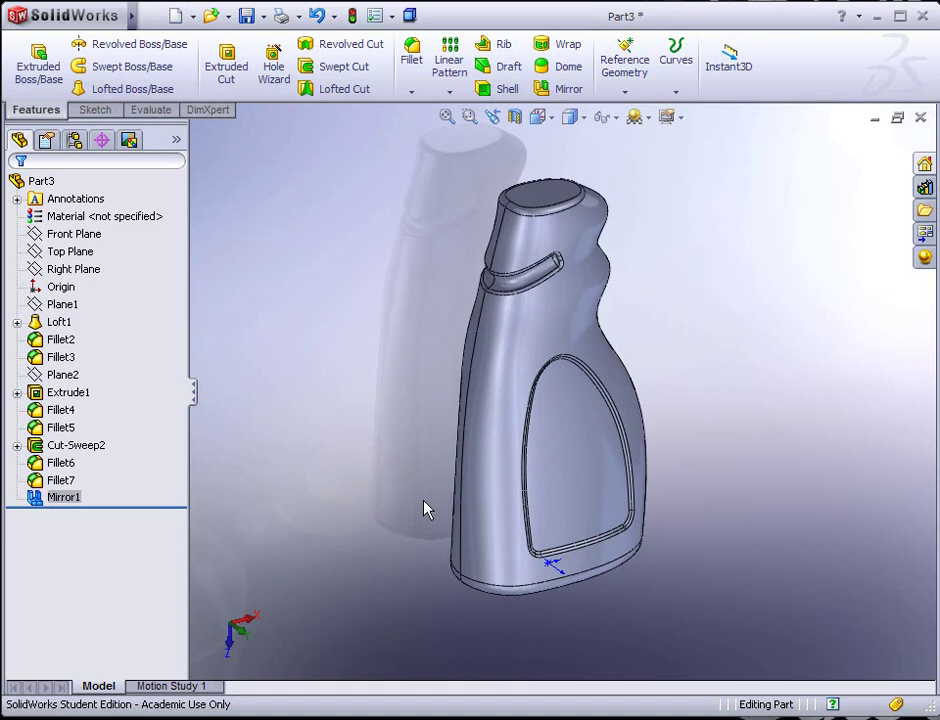
{"action": "scroll", "coordinate": [577, 413], "scroll_direction": "up", "scroll_amount": 3}
{"action": "scroll", "coordinate": [569, 279], "scroll_direction": "down", "scroll_amount": 10}
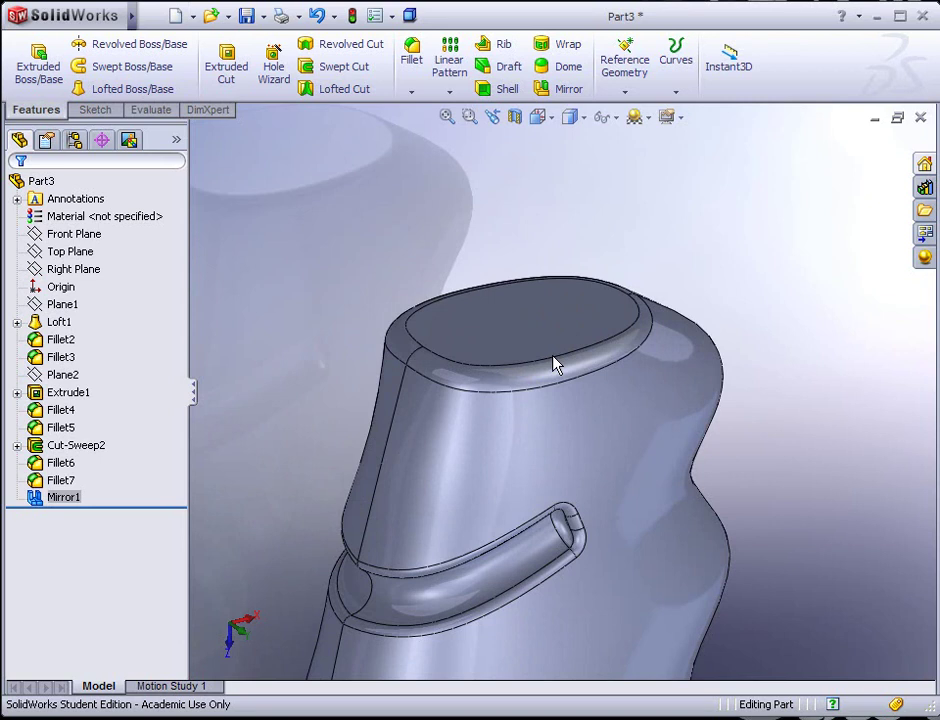
{"action": "left_click", "coordinate": [527, 344]}
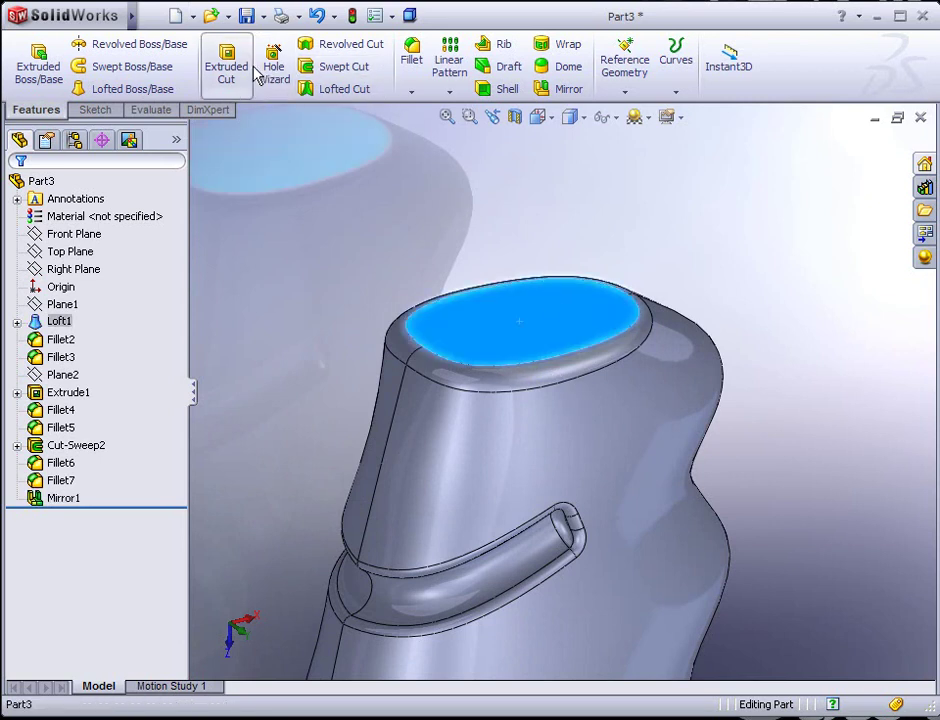
{"action": "left_click", "coordinate": [97, 109]}
{"action": "left_click", "coordinate": [31, 55]}
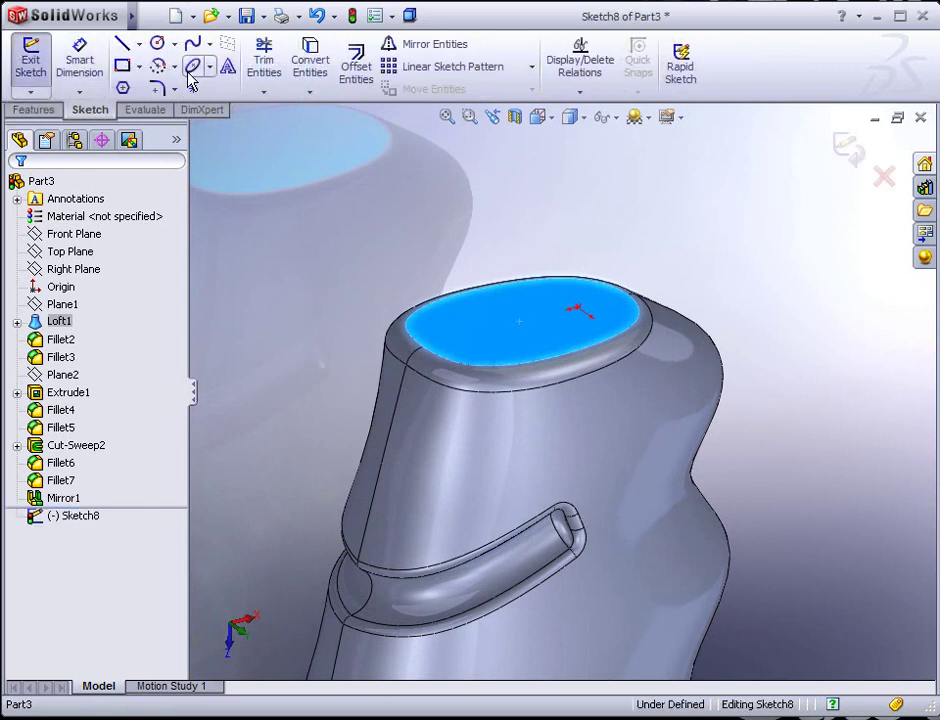
{"action": "left_click", "coordinate": [157, 43]}
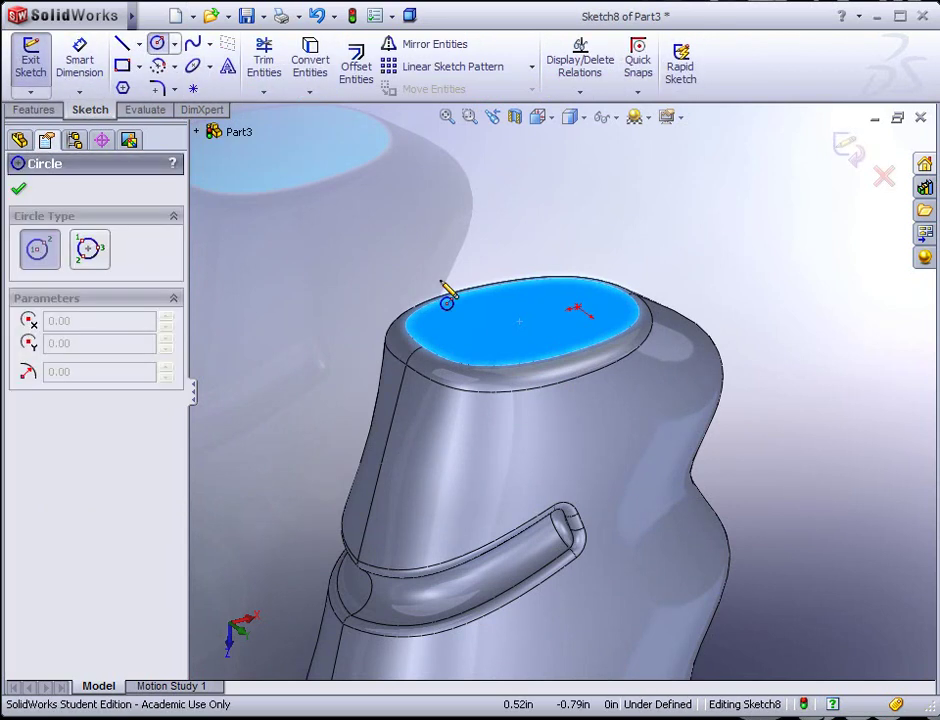
{"action": "left_click", "coordinate": [530, 319]}
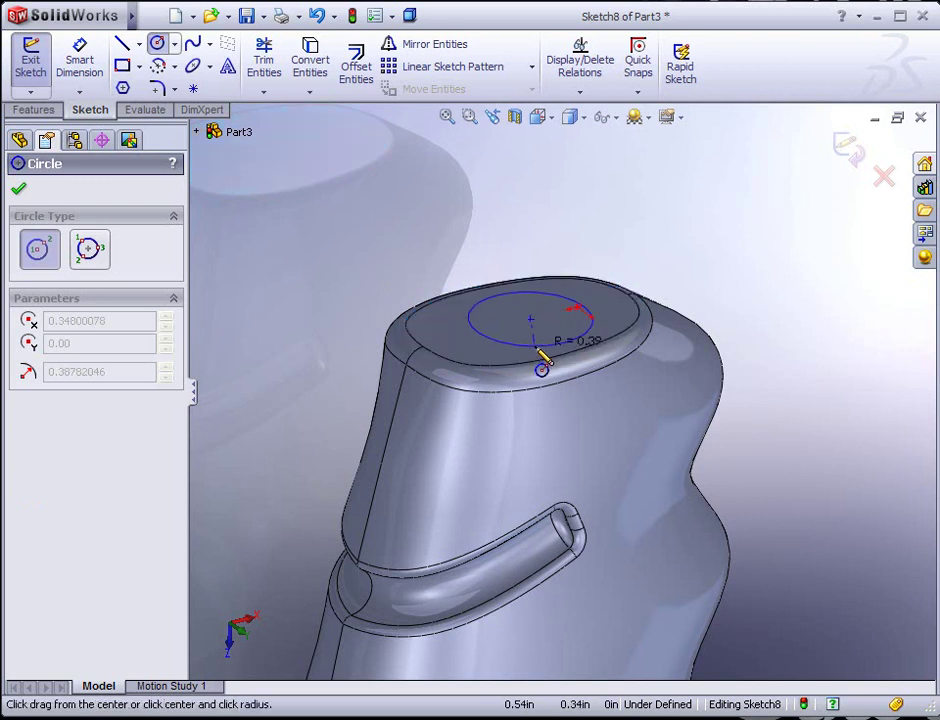
{"action": "left_click", "coordinate": [540, 343]}
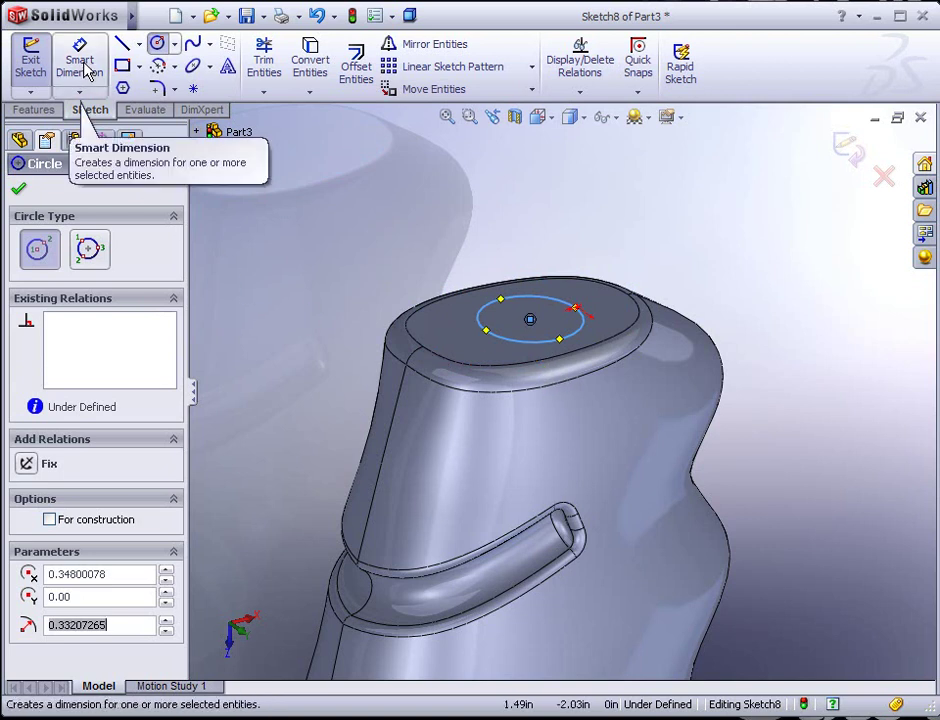
{"action": "left_click", "coordinate": [33, 109]}
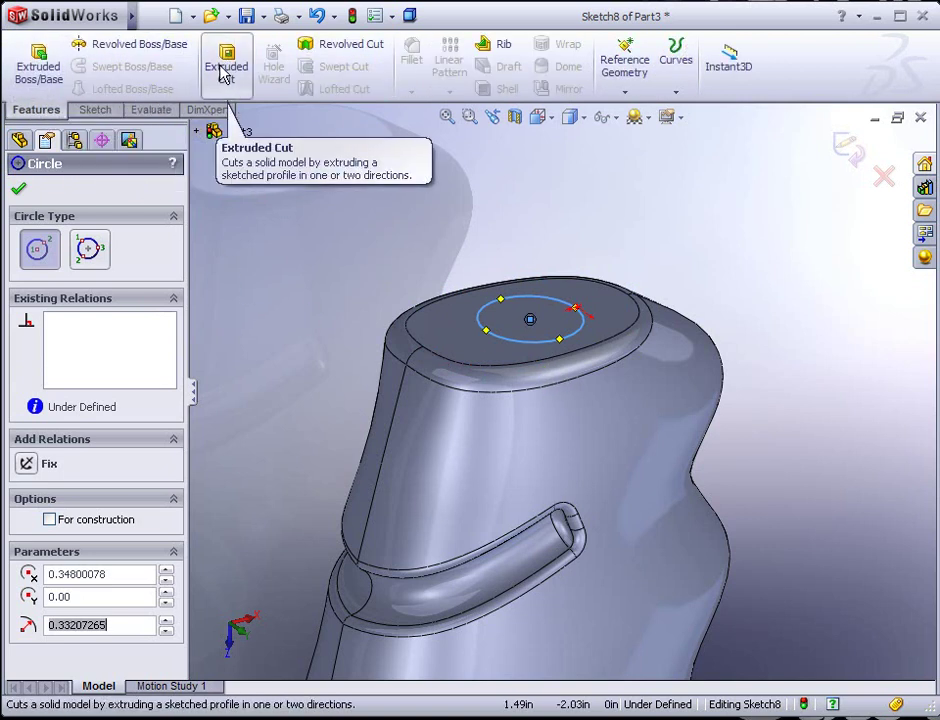
Extrude the circle upward about 0.53 in from the body's narrow end face as a merged boss
{"action": "left_click", "coordinate": [38, 63]}
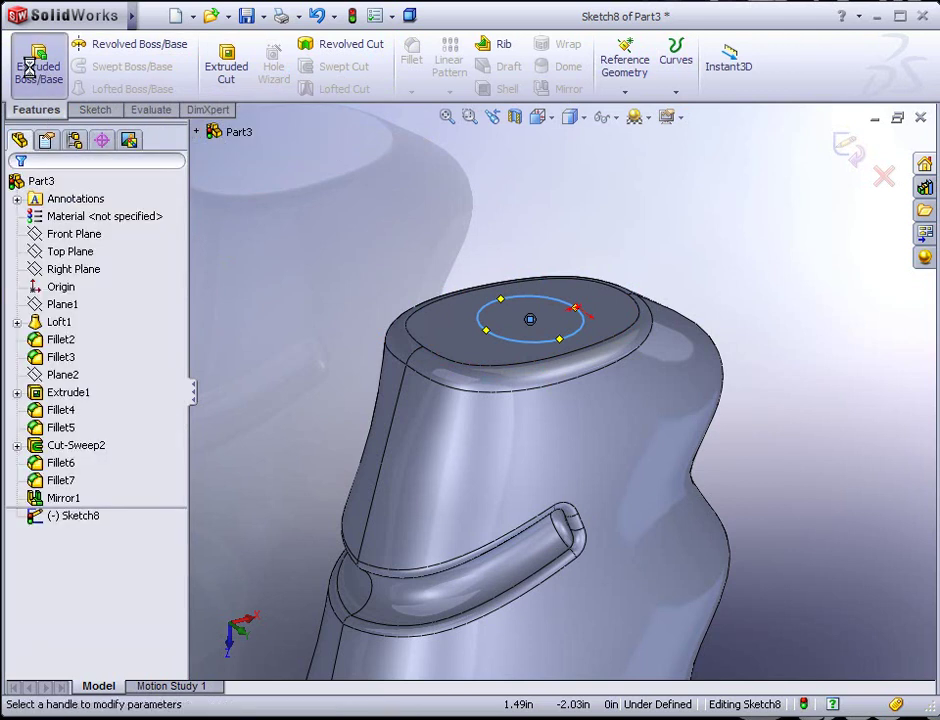
{"action": "left_click", "coordinate": [532, 300]}
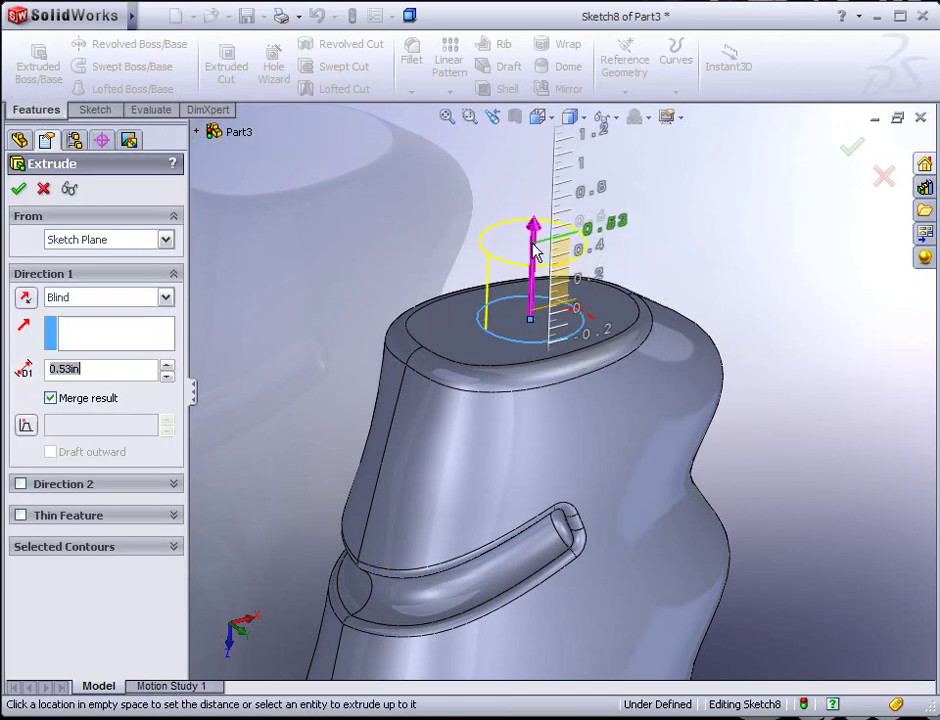
{"action": "left_click", "coordinate": [535, 252]}
{"action": "right_click", "coordinate": [535, 252]}
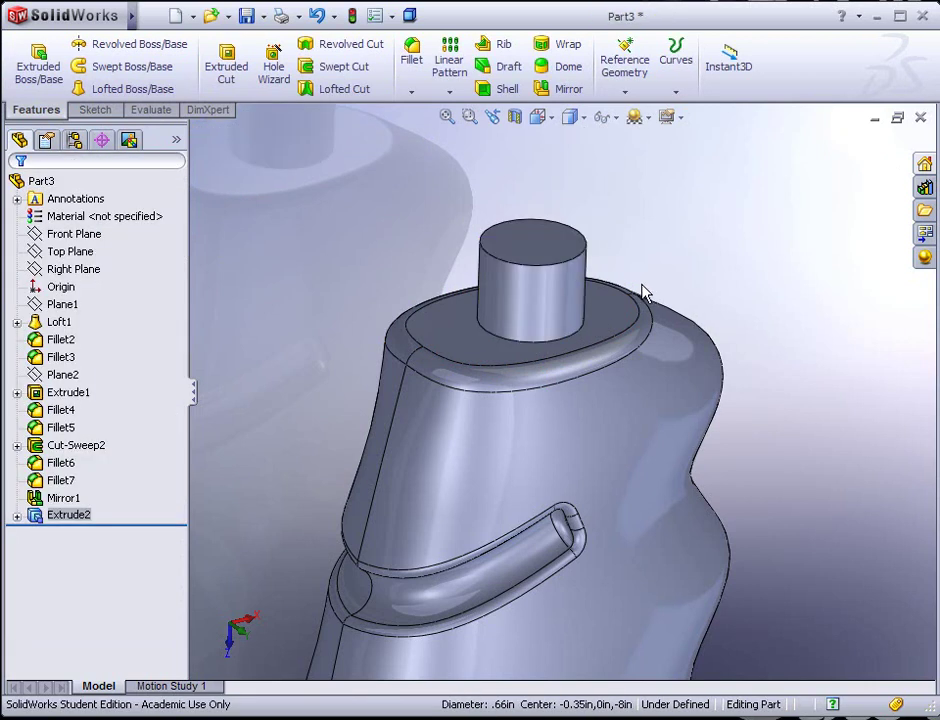
Create a reference plane offset 0.125 in from the neck's top face, reversed so it lies below that face
{"action": "scroll", "coordinate": [570, 296], "scroll_direction": "down", "scroll_amount": 4}
{"action": "scroll", "coordinate": [590, 286], "scroll_direction": "down", "scroll_amount": 2}
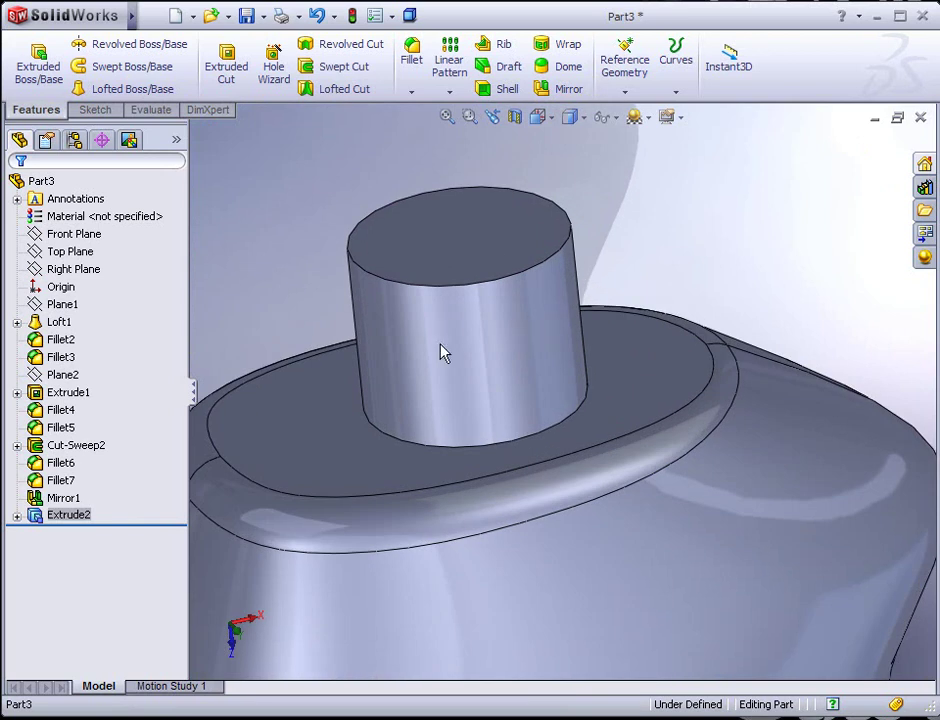
{"action": "left_click", "coordinate": [463, 254]}
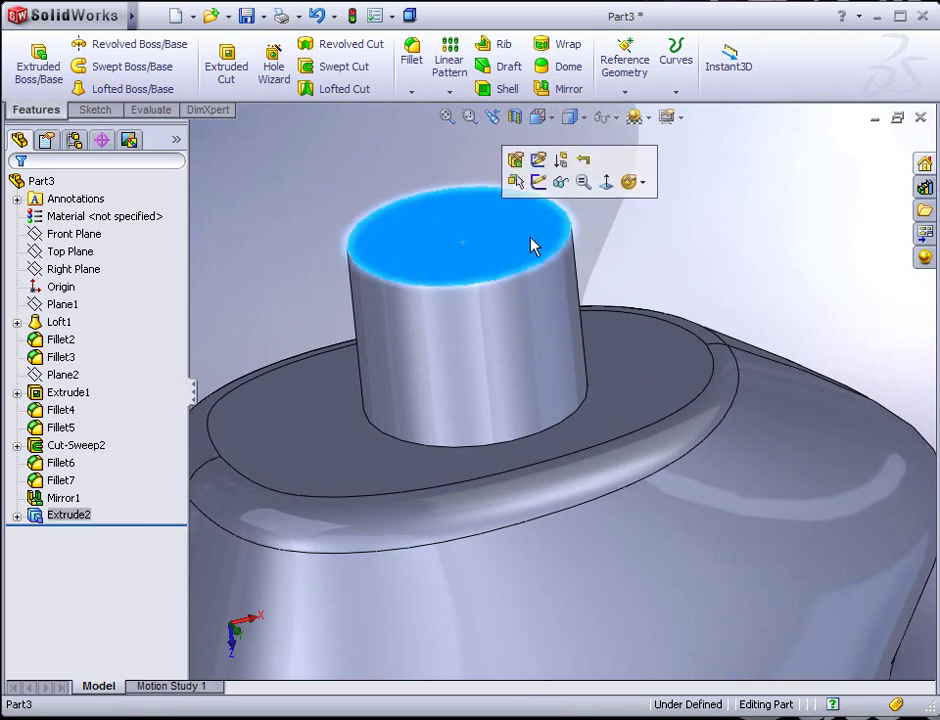
{"action": "left_click", "coordinate": [626, 91]}
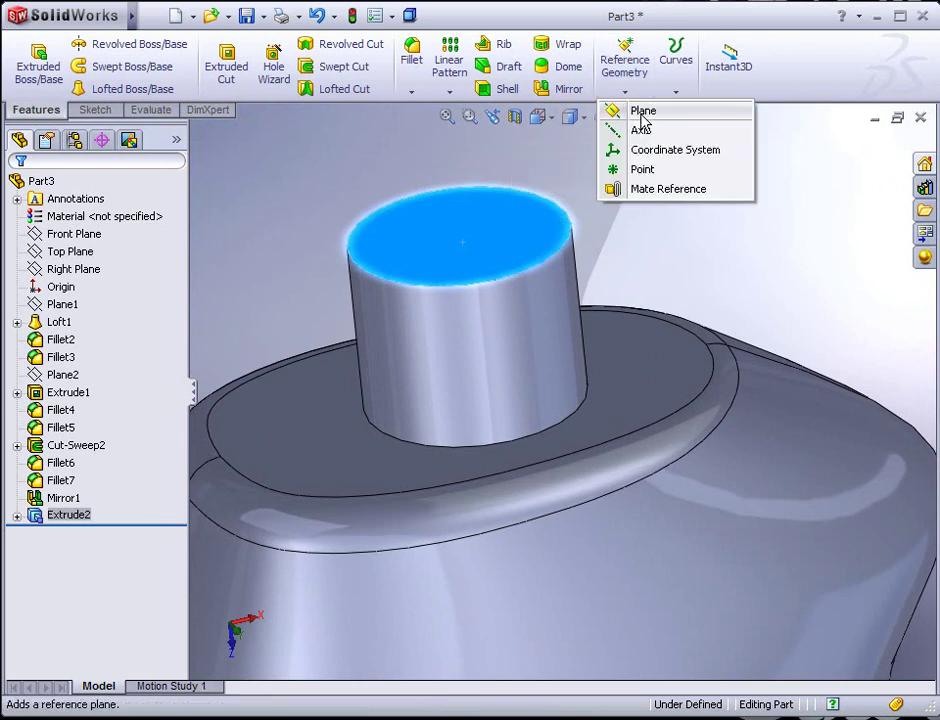
{"action": "left_click", "coordinate": [641, 114]}
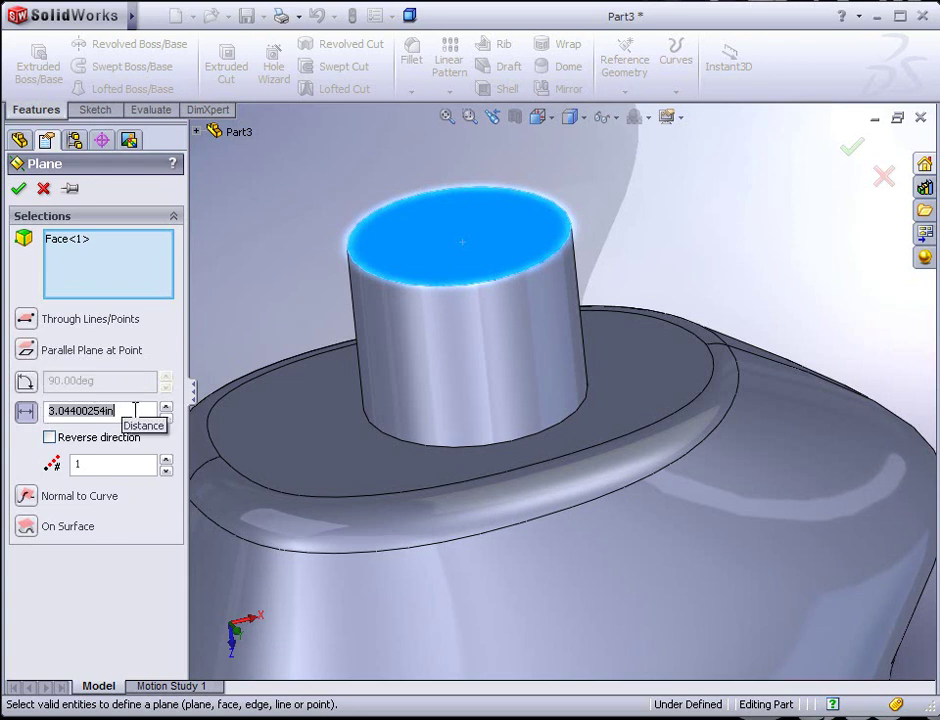
{"action": "type", "text": ".125"}
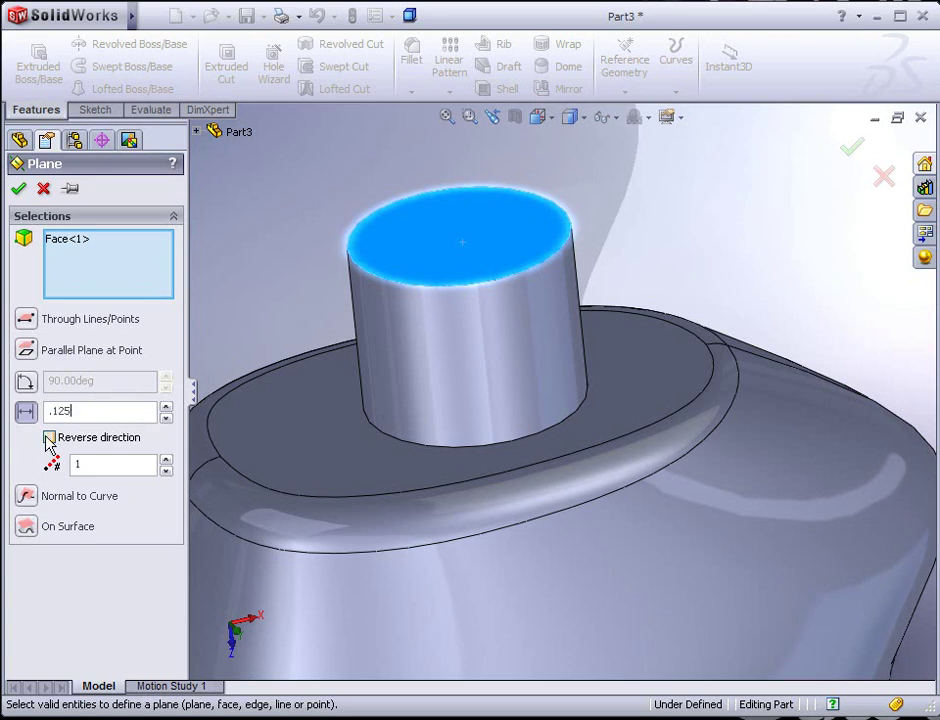
{"action": "key", "text": "Return"}
{"action": "middle_click_drag", "start_coordinate": [352, 428], "coordinate": [388, 335]}
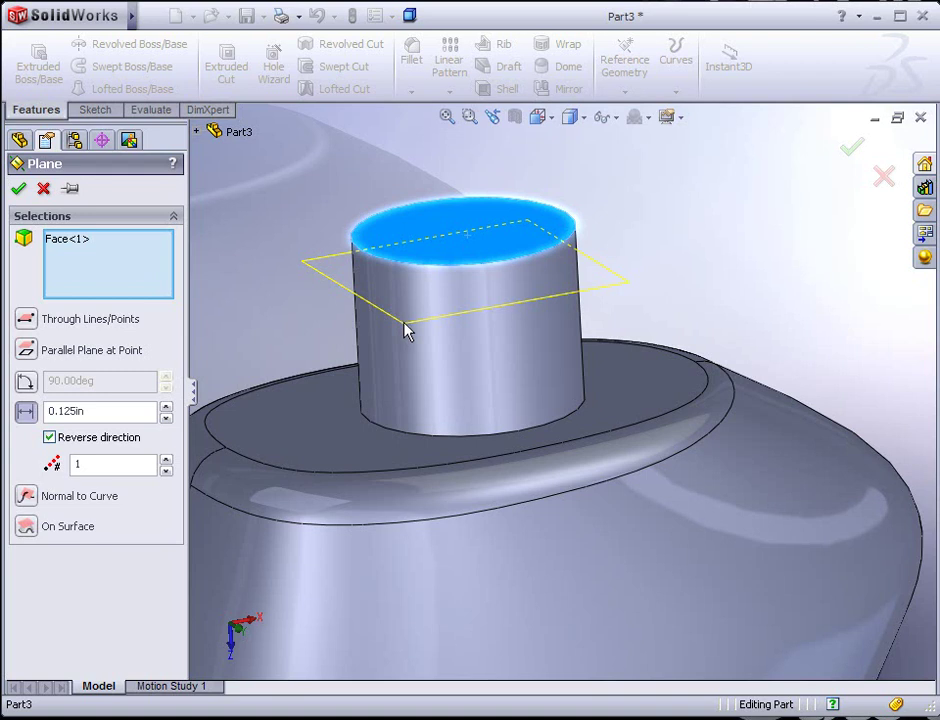
{"action": "left_click", "coordinate": [18, 188]}
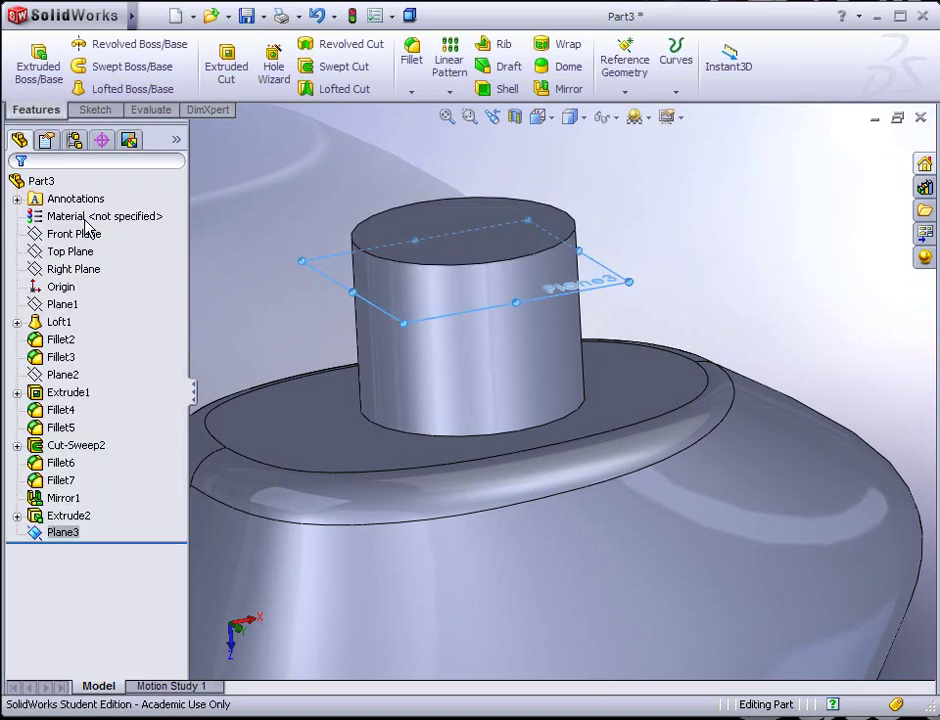
Start a sketch on the offset plane and convert the outline of the neck's top face into a circle
{"action": "left_click", "coordinate": [336, 288]}
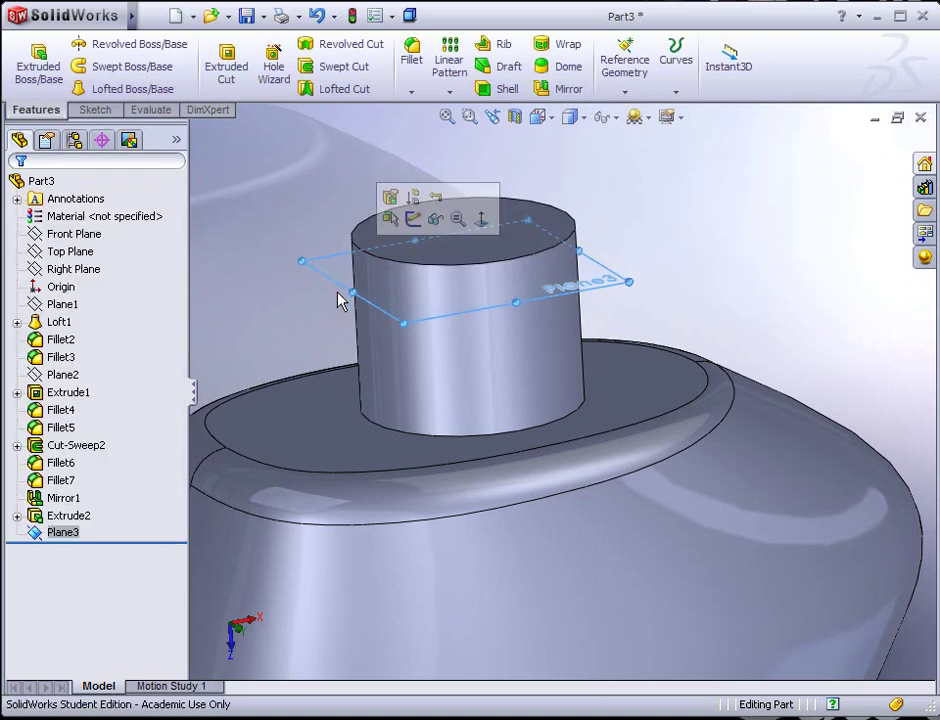
{"action": "left_click", "coordinate": [412, 220]}
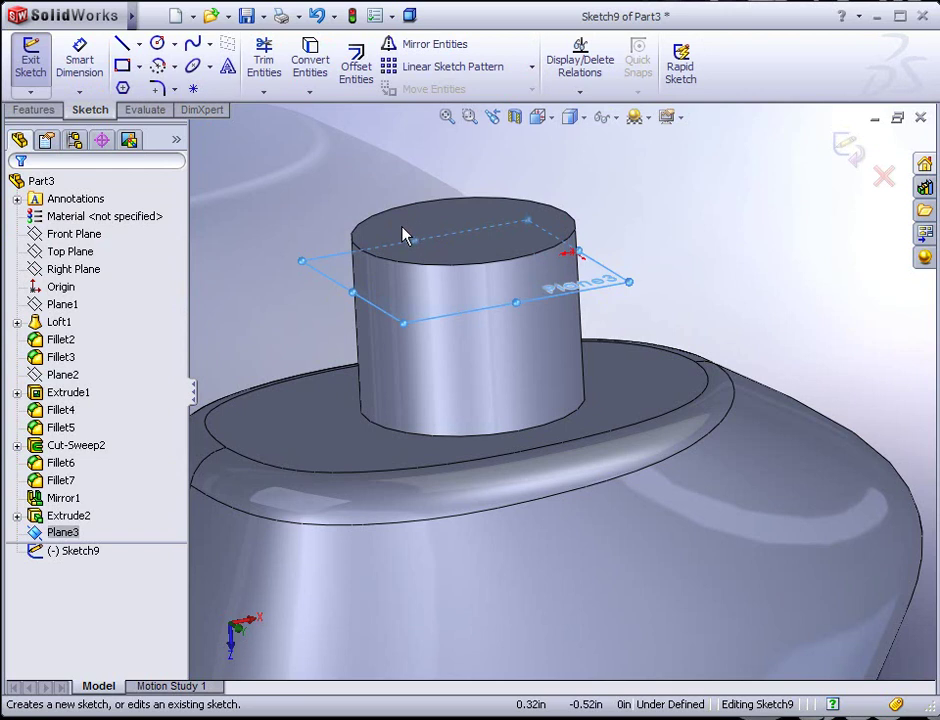
{"action": "middle_click_drag", "start_coordinate": [361, 249], "coordinate": [345, 310]}
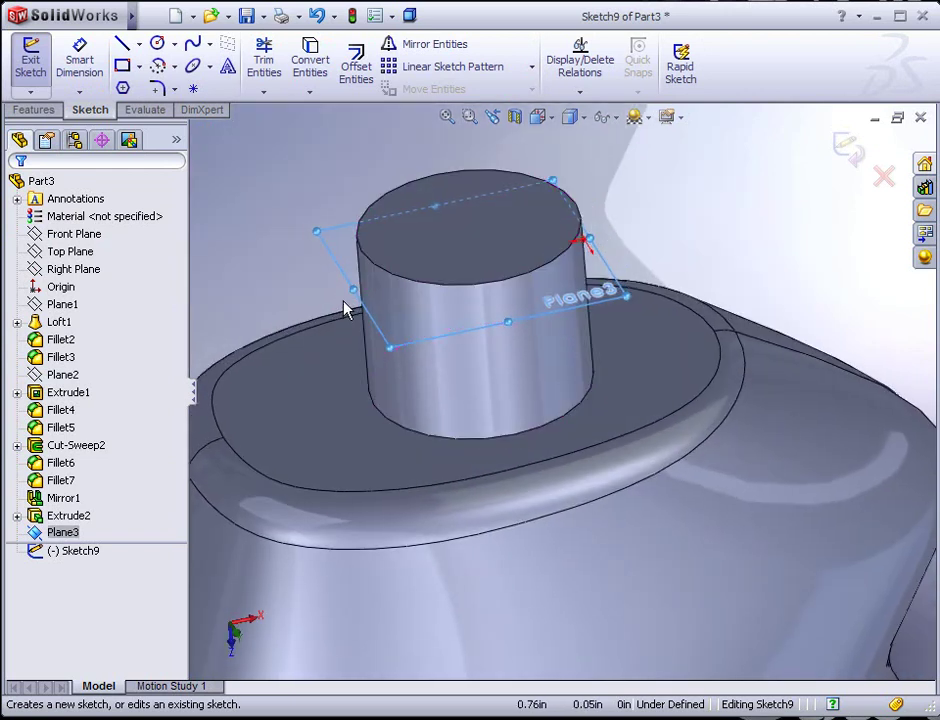
{"action": "left_click", "coordinate": [403, 283]}
{"action": "left_click", "coordinate": [434, 278]}
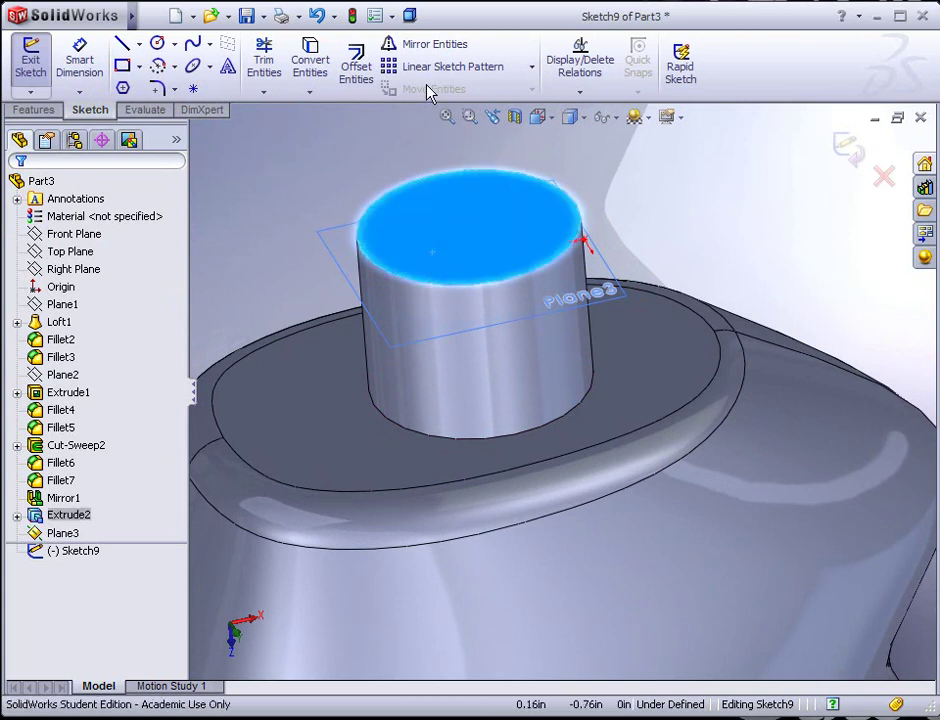
{"action": "left_click", "coordinate": [318, 68]}
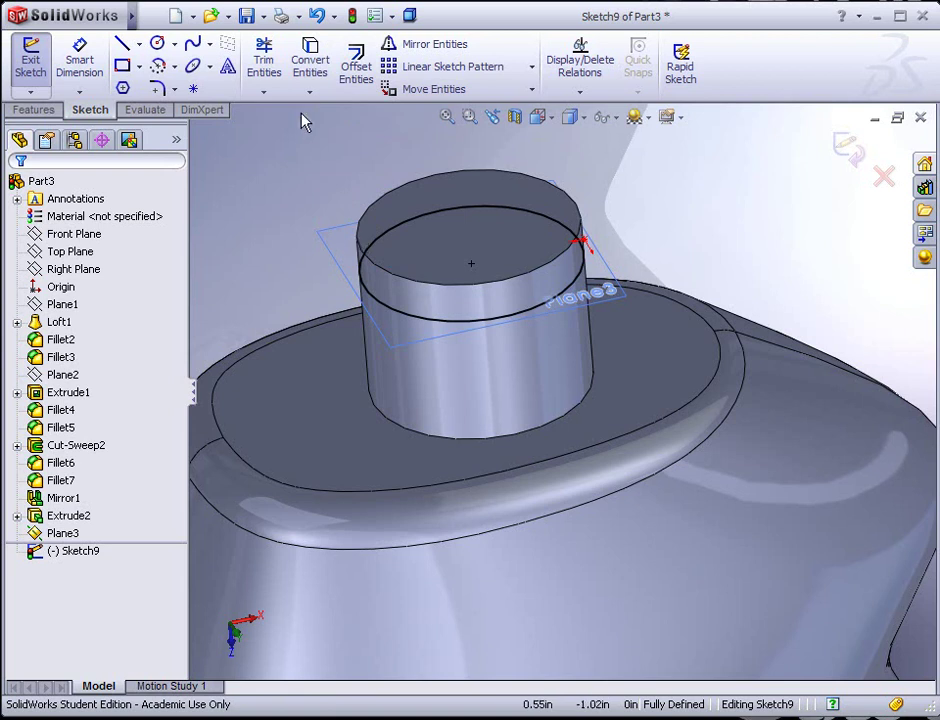
Start a Helix/Spiral from the converted circle, defined by Pitch and Revolution with constant pitch
{"action": "mouse_move", "coordinate": [132, 17]}
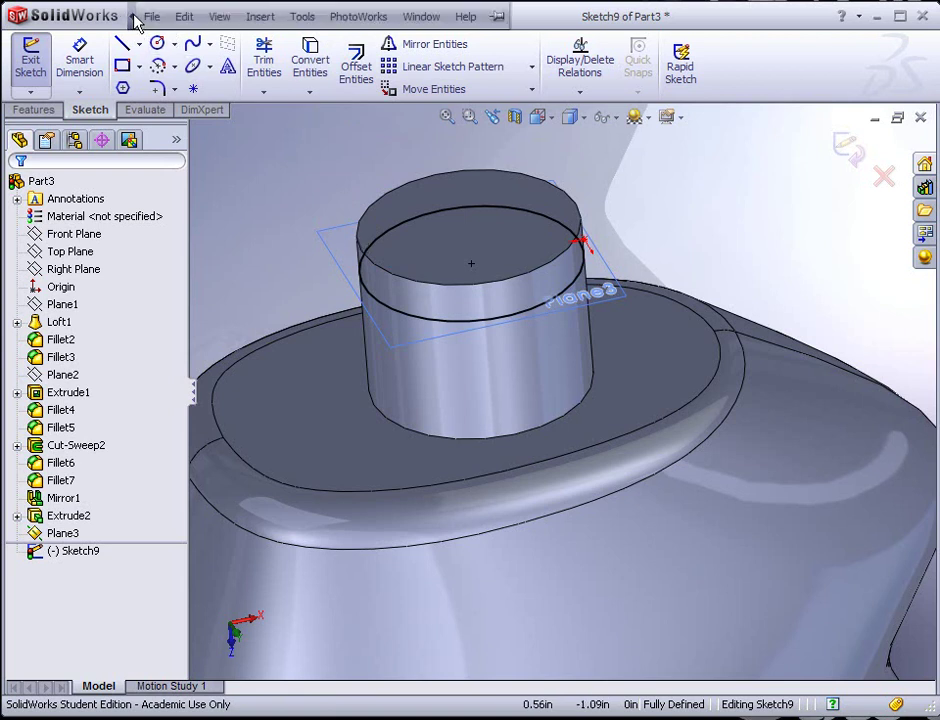
{"action": "left_click", "coordinate": [262, 17]}
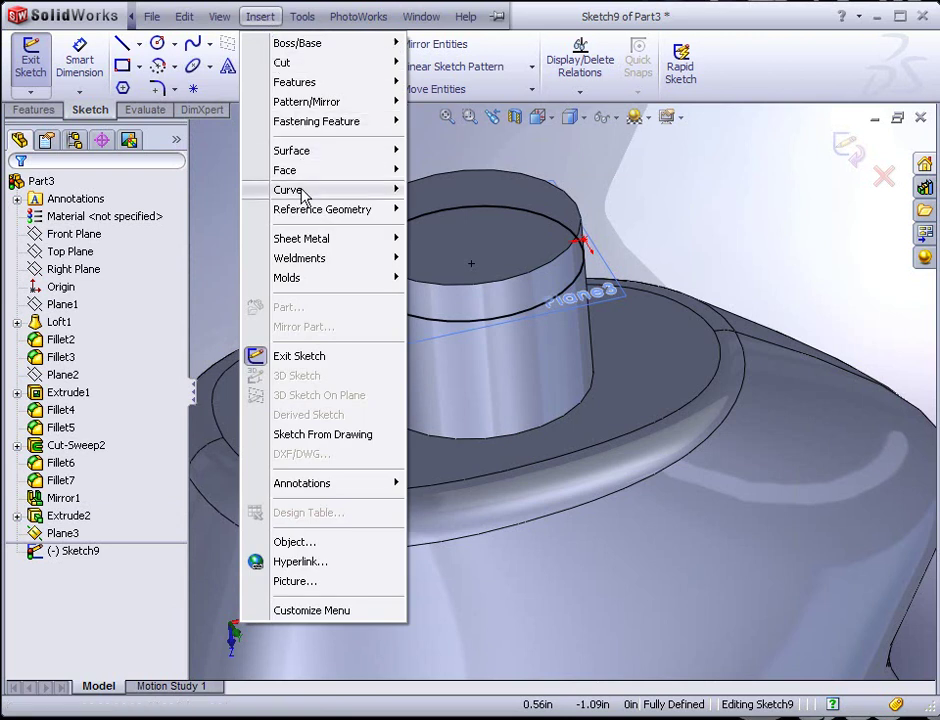
{"action": "mouse_move", "coordinate": [308, 192]}
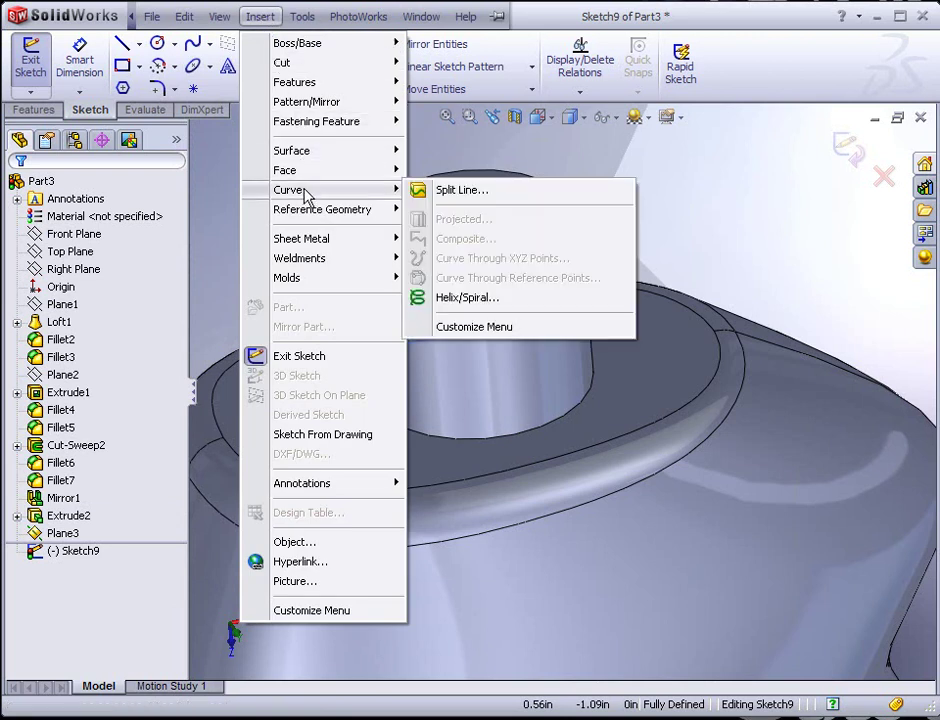
{"action": "left_click", "coordinate": [456, 299]}
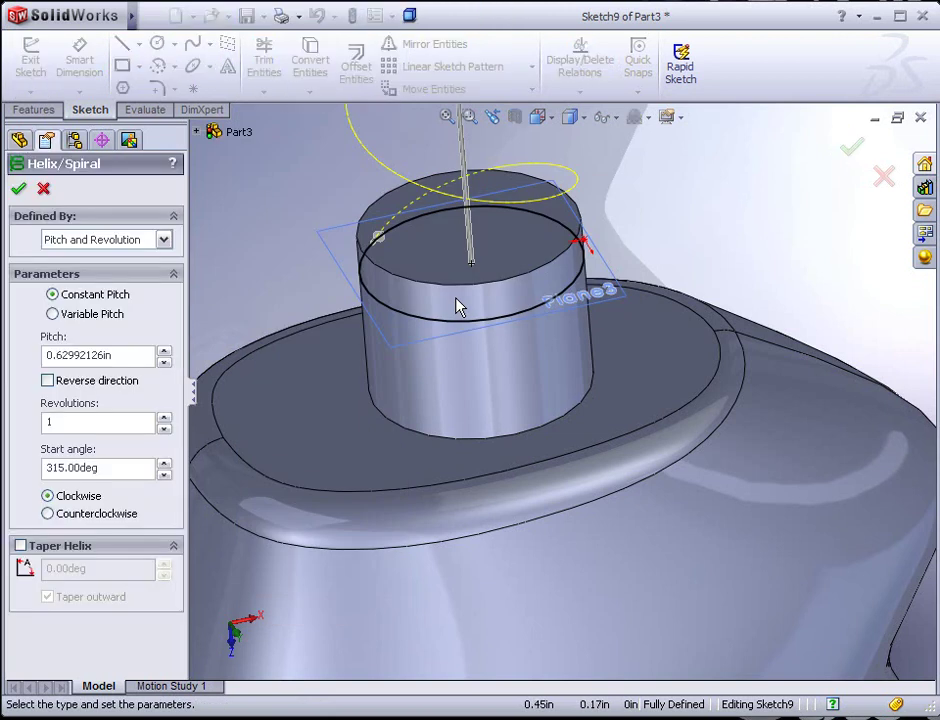
{"action": "key", "text": "Down"}
{"action": "key", "text": "Down"}
{"action": "key", "text": "Down"}
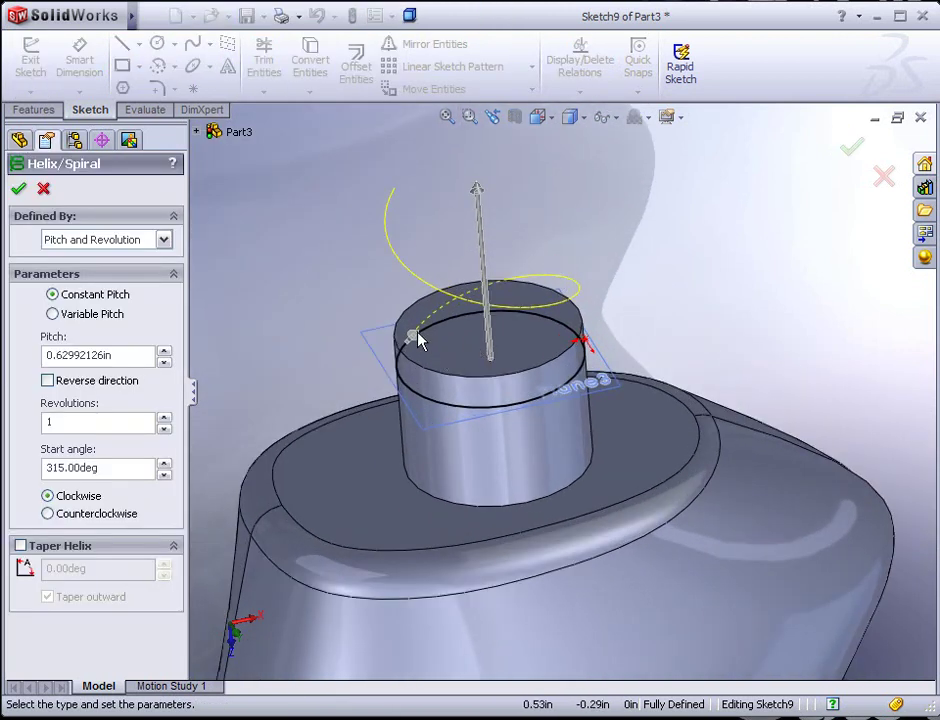
{"action": "key", "text": "Down"}
{"action": "key", "text": "Up"}
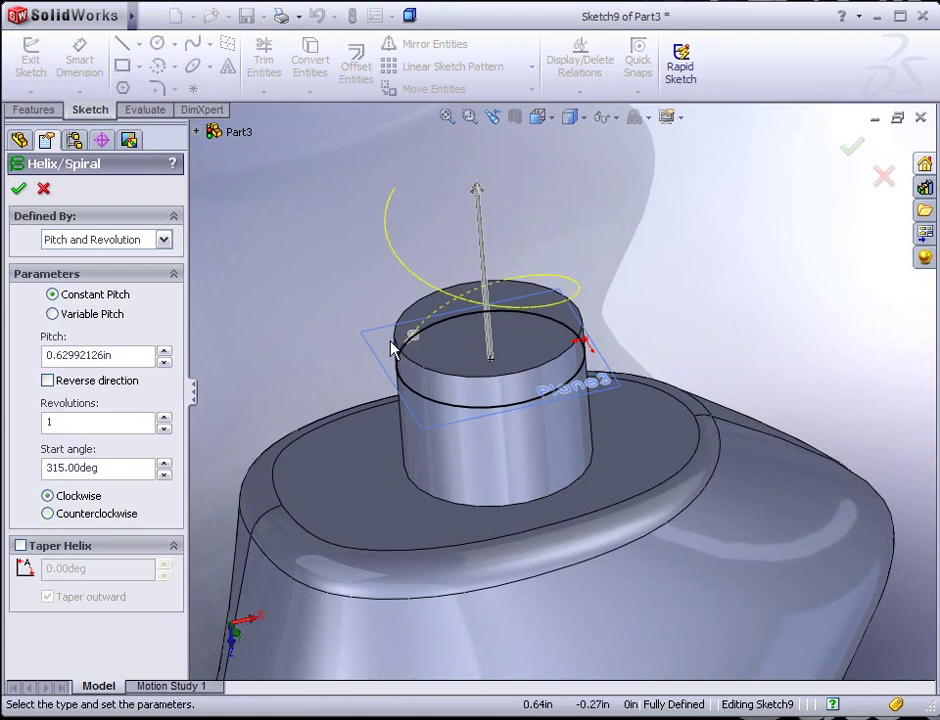
{"action": "left_click", "coordinate": [164, 240]}
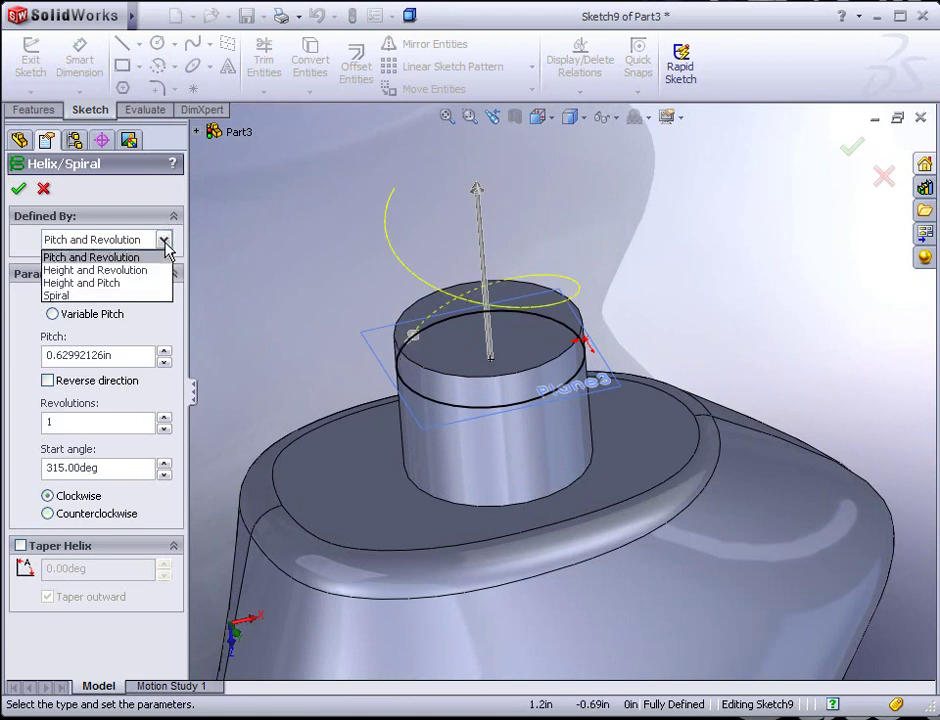
{"action": "left_click", "coordinate": [95, 258]}
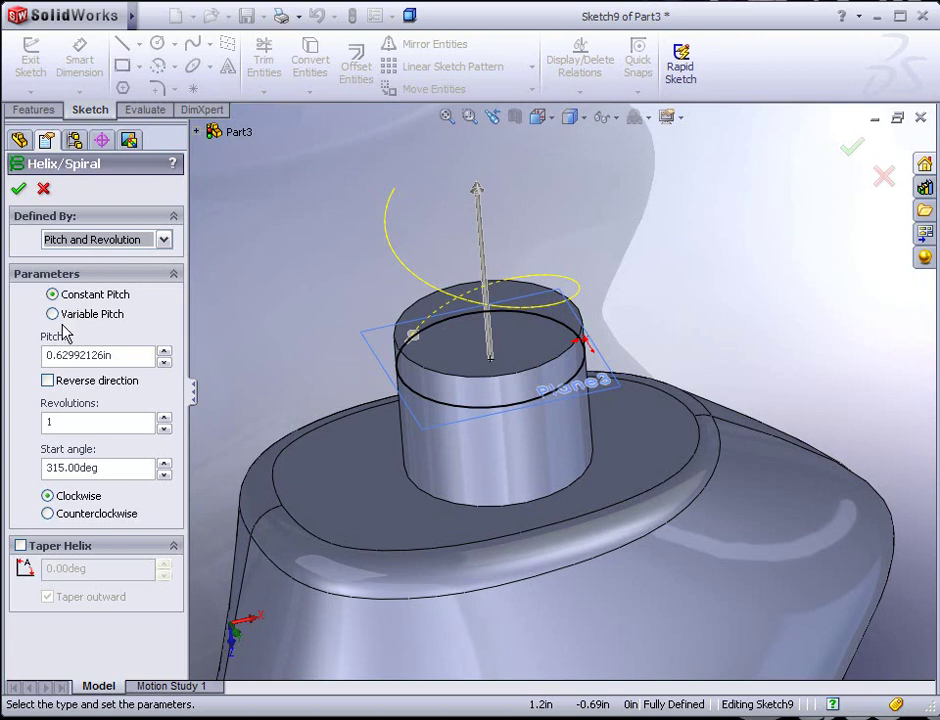
Reduce the helix pitch to about 0.33 in and set it to 2 revolutions
{"action": "left_click", "coordinate": [165, 364]}
{"action": "left_click", "coordinate": [165, 364]}
{"action": "left_click", "coordinate": [165, 364]}
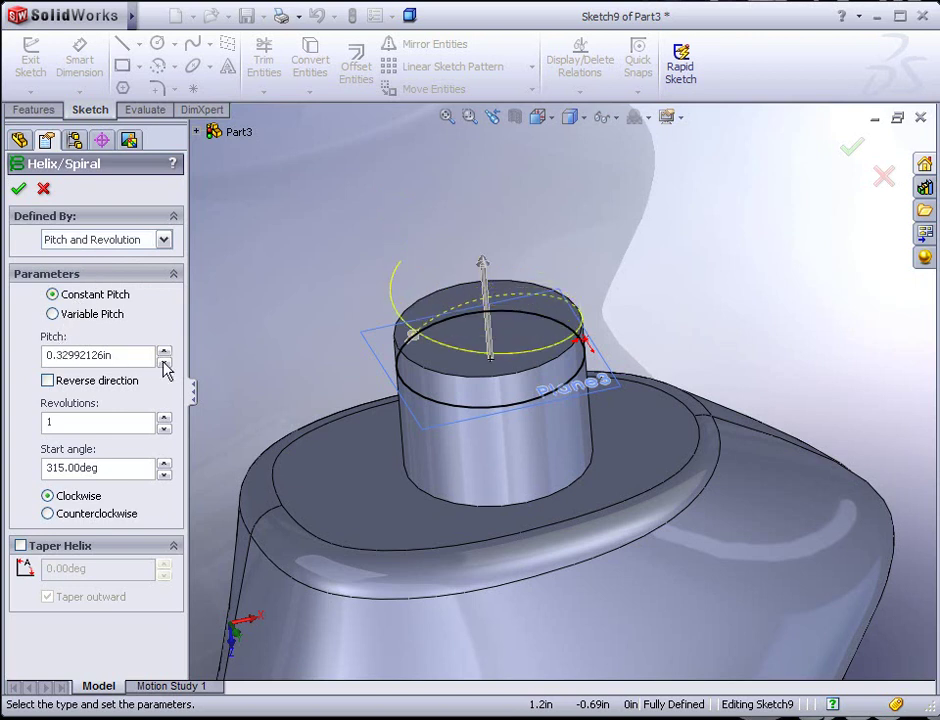
{"action": "left_click", "coordinate": [164, 418]}
{"action": "left_click", "coordinate": [164, 418]}
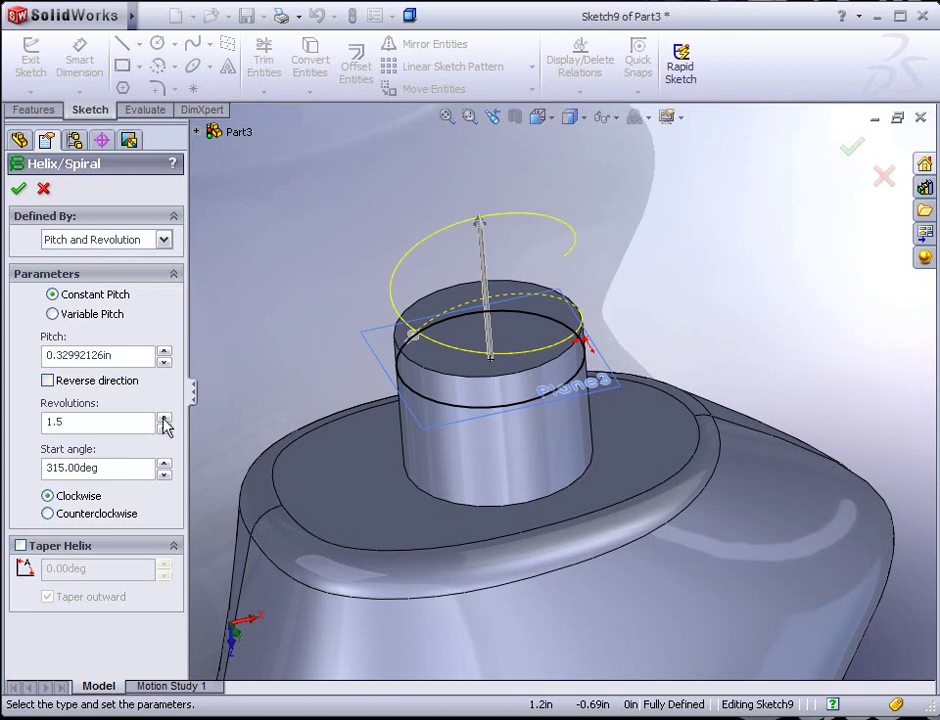
{"action": "left_click", "coordinate": [164, 418]}
{"action": "left_click", "coordinate": [164, 418]}
Reverse the helix so it runs down the neck, set its pitch to about 0.13 in, and create it
{"action": "left_click", "coordinate": [165, 364]}
{"action": "left_click", "coordinate": [164, 363]}
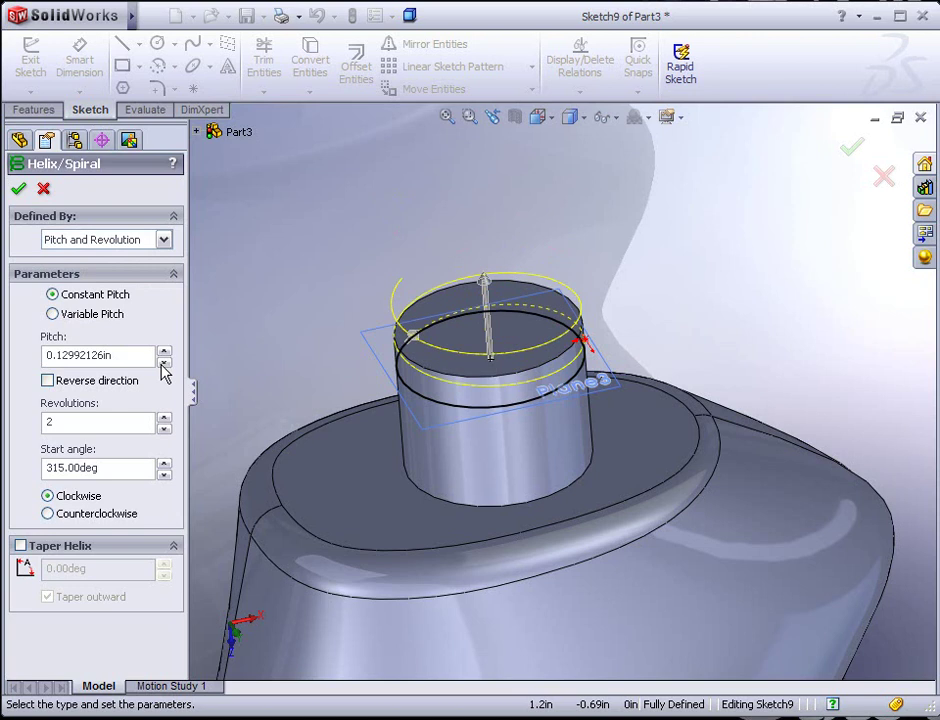
{"action": "left_click", "coordinate": [164, 351]}
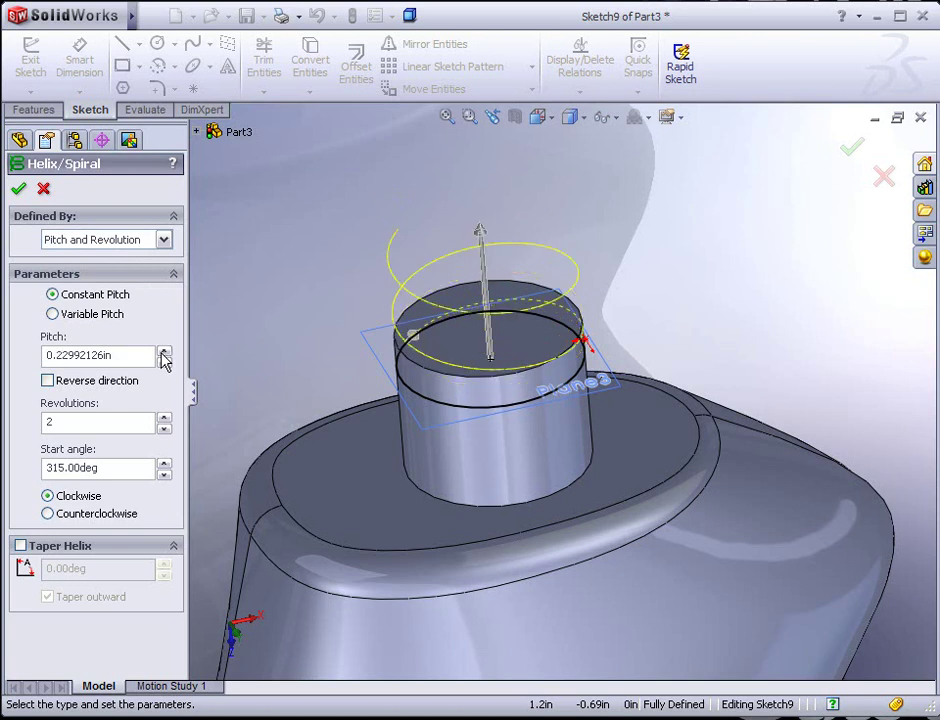
{"action": "left_click", "coordinate": [47, 381]}
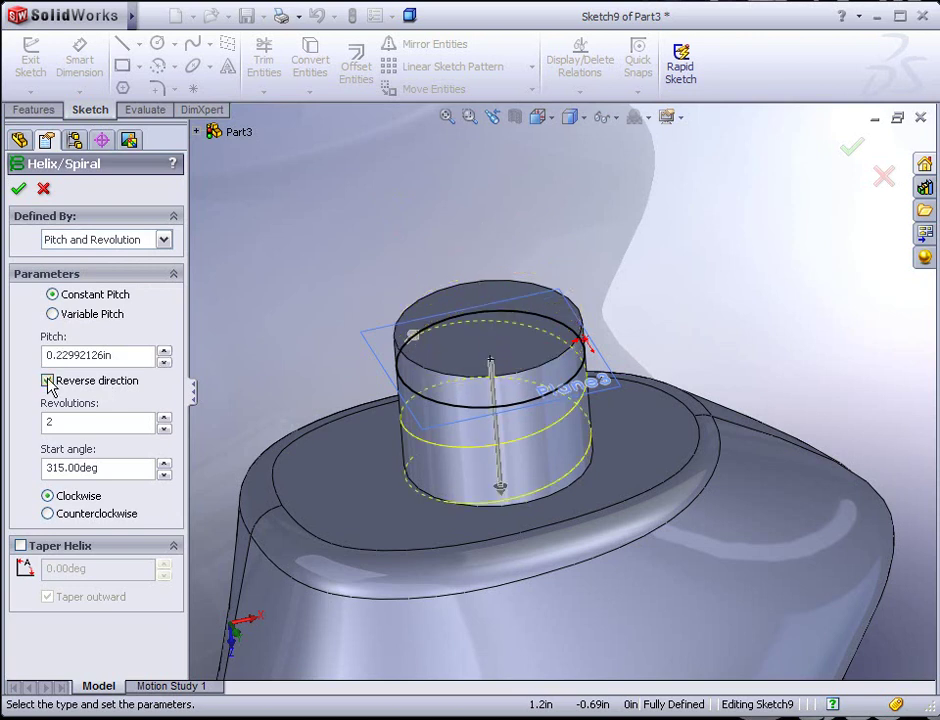
{"action": "left_click", "coordinate": [165, 364]}
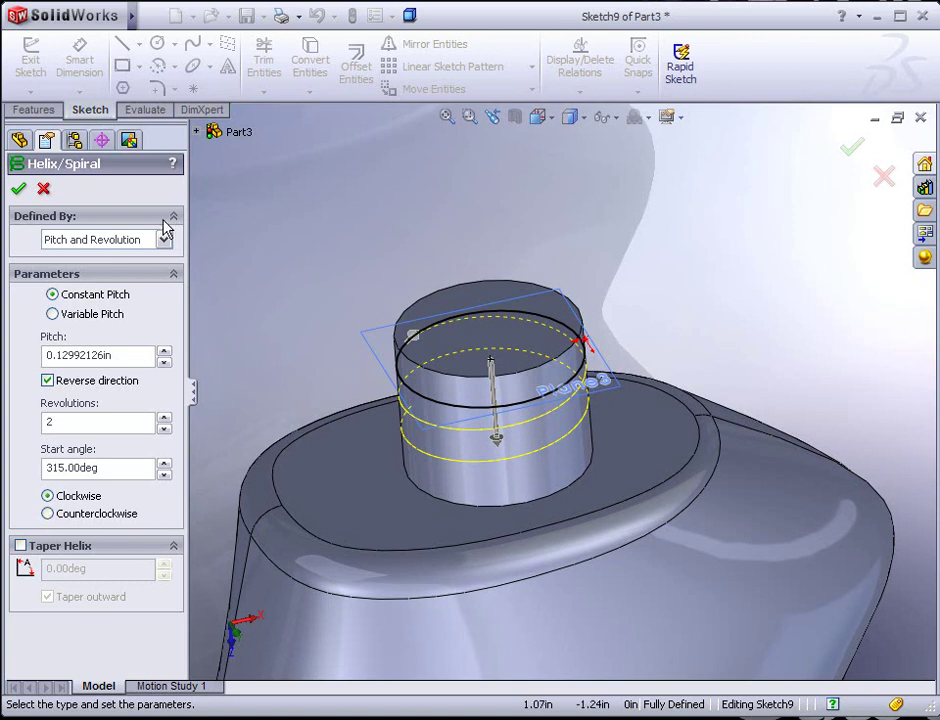
{"action": "left_click", "coordinate": [18, 188]}
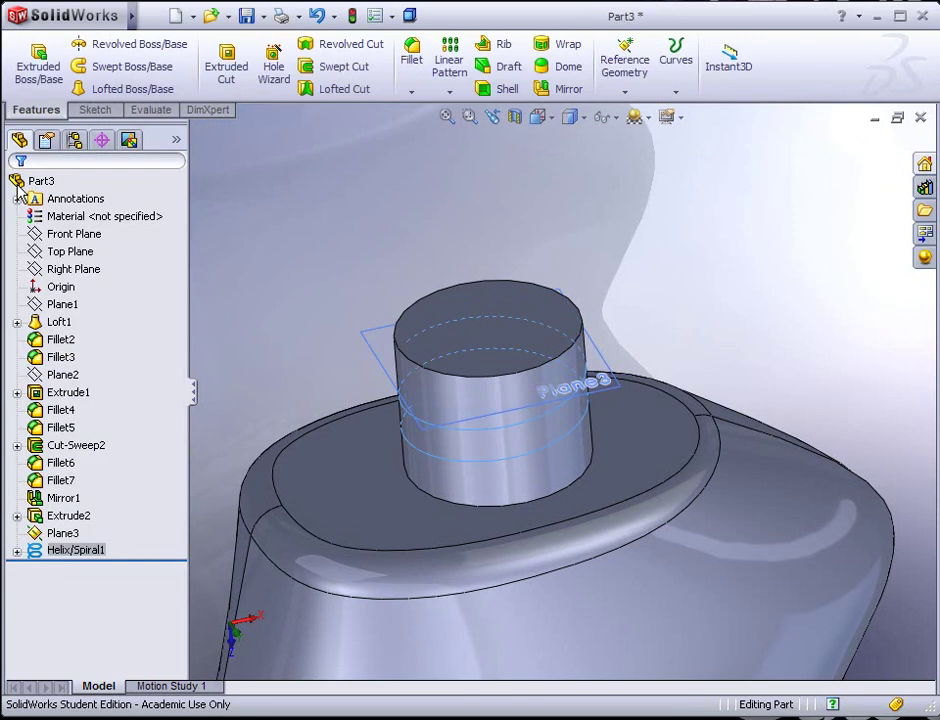
Hide the offset reference plane around the neck
{"action": "right_click", "coordinate": [370, 350]}
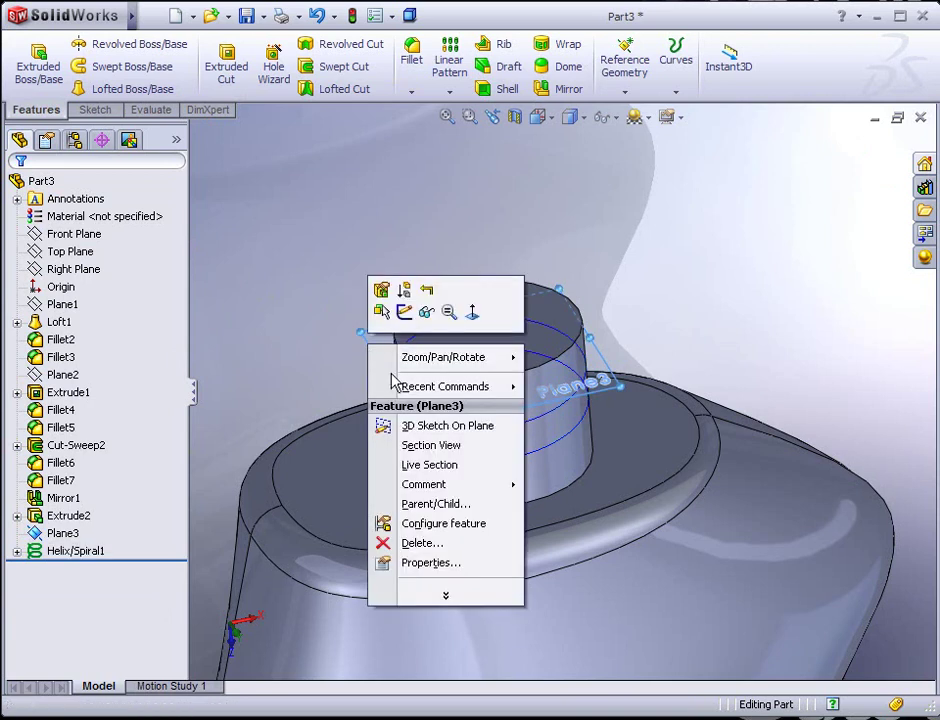
{"action": "left_click", "coordinate": [426, 311]}
{"action": "middle_click_drag", "start_coordinate": [528, 442], "coordinate": [373, 441]}
{"action": "scroll", "coordinate": [426, 403], "scroll_direction": "down", "scroll_amount": 3}
{"action": "scroll", "coordinate": [537, 386], "scroll_direction": "down", "scroll_amount": 2}
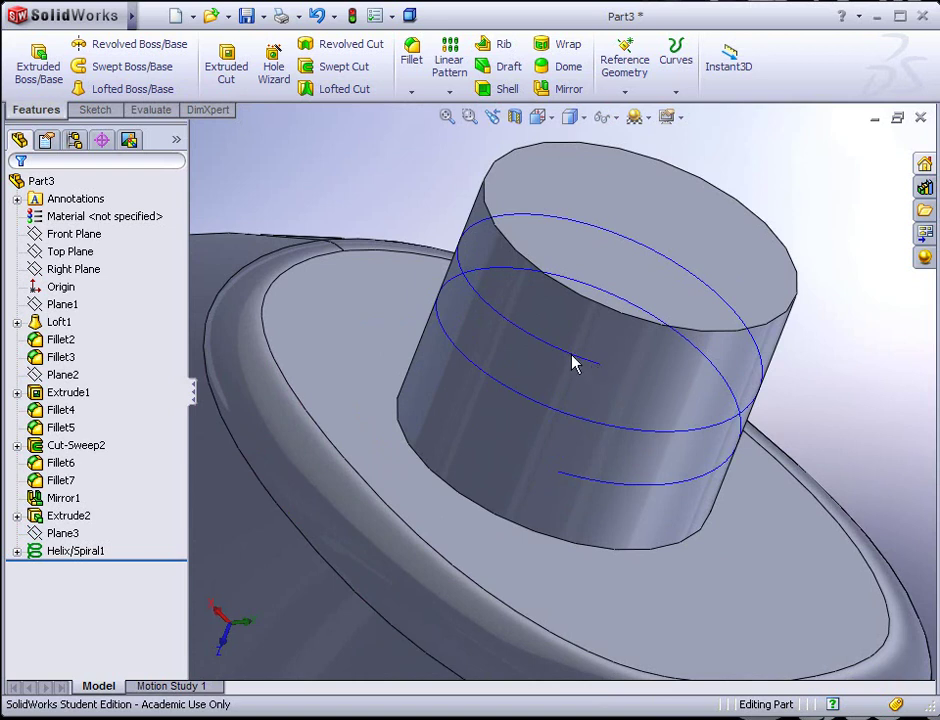
Start a new sketch from the helix, on a plane normal to its upper end
{"action": "left_click", "coordinate": [568, 408]}
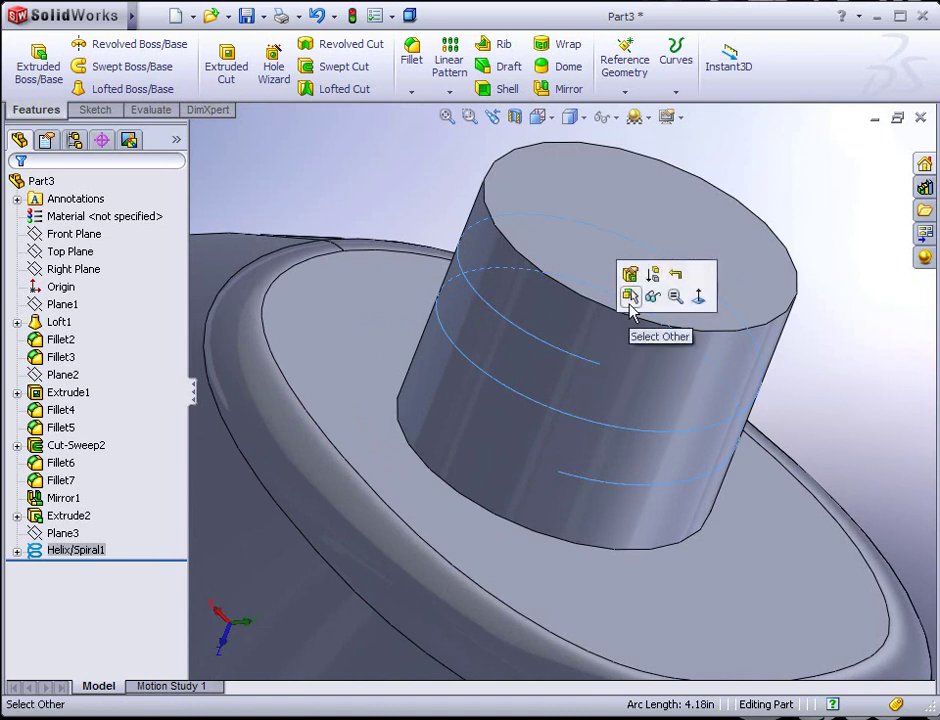
{"action": "left_click", "coordinate": [95, 110]}
{"action": "left_click", "coordinate": [31, 60]}
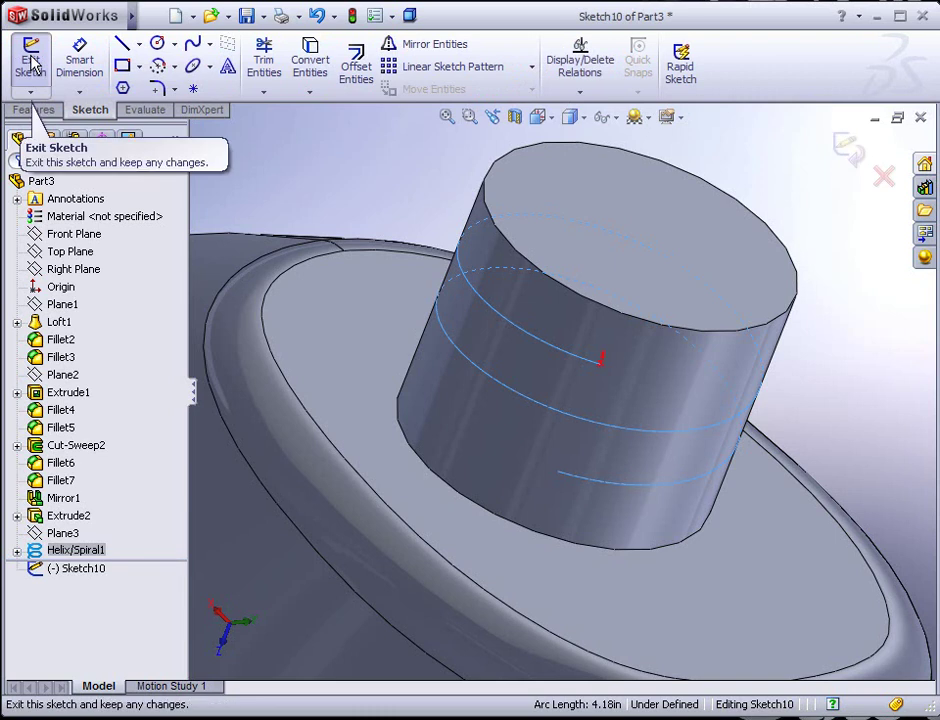
Sketch a closed four-sided thread profile around the helix's upper end, its base inside the neck wall about 0.09 in long, and exit the sketch
{"action": "mouse_move", "coordinate": [629, 374]}
{"action": "middle_mouse_down"}
{"action": "mouse_move", "coordinate": [682, 399]}
{"action": "mouse_move", "coordinate": [682, 432]}
{"action": "mouse_move", "coordinate": [632, 412]}
{"action": "mouse_move", "coordinate": [602, 382]}
{"action": "mouse_move", "coordinate": [600, 395]}
{"action": "mouse_move", "coordinate": [598, 369]}
{"action": "mouse_move", "coordinate": [581, 386]}
{"action": "mouse_move", "coordinate": [539, 388]}
{"action": "mouse_move", "coordinate": [527, 374]}
{"action": "middle_mouse_up"}
{"action": "key", "text": "Escape"}
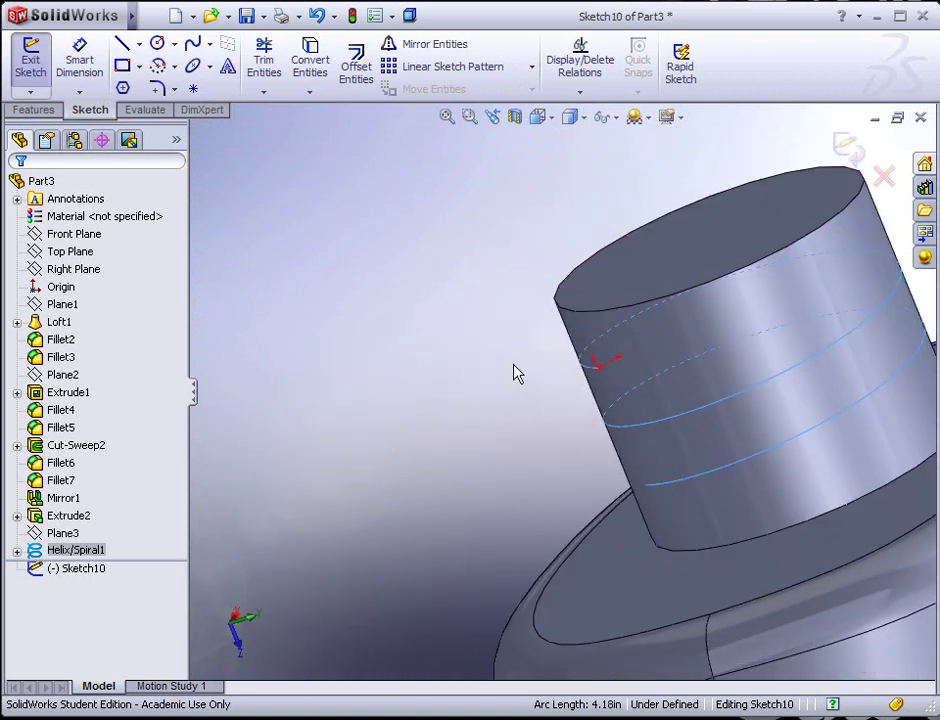
{"action": "left_click", "coordinate": [552, 119]}
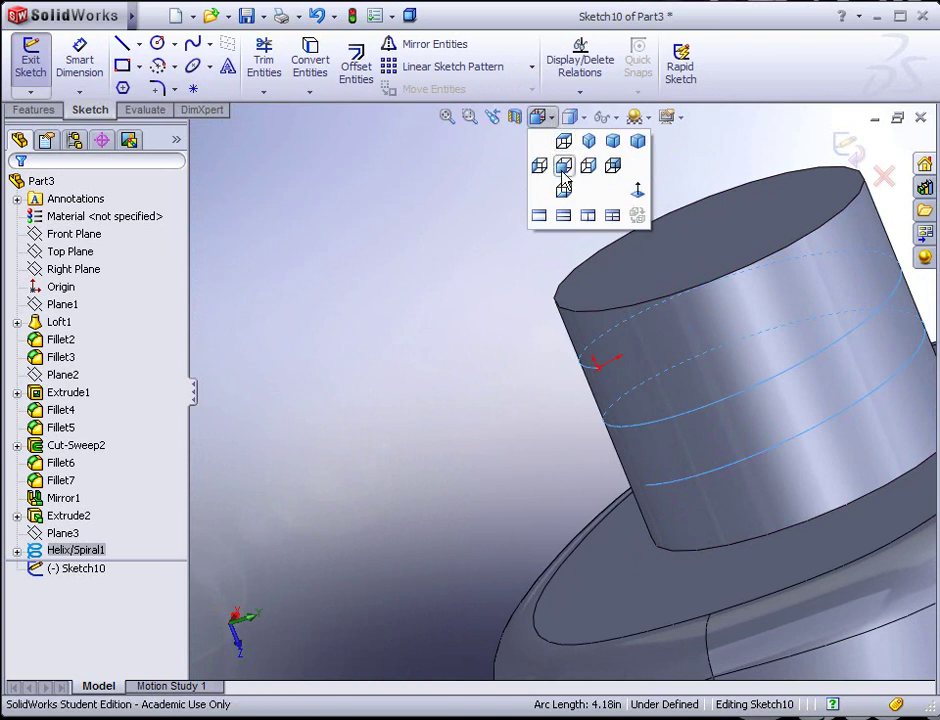
{"action": "left_click", "coordinate": [639, 194]}
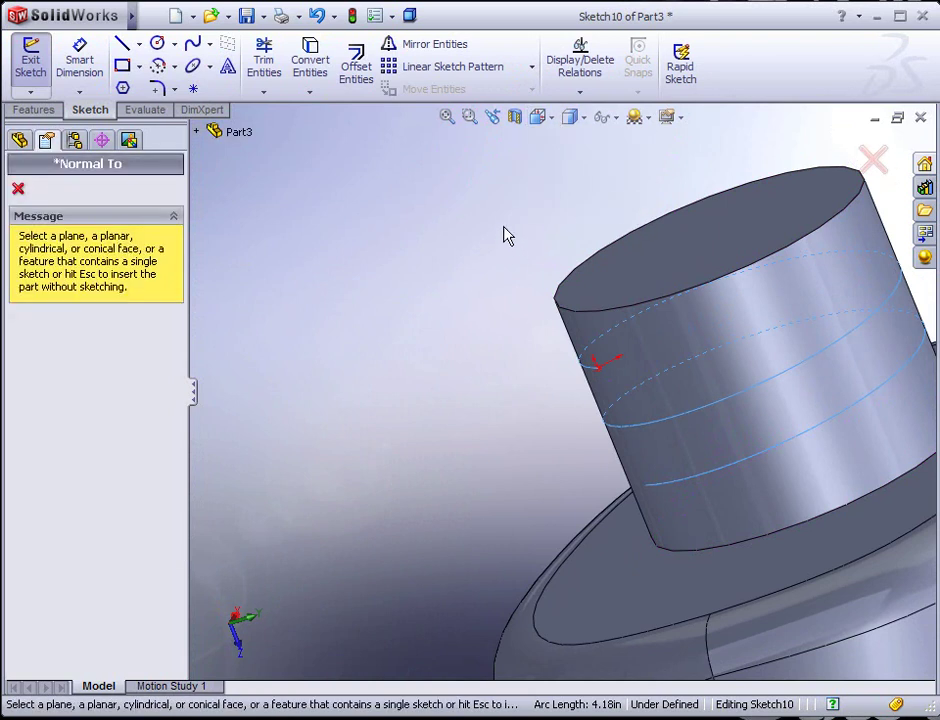
{"action": "left_click", "coordinate": [541, 121]}
{"action": "left_click", "coordinate": [564, 145]}
{"action": "scroll", "coordinate": [529, 180], "scroll_direction": "down", "scroll_amount": 5}
{"action": "key", "text": "Escape"}
{"action": "middle_click_drag", "start_coordinate": [537, 220], "coordinate": [625, 309]}
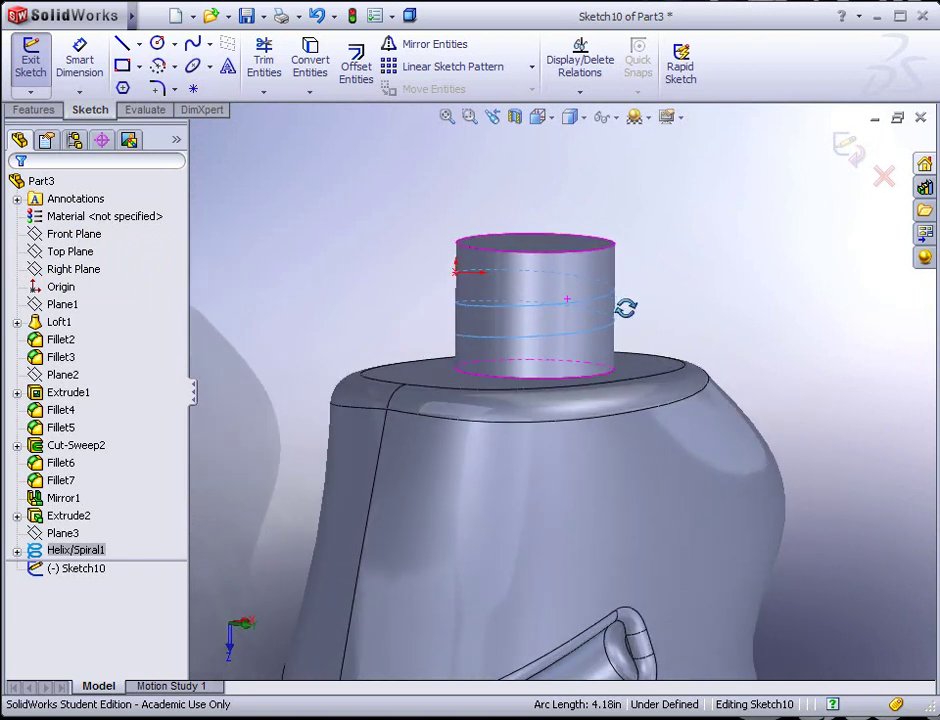
{"action": "scroll", "coordinate": [475, 300], "scroll_direction": "down", "scroll_amount": 8}
{"action": "middle_click_drag", "start_coordinate": [509, 324], "coordinate": [506, 335]}
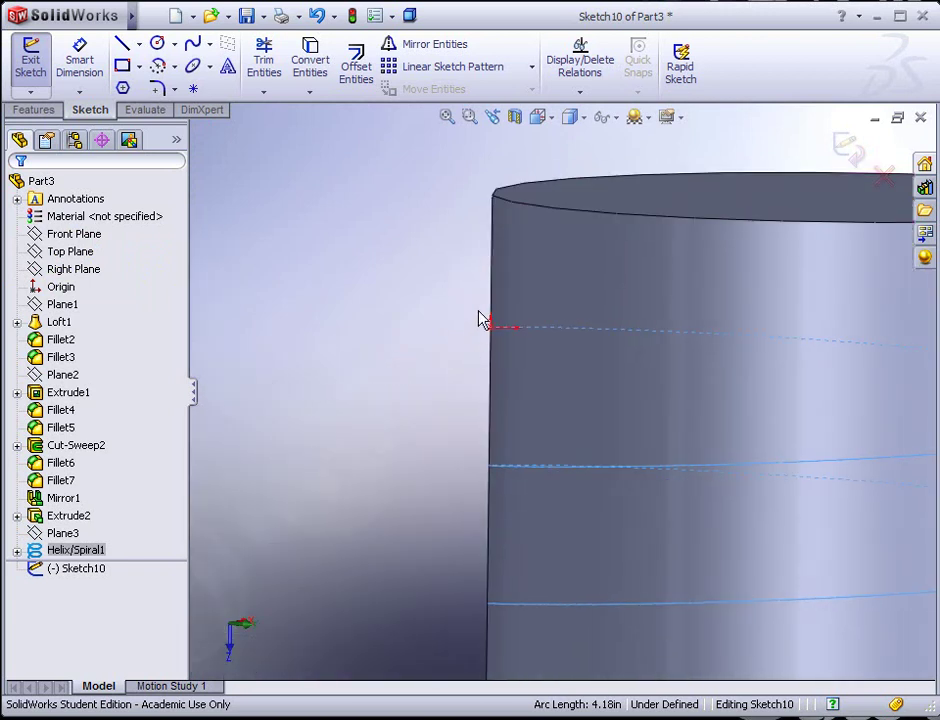
{"action": "left_click", "coordinate": [121, 43]}
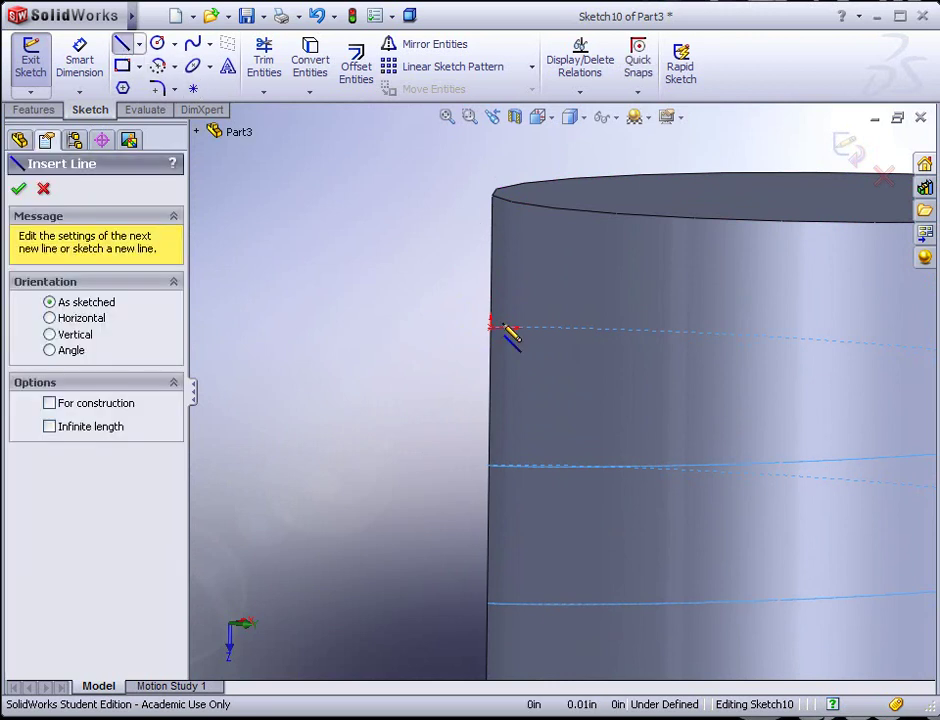
{"action": "left_click", "coordinate": [500, 274]}
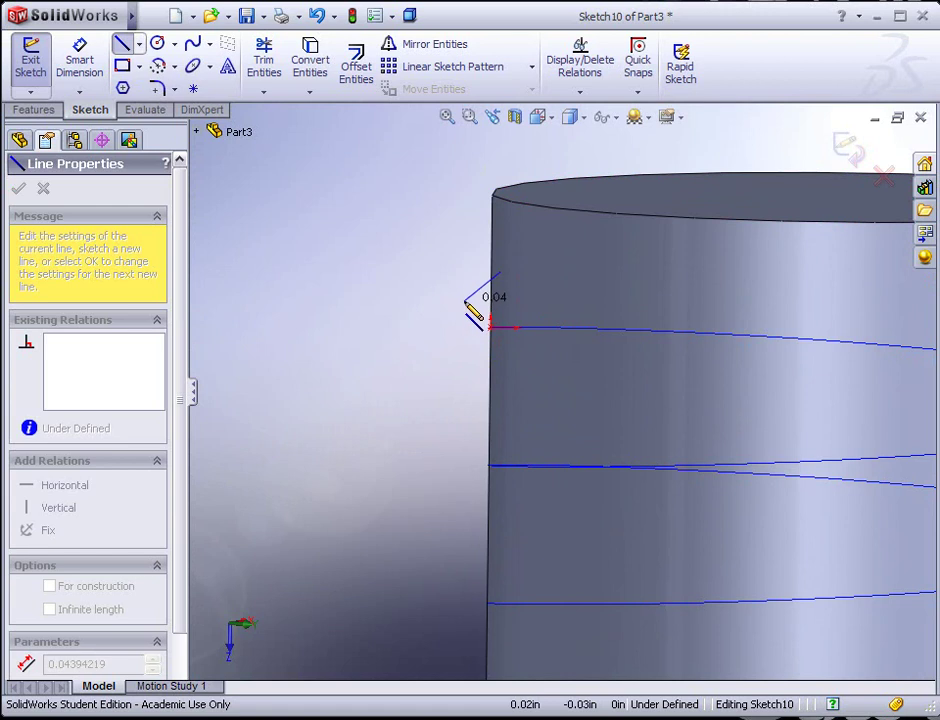
{"action": "left_click", "coordinate": [461, 317]}
{"action": "left_click", "coordinate": [460, 353]}
{"action": "left_click", "coordinate": [501, 371]}
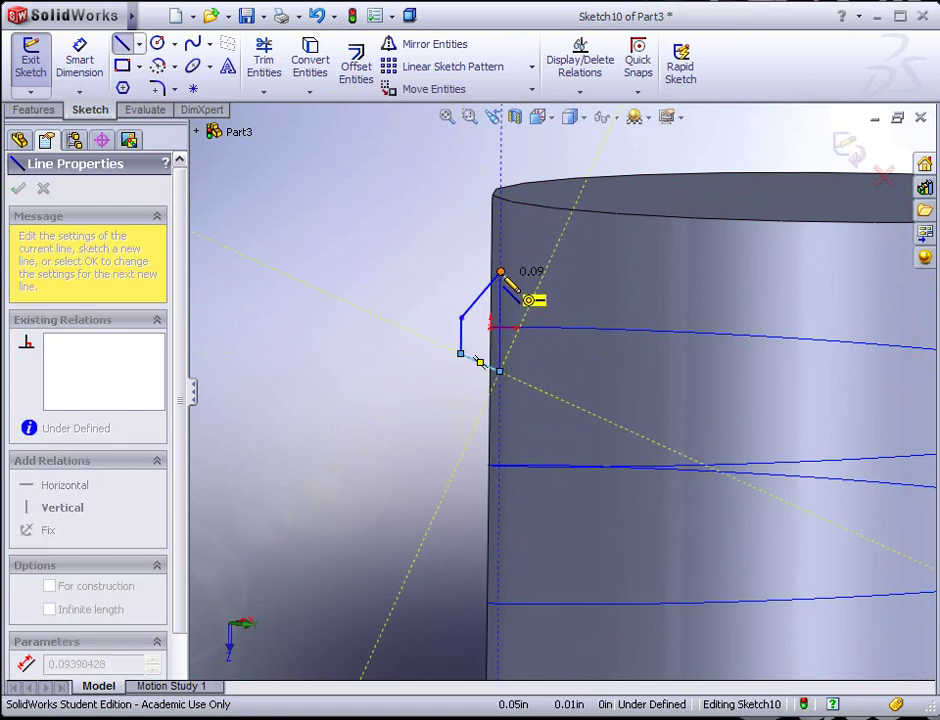
{"action": "left_click", "coordinate": [500, 273]}
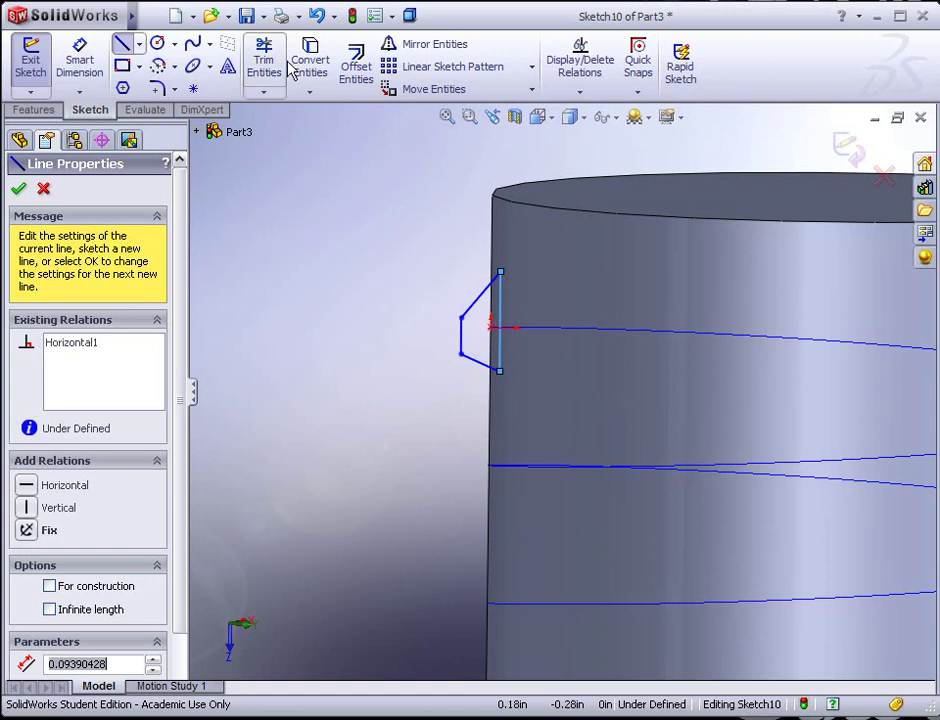
{"action": "left_click", "coordinate": [352, 17]}
Create a Swept Boss/Base using the four-sided sketch as the profile and the helix as the path
{"action": "middle_click_drag", "start_coordinate": [330, 355], "coordinate": [344, 380]}
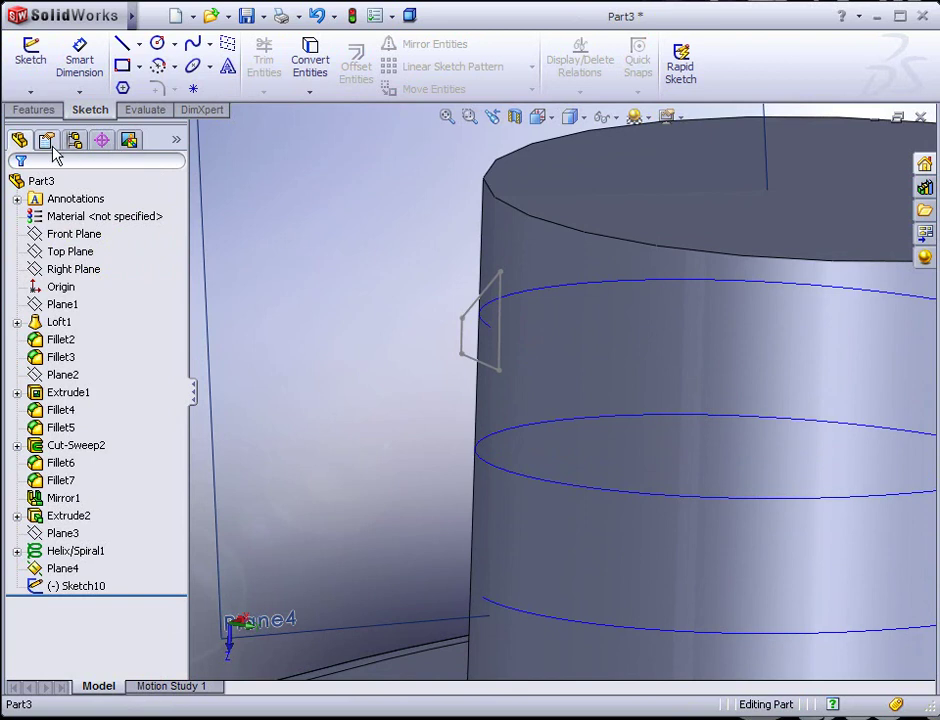
{"action": "left_click", "coordinate": [32, 110]}
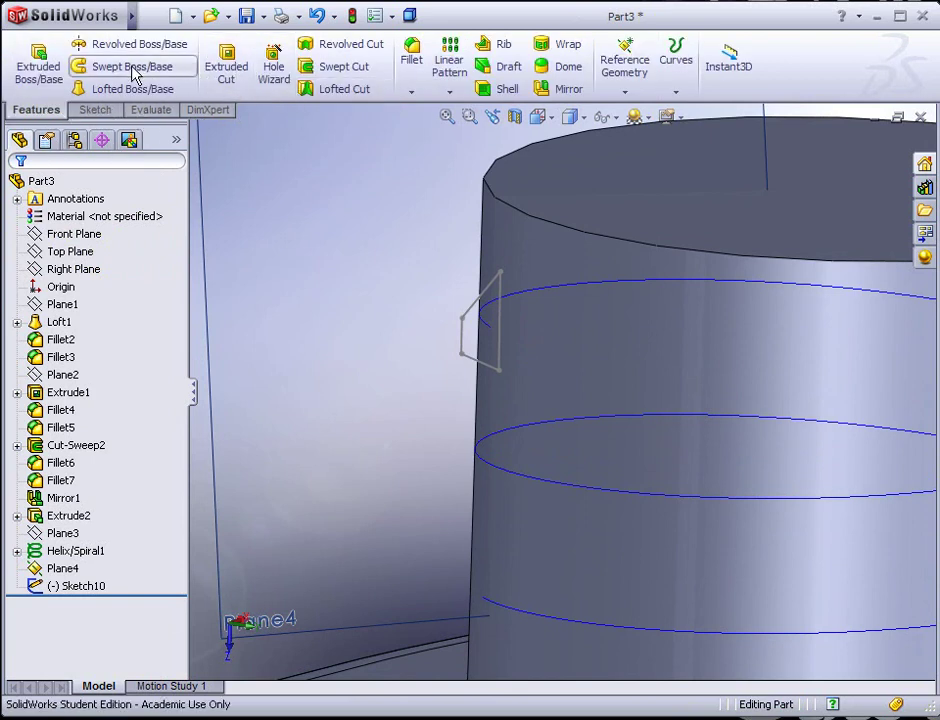
{"action": "left_click", "coordinate": [134, 70]}
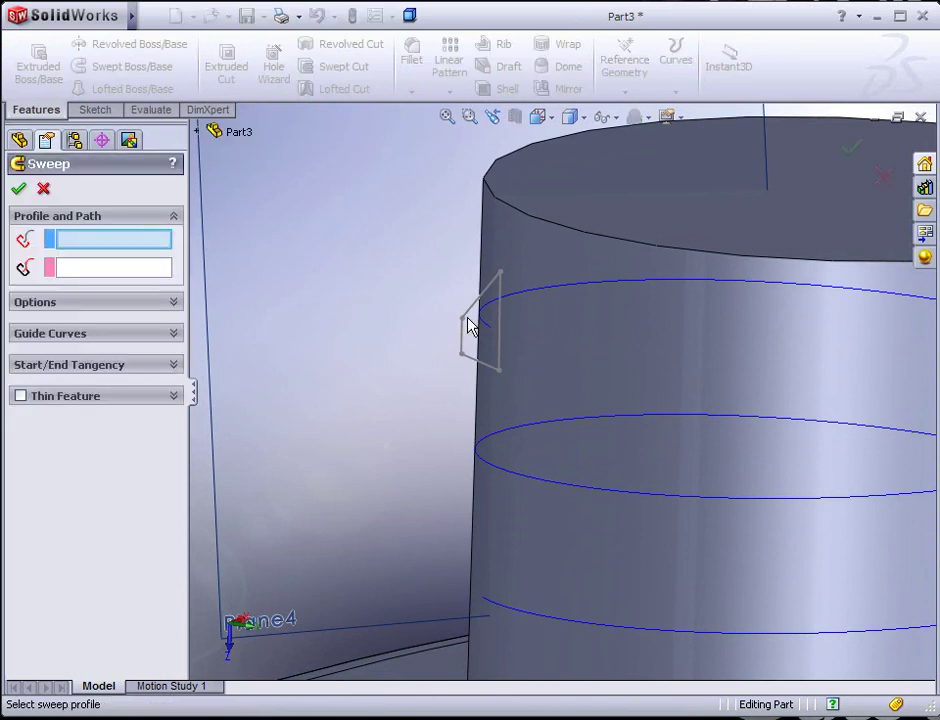
{"action": "left_click", "coordinate": [468, 316]}
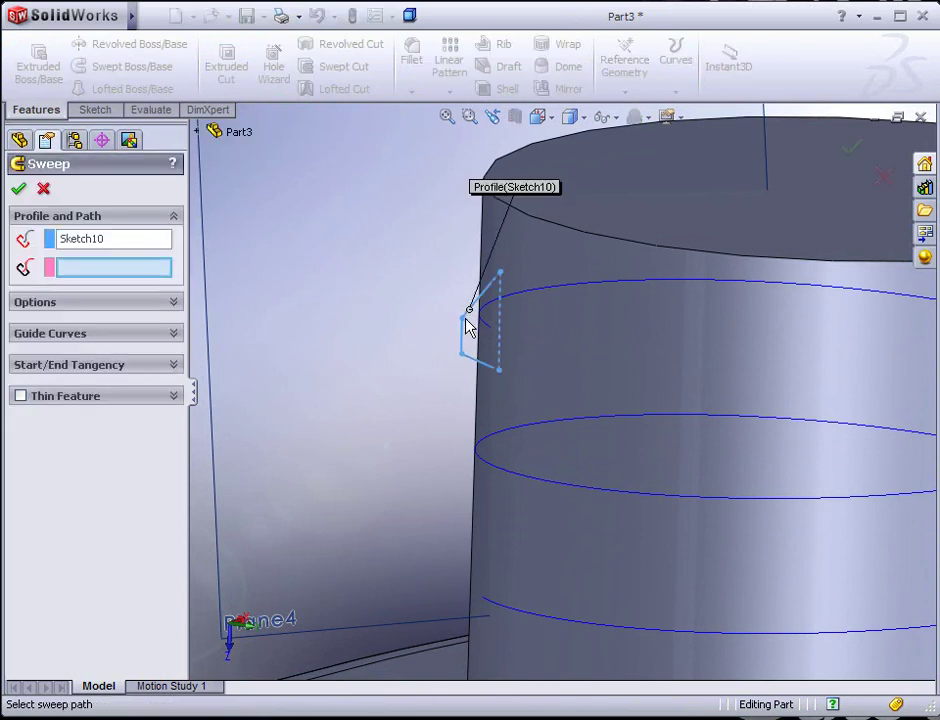
{"action": "left_click", "coordinate": [527, 292]}
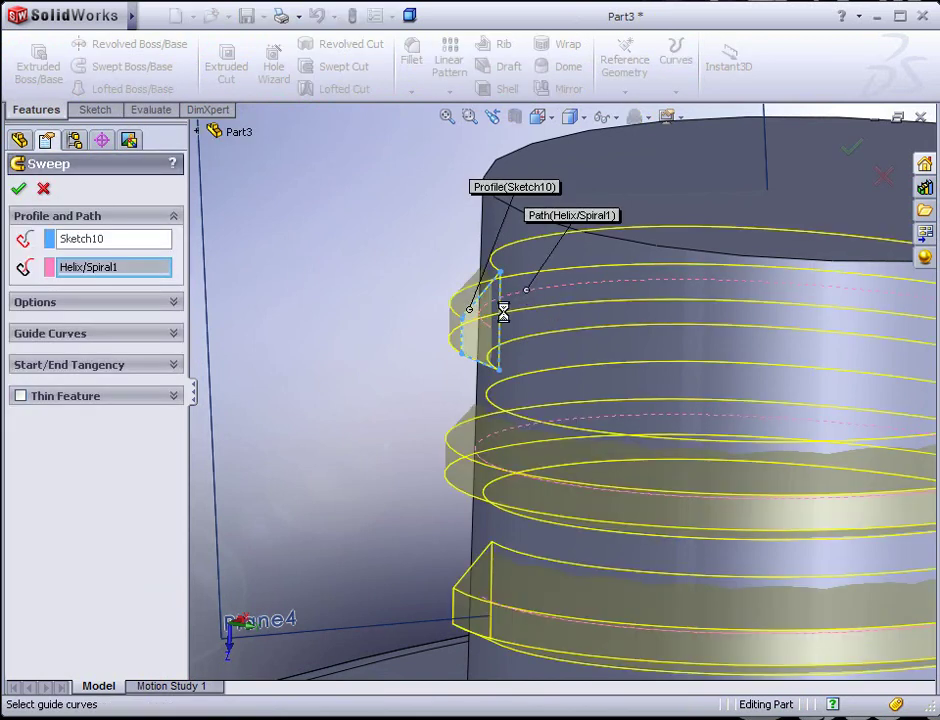
{"action": "right_click", "coordinate": [504, 316]}
Edit the thread sweep's profile sketch, round its two outer corners with 0.02 in sketch fillets, and rebuild the part
{"action": "mouse_move", "coordinate": [483, 321]}
{"action": "middle_mouse_down"}
{"action": "mouse_move", "coordinate": [587, 336]}
{"action": "mouse_move", "coordinate": [518, 237]}
{"action": "mouse_move", "coordinate": [480, 306]}
{"action": "mouse_move", "coordinate": [484, 281]}
{"action": "mouse_move", "coordinate": [472, 327]}
{"action": "middle_mouse_up"}
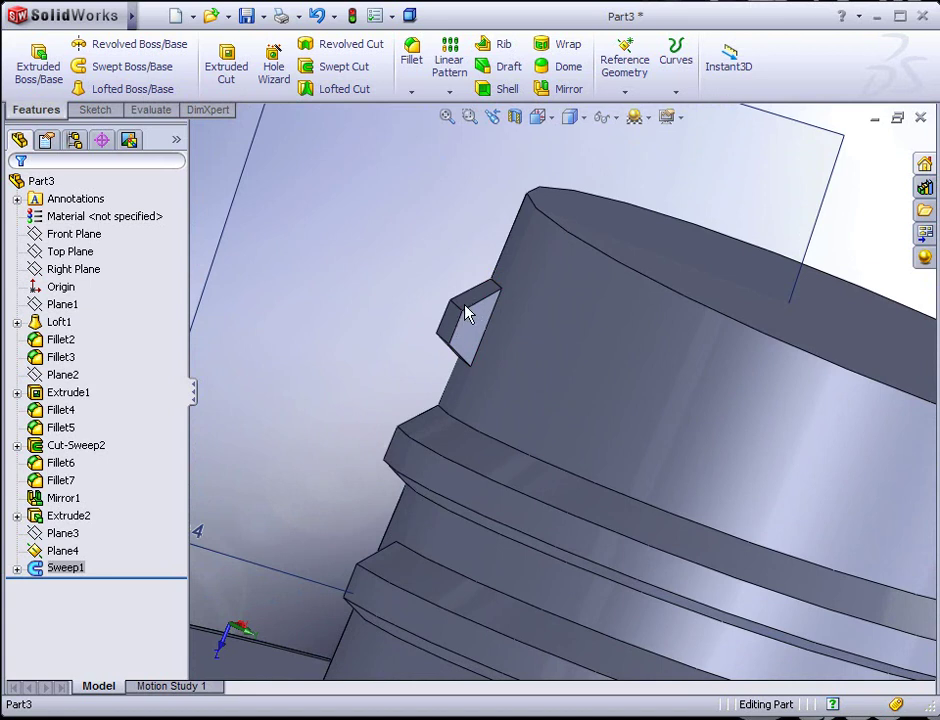
{"action": "left_click", "coordinate": [17, 570]}
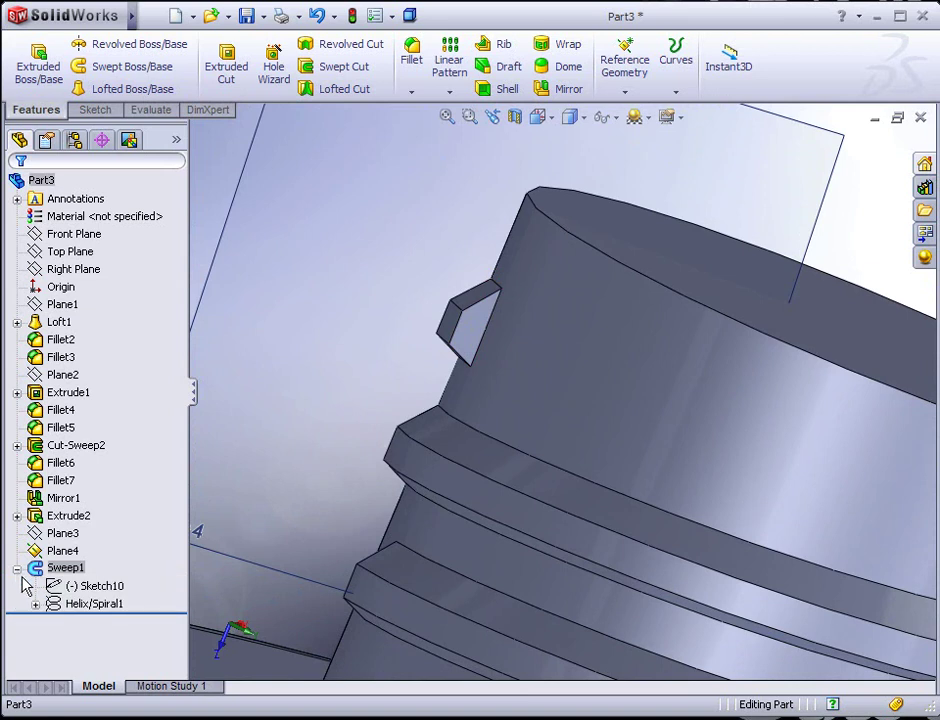
{"action": "left_click", "coordinate": [73, 592]}
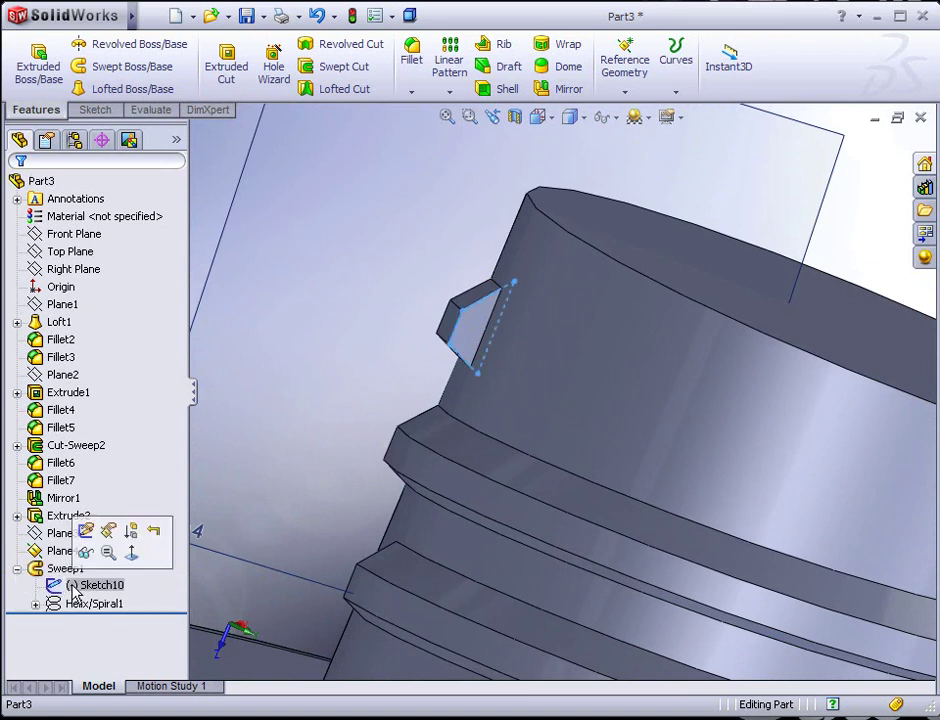
{"action": "left_click", "coordinate": [85, 531]}
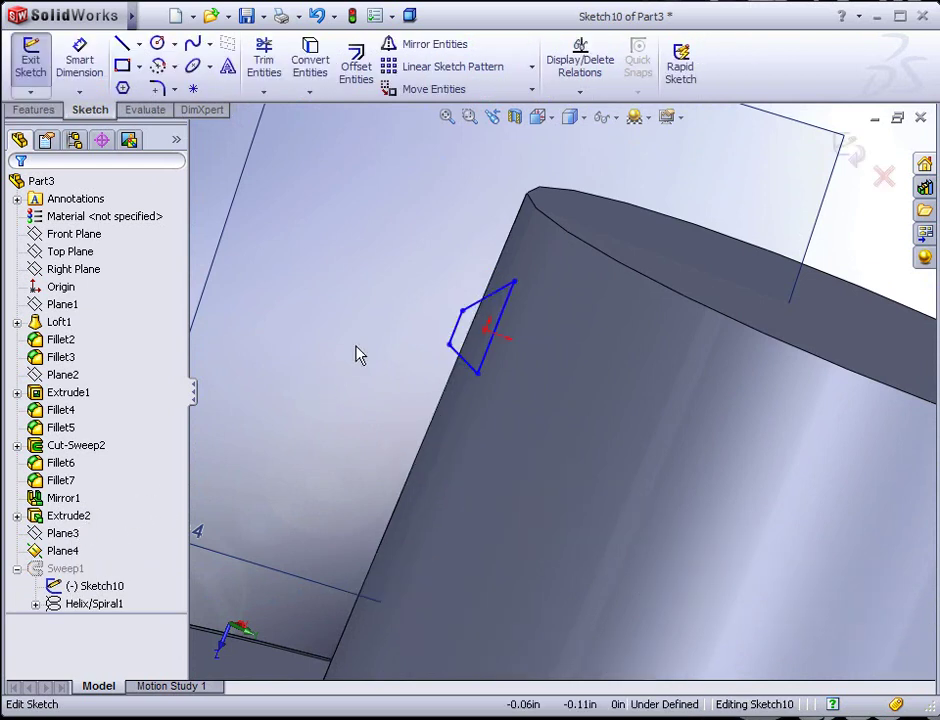
{"action": "left_click", "coordinate": [157, 89]}
{"action": "type", "text": ".02"}
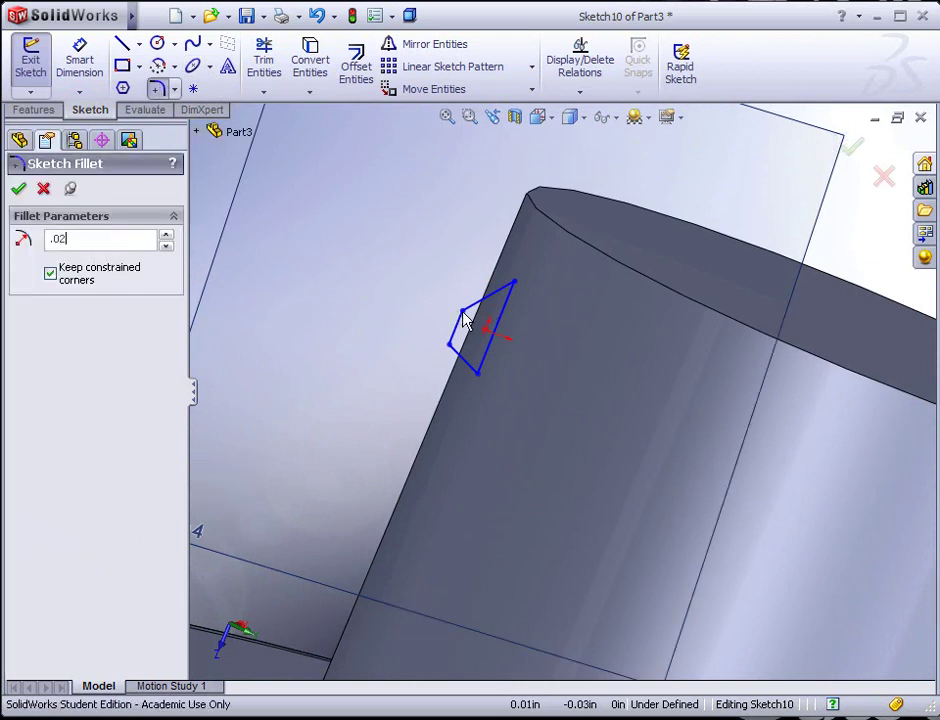
{"action": "left_click", "coordinate": [450, 346]}
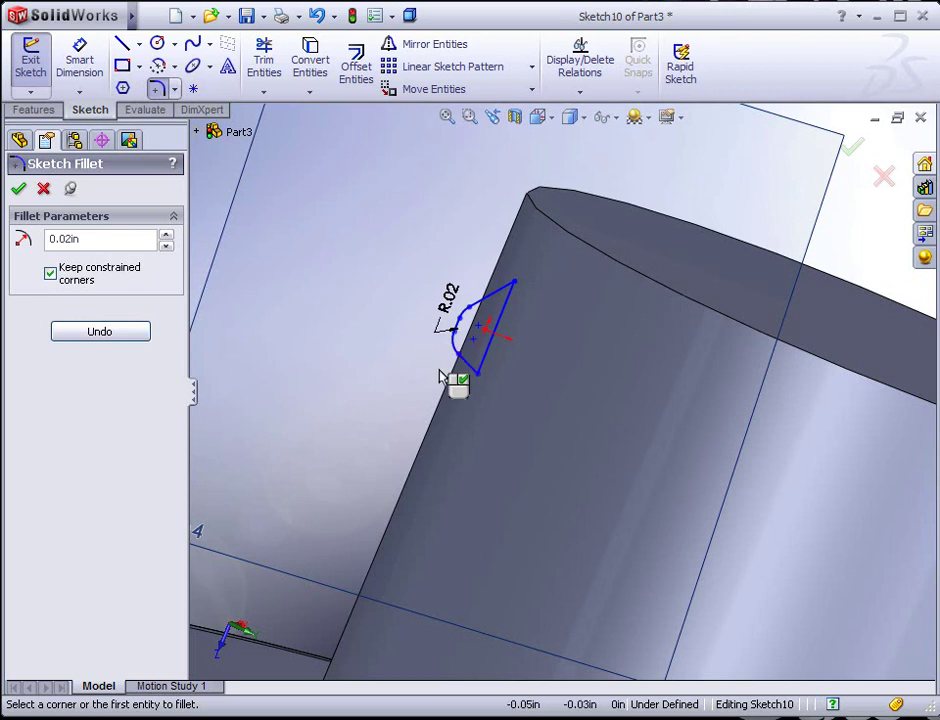
{"action": "key", "text": "Escape"}
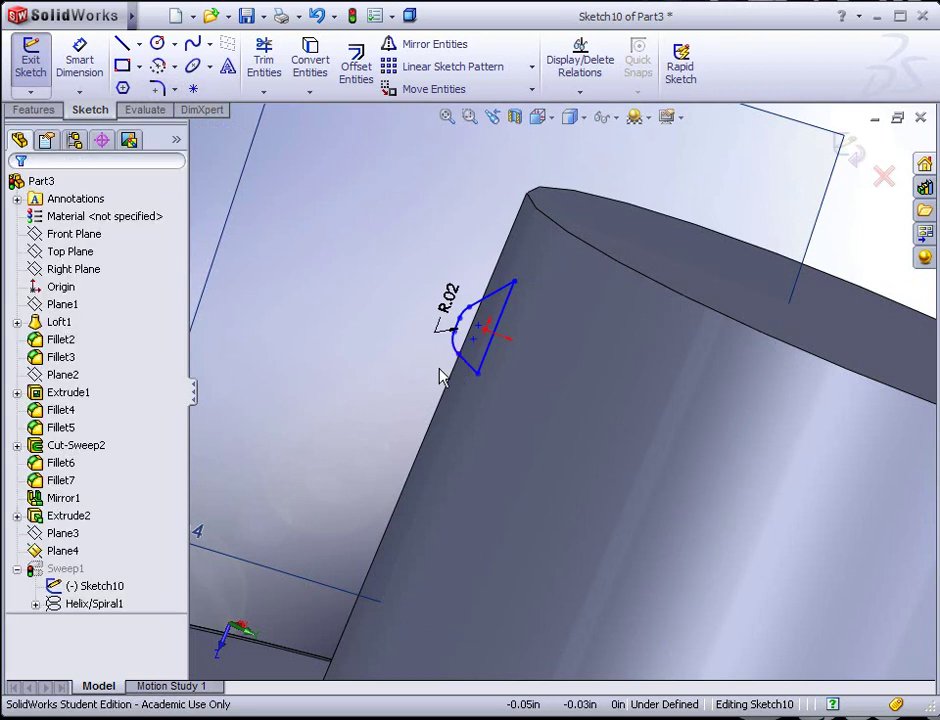
{"action": "left_click", "coordinate": [352, 15]}
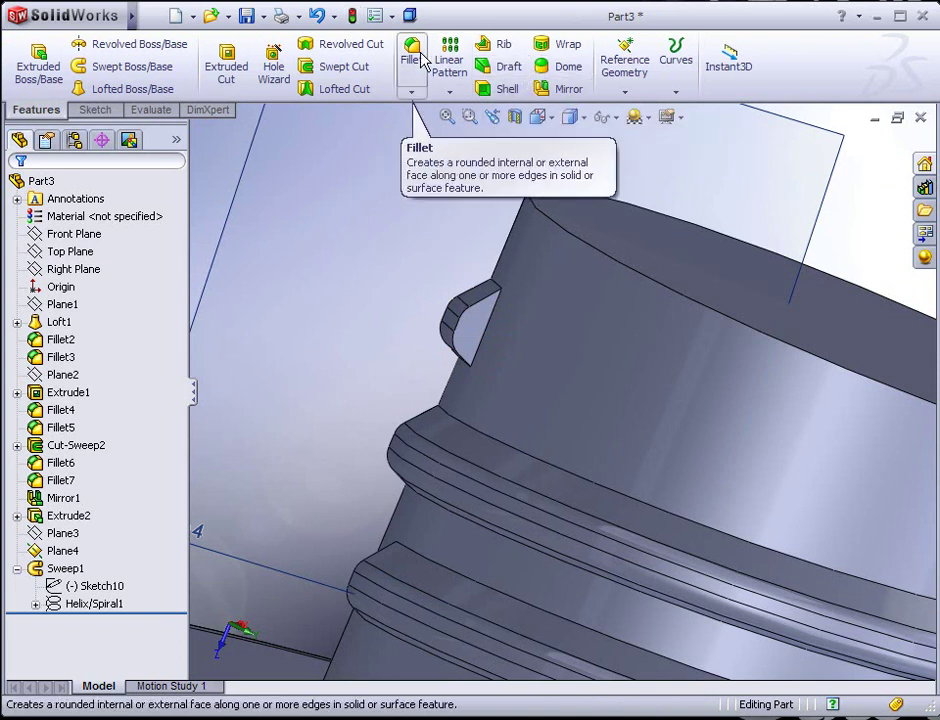
Start a sketch on the thread's flat upper end face, convert the face's outline into sketch entities, and select the inner edge curve
{"action": "middle_click_drag", "start_coordinate": [373, 273], "coordinate": [338, 250]}
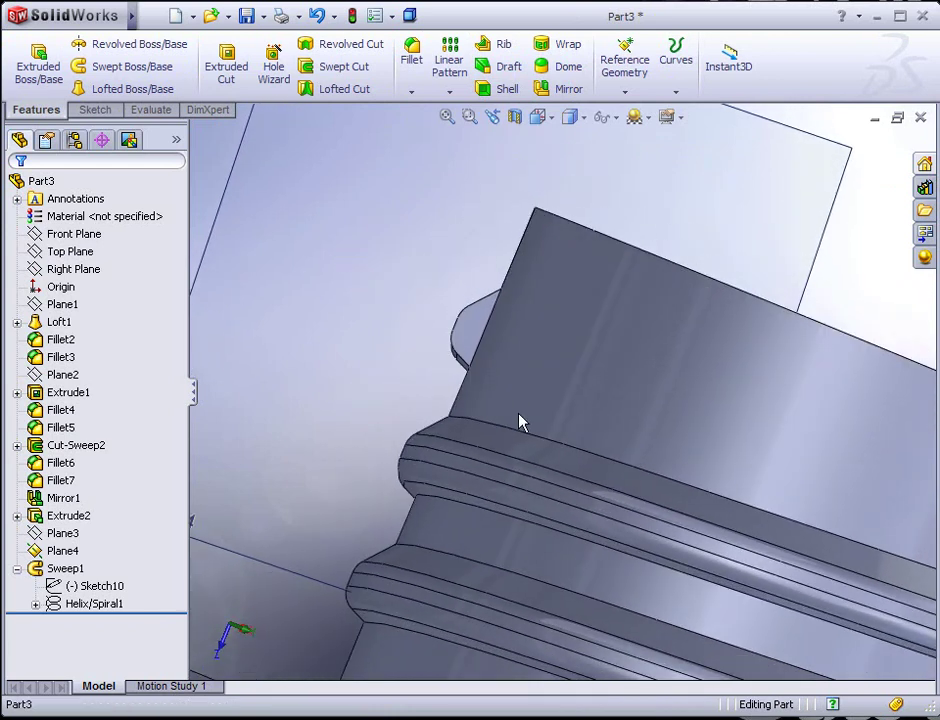
{"action": "middle_click_drag", "start_coordinate": [476, 341], "coordinate": [447, 369]}
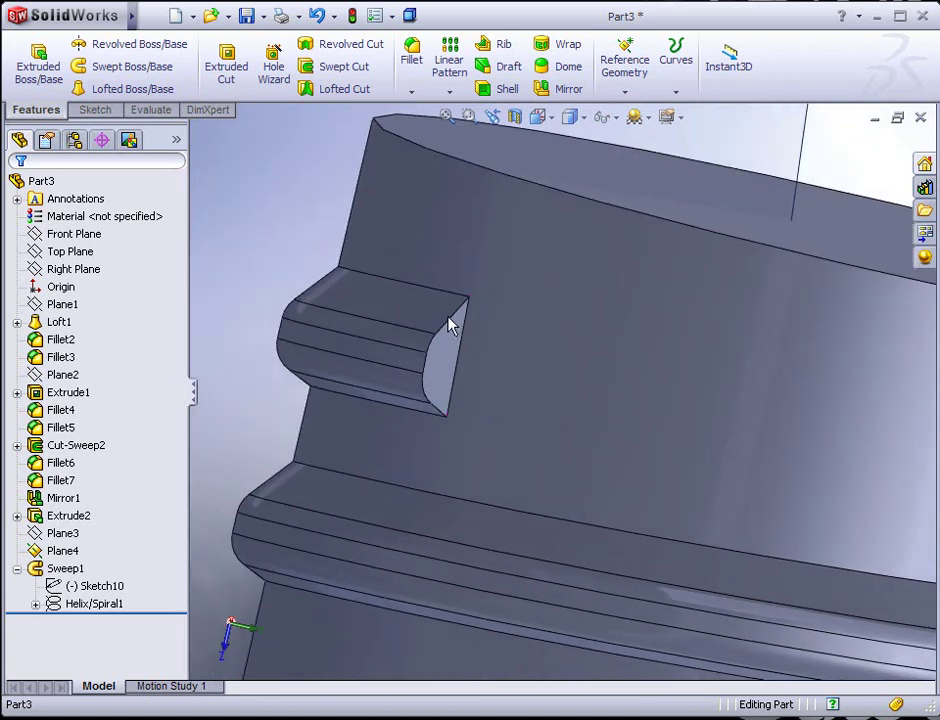
{"action": "left_click", "coordinate": [441, 372]}
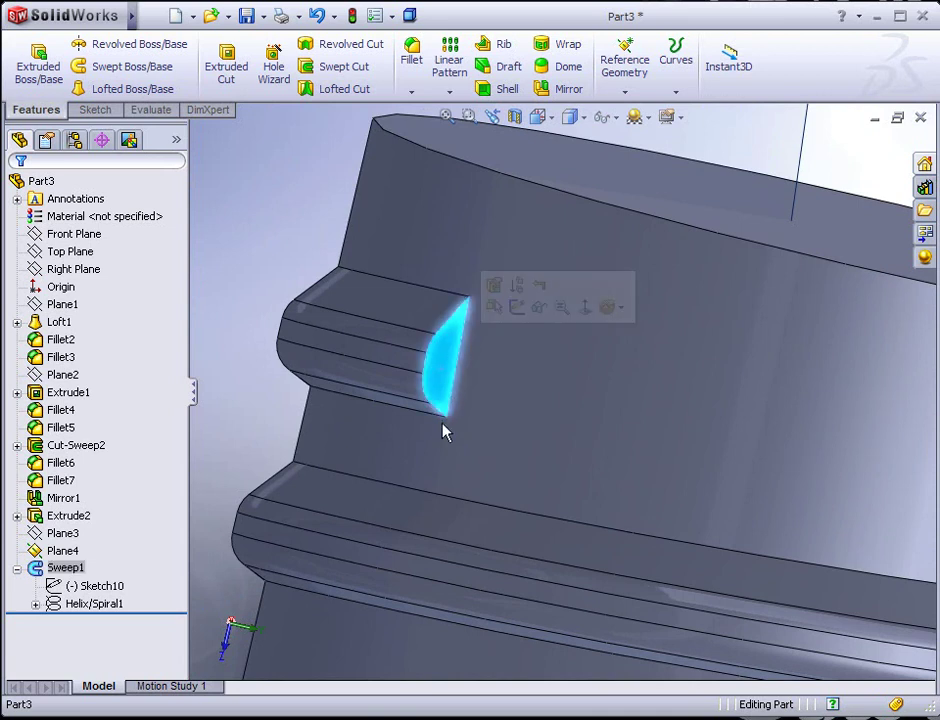
{"action": "left_click", "coordinate": [517, 307]}
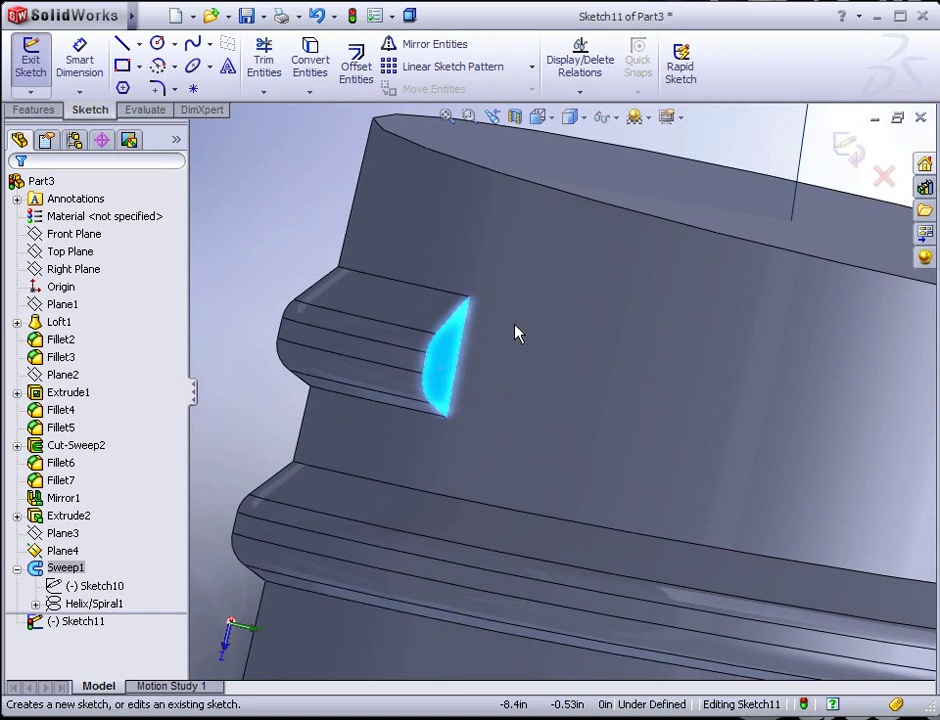
{"action": "left_click", "coordinate": [311, 70]}
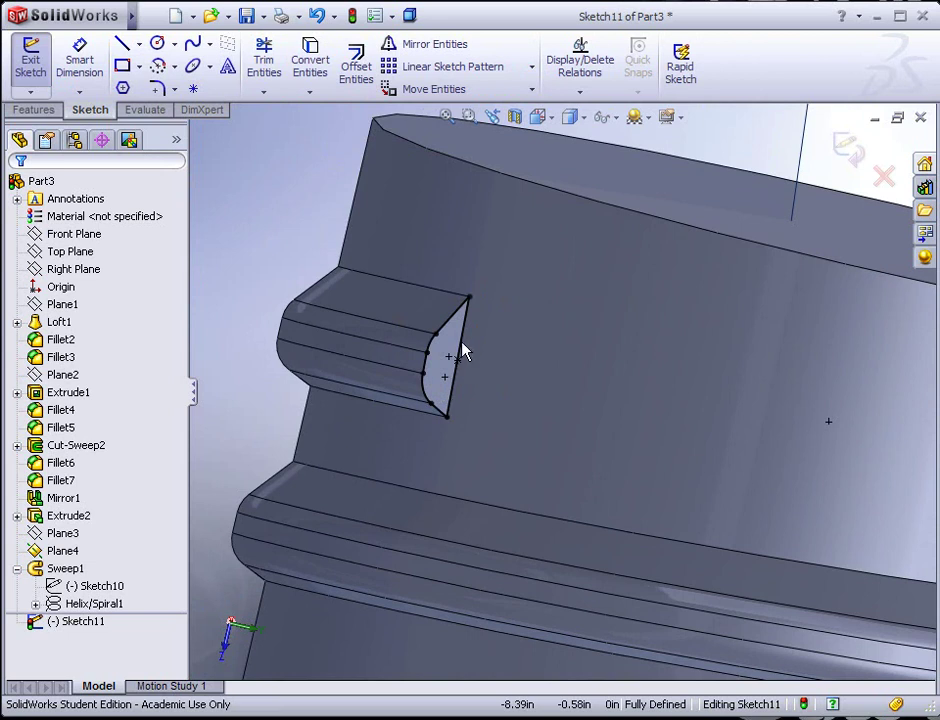
{"action": "left_click", "coordinate": [452, 403]}
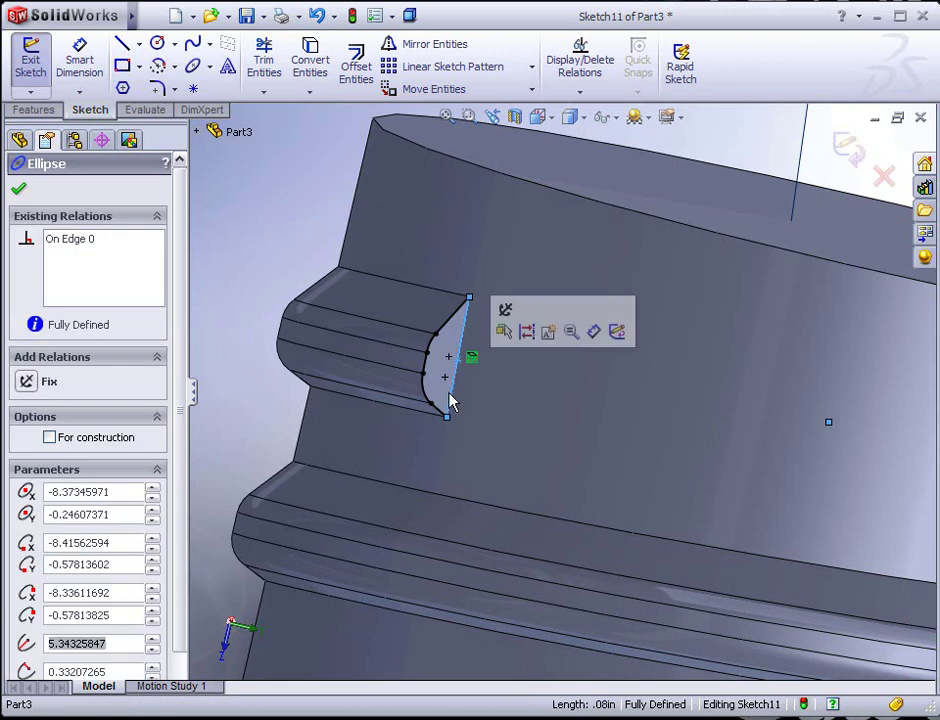